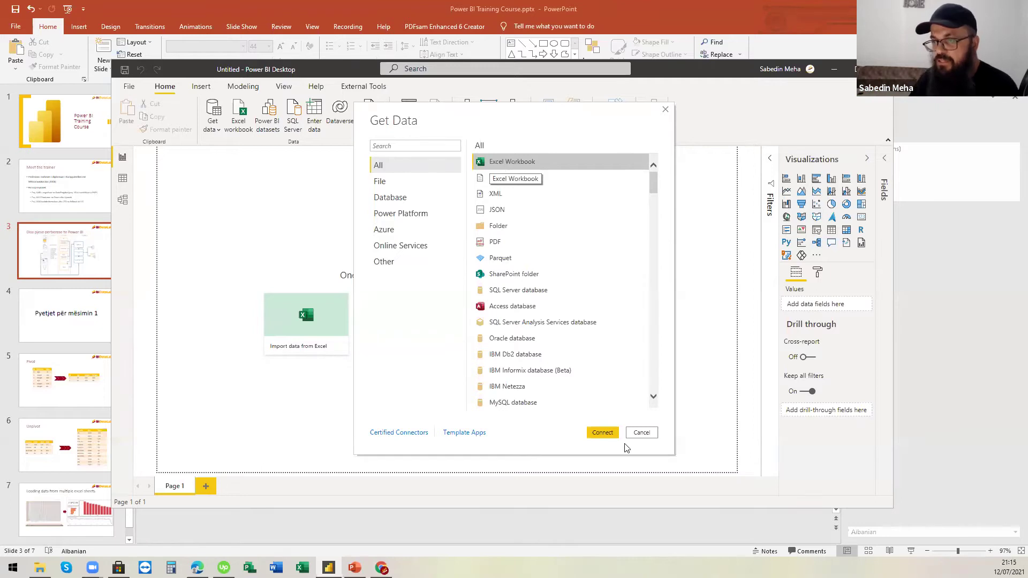
pyautogui.click(641, 432)
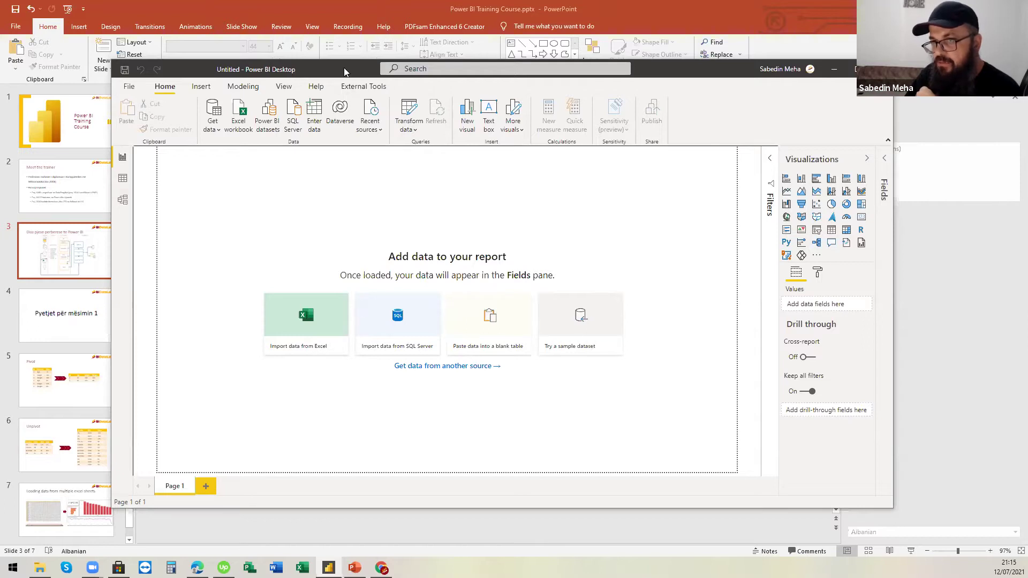
pyautogui.moveTo(344, 71); pyautogui.dragTo(326, 73)
pyautogui.click(226, 125)
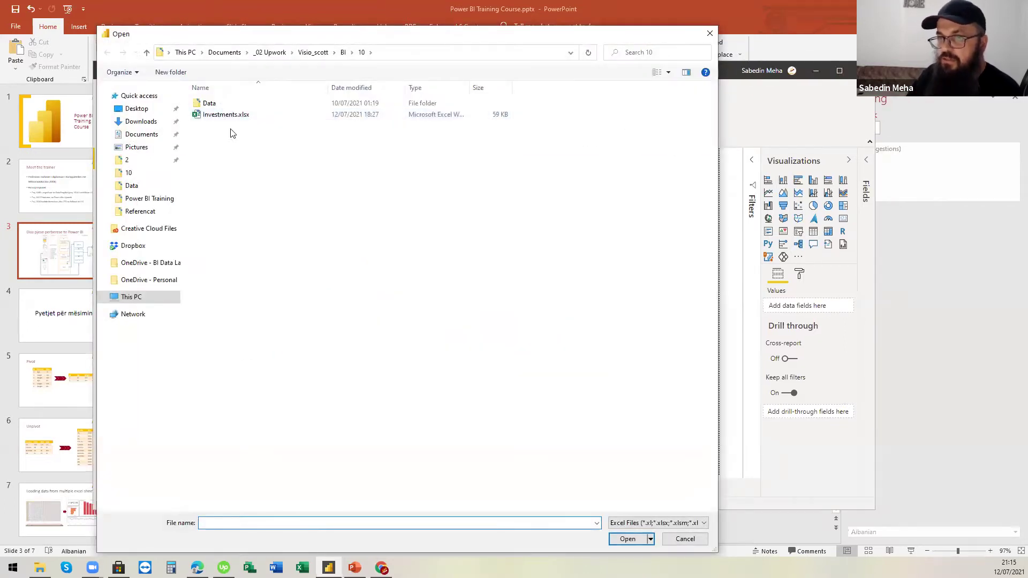
pyautogui.click(154, 200)
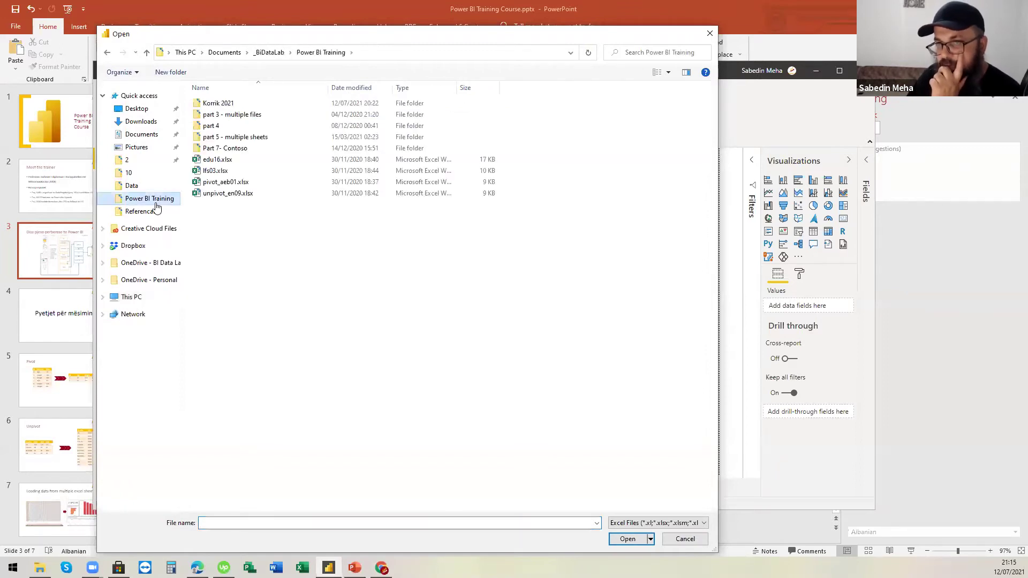
pyautogui.doubleClick(216, 106)
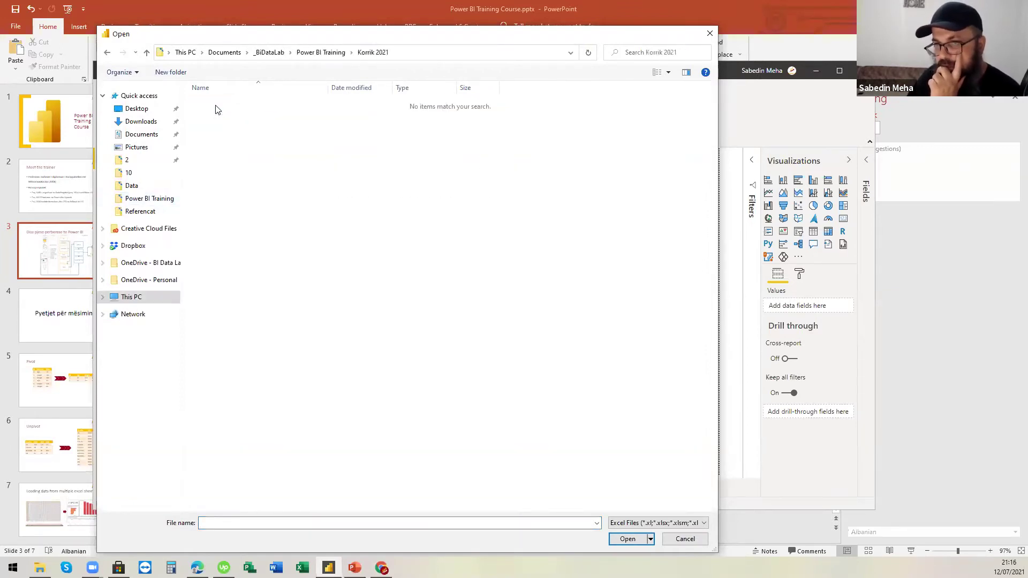
pyautogui.click(696, 541)
# Browse for a Text/CSV source in the Korrik 2021 folder of Power BI Training, and open Shitjet Shqip.csv in Excel
pyautogui.click(196, 132)
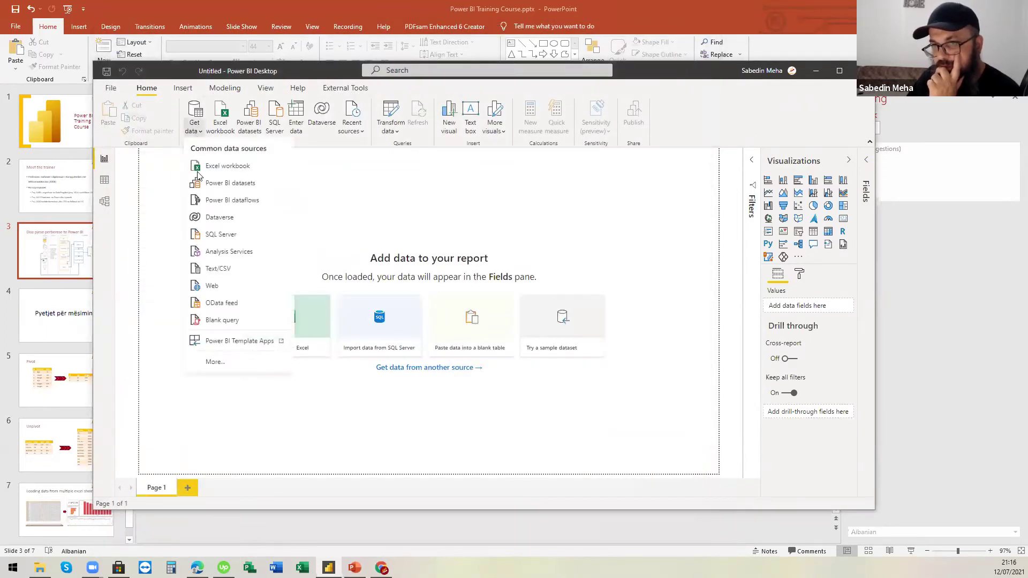
pyautogui.click(220, 269)
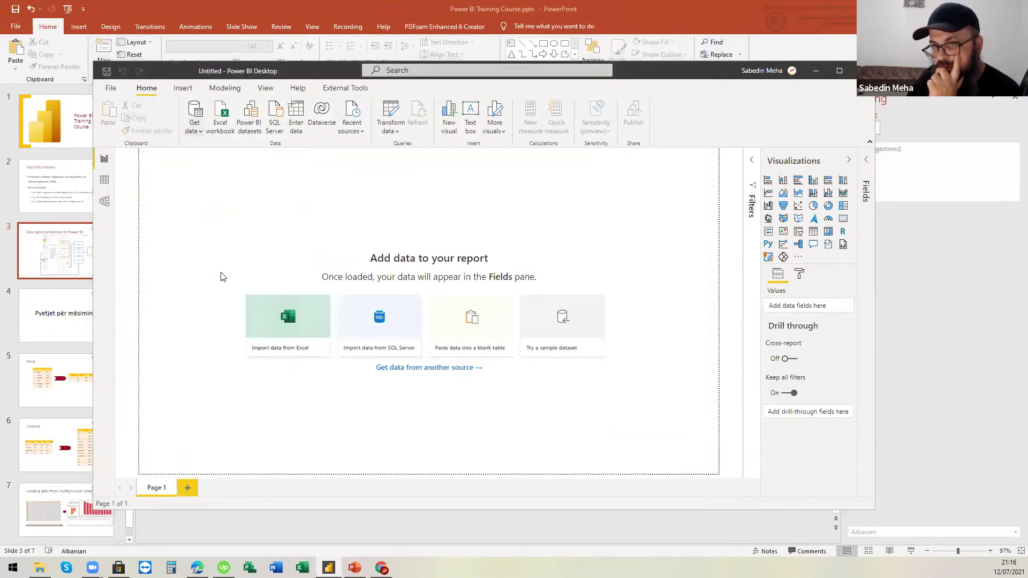
pyautogui.click(141, 198)
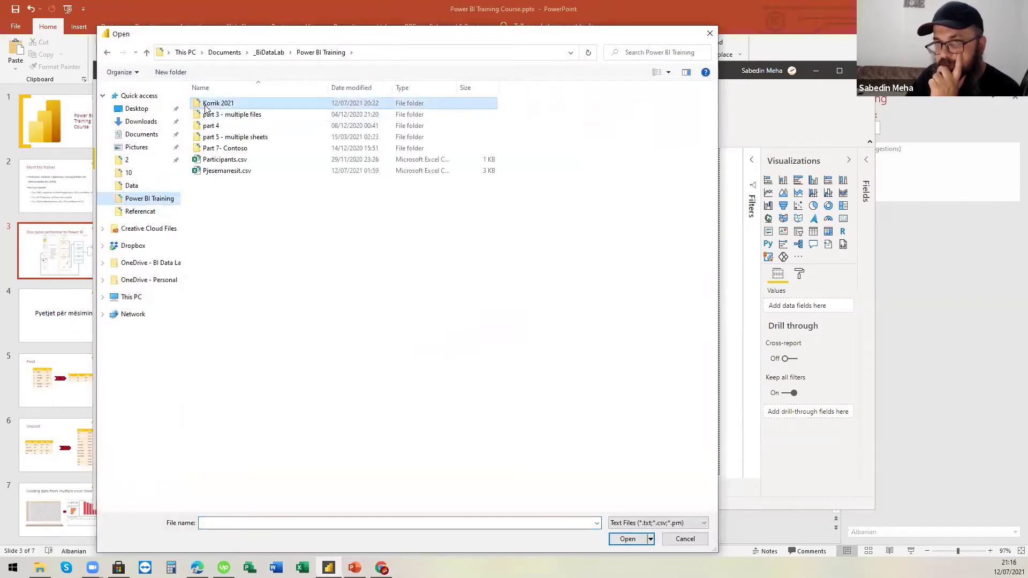
pyautogui.doubleClick(206, 104)
pyautogui.doubleClick(206, 104)
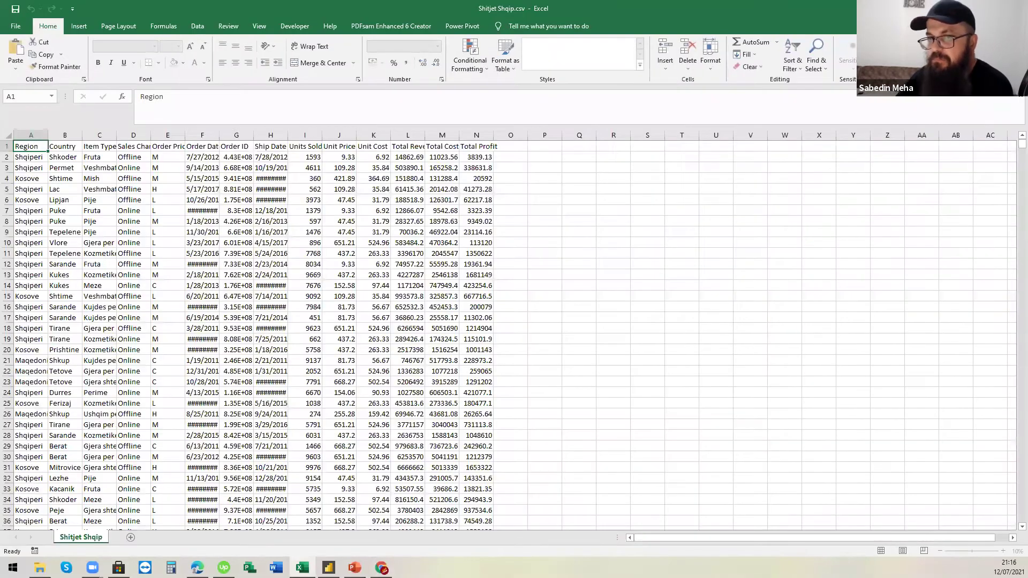
# Autofit the width of all columns in the Shitjet Shqip sheet
pyautogui.click(8, 136)
pyautogui.doubleClick(49, 136)
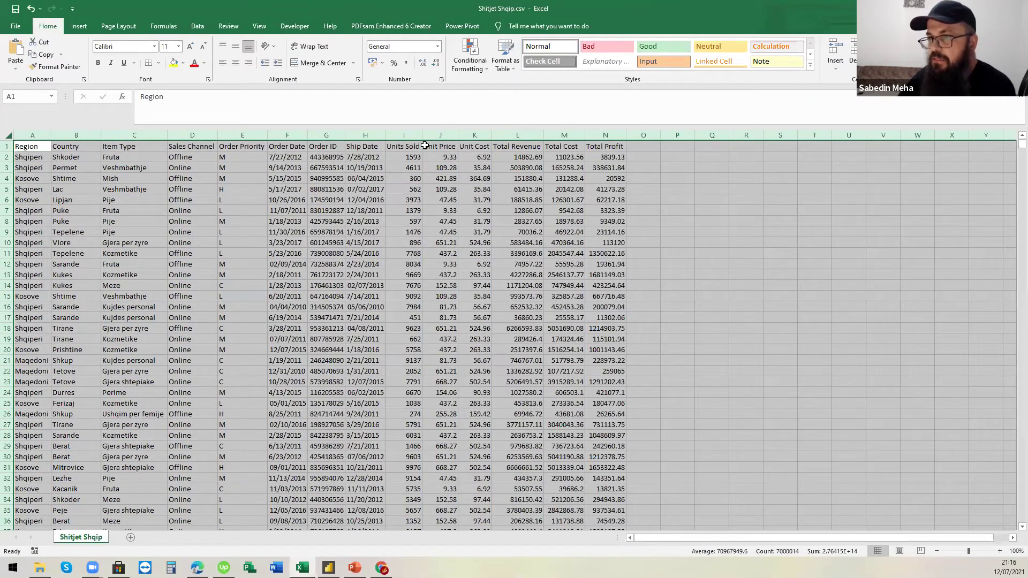
pyautogui.click(650, 176)
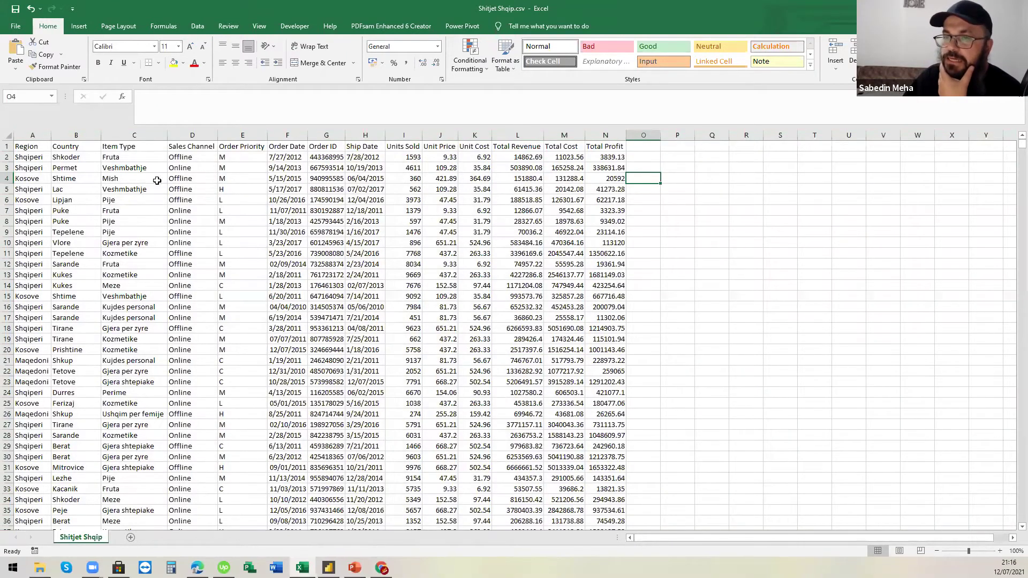
# Turn on filtering for the header row of the sales table
pyautogui.click(42, 133)
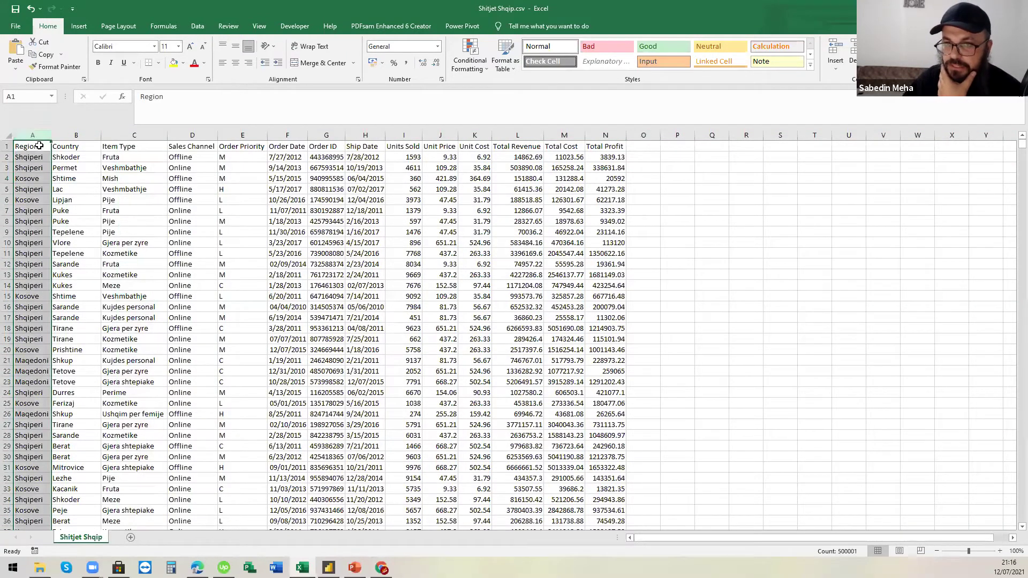
pyautogui.click(8, 157)
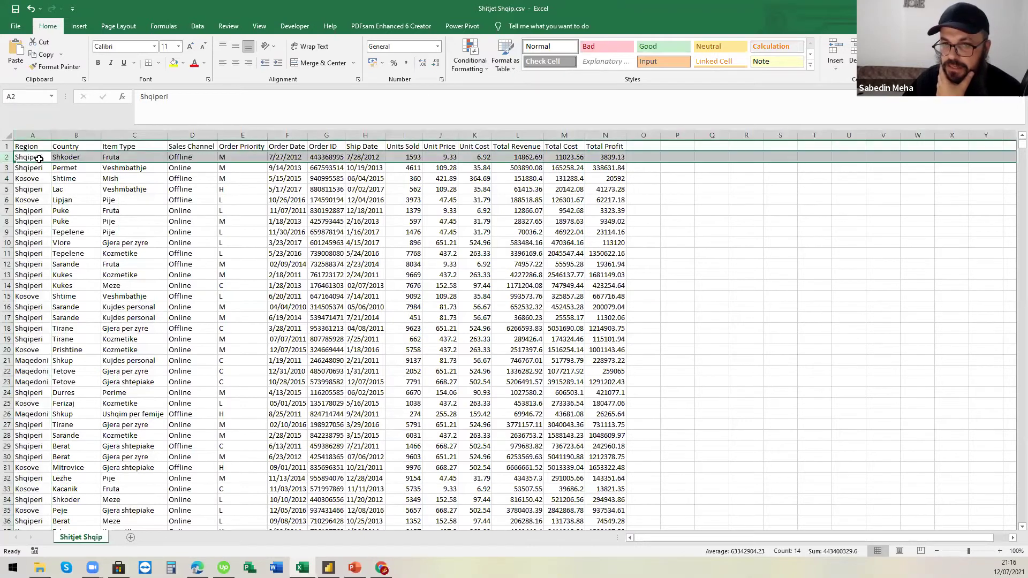
pyautogui.click(38, 158)
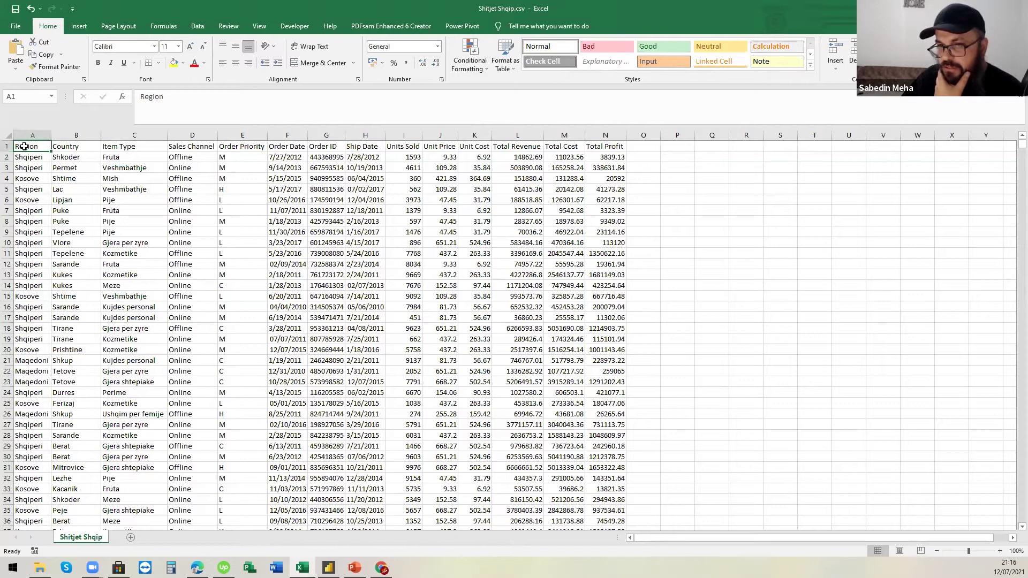
pyautogui.click(7, 146)
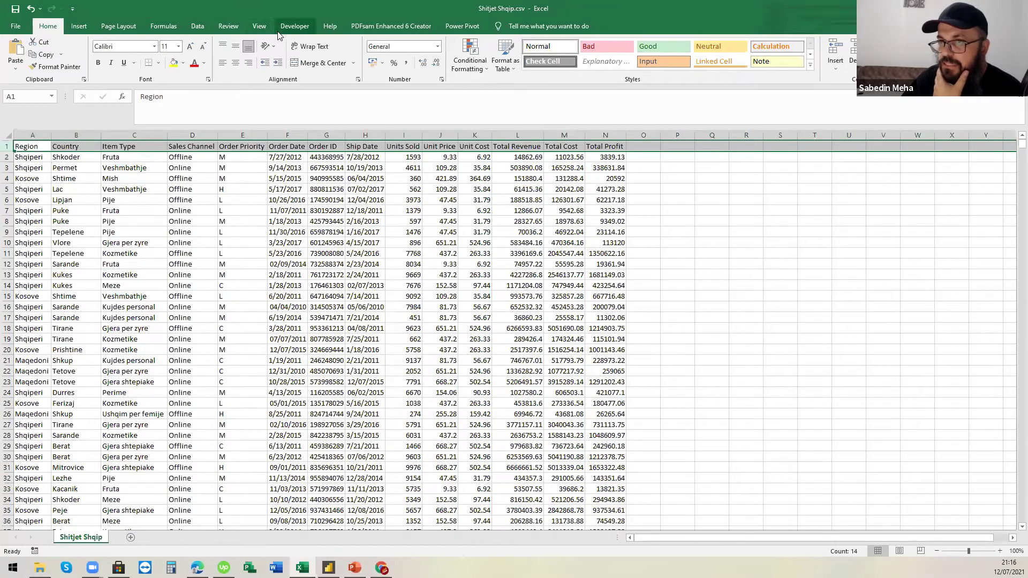
pyautogui.click(197, 26)
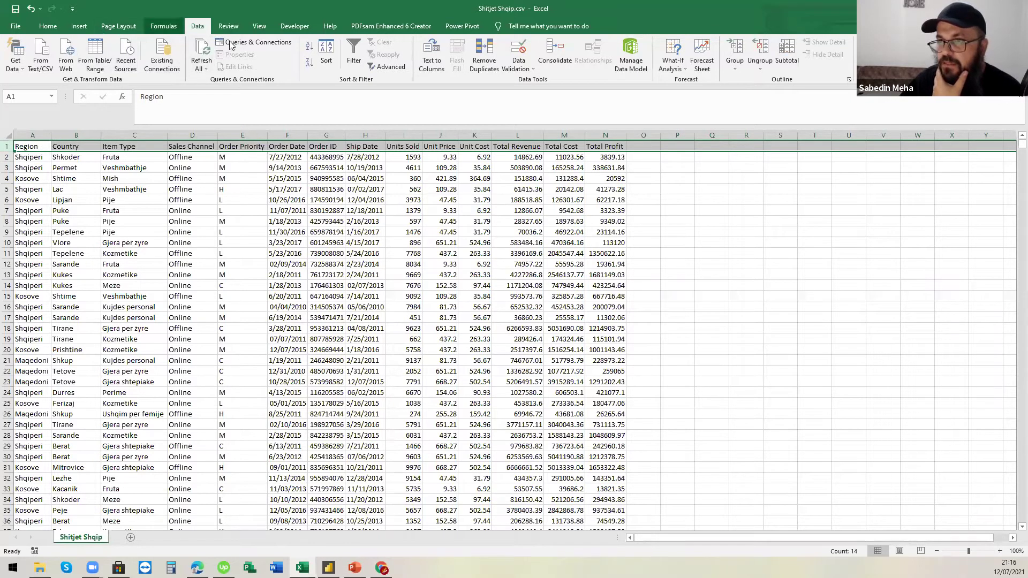
pyautogui.click(351, 48)
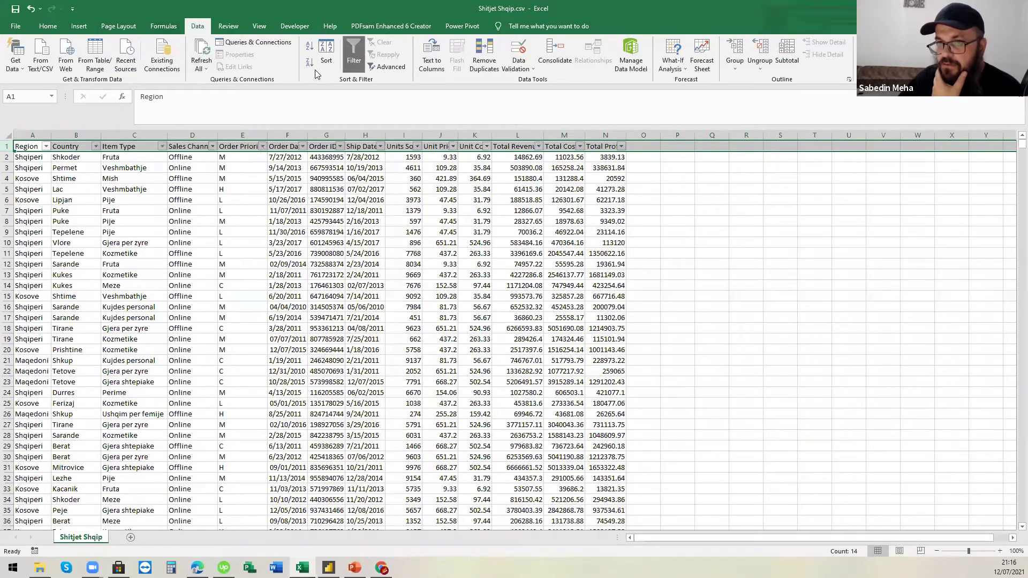
# Review the filter values available in the Region and Country columns without applying a filter
pyautogui.click(46, 147)
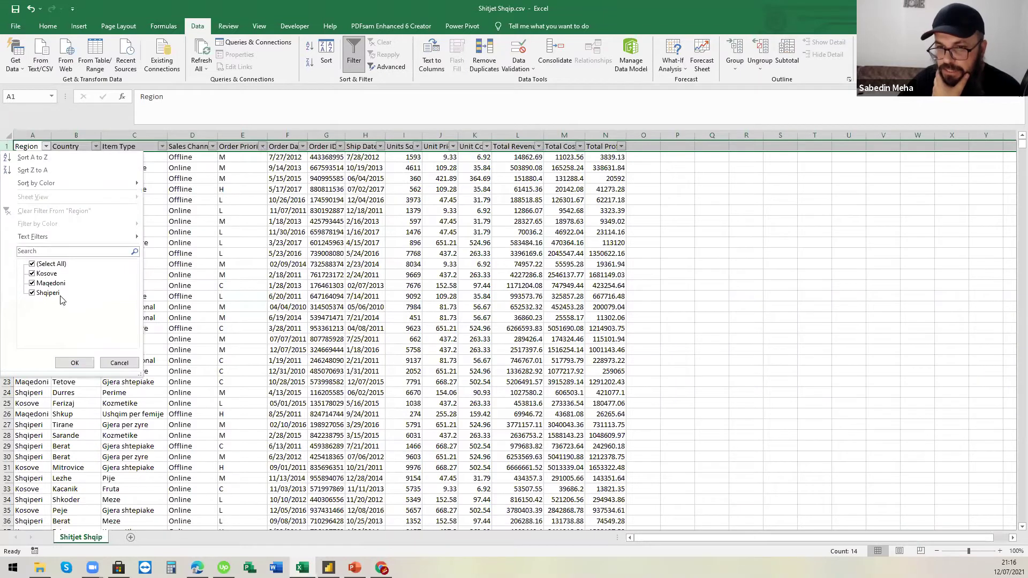
pyautogui.click(115, 363)
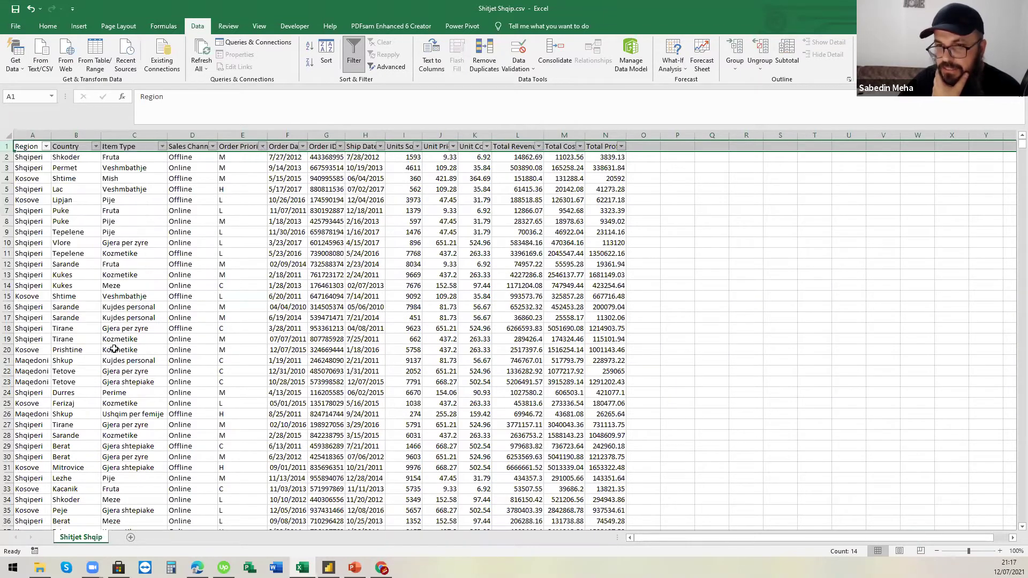
pyautogui.click(95, 147)
pyautogui.scroll(-8, 84, 308)
pyautogui.click(120, 364)
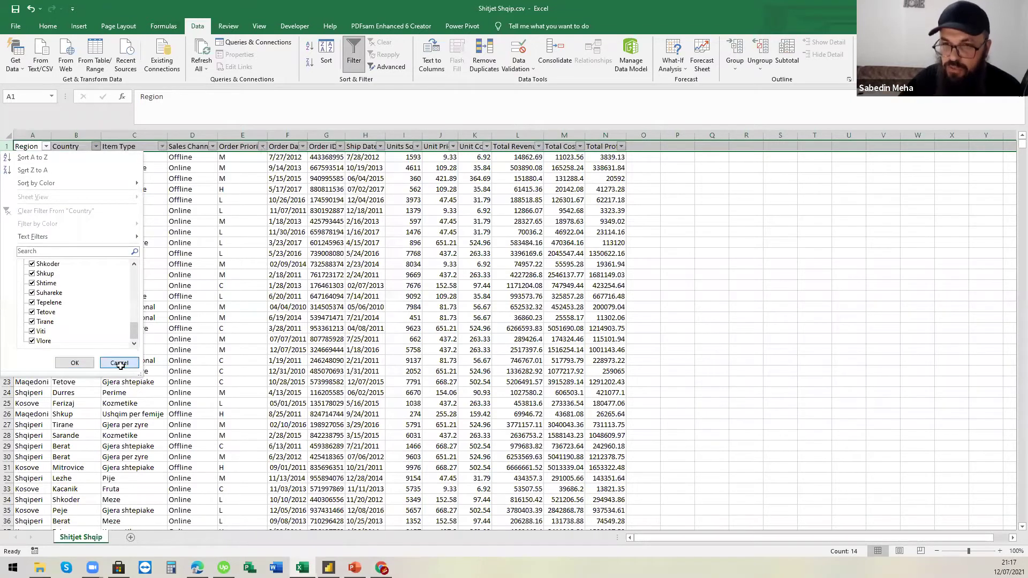
# Examine the Item Type column and the region and country of the first record
pyautogui.click(153, 148)
pyautogui.hotkey('ctrl', 'space')
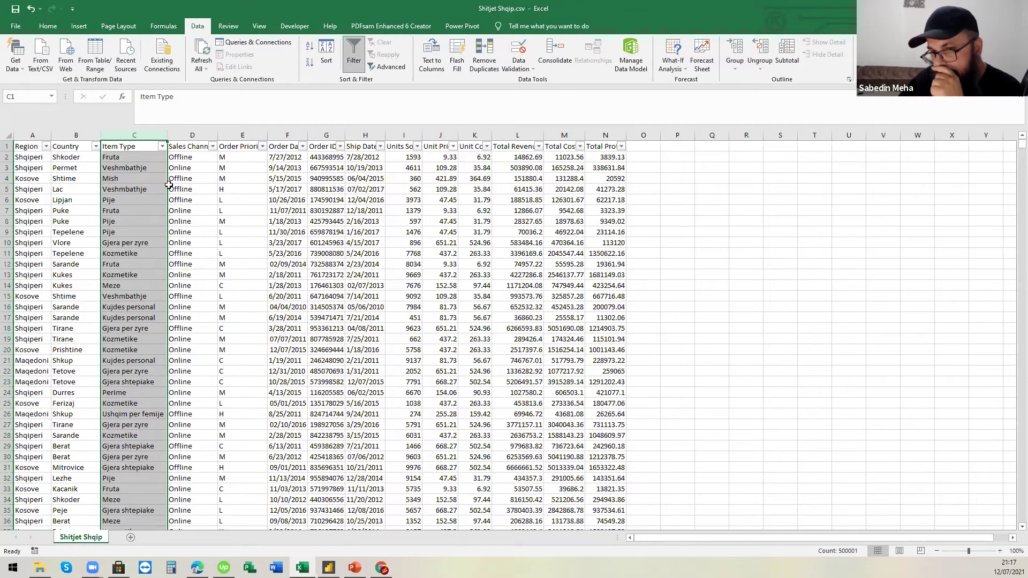
pyautogui.click(32, 158)
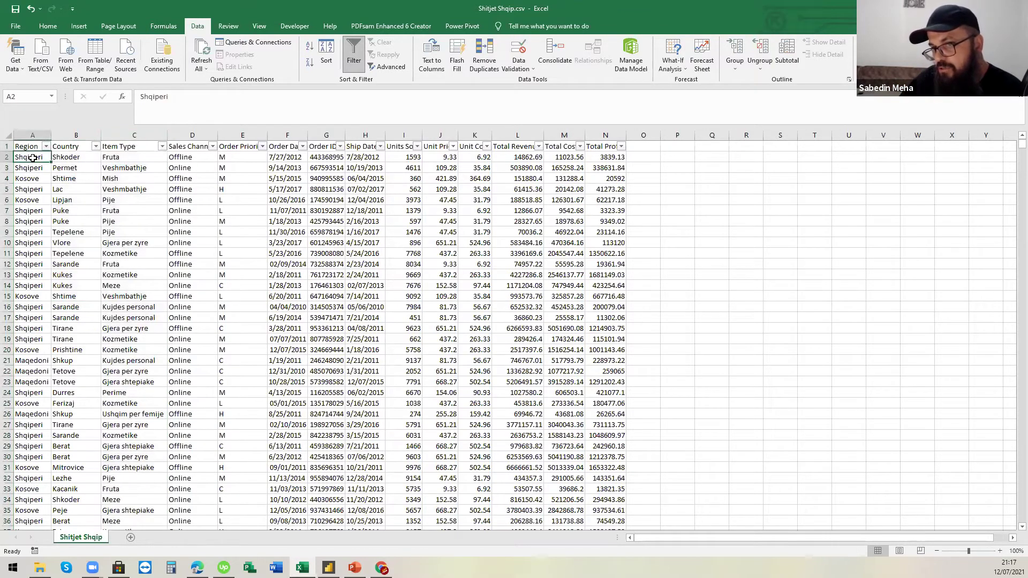
pyautogui.click(85, 159)
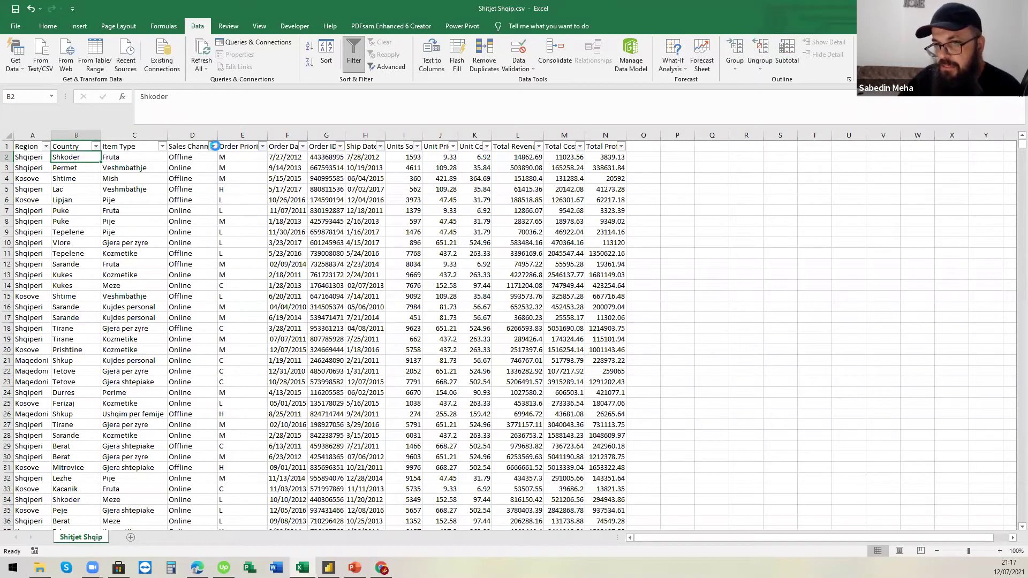
# Check the Sales Channel column and the filter values of the Order Priority column without filtering
pyautogui.click(213, 146)
pyautogui.click(190, 146)
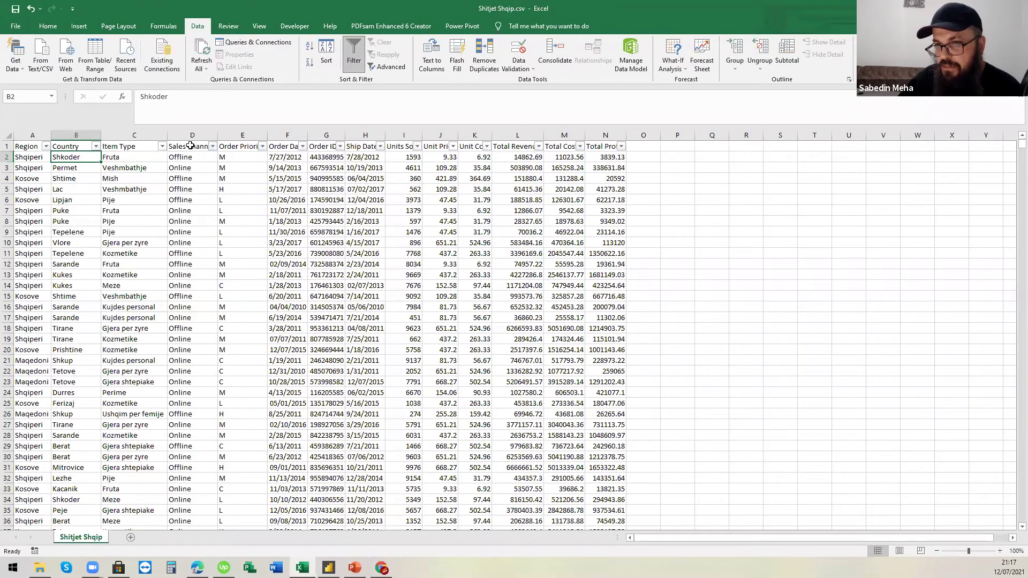
pyautogui.click(241, 150)
pyautogui.click(262, 147)
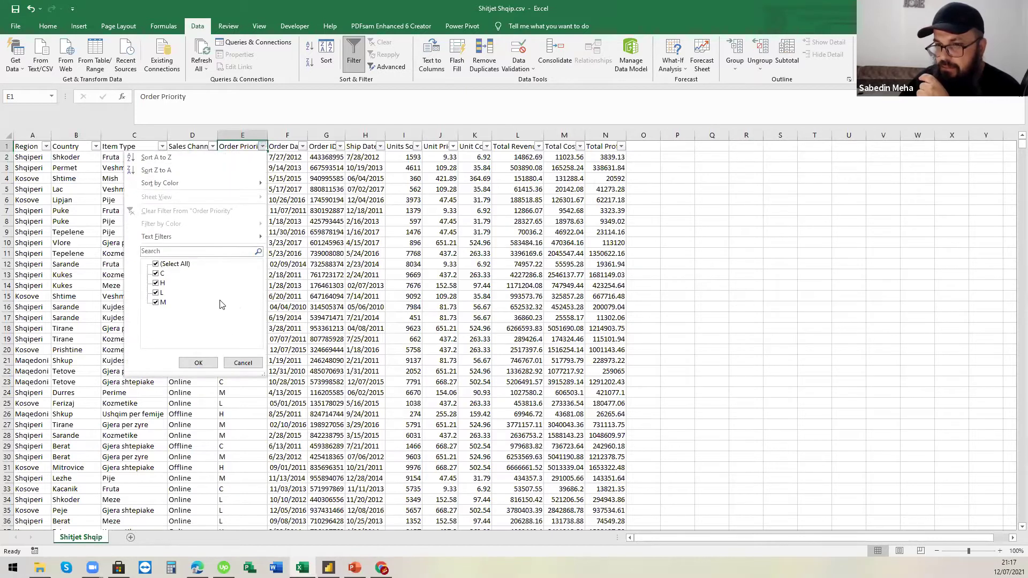
pyautogui.click(244, 362)
# Widen the Order Date column and select the Order ID column to inspect its entries
pyautogui.click(293, 133)
pyautogui.moveTo(308, 135); pyautogui.dragTo(386, 136)
pyautogui.click(366, 135)
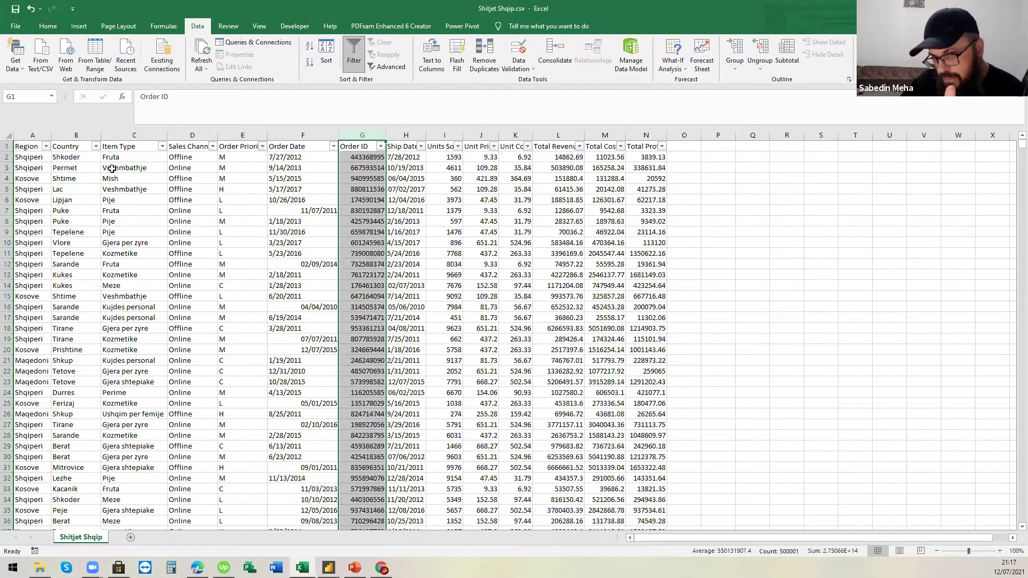
pyautogui.click(356, 166)
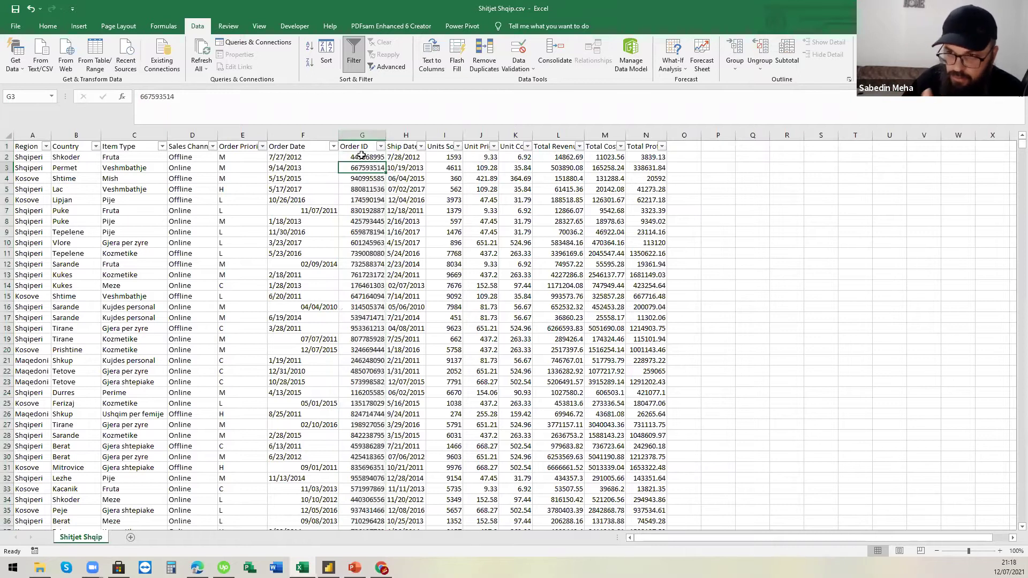
pyautogui.click(363, 135)
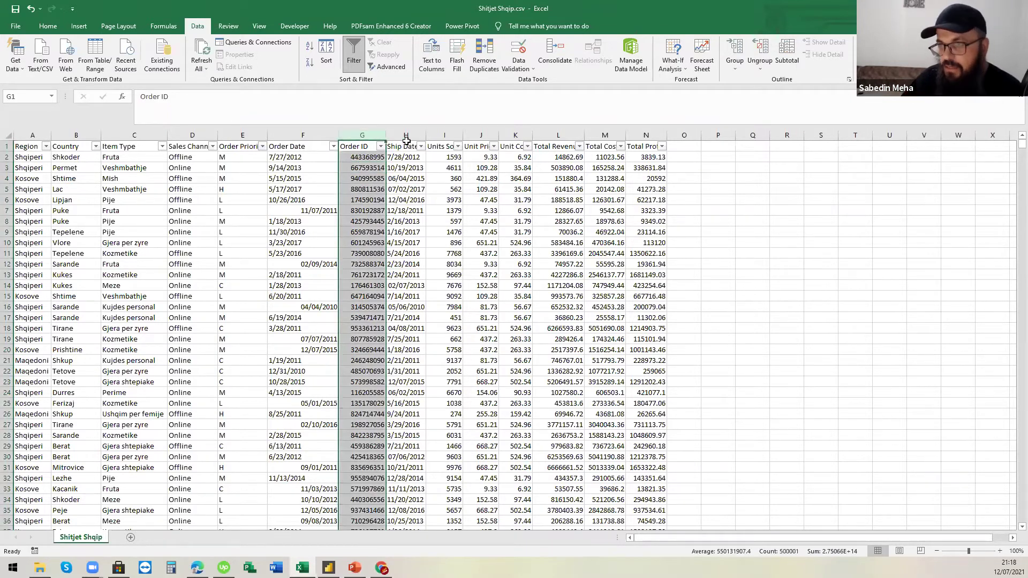
# Widen the Ship Date column, then inspect it along with the Units Sold column
pyautogui.moveTo(426, 135); pyautogui.dragTo(462, 138)
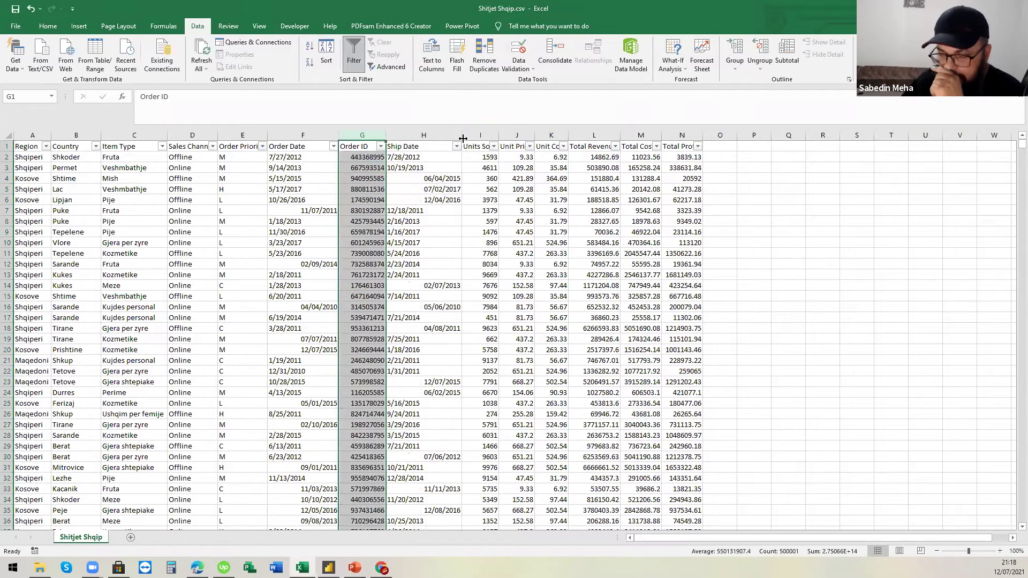
pyautogui.click(428, 135)
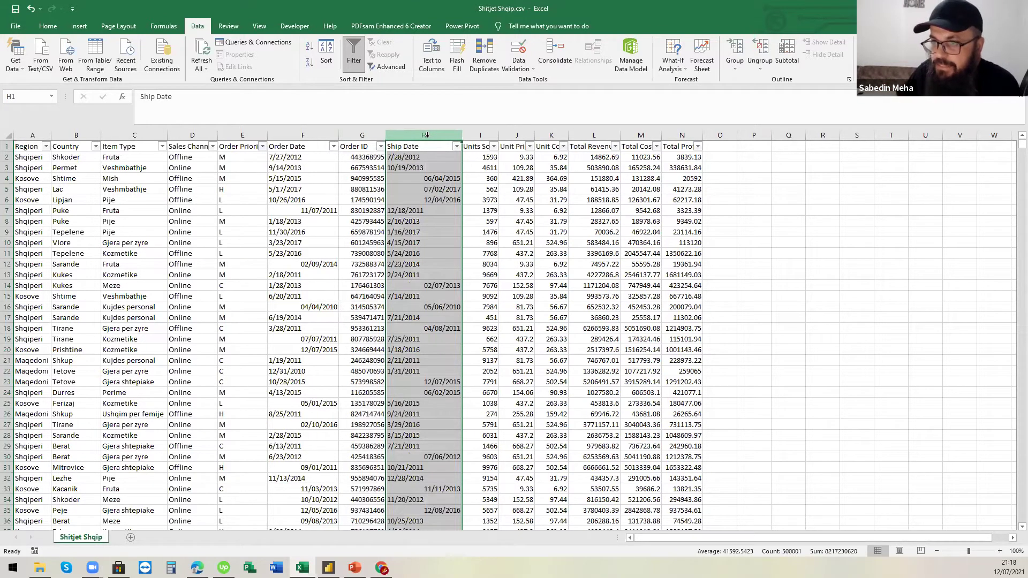
pyautogui.click(464, 133)
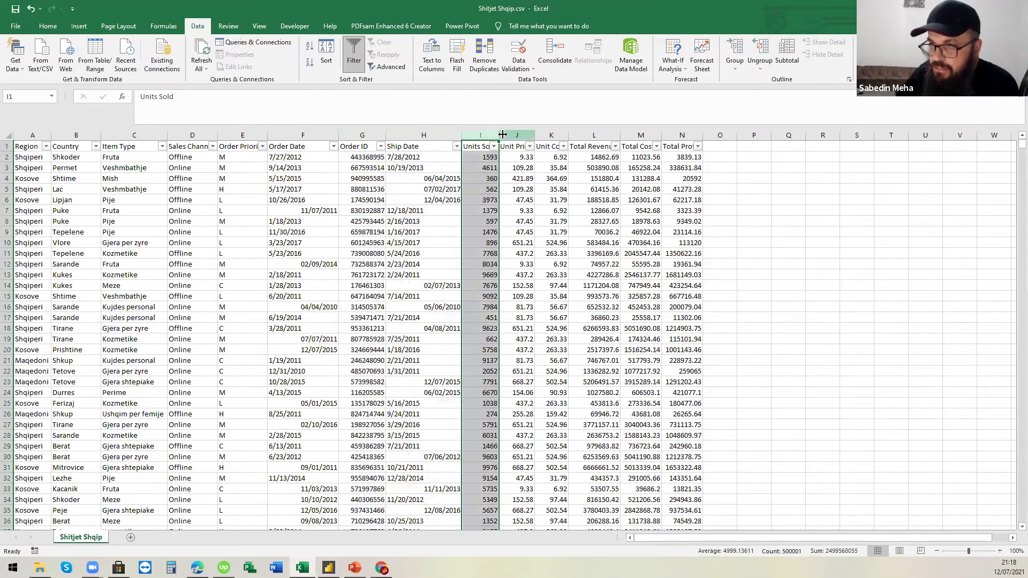
# Examine the Item Type column and its first entry again
pyautogui.click(122, 136)
pyautogui.click(112, 146)
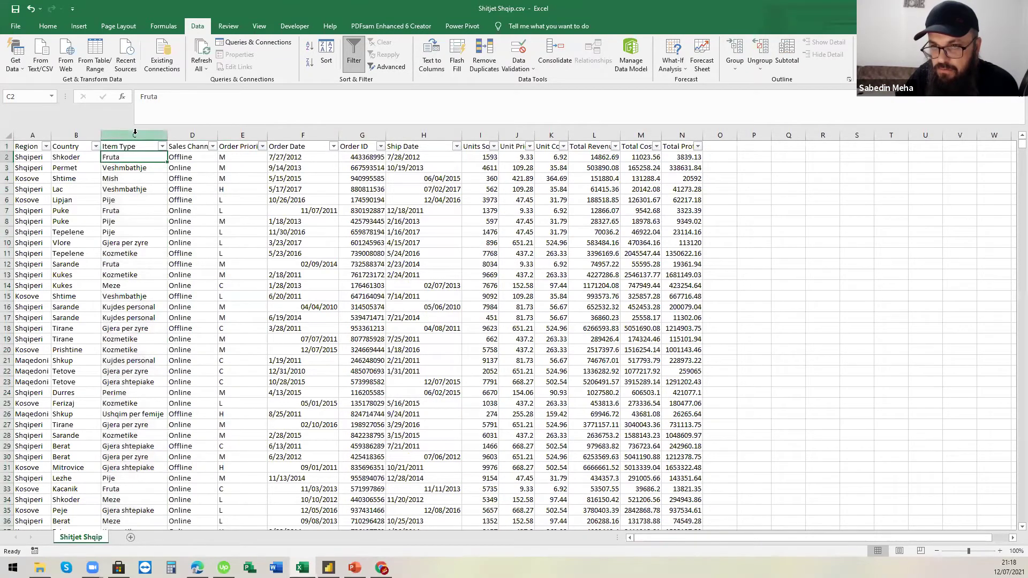
pyautogui.click(122, 135)
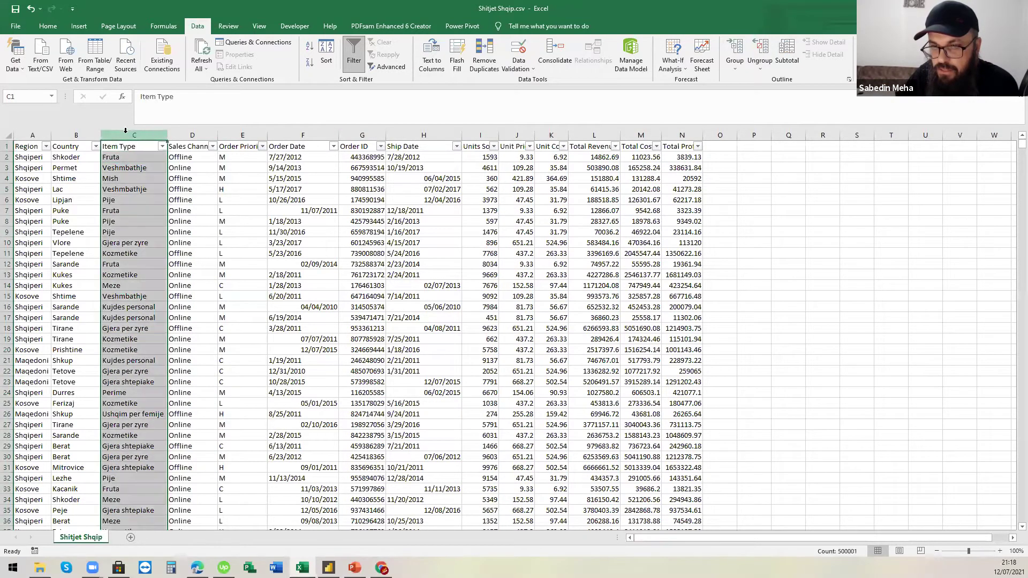
# Widen the Unit Cost, Total Revenue and Total Cost columns
pyautogui.click(517, 136)
pyautogui.click(551, 136)
pyautogui.moveTo(569, 136); pyautogui.dragTo(726, 138)
pyautogui.click(541, 146)
pyautogui.click(651, 135)
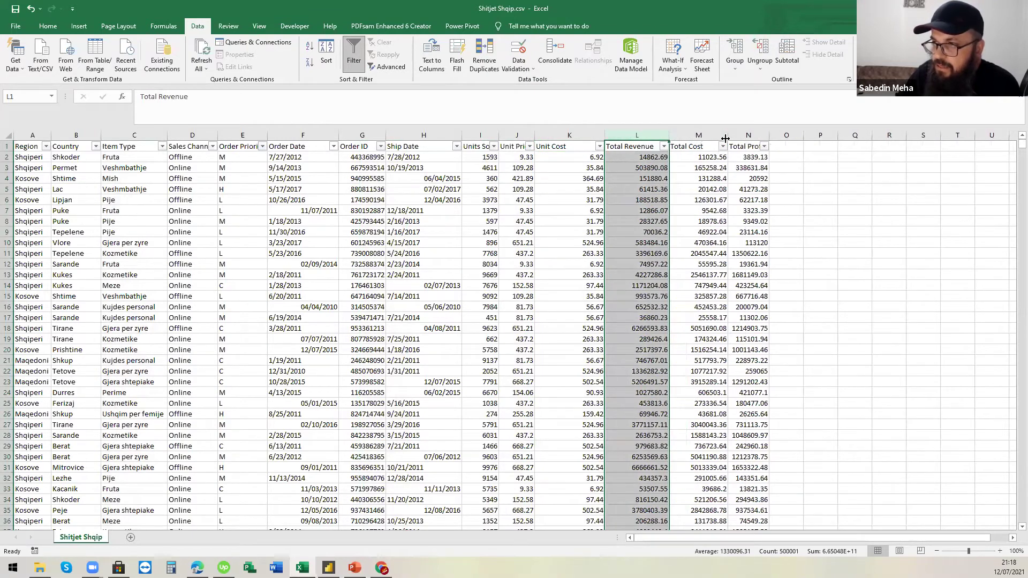
# Examine the total cost, total profit and total revenue of the first record
pyautogui.click(696, 156)
pyautogui.click(761, 158)
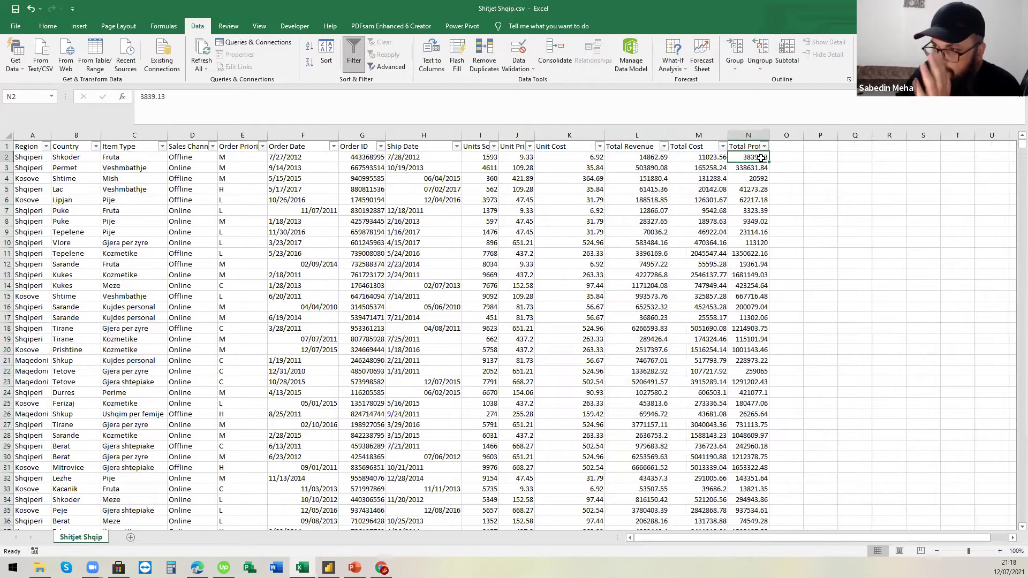
pyautogui.click(650, 156)
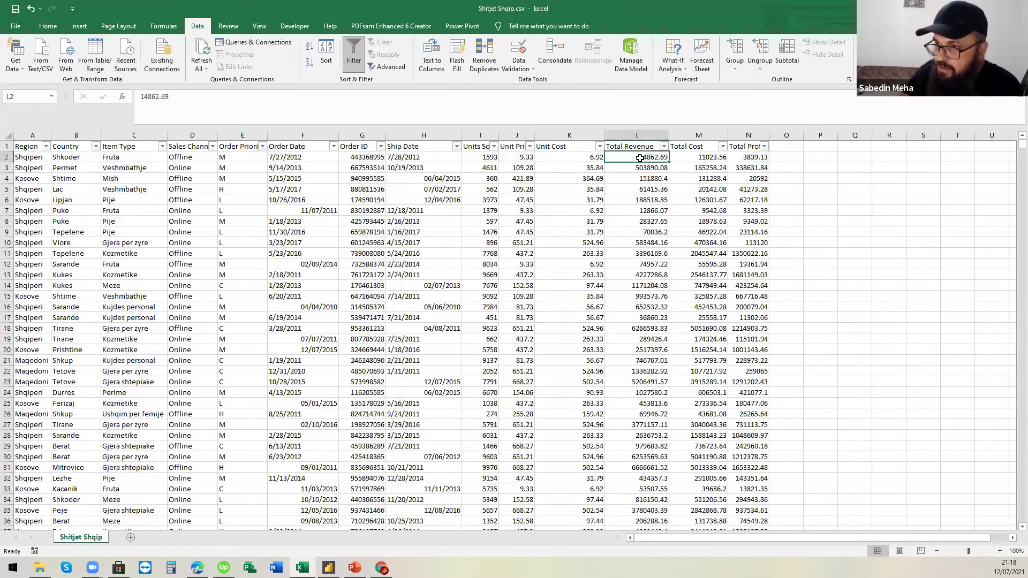
# Switch to Power BI Desktop, load the previewed Shitjet Shqip.csv data and list the imported table's fields
pyautogui.click(707, 158)
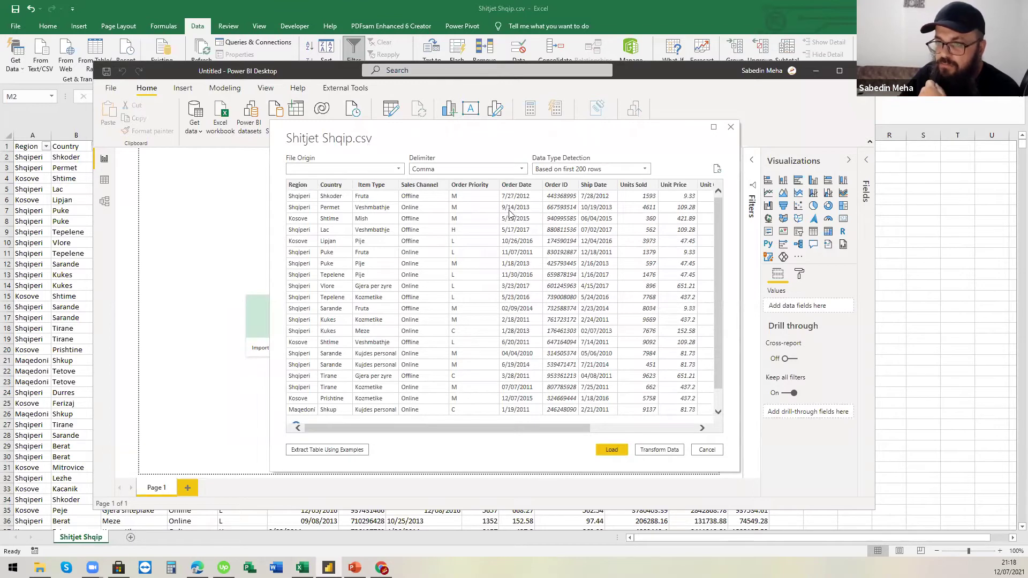
pyautogui.moveTo(504, 426); pyautogui.dragTo(442, 423)
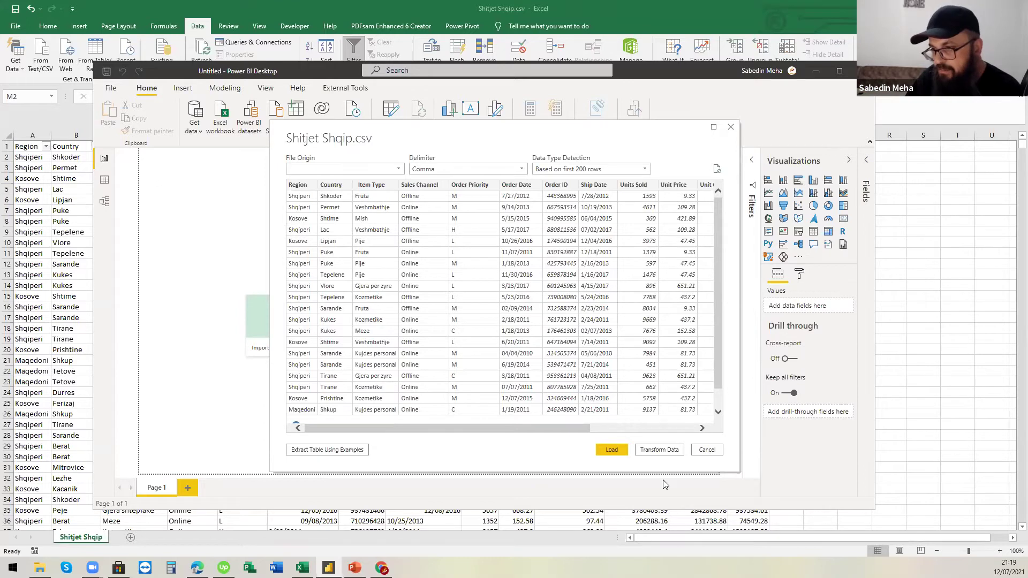
pyautogui.click(612, 451)
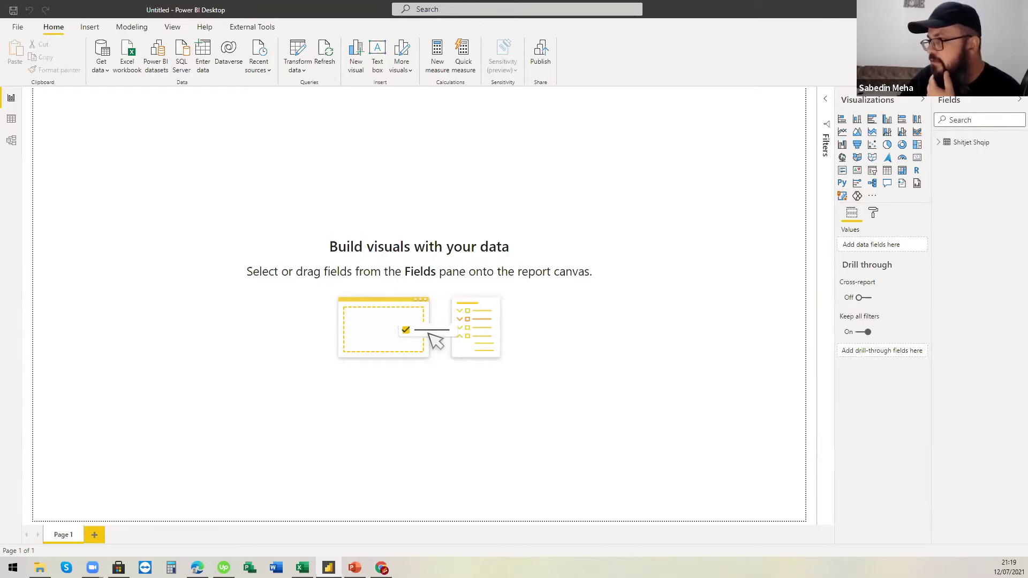
pyautogui.click(939, 142)
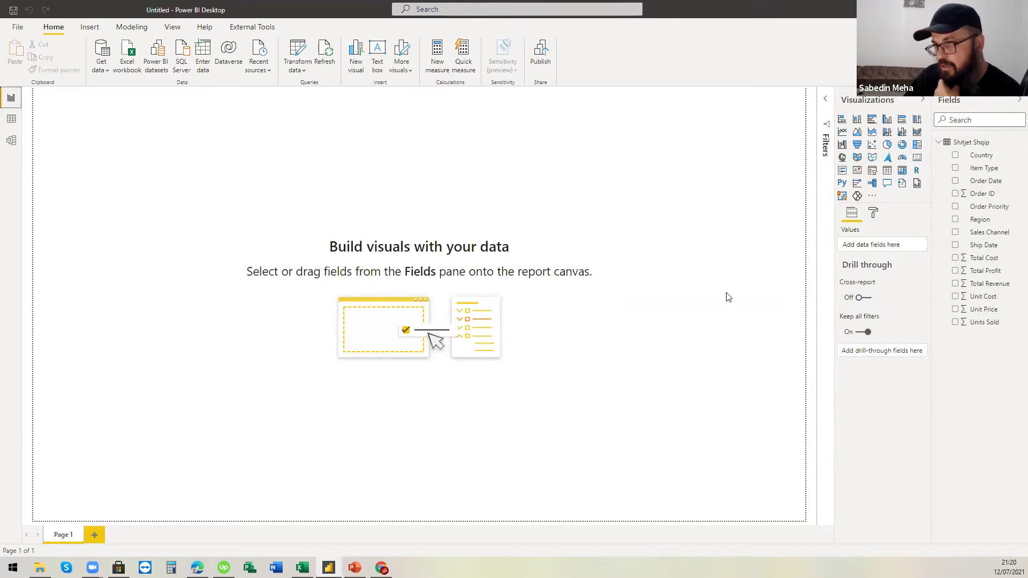
# Examine the imported rows, then reposition and resize the Shitjet Shqip card in the model view to show all its fields
pyautogui.click(11, 120)
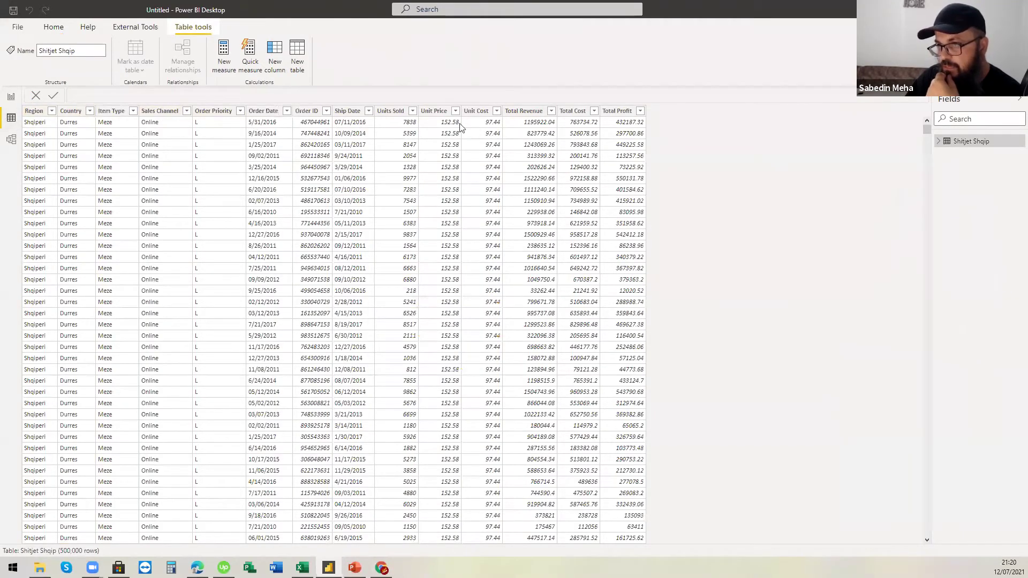
pyautogui.click(11, 140)
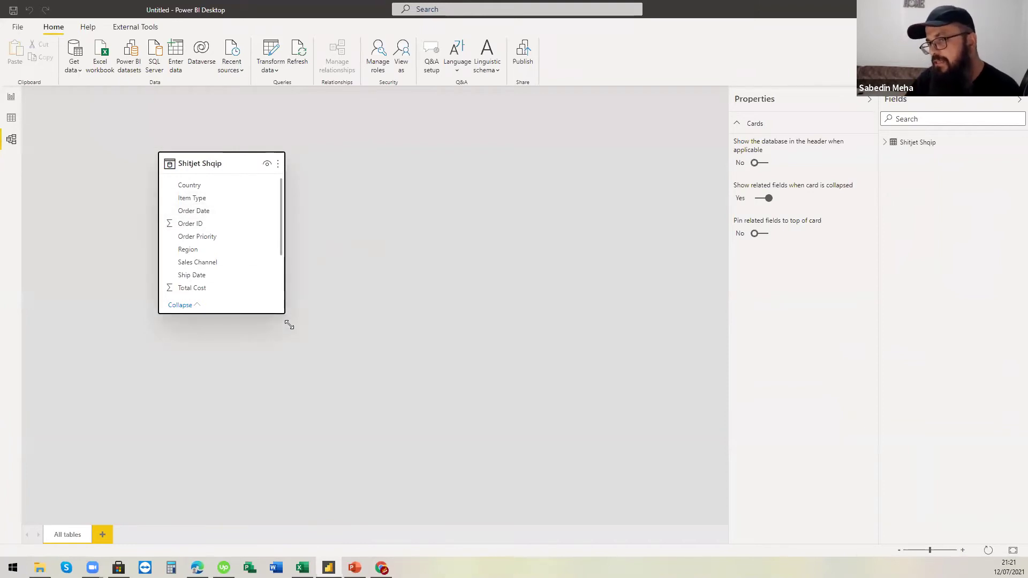
pyautogui.moveTo(289, 321); pyautogui.dragTo(307, 409)
pyautogui.moveTo(216, 163); pyautogui.dragTo(180, 162)
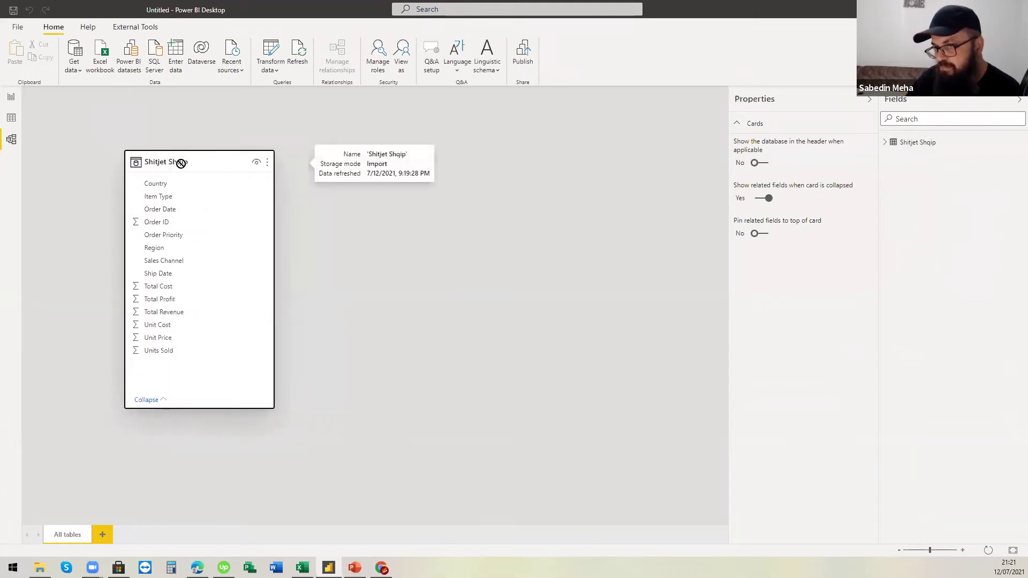
pyautogui.moveTo(273, 260); pyautogui.dragTo(240, 260)
# Create a map visual of the Country field on report Page 1 and move it to the middle of the page
pyautogui.click(11, 97)
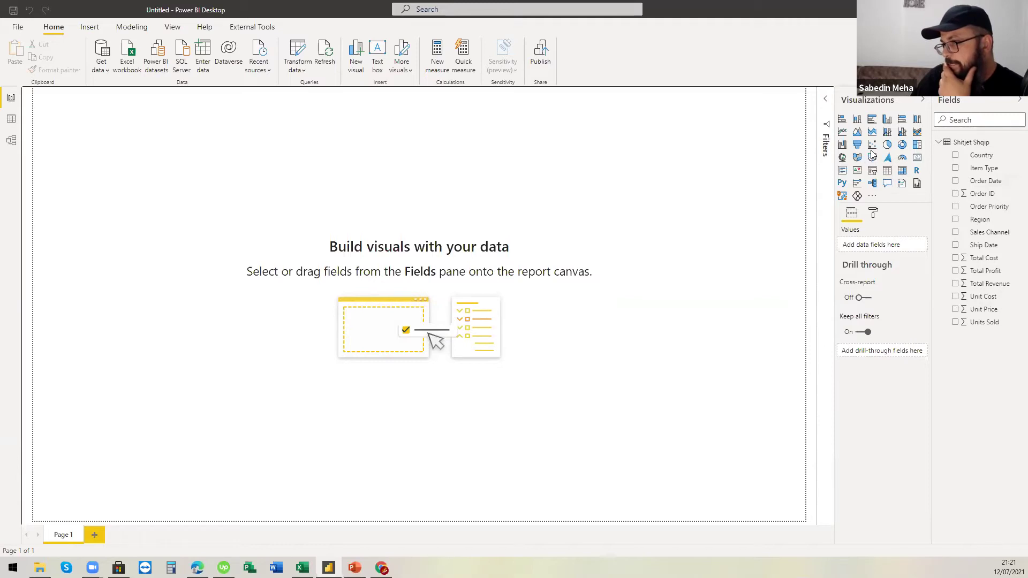
pyautogui.click(955, 156)
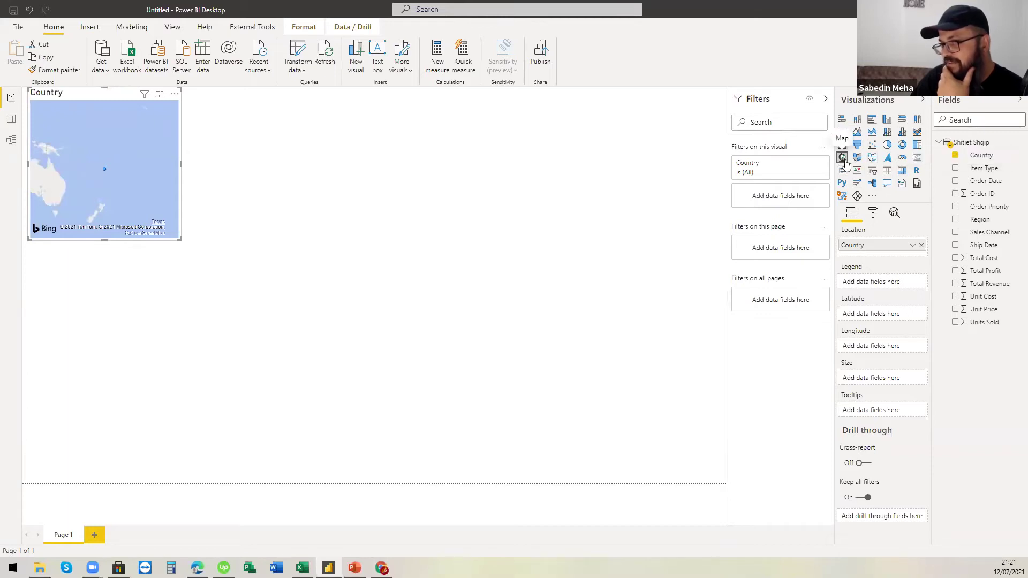
pyautogui.moveTo(88, 93); pyautogui.dragTo(341, 207)
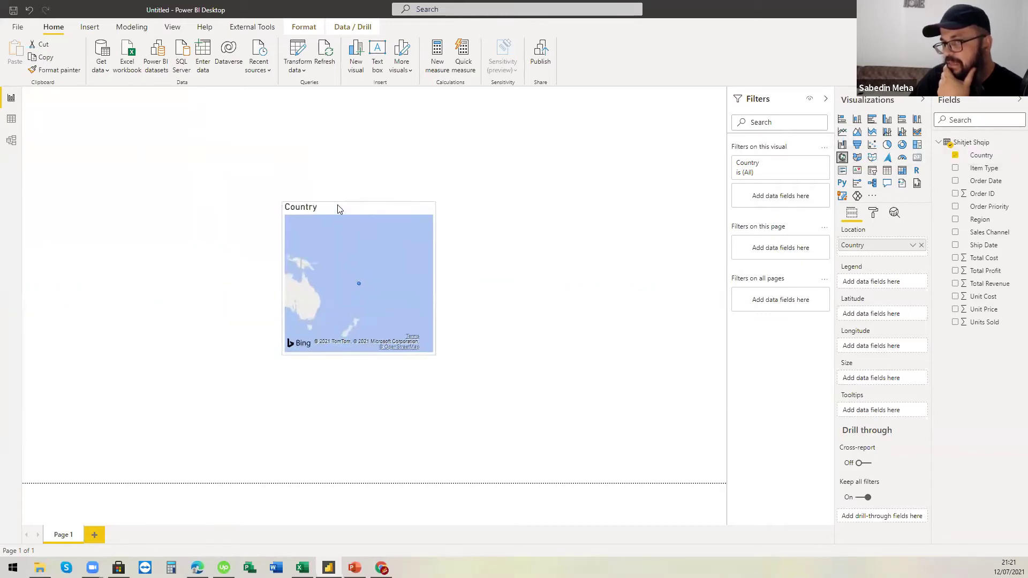
pyautogui.moveTo(359, 284)
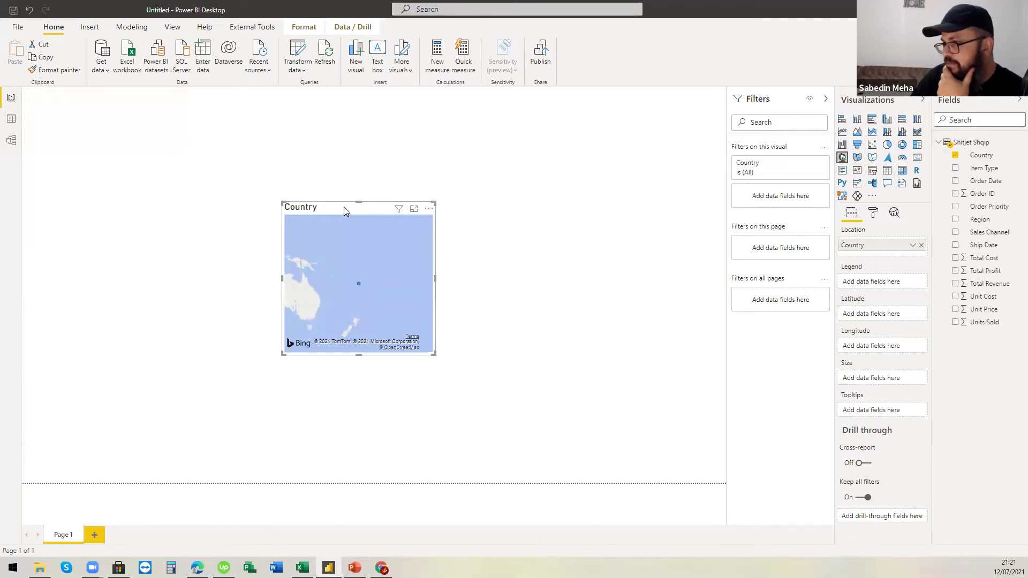
# Replace Country with Region in the map visual and enlarge it toward the page's upper-left corner
pyautogui.click(955, 155)
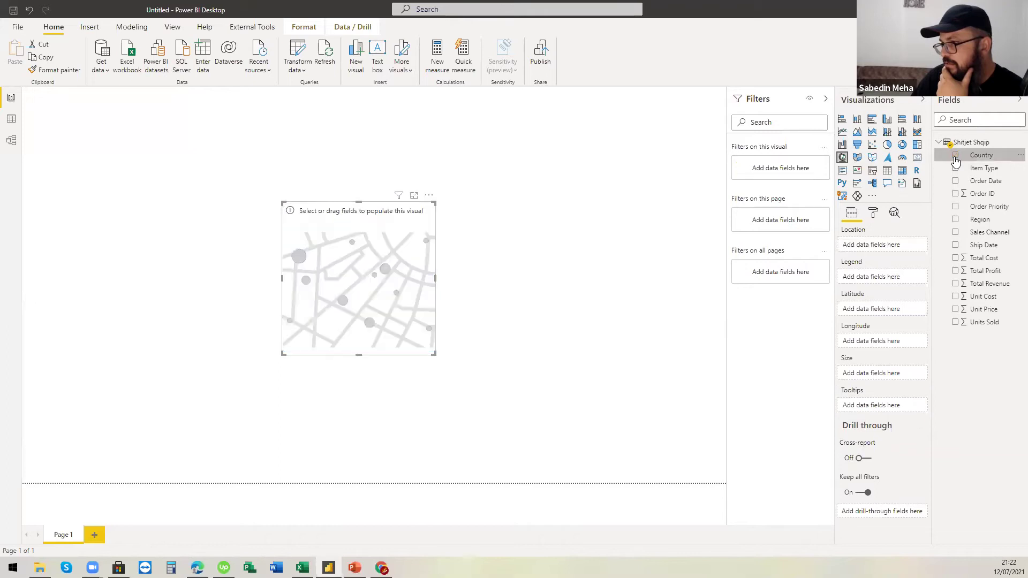
pyautogui.click(955, 220)
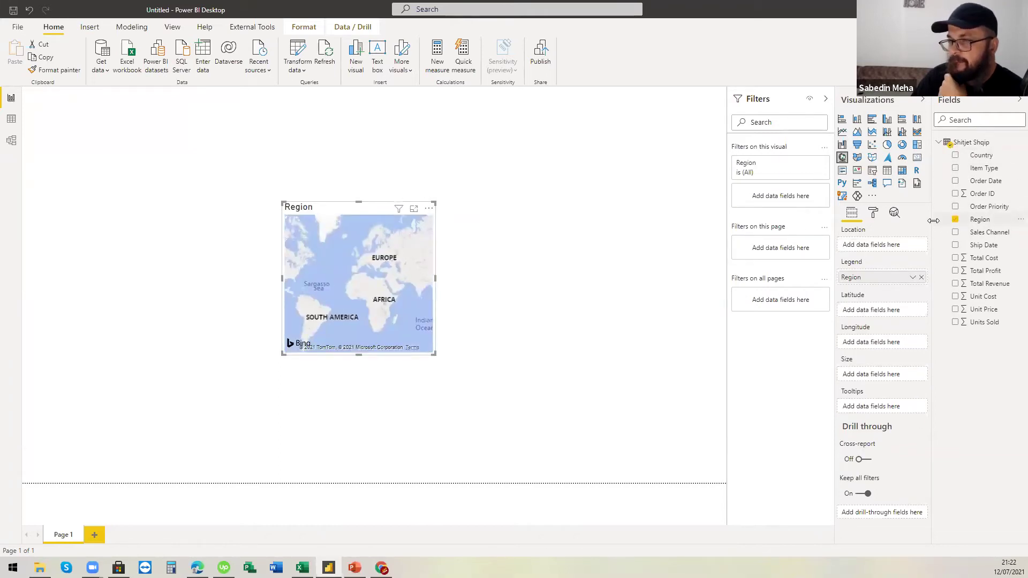
pyautogui.click(280, 202)
pyautogui.moveTo(279, 202); pyautogui.dragTo(70, 144)
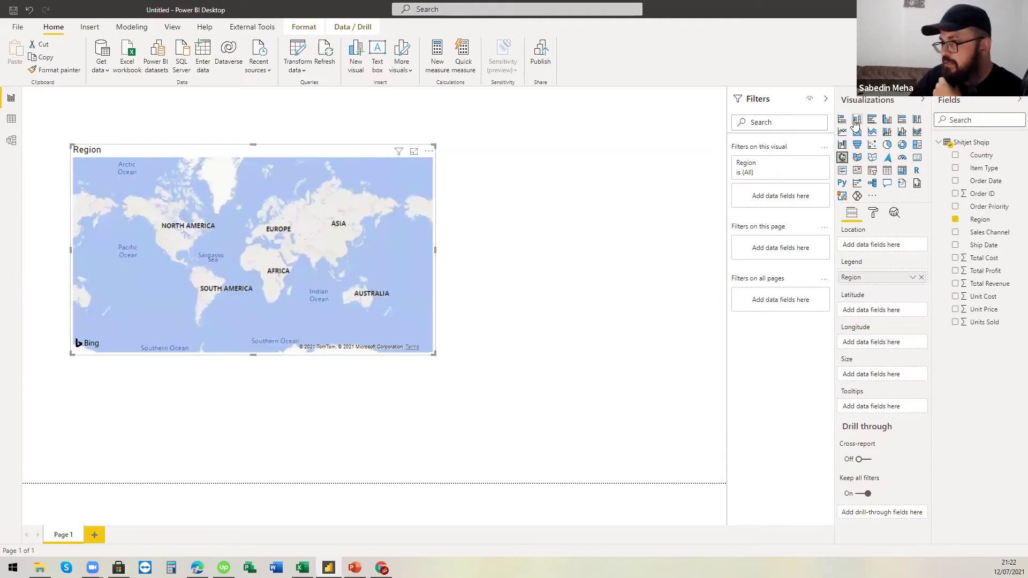
# Convert the map to a clustered column chart showing Total Revenue with Region on the axis
pyautogui.click(887, 120)
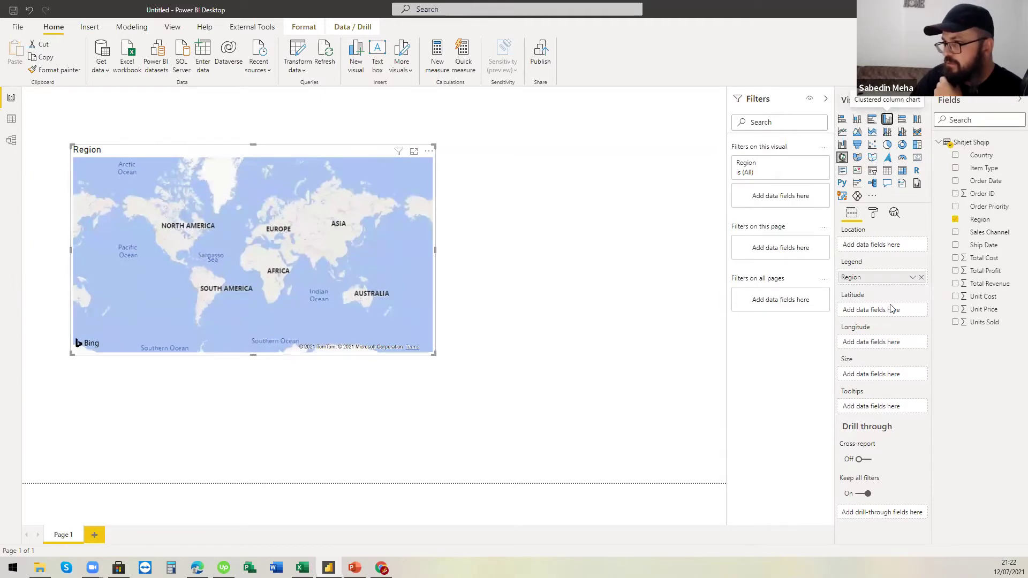
pyautogui.moveTo(280, 157); pyautogui.dragTo(255, 128)
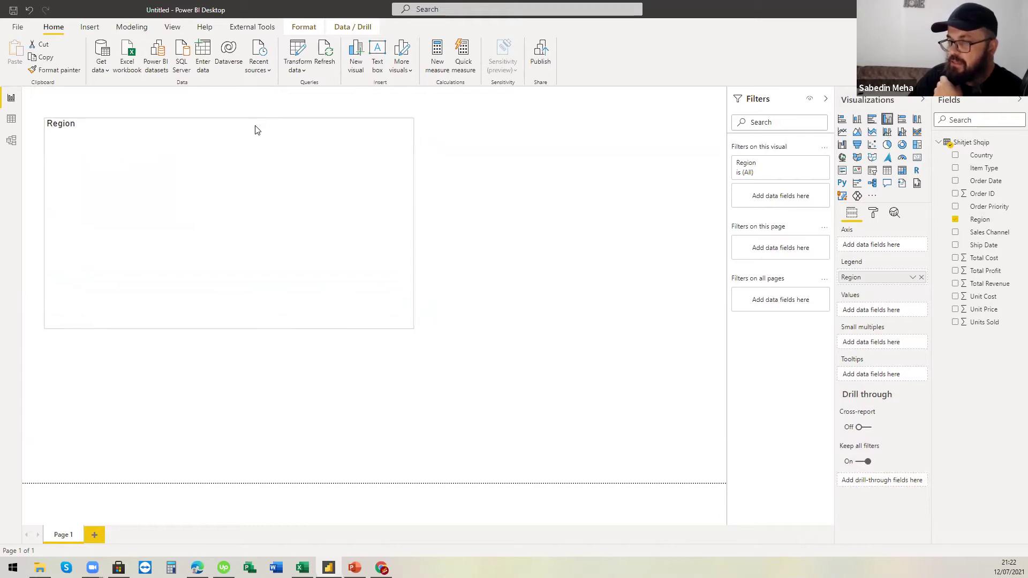
pyautogui.click(956, 286)
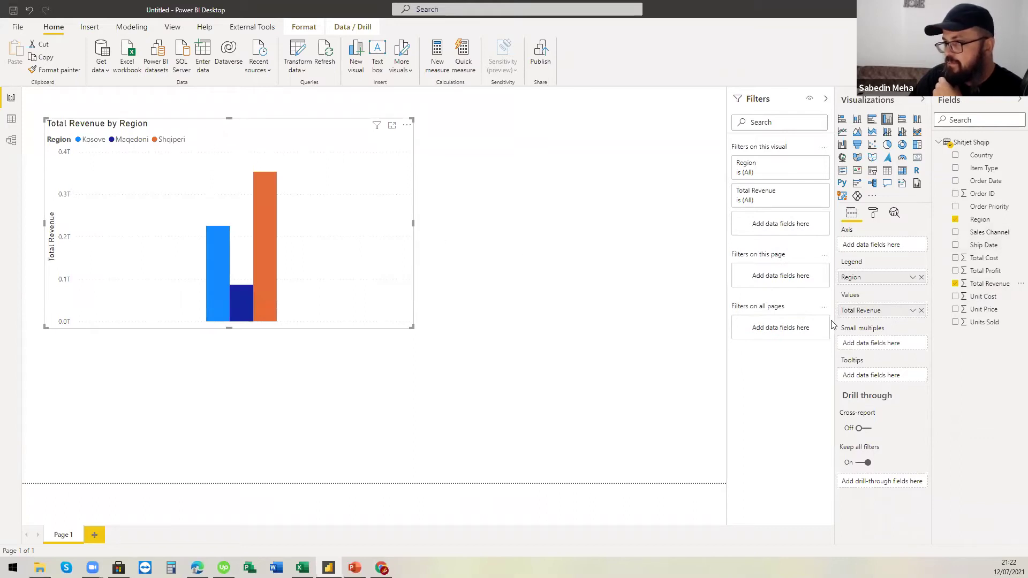
pyautogui.moveTo(856, 277); pyautogui.dragTo(871, 244)
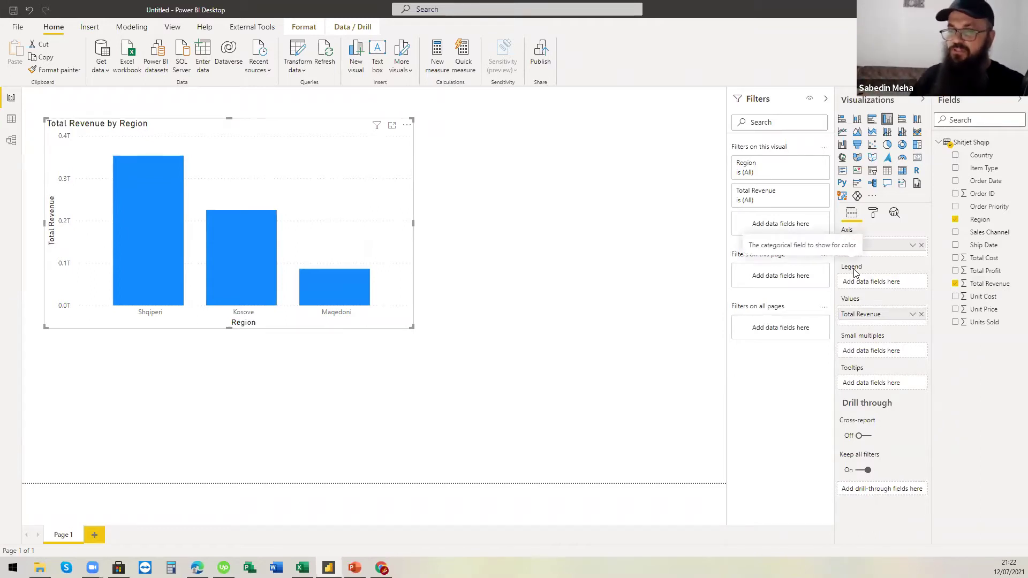
# Turn on data labels for the revenue column chart and fit it into the page's upper-left corner
pyautogui.moveTo(235, 125); pyautogui.dragTo(245, 124)
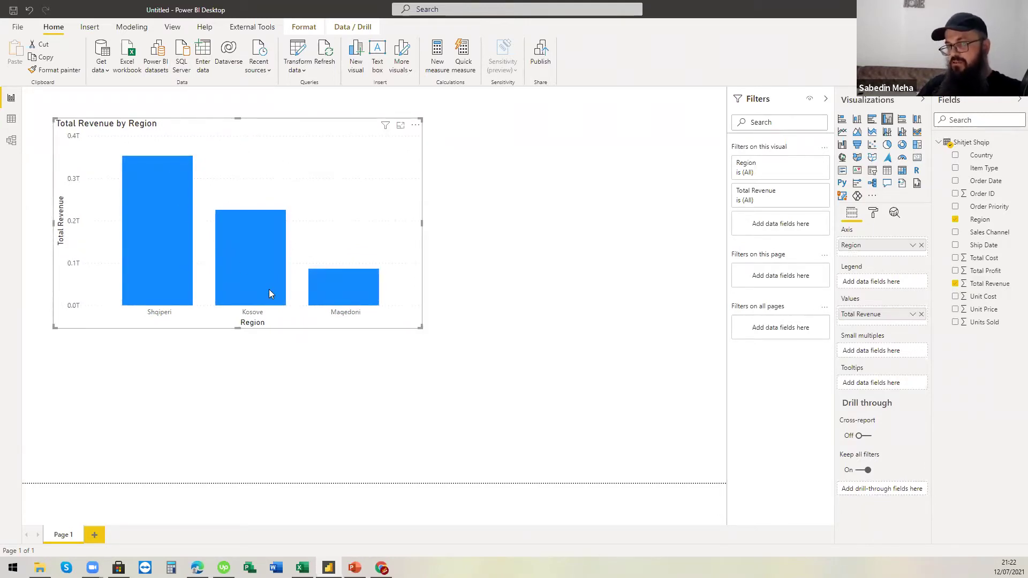
pyautogui.moveTo(269, 293)
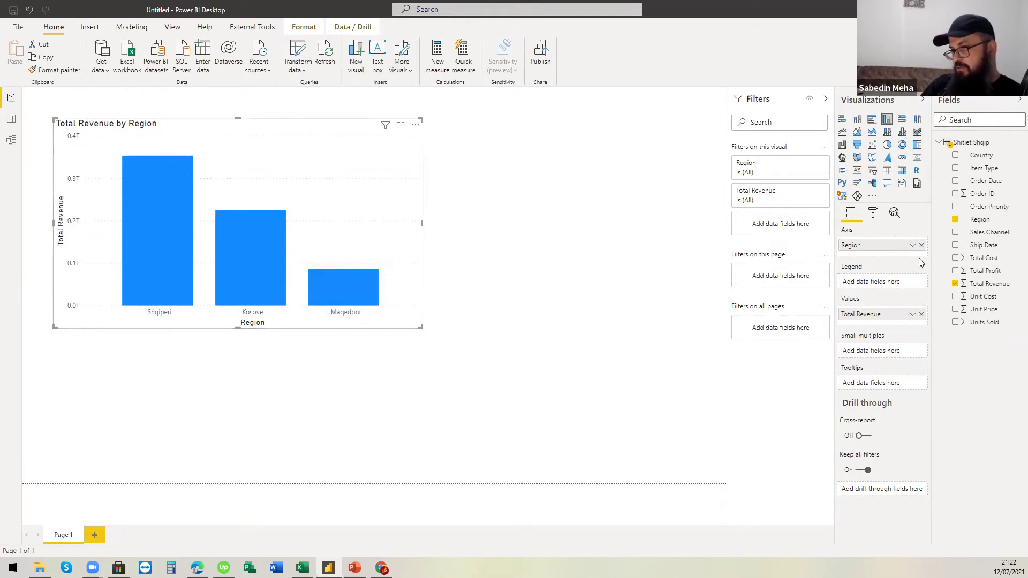
pyautogui.click(873, 212)
pyautogui.click(903, 351)
pyautogui.moveTo(231, 131); pyautogui.dragTo(211, 111)
pyautogui.moveTo(399, 305); pyautogui.dragTo(395, 333)
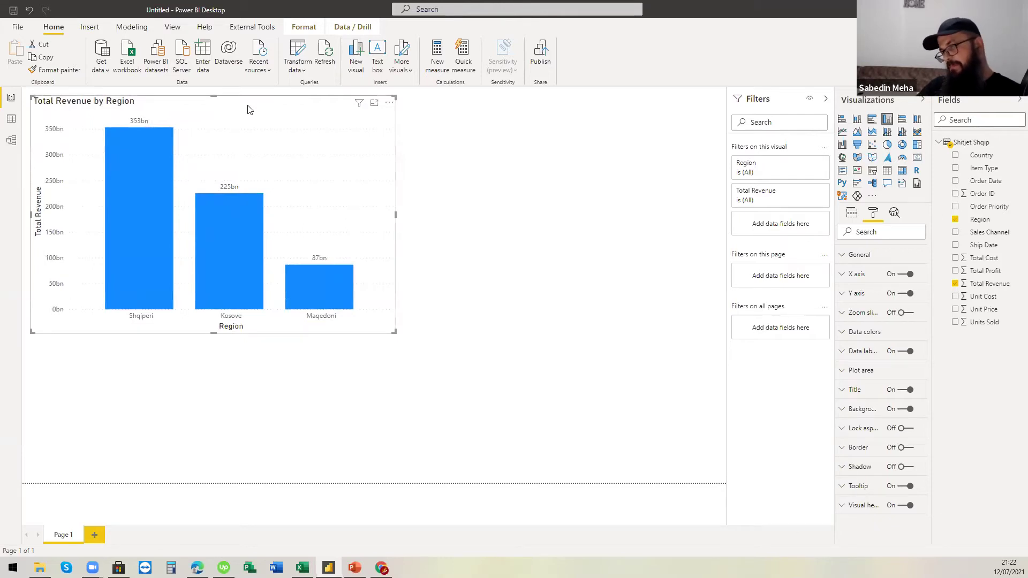
# Add a donut chart of Total Revenue by Sales Channel below the column chart and narrow it slightly
pyautogui.click(437, 194)
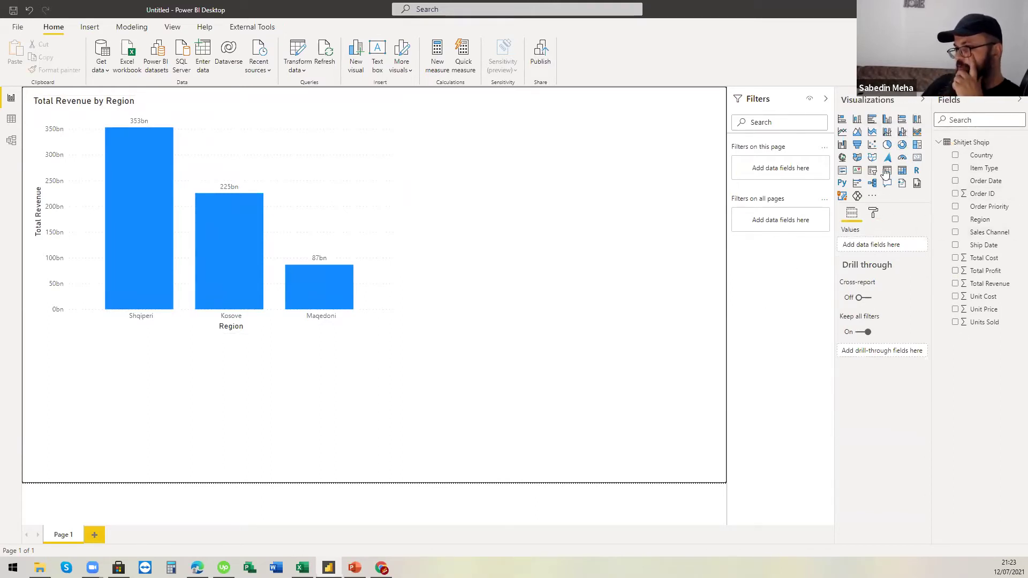
pyautogui.click(902, 145)
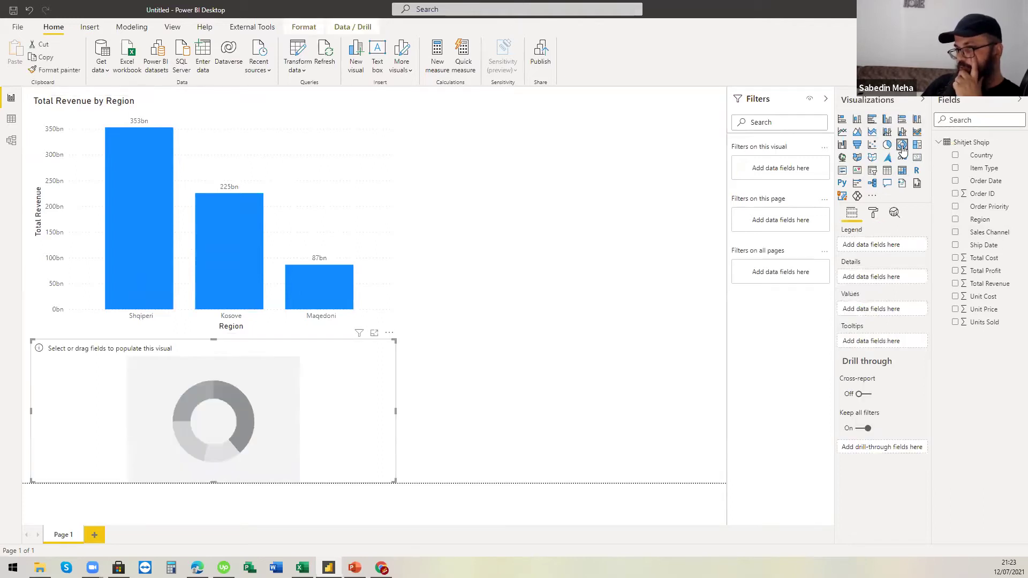
pyautogui.click(956, 285)
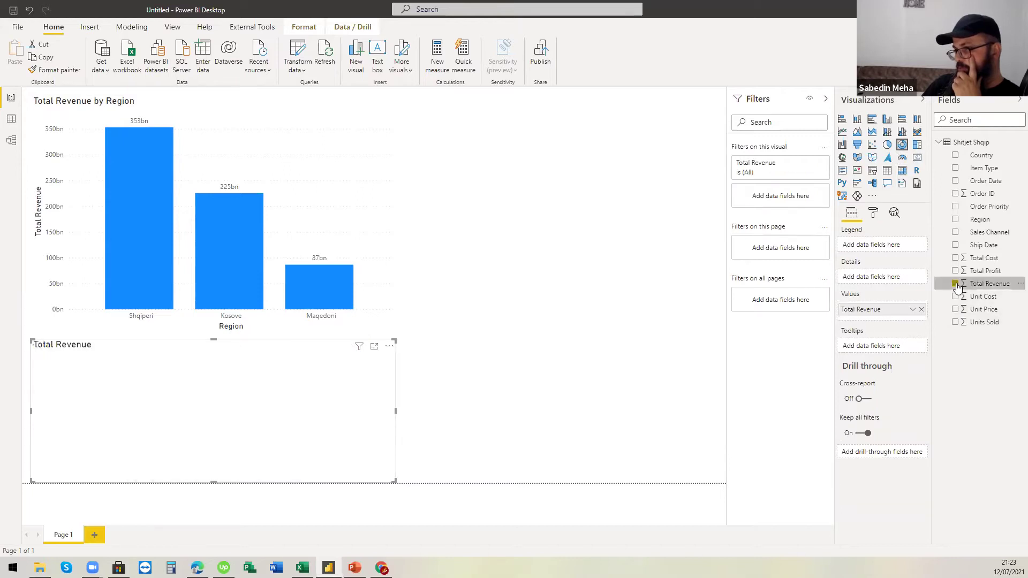
pyautogui.click(954, 234)
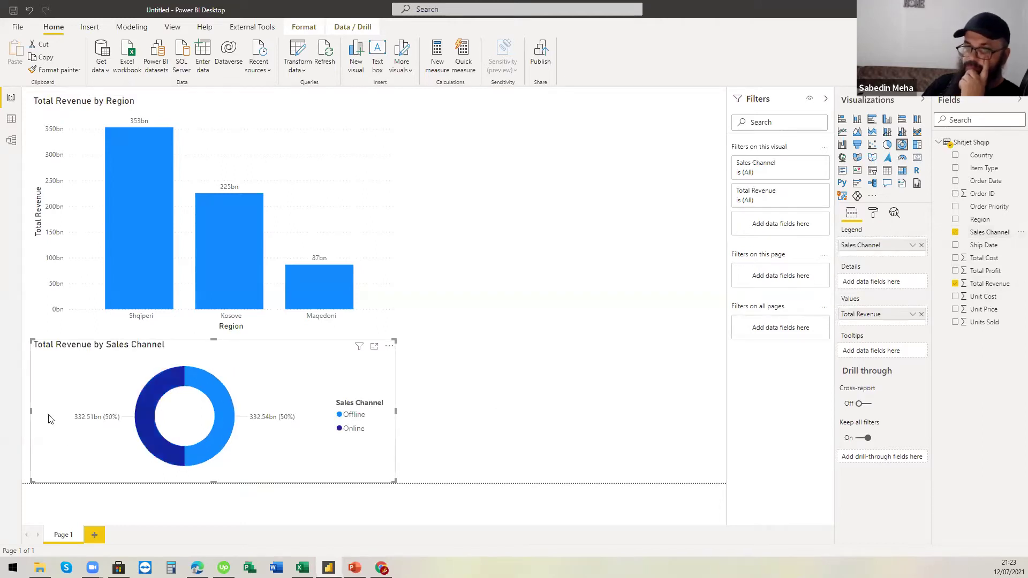
pyautogui.moveTo(29, 410)
pyautogui.mouseDown()
pyautogui.moveTo(84, 411)
pyautogui.moveTo(40, 418)
pyautogui.mouseUp()
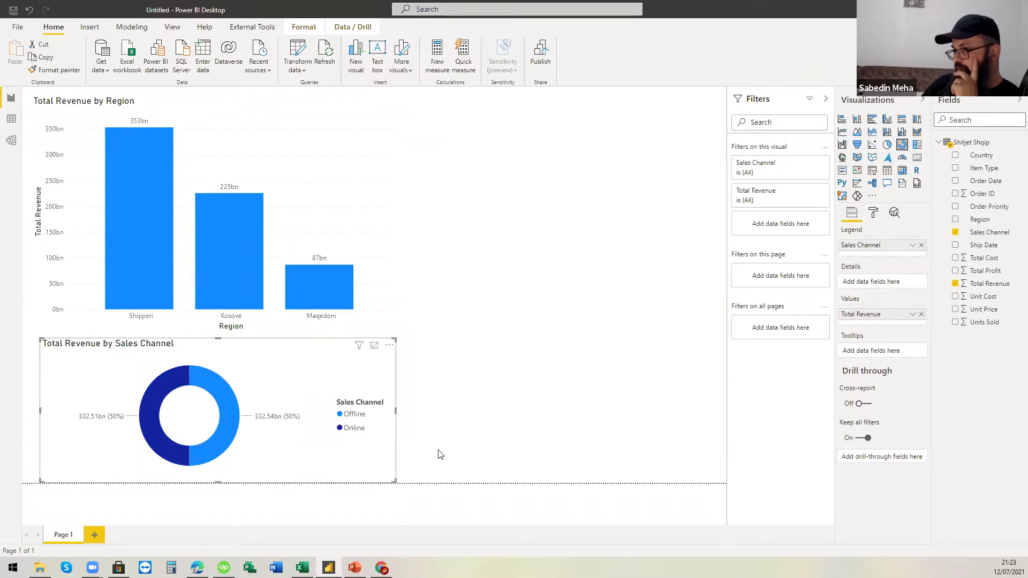
# Replace Sales Channel with Region as the donut chart's legend
pyautogui.click(921, 246)
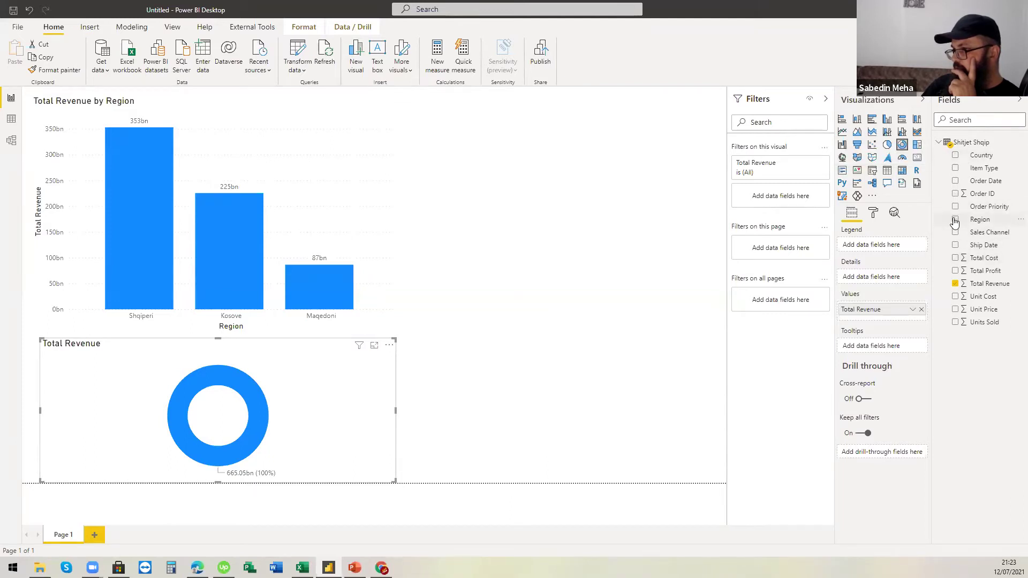
pyautogui.moveTo(958, 219); pyautogui.dragTo(867, 249)
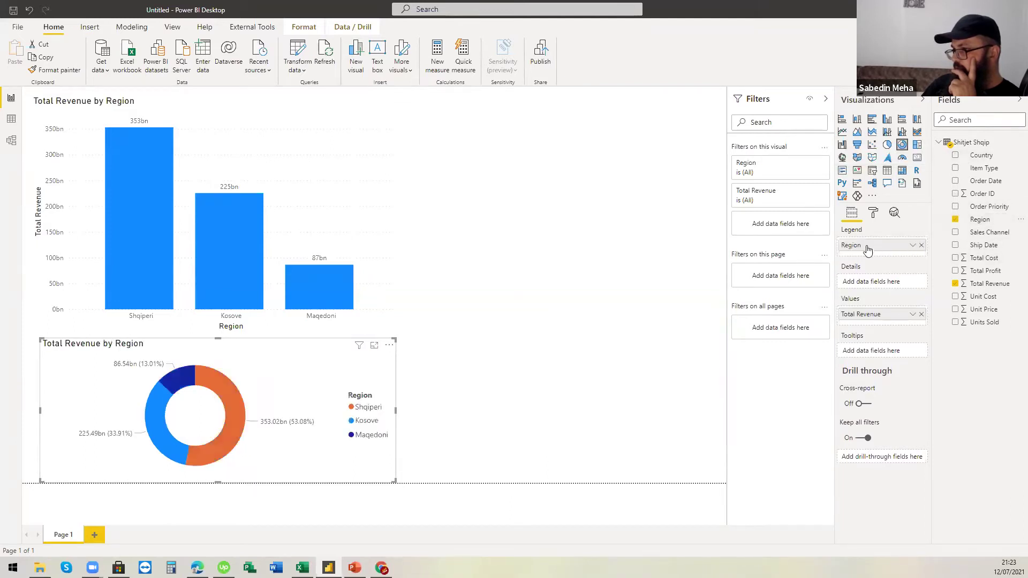
# Replace Region with Country on the column chart's axis and widen the chart across the page
pyautogui.click(268, 108)
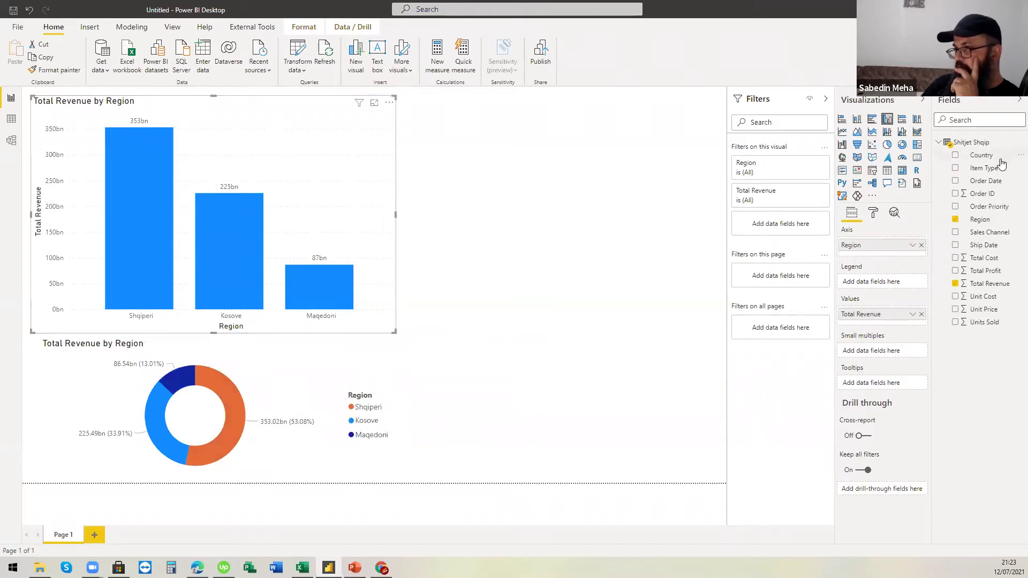
pyautogui.click(957, 223)
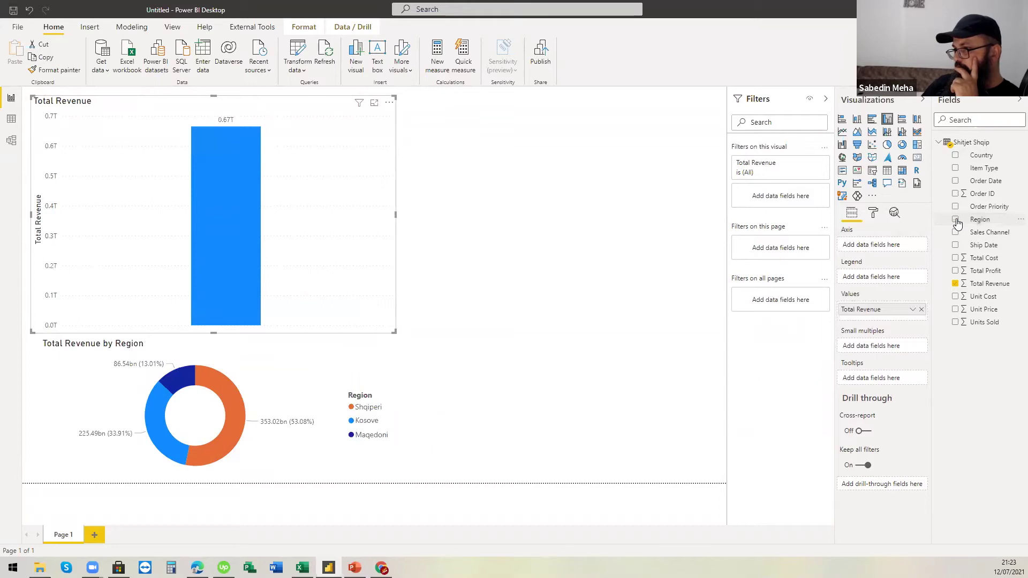
pyautogui.click(955, 156)
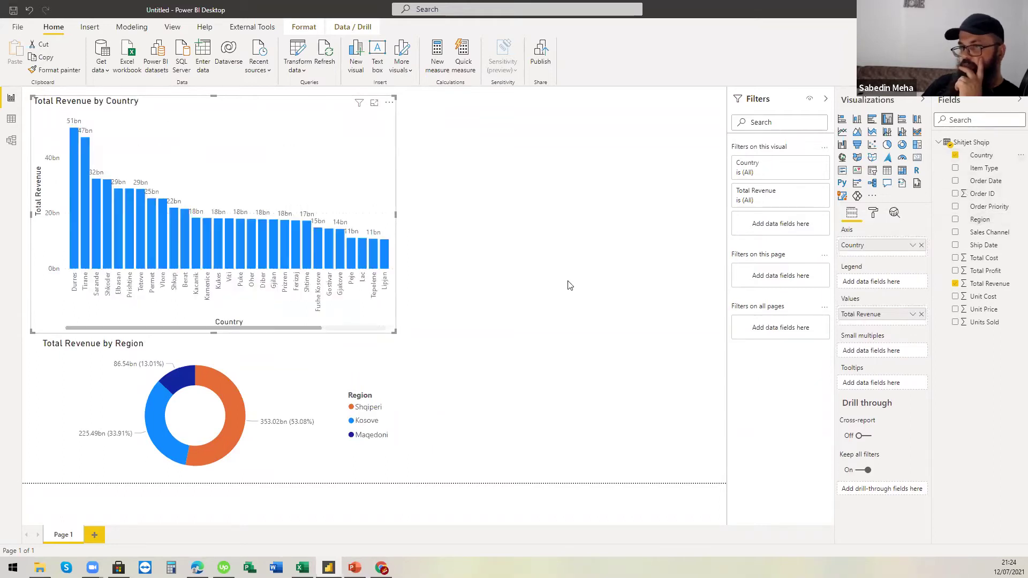
pyautogui.moveTo(395, 214); pyautogui.dragTo(713, 244)
# Convert the Country chart to a clustered bar chart filling the page's right half, and move the donut chart to the upper-left corner
pyautogui.click(871, 119)
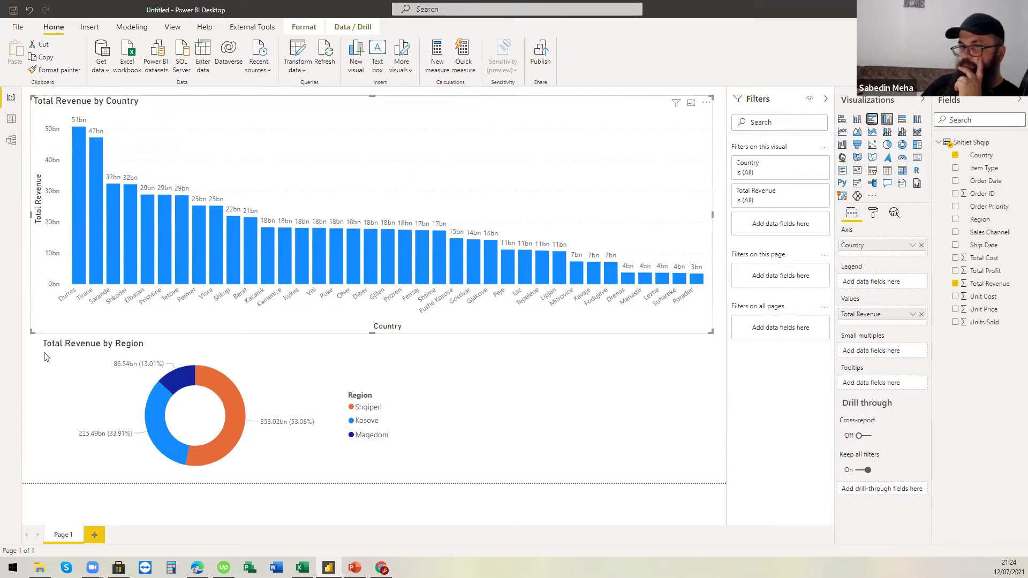
pyautogui.moveTo(35, 331); pyautogui.dragTo(426, 478)
pyautogui.moveTo(198, 336); pyautogui.dragTo(209, 104)
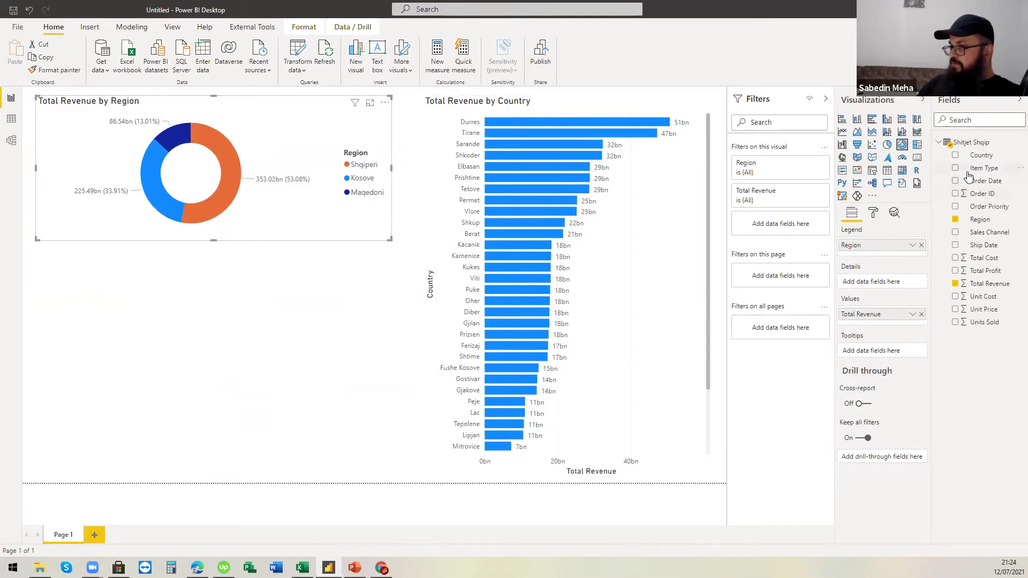
# Create a table visual of Item Type with Total Revenue below the donut chart
pyautogui.moveTo(965, 170); pyautogui.dragTo(122, 369)
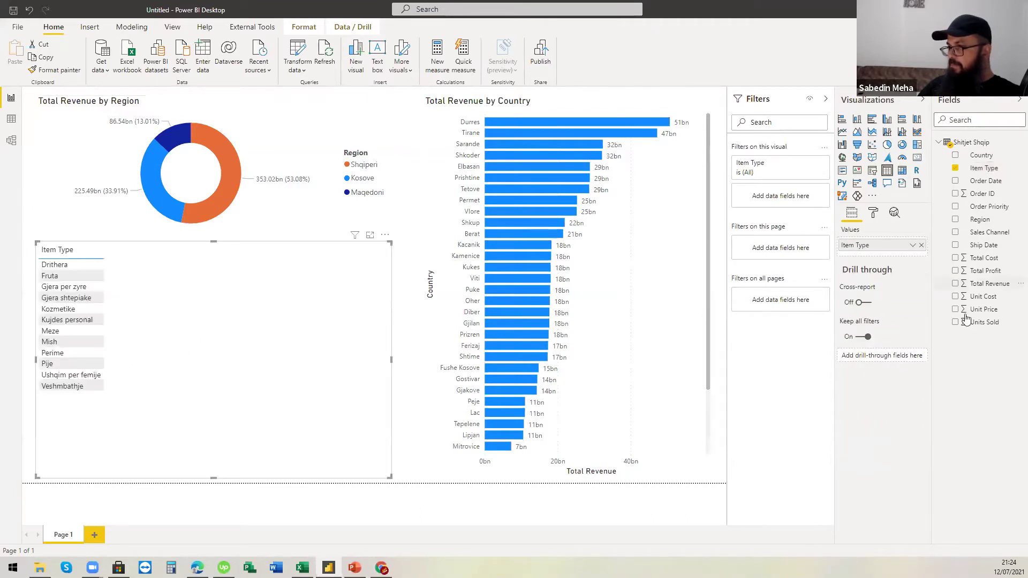
pyautogui.click(956, 284)
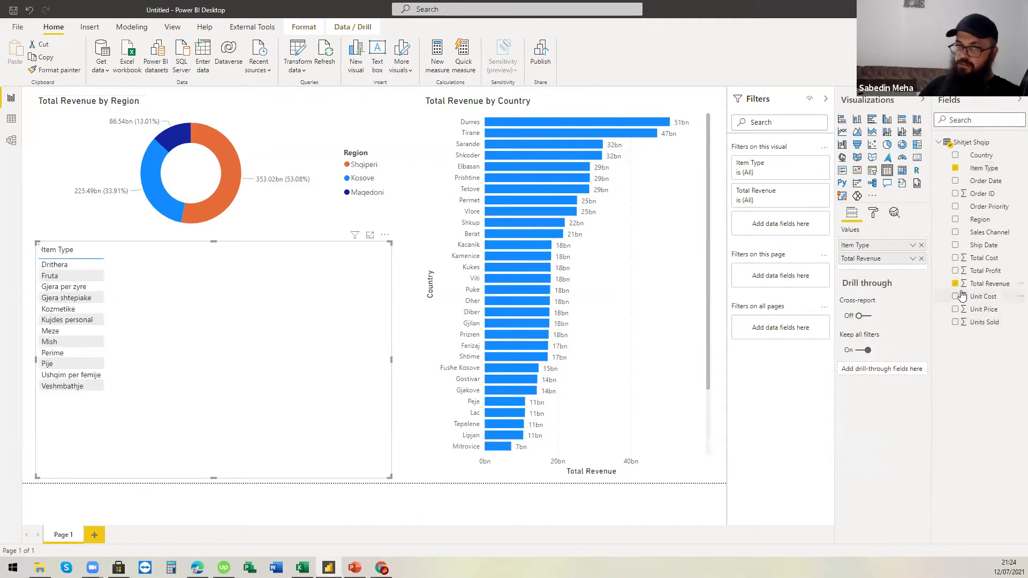
# Convert the Item Type table to a clustered column chart and resize it to leave a small gap below the donut chart
pyautogui.click(886, 121)
pyautogui.moveTo(387, 479); pyautogui.dragTo(399, 472)
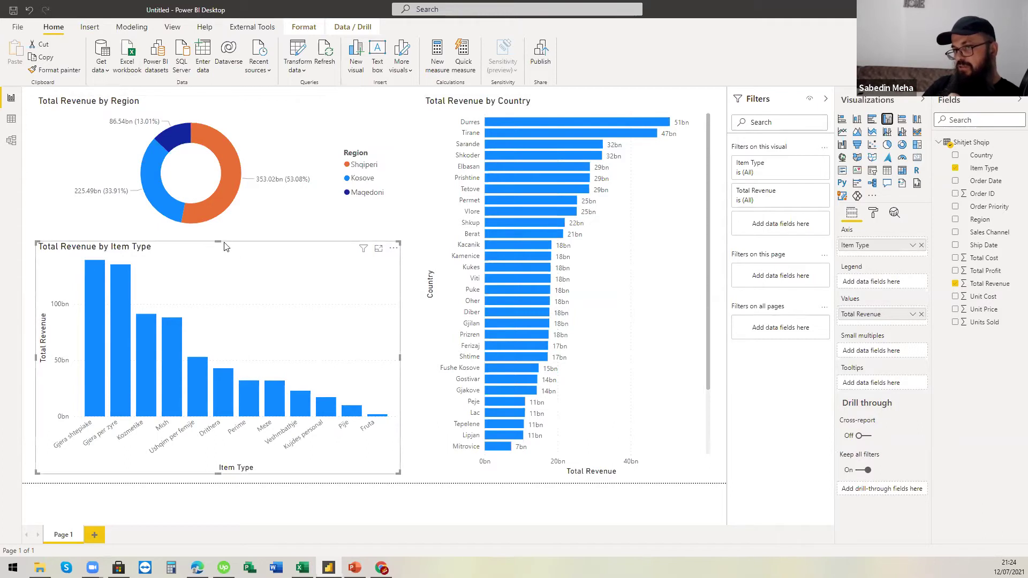
pyautogui.moveTo(218, 242); pyautogui.dragTo(217, 250)
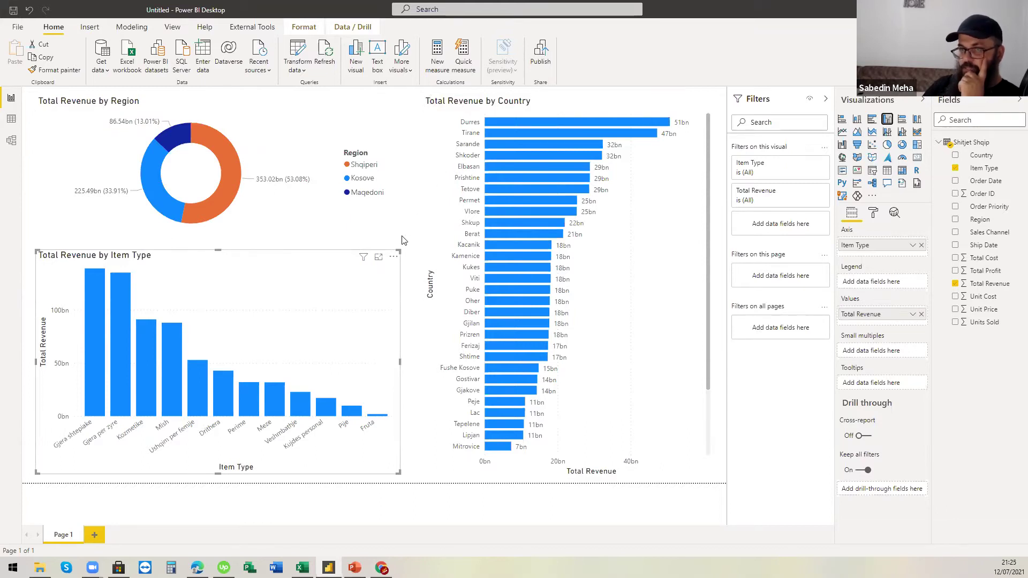
# Cross-highlight the page by the Shqiperi and Maqedoni regions from the donut chart, inspect the highlighted bars, and clear the selection
pyautogui.click(364, 166)
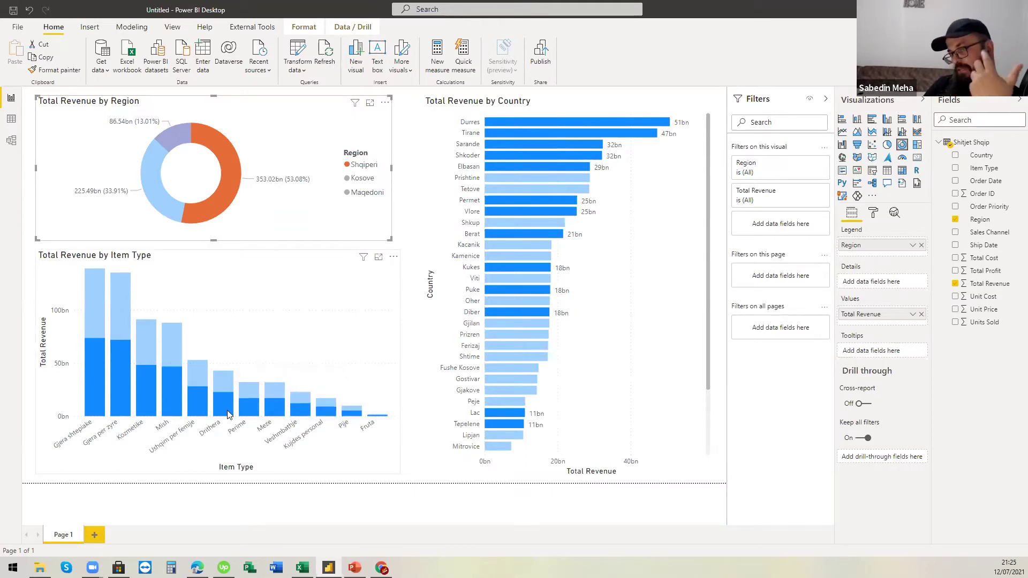
pyautogui.moveTo(225, 150)
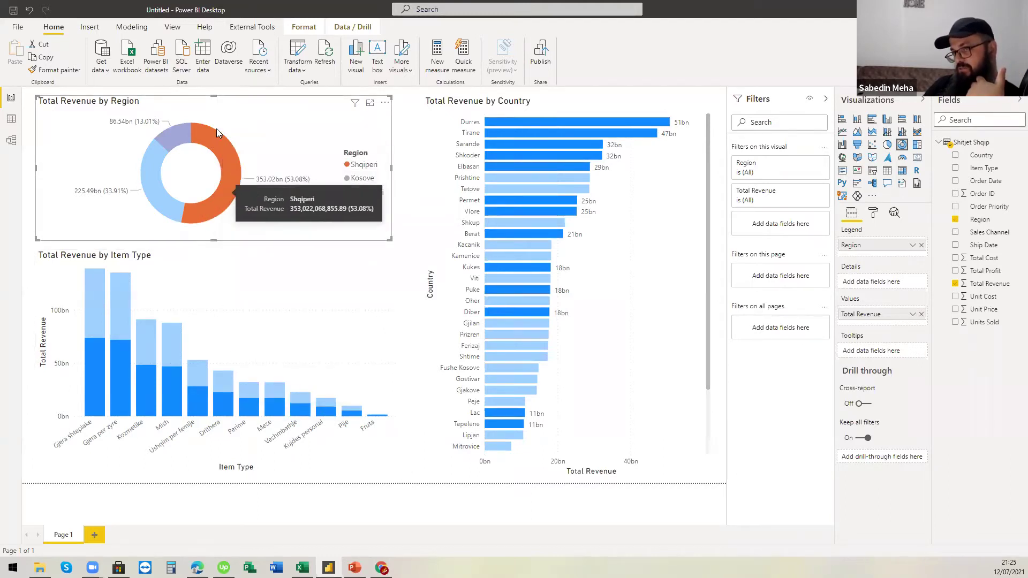
pyautogui.moveTo(469, 182)
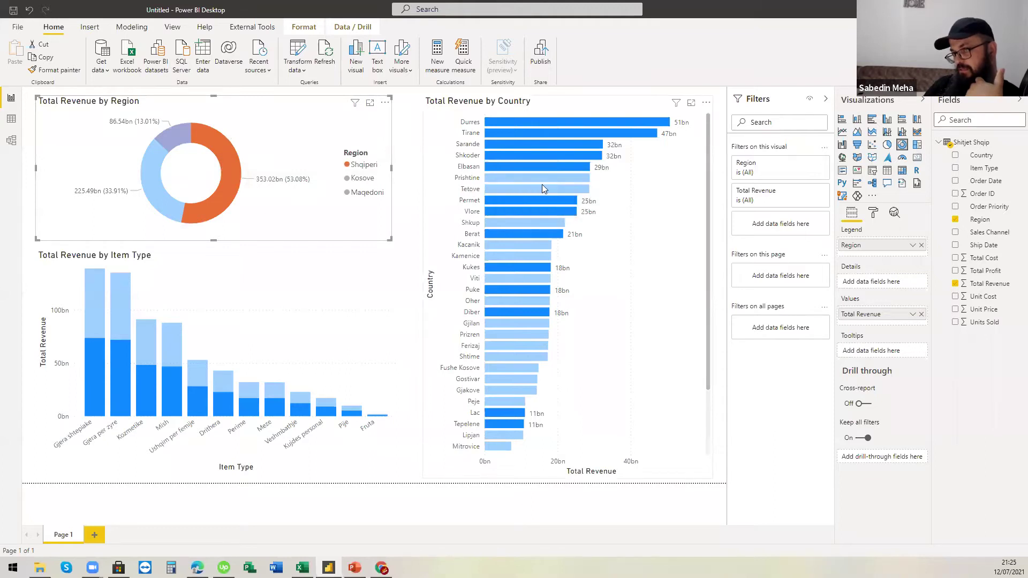
pyautogui.moveTo(500, 224)
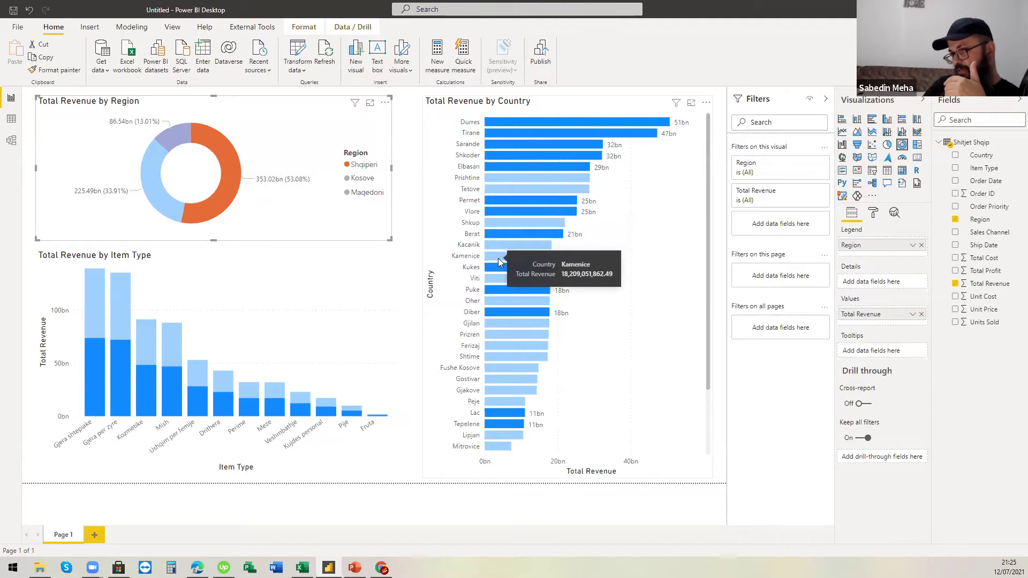
pyautogui.moveTo(490, 130)
pyautogui.moveTo(495, 169)
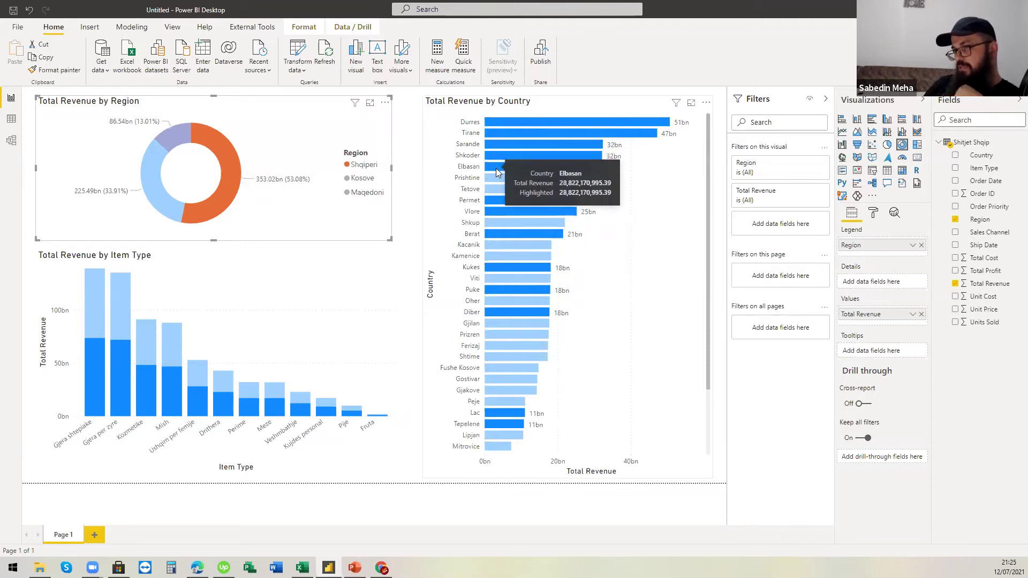
pyautogui.click(178, 132)
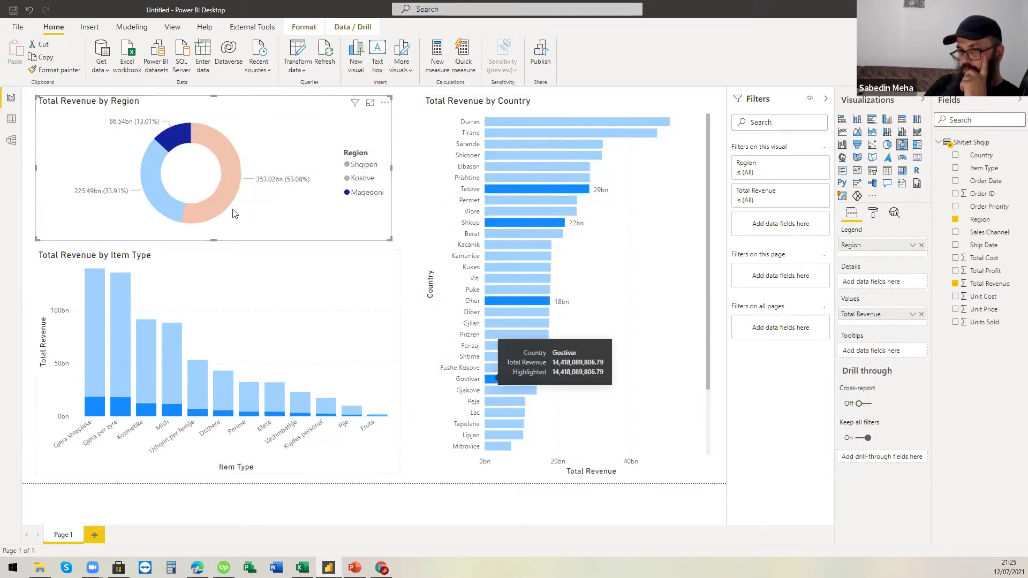
pyautogui.click(173, 148)
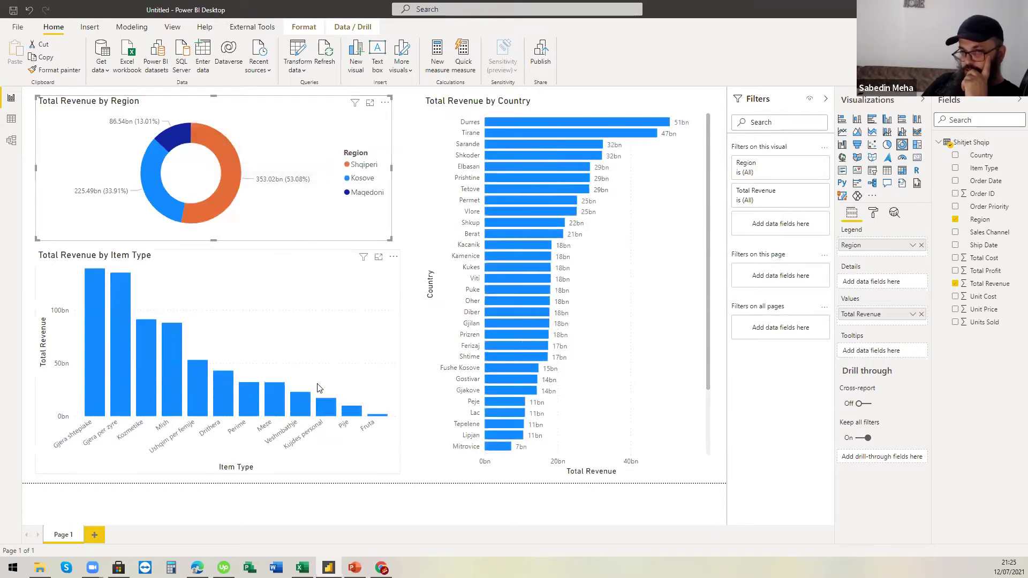
# Cross-highlight the region and country charts by different item types, starting with Mish, from the Item Type column chart
pyautogui.click(170, 388)
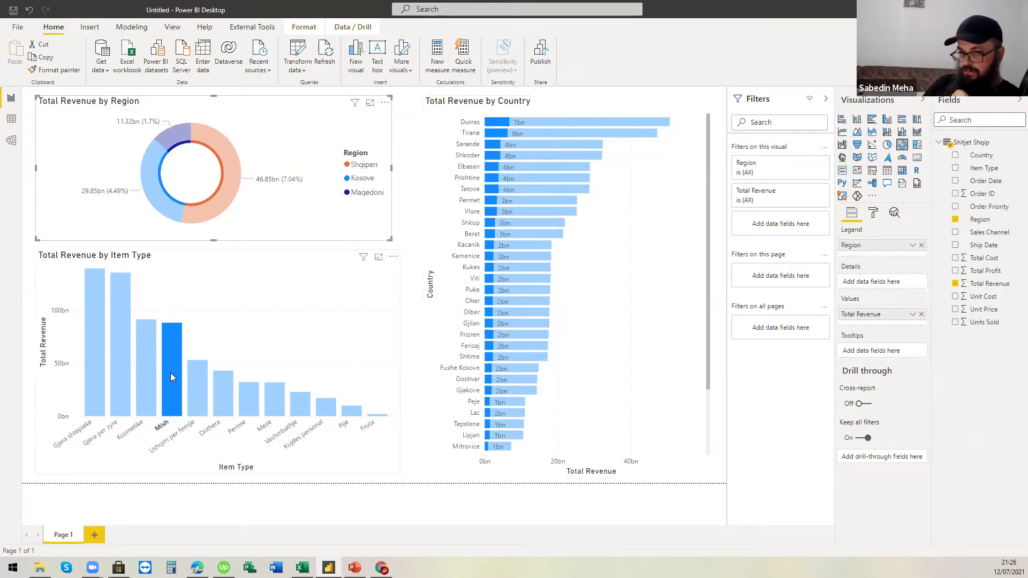
pyautogui.click(222, 396)
pyautogui.click(253, 404)
pyautogui.click(275, 405)
pyautogui.click(299, 407)
pyautogui.click(329, 409)
pyautogui.click(352, 411)
pyautogui.click(388, 470)
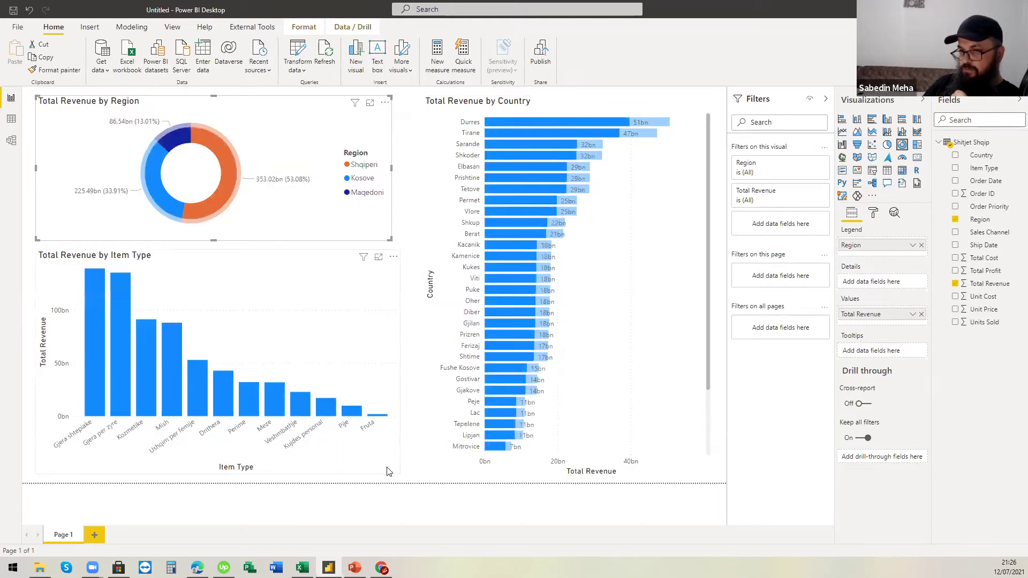
# Shorten the Item Type column chart to free space beneath it and widen it slightly
pyautogui.click(397, 474)
pyautogui.moveTo(398, 473); pyautogui.dragTo(369, 408)
pyautogui.moveTo(351, 368); pyautogui.dragTo(406, 351)
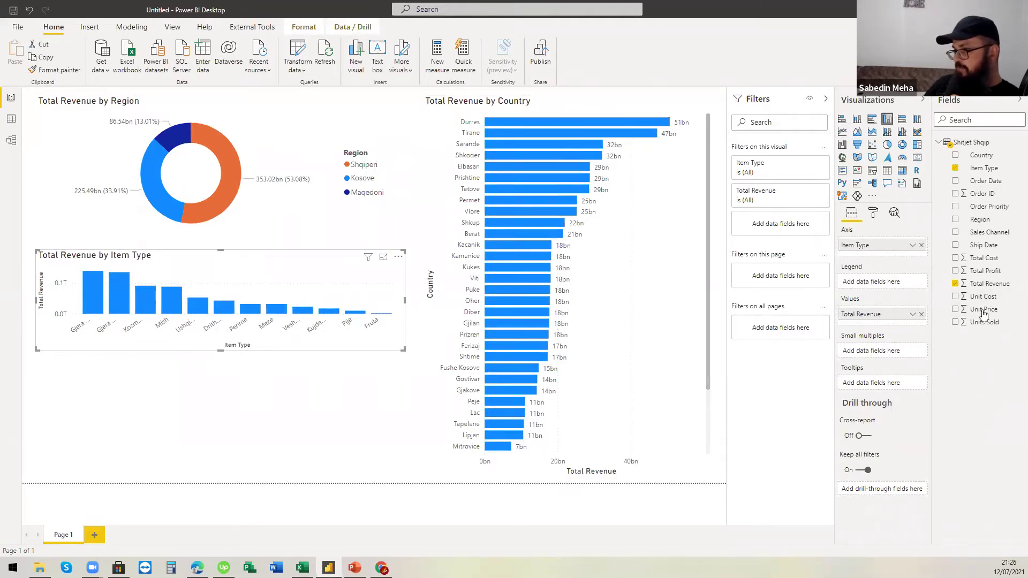
# Try a line chart of Total Revenue by Order Date below the Item Type chart, and remove it from the page
pyautogui.moveTo(985, 283); pyautogui.dragTo(239, 423)
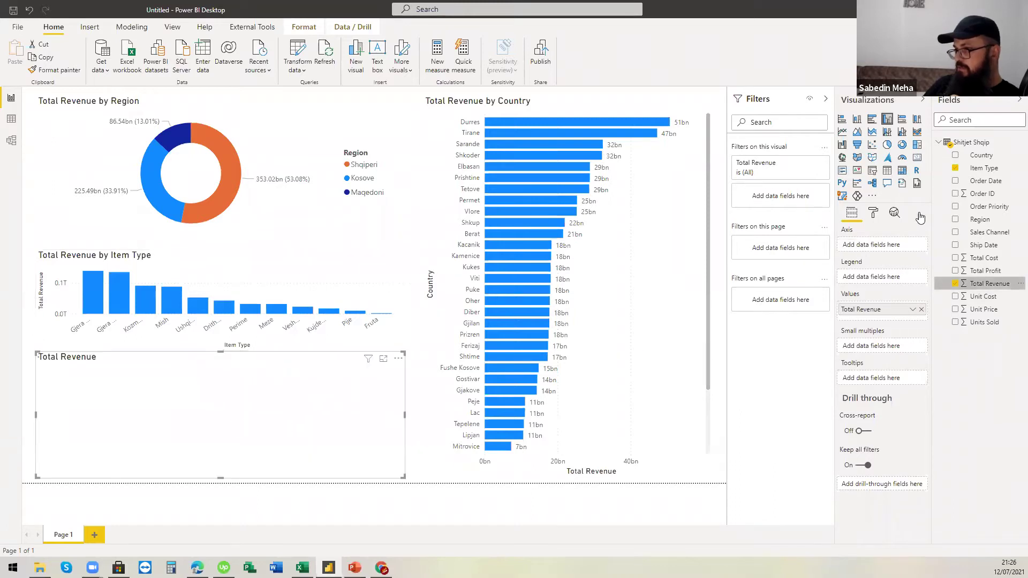
pyautogui.click(955, 181)
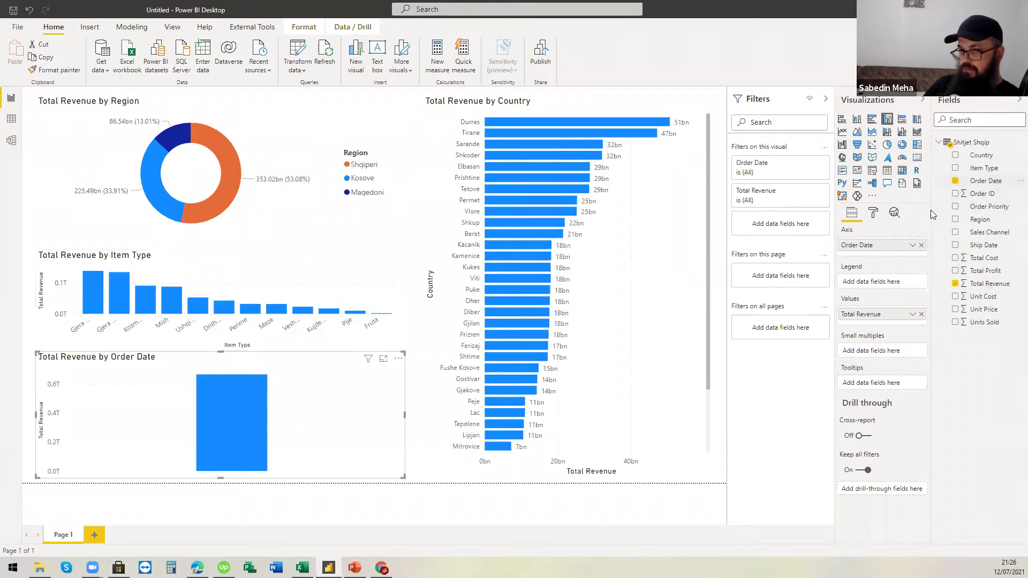
pyautogui.click(842, 132)
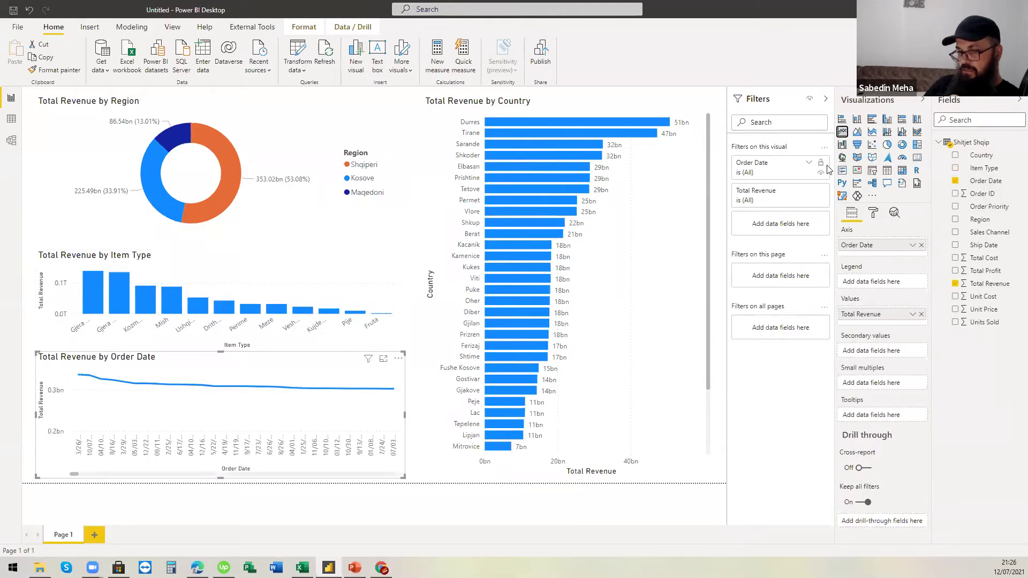
pyautogui.click(980, 185)
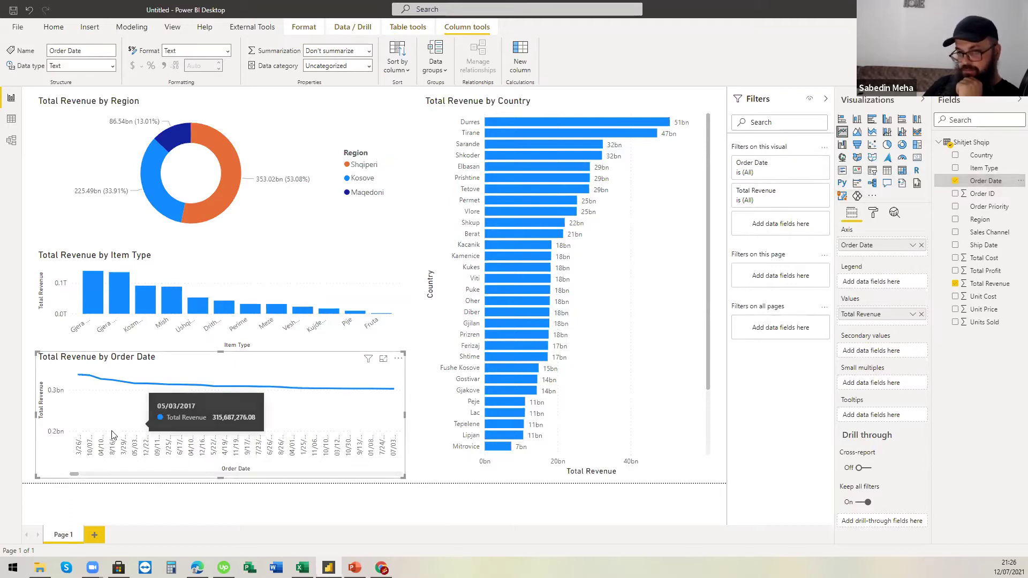
pyautogui.click(398, 360)
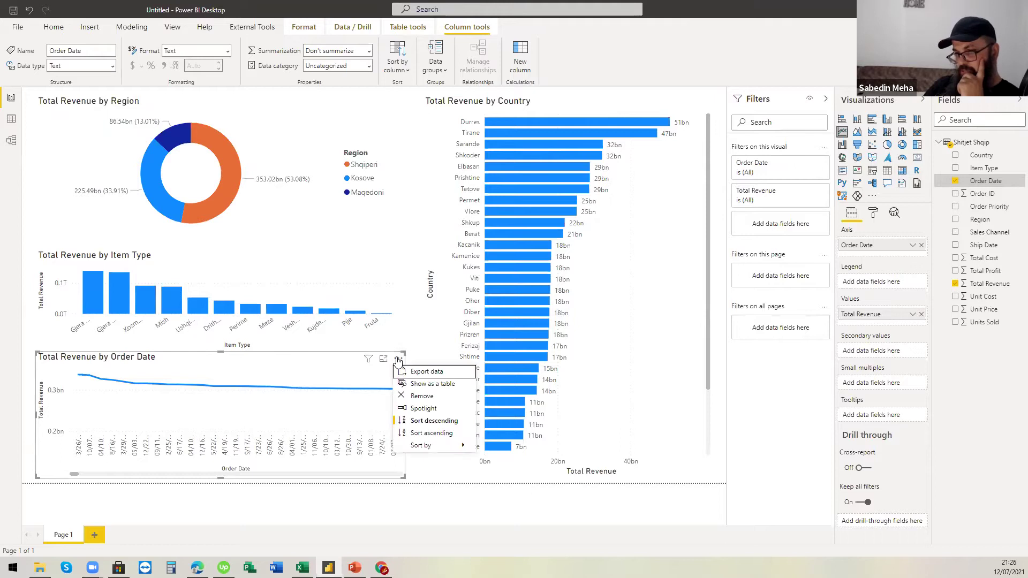
pyautogui.click(427, 398)
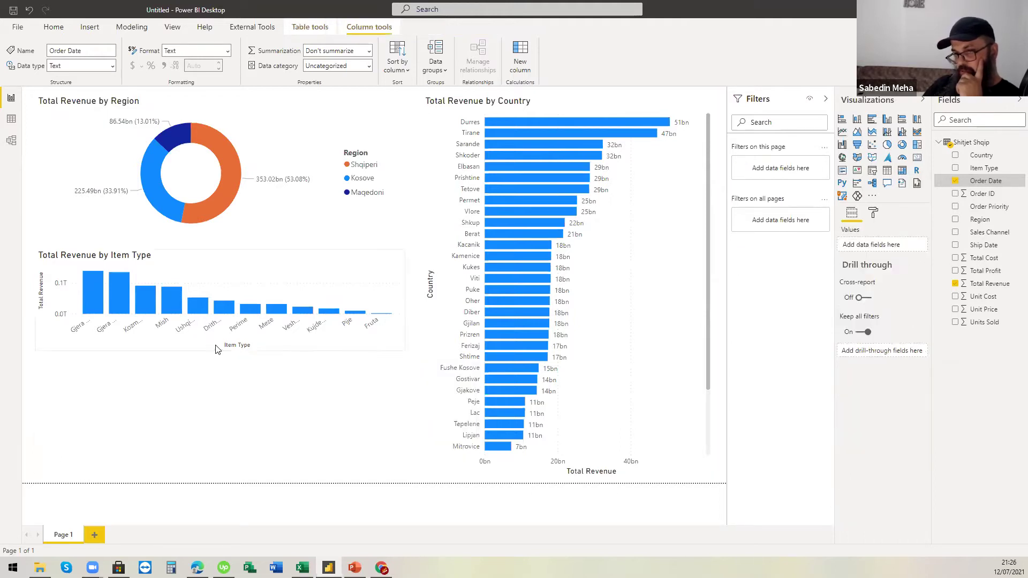
# Stretch the Item Type column chart down to near the page's lower edge and match its width to the donut chart
pyautogui.click(227, 352)
pyautogui.moveTo(223, 351); pyautogui.dragTo(254, 464)
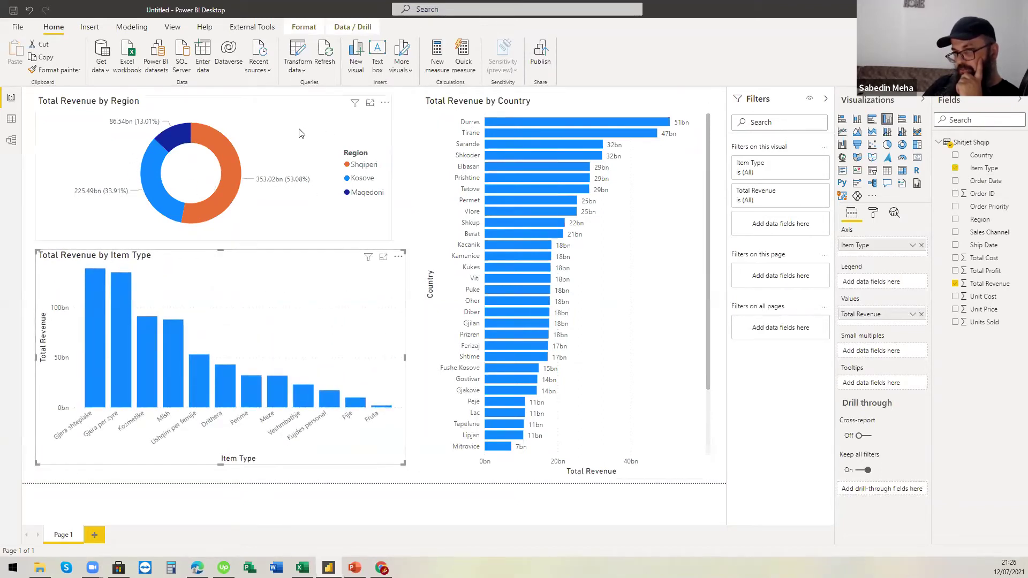
pyautogui.click(391, 227)
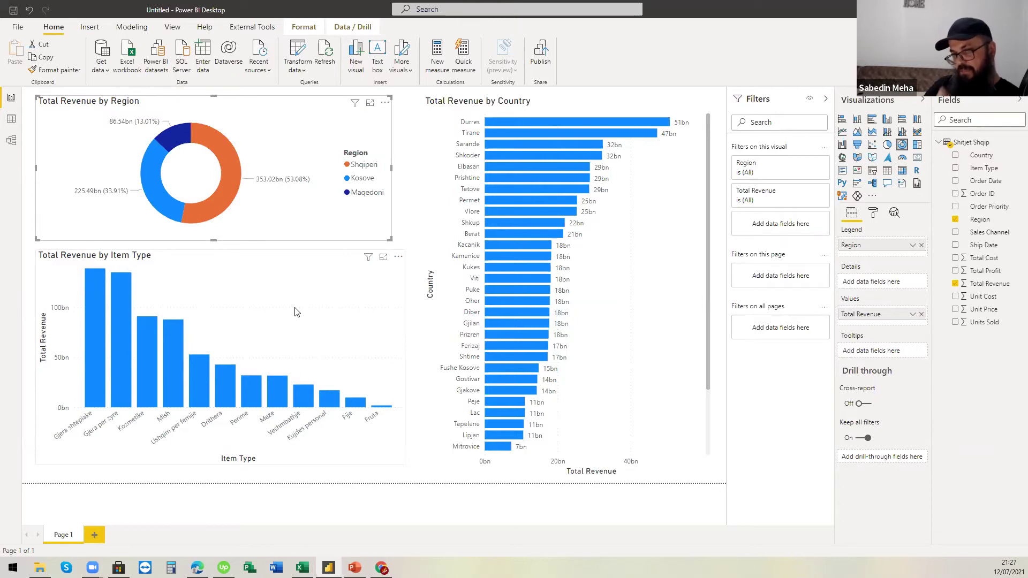
pyautogui.click(404, 380)
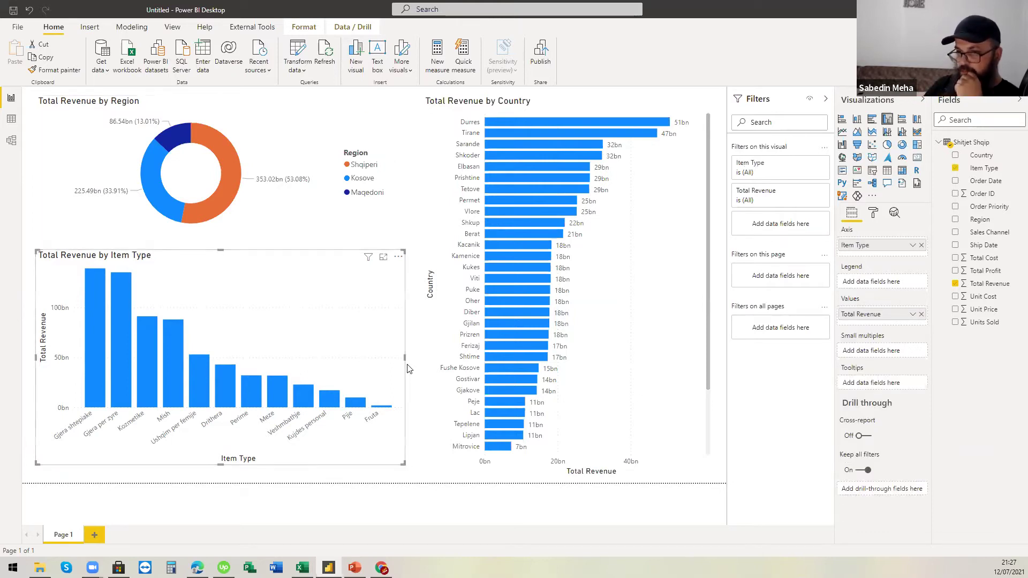
pyautogui.moveTo(403, 357); pyautogui.dragTo(391, 357)
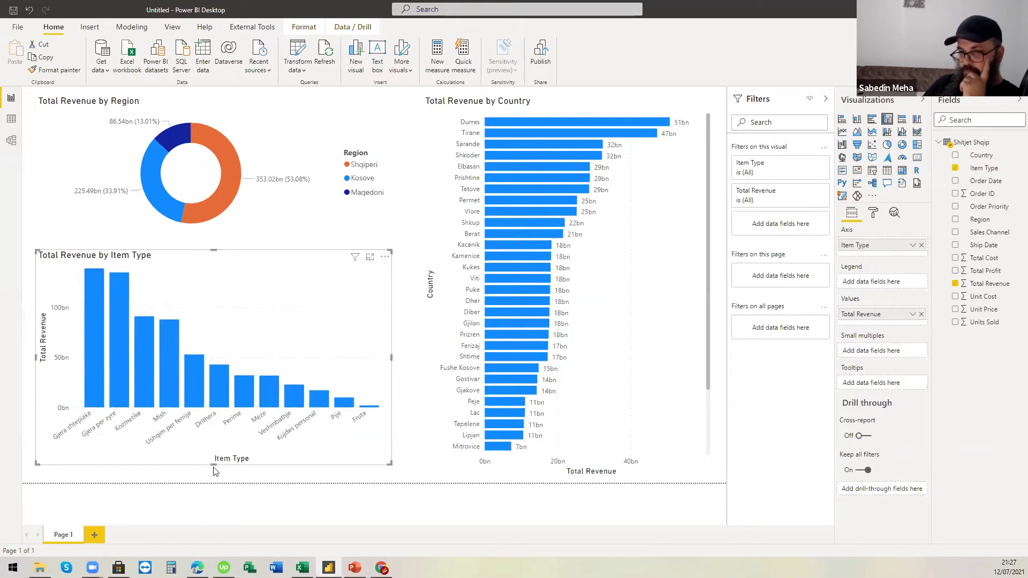
pyautogui.moveTo(214, 465); pyautogui.dragTo(214, 470)
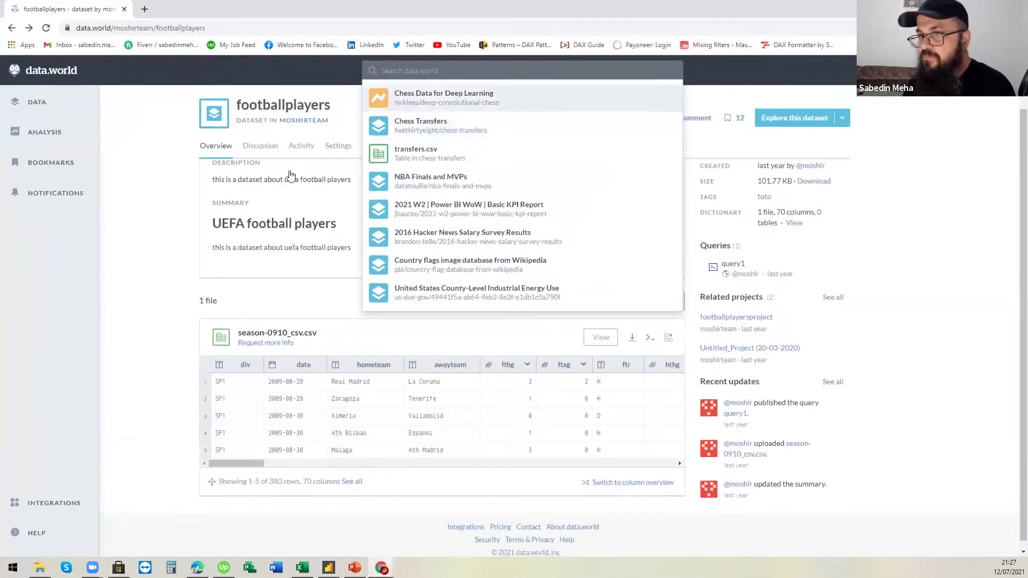
# Switch to data.world in the browser, search it for chess, and browse the results
pyautogui.click(135, 314)
pyautogui.moveTo(111, 29); pyautogui.dragTo(70, 32)
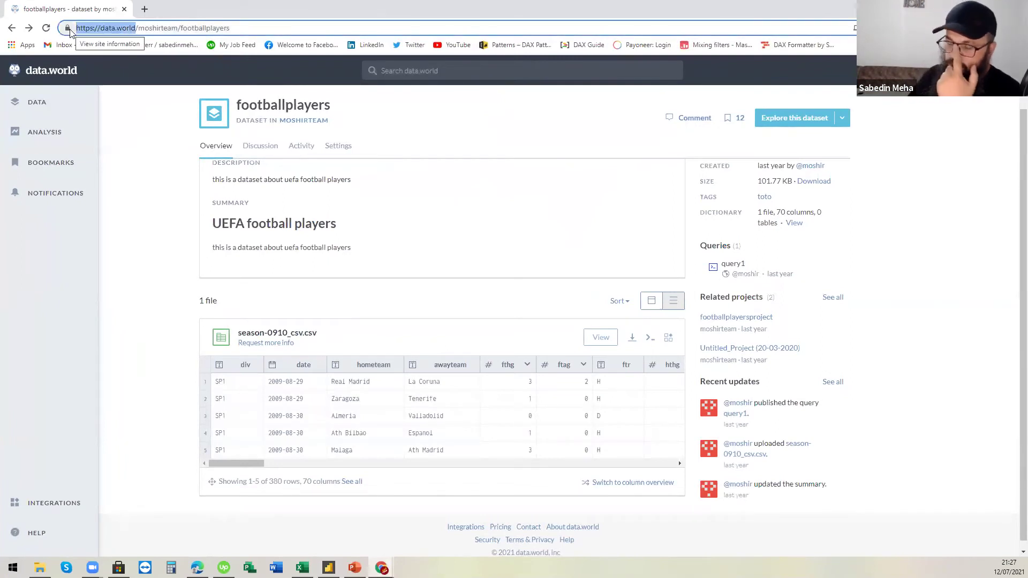
pyautogui.click(449, 71)
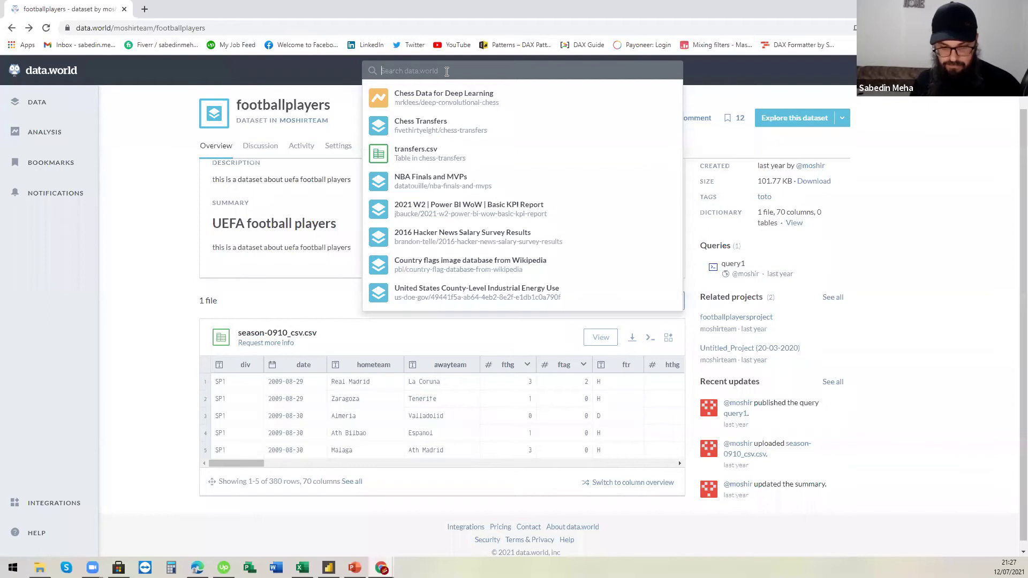
pyautogui.write('chess')
pyautogui.press('Return')
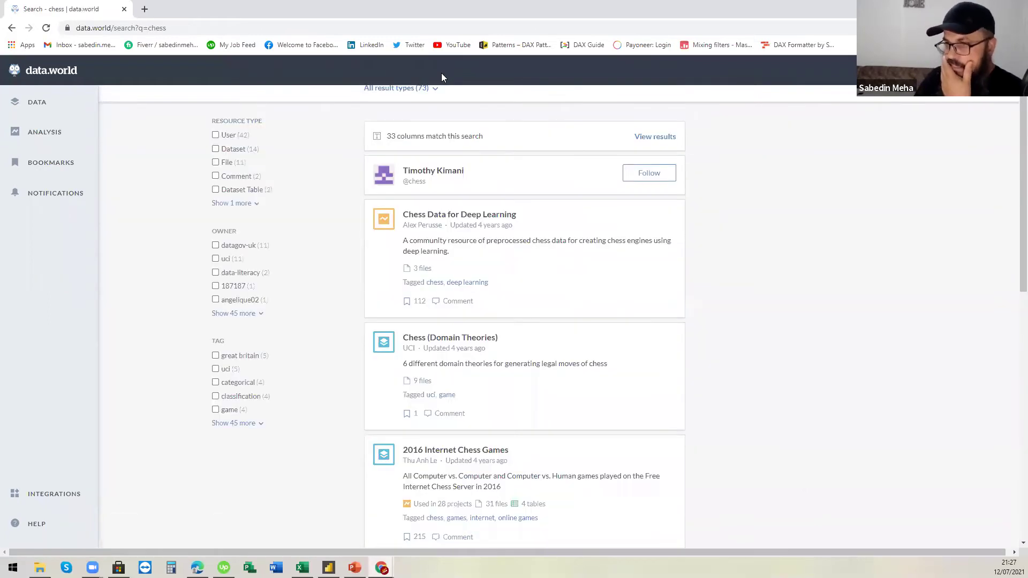
pyautogui.scroll(-3, 498, 348)
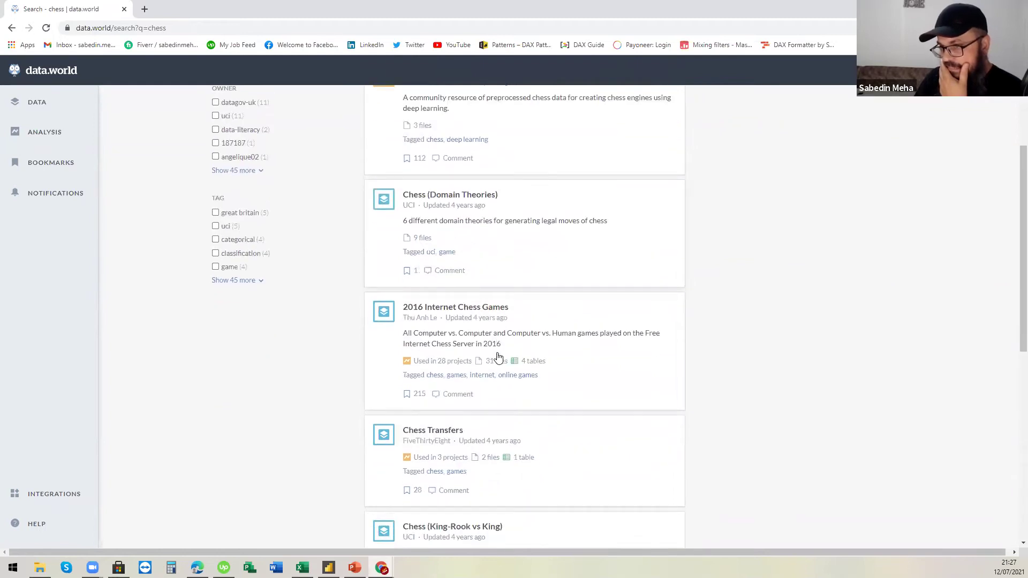
pyautogui.scroll(-3, 498, 357)
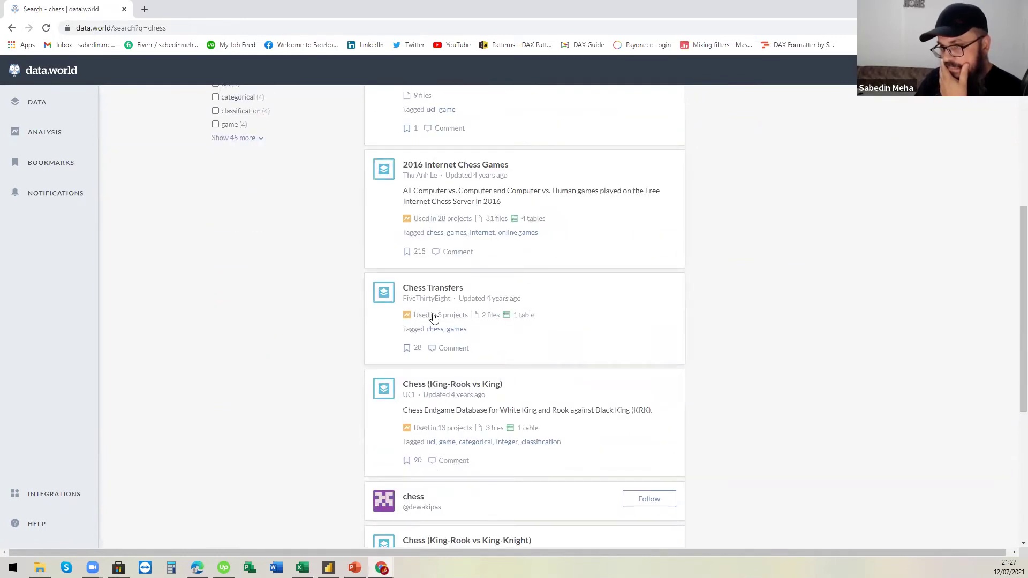
pyautogui.scroll(3, 443, 345)
pyautogui.scroll(4, 444, 333)
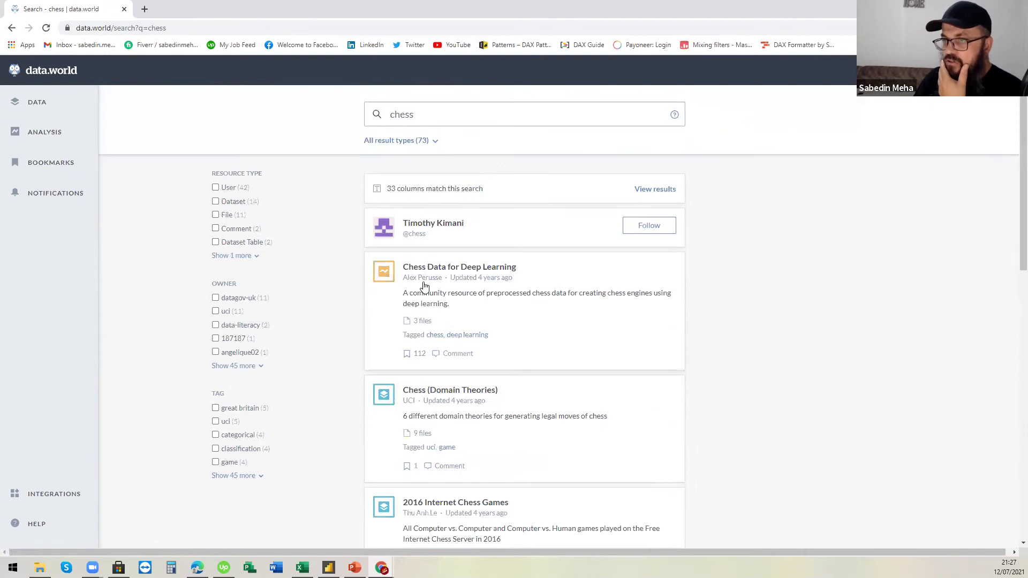
# Replace the data.world search term with gdp and look through the results for a GDP dataset
pyautogui.click(434, 116)
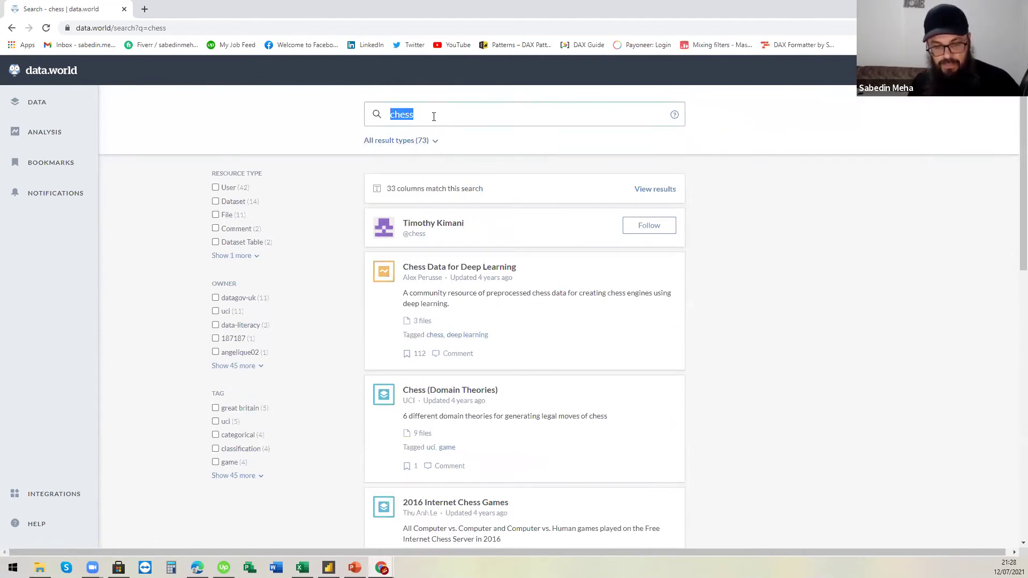
pyautogui.write('gdp')
pyautogui.press('Return')
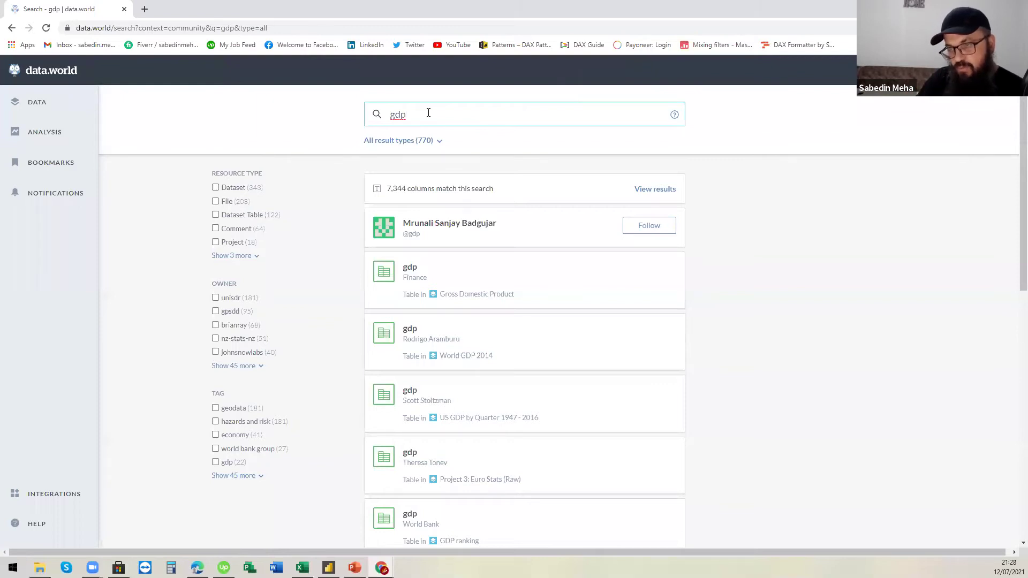
pyautogui.scroll(-5, 468, 355)
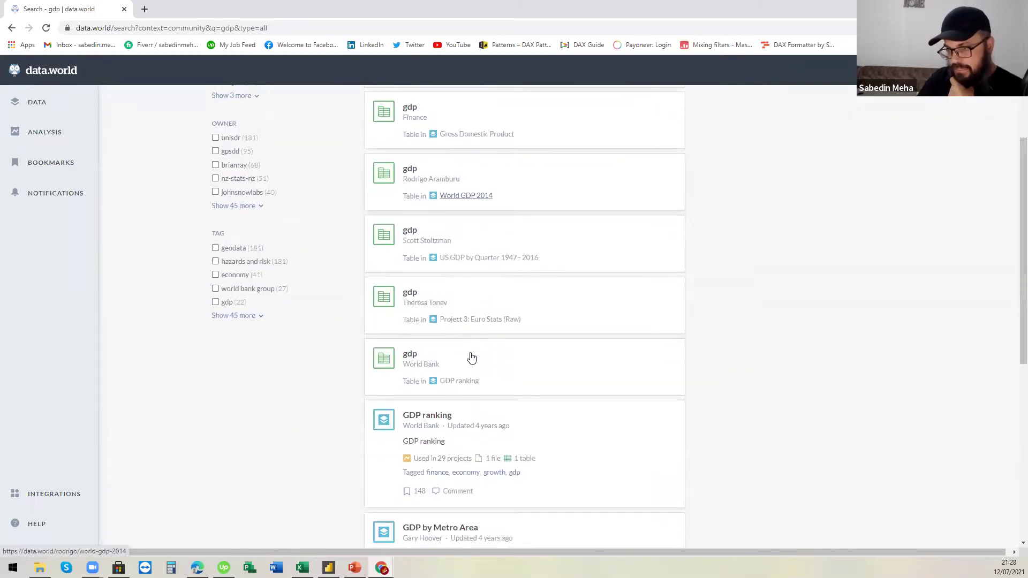
# Open the World Bank's GDP ranking dataset and bring up the third-party app options for its GDP.csv file
pyautogui.click(446, 326)
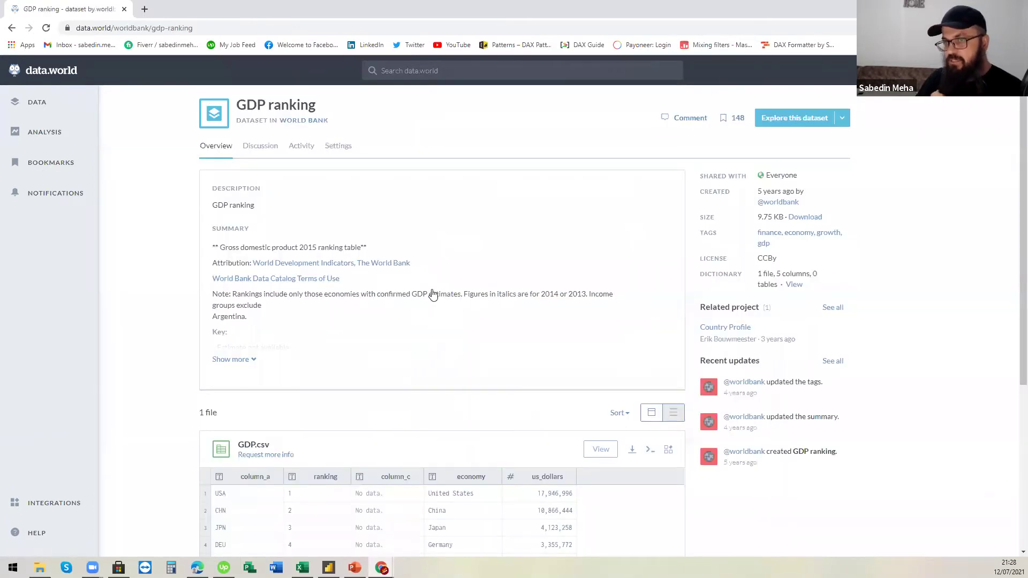
pyautogui.scroll(-5, 433, 294)
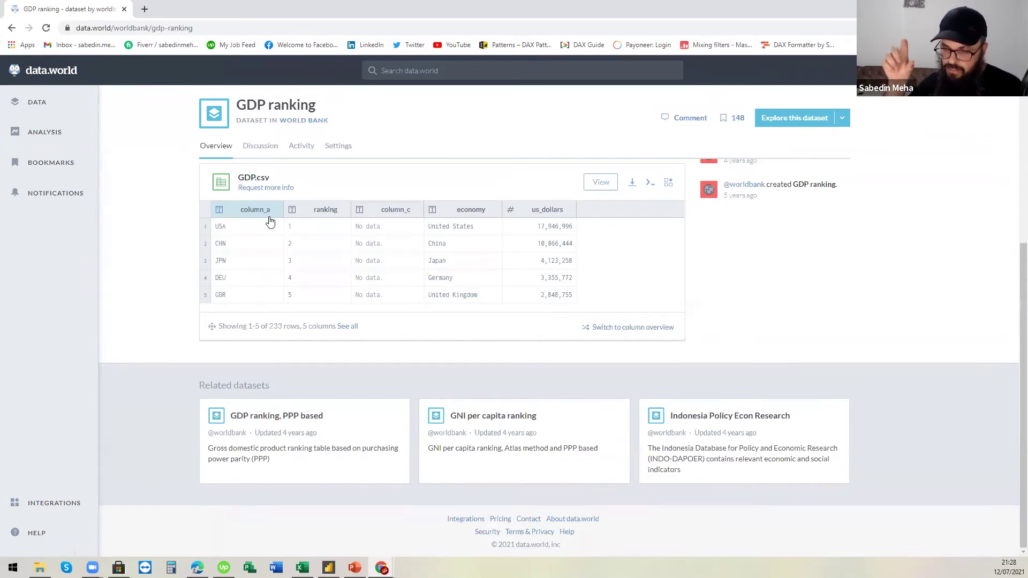
pyautogui.click(669, 183)
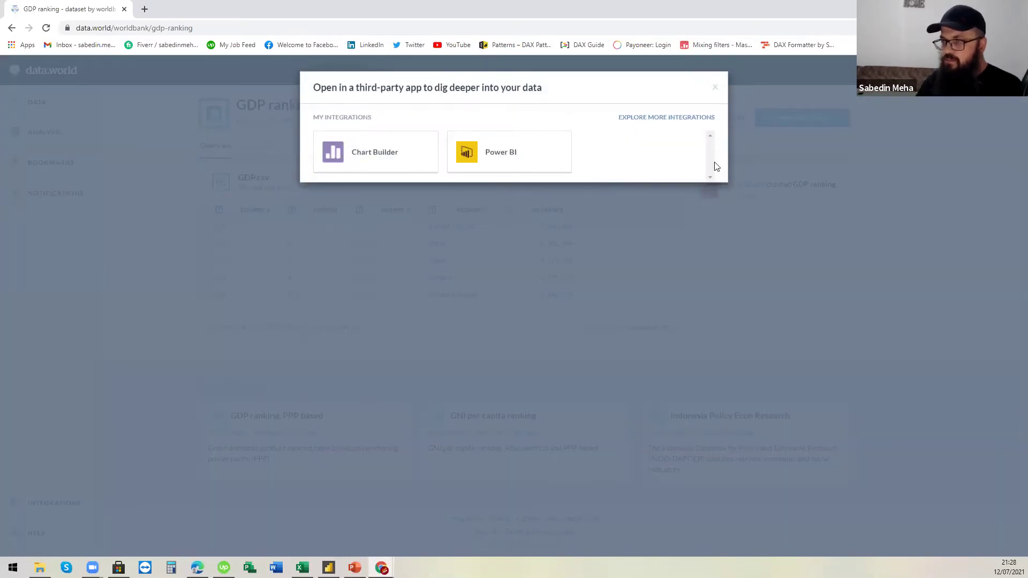
# Bring up the Power BI connection instructions for the GDP.csv file on data.world
pyautogui.click(715, 91)
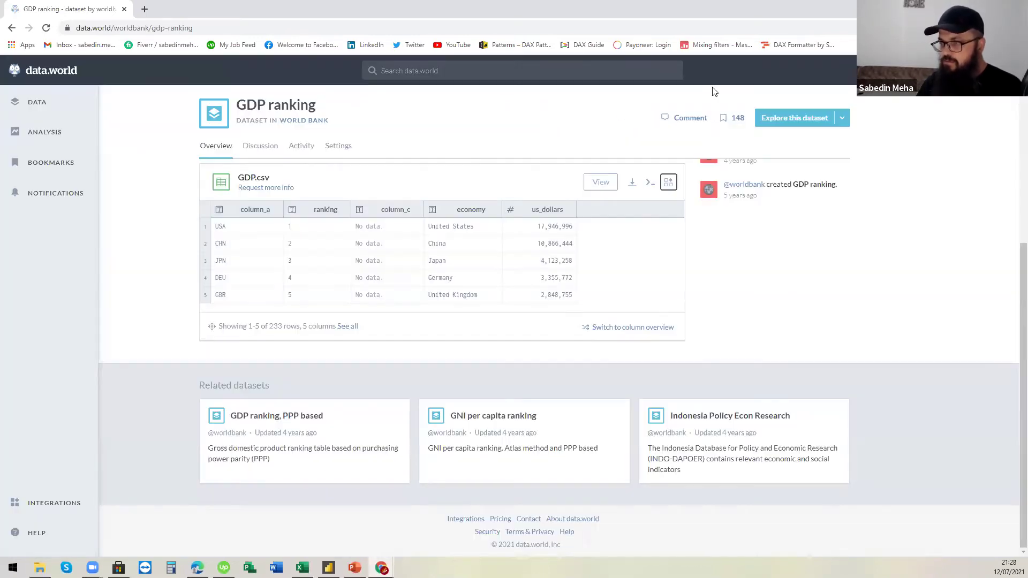
pyautogui.click(669, 183)
pyautogui.click(499, 157)
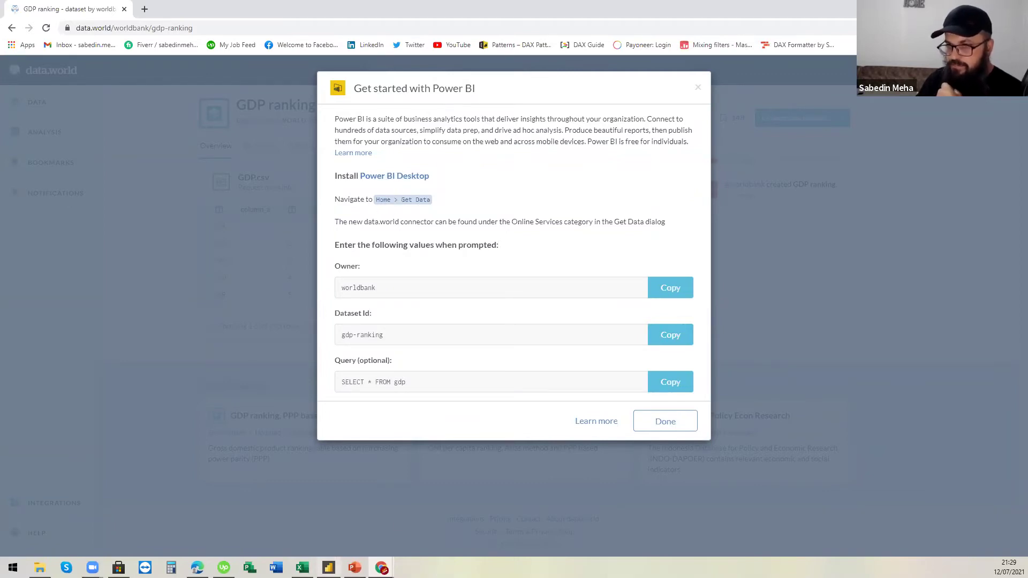
# Switch to Power BI Desktop and open the full list of data source connectors
pyautogui.click(329, 568)
pyautogui.click(100, 70)
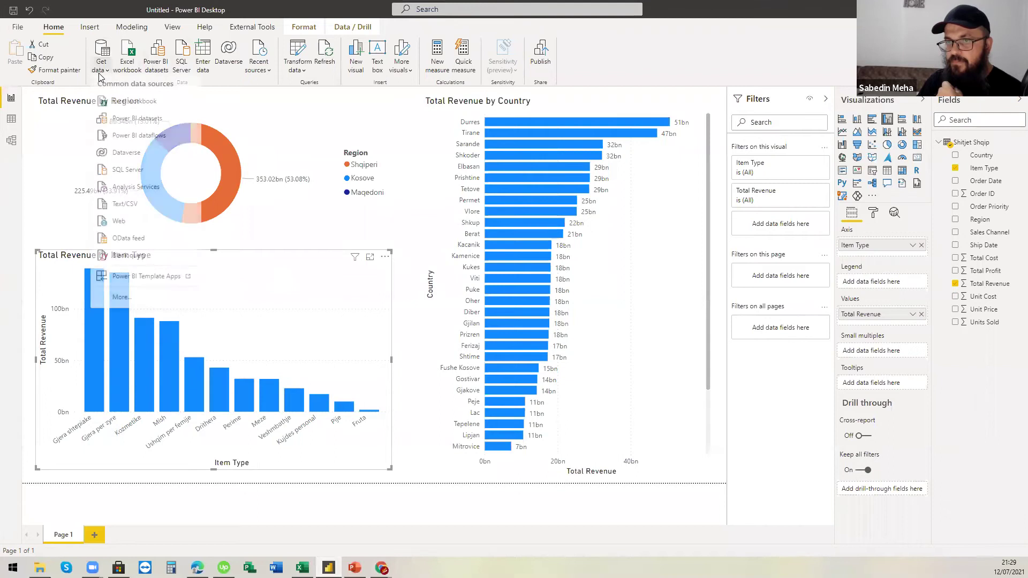
pyautogui.click(128, 303)
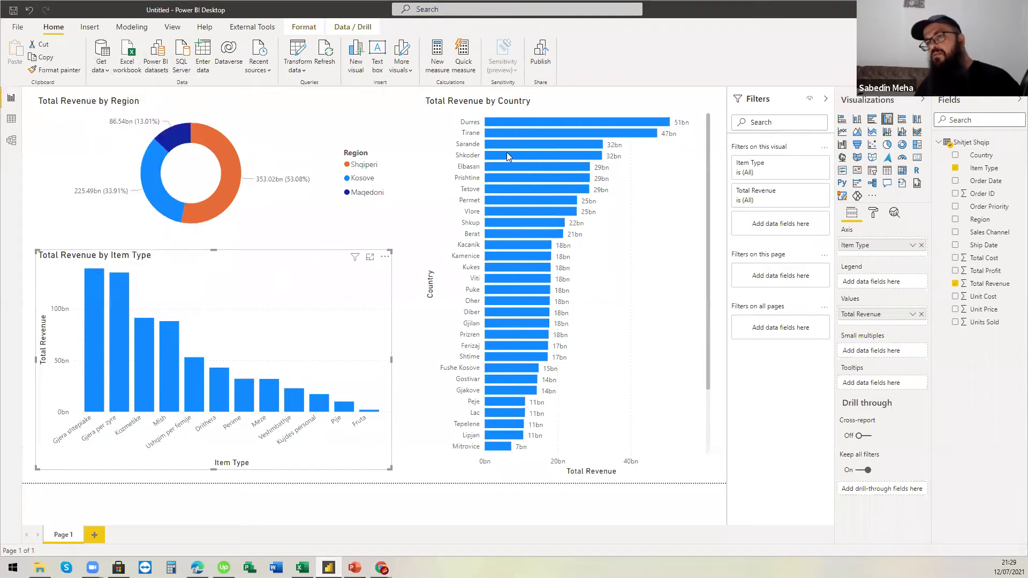
# Copy the gdp-ranking dataset ID from data.world and open Power BI's Data.World - Get Dataset connector with worldbank as the owner
pyautogui.moveTo(381, 567)
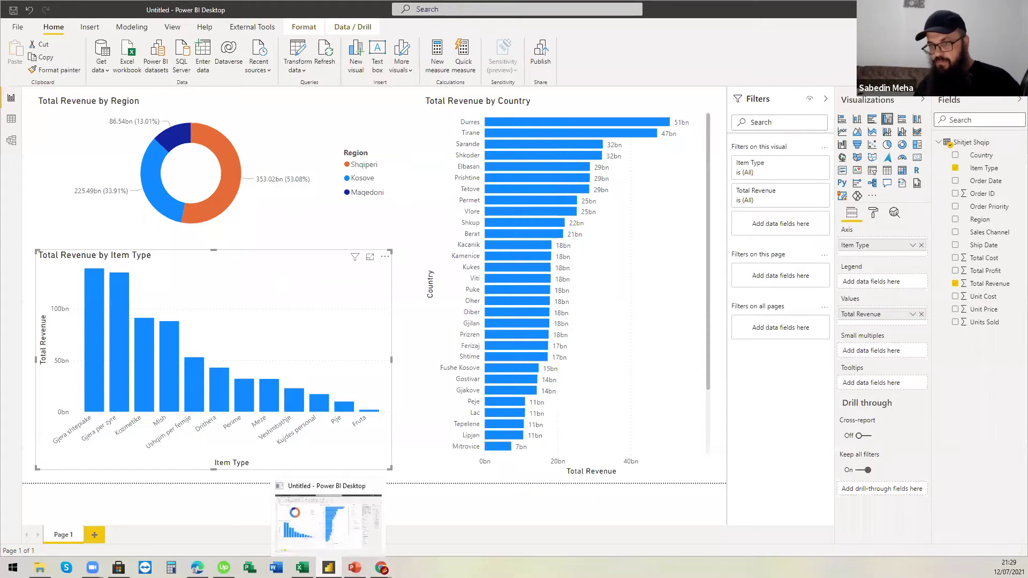
pyautogui.click(420, 537)
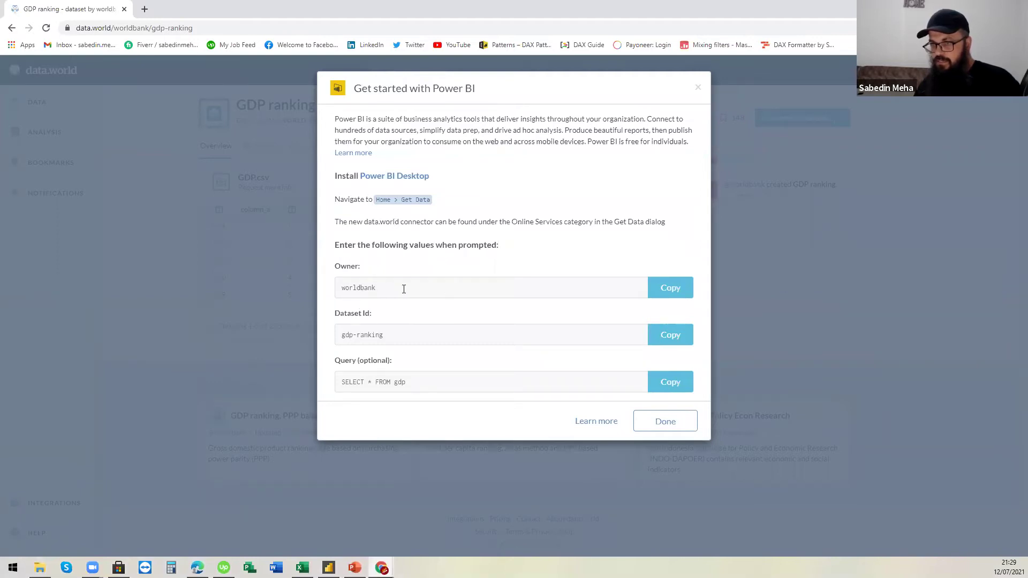
pyautogui.click(673, 341)
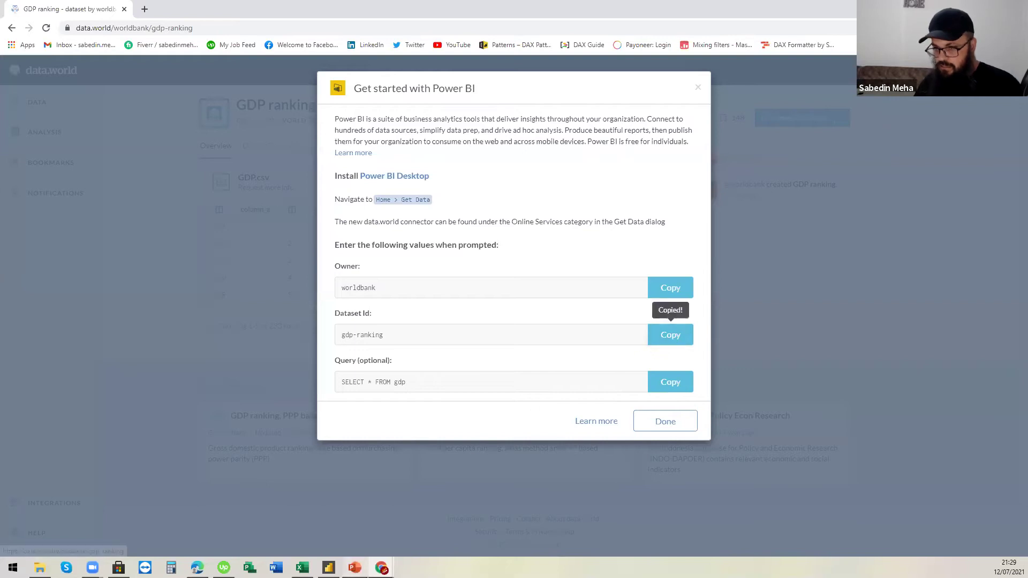
pyautogui.hotkey('alt', 'Tab')
pyautogui.write('dat')
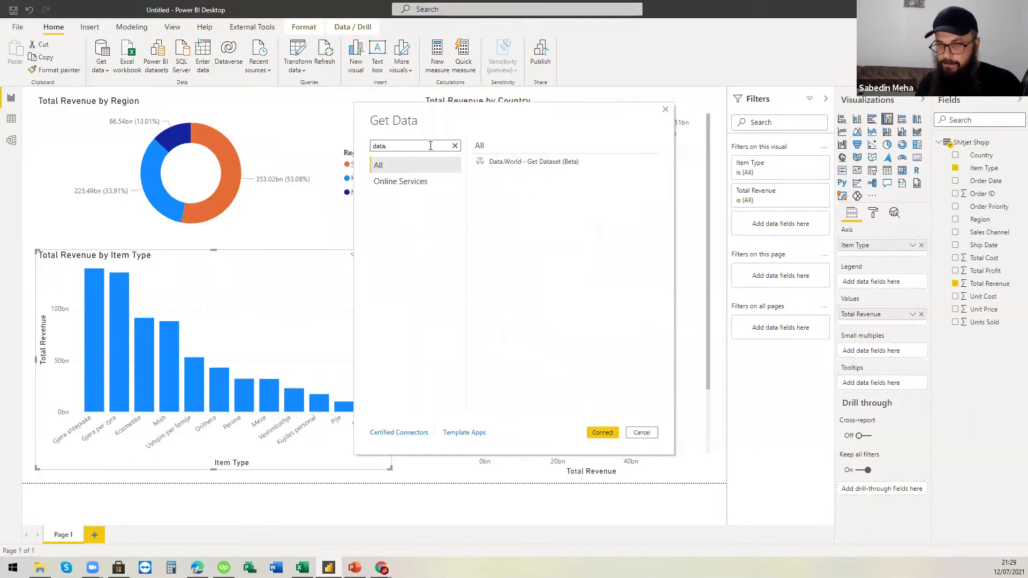
pyautogui.doubleClick(530, 160)
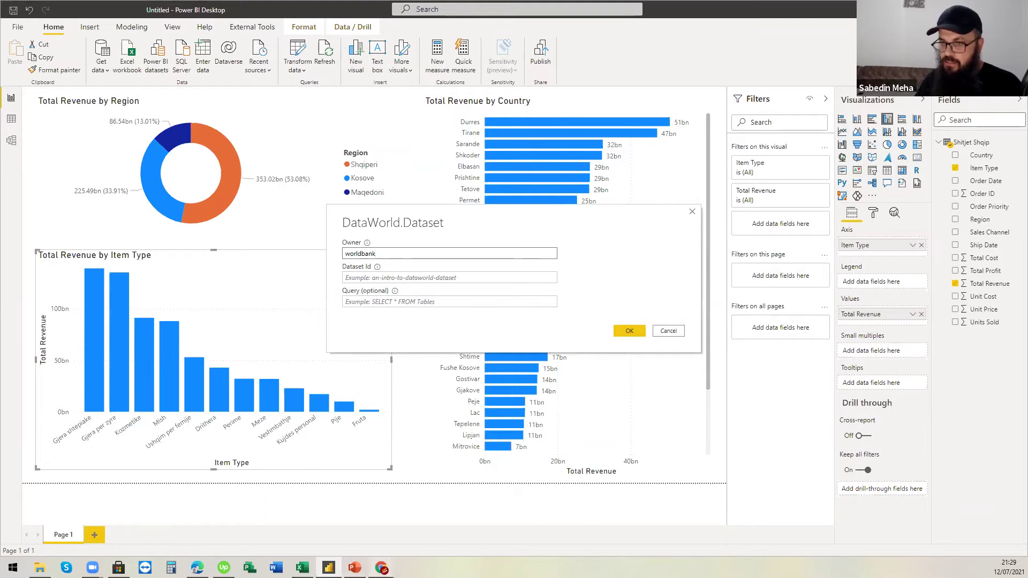
# Set the connector's dataset ID to gdp-ranking, using the data.world instructions, and connect without a query
pyautogui.moveTo(382, 566)
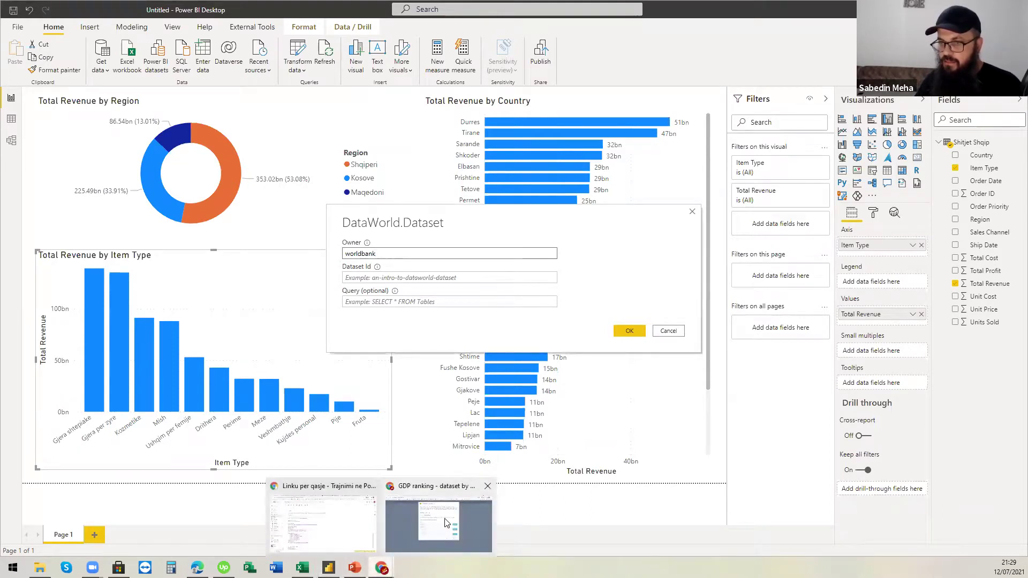
pyautogui.click(446, 523)
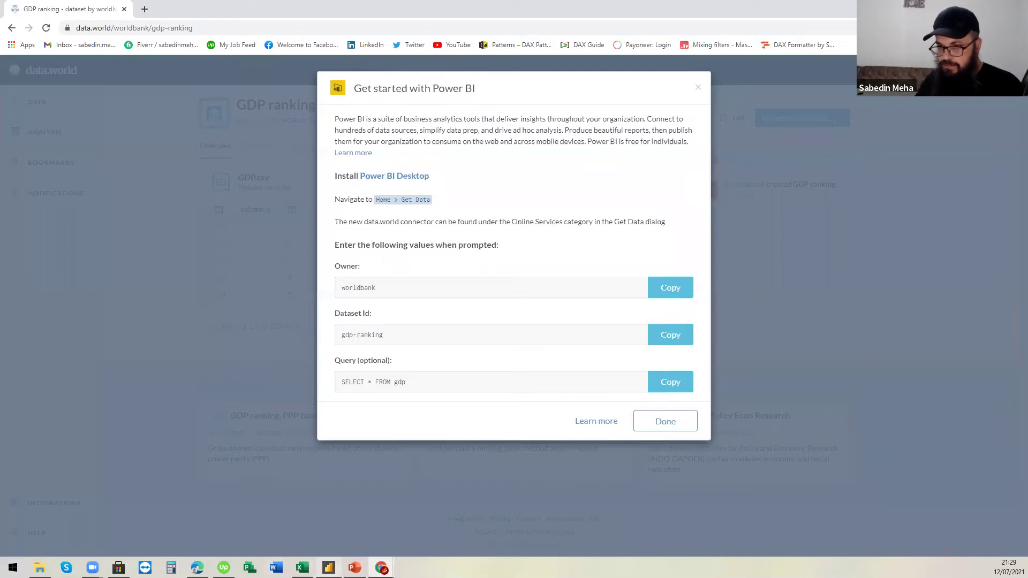
pyautogui.click(328, 568)
pyautogui.click(421, 277)
pyautogui.hotkey('ctrl', 'v')
pyautogui.click(620, 331)
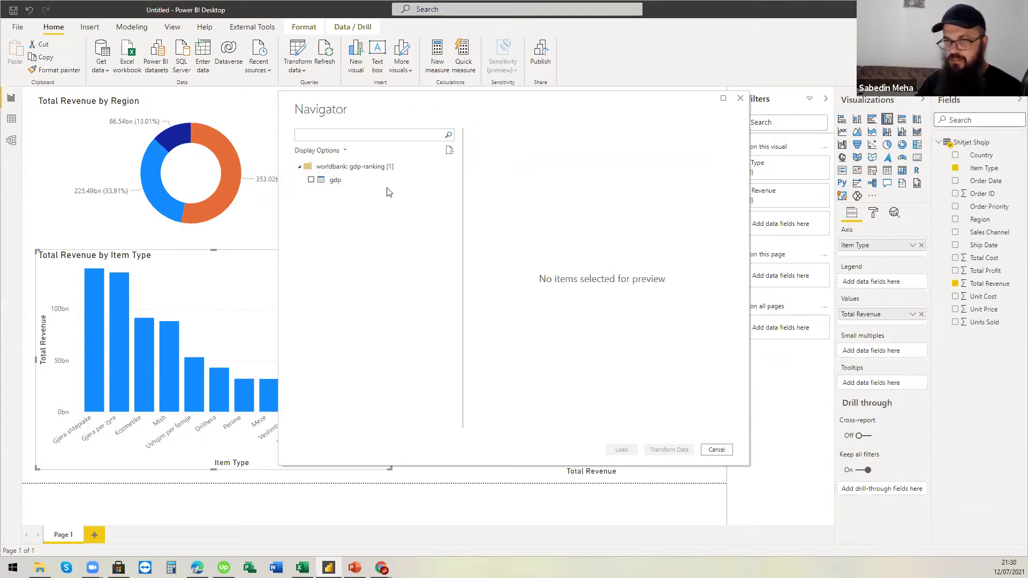
# Select the gdp table from the worldbank dataset, look through its preview and load it into the report
pyautogui.click(312, 181)
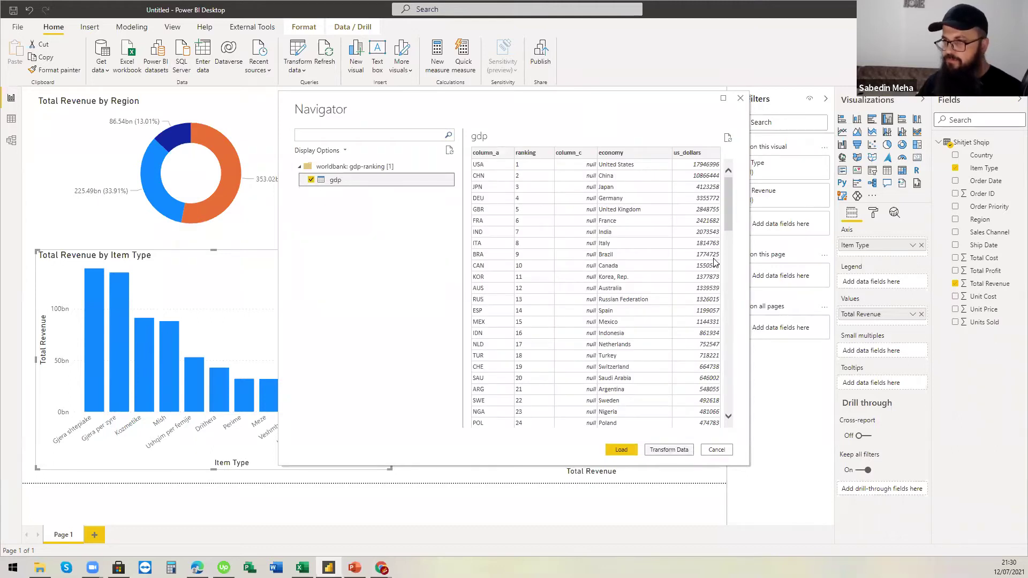
pyautogui.scroll(-2, 570, 352)
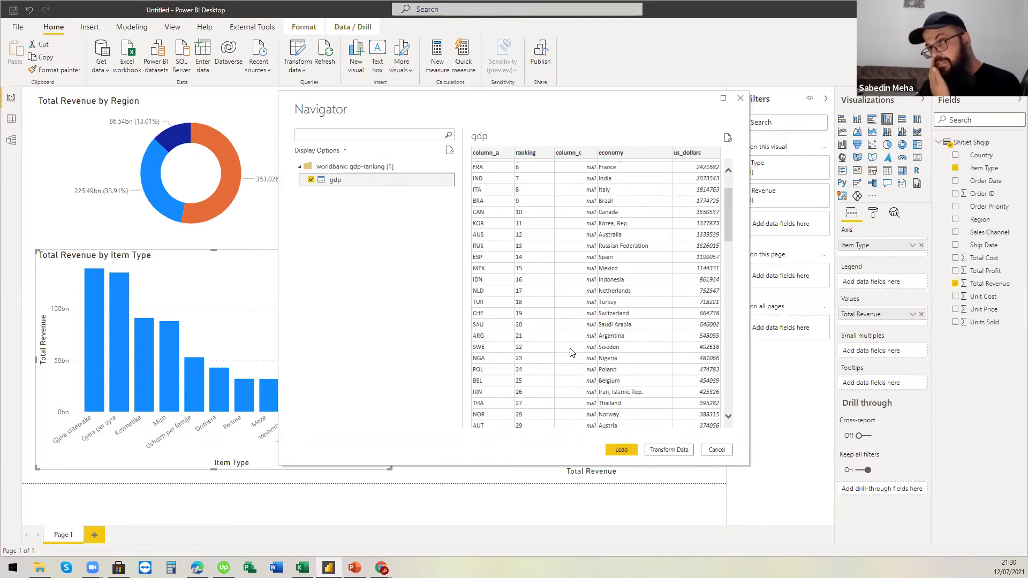
pyautogui.scroll(2, 570, 352)
pyautogui.scroll(-5, 570, 353)
pyautogui.click(623, 450)
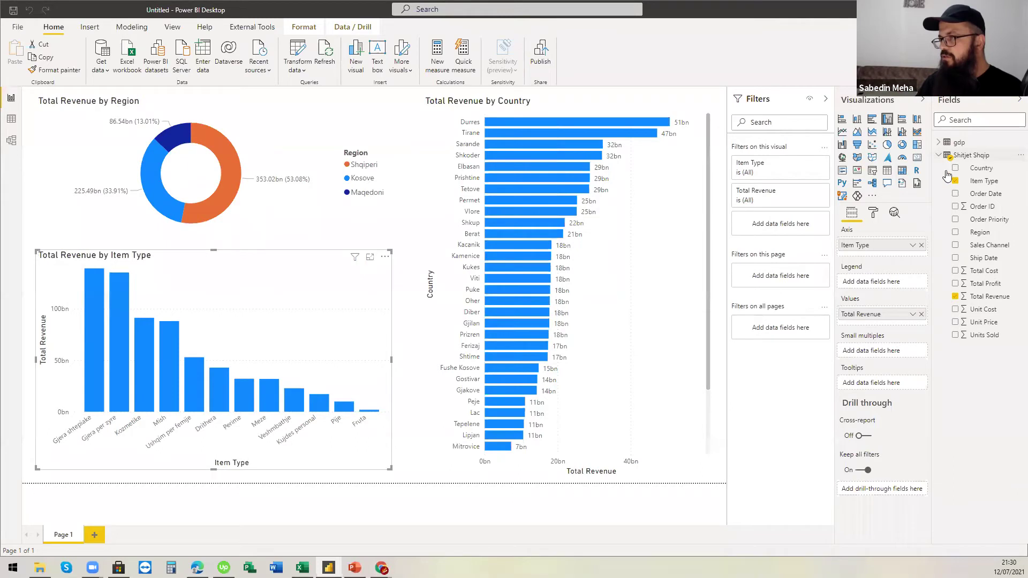
# Collapse the Shitjet Shqip table in the field list and expand the gdp table's fields
pyautogui.click(938, 156)
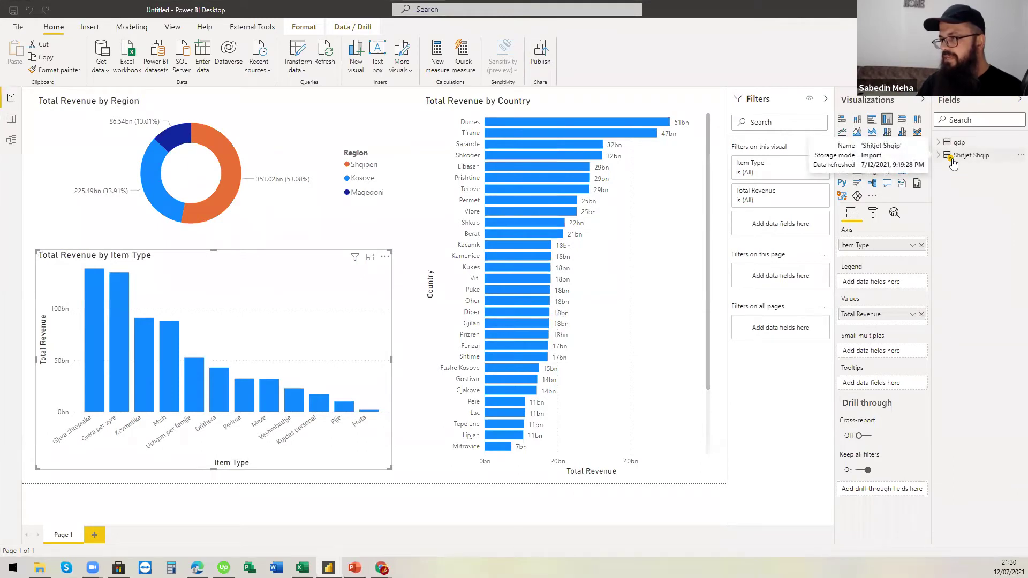
pyautogui.click(938, 156)
pyautogui.click(938, 156)
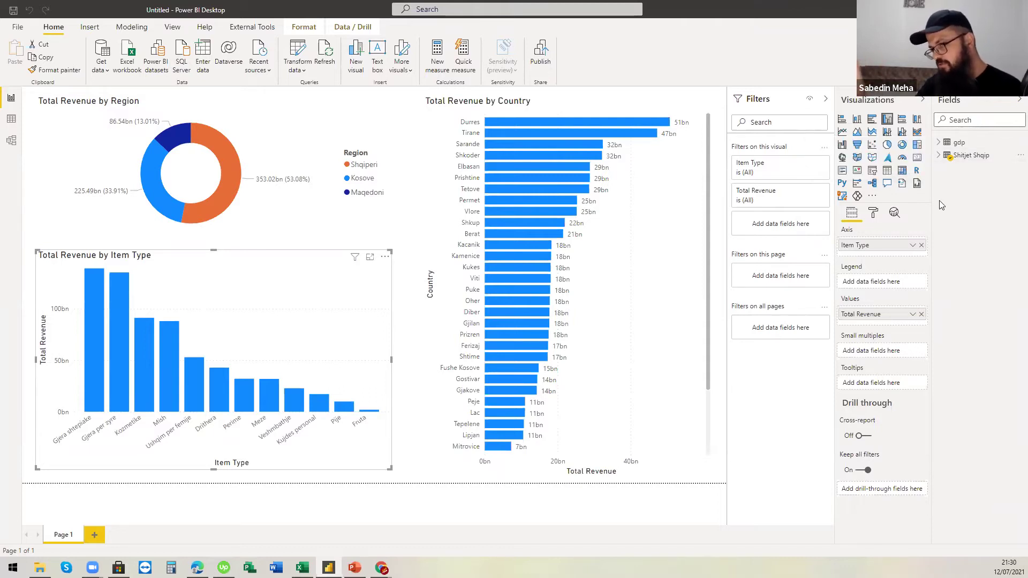
pyautogui.click(938, 143)
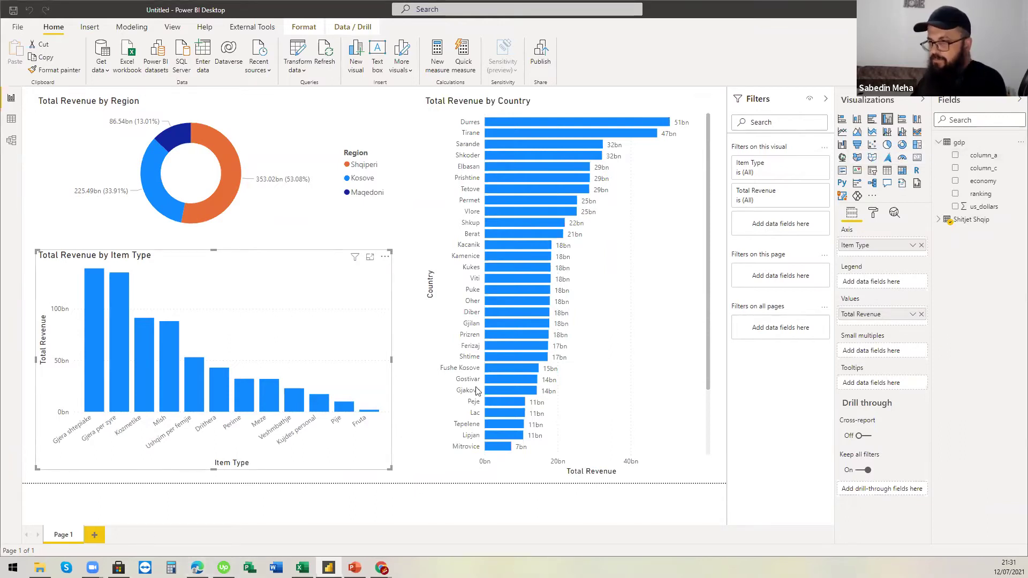
# Rearrange the Shitjet Shqip and gdp tables side by side in the model diagram
pyautogui.click(11, 140)
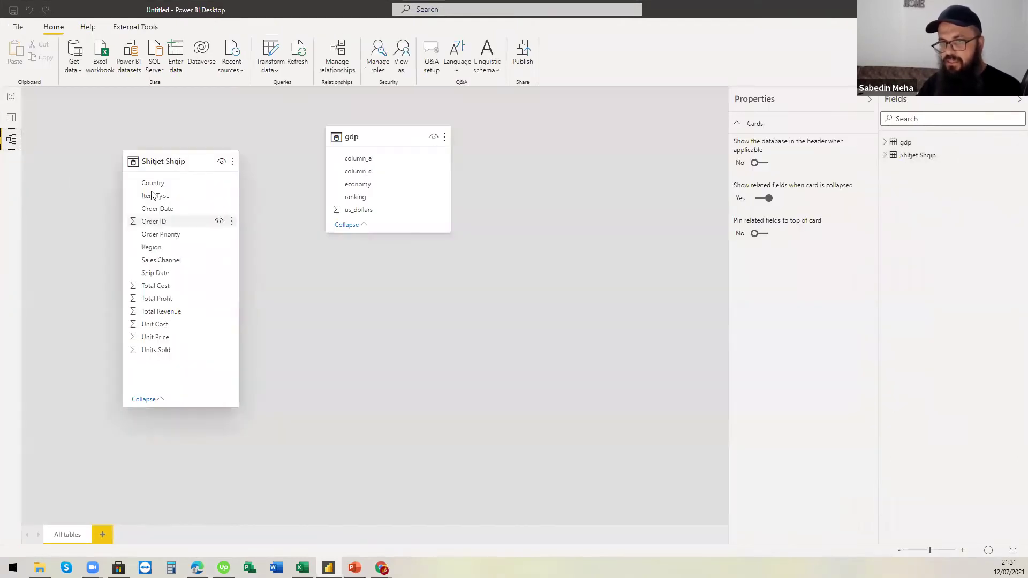
pyautogui.moveTo(161, 161); pyautogui.dragTo(165, 140)
pyautogui.moveTo(367, 138); pyautogui.dragTo(430, 168)
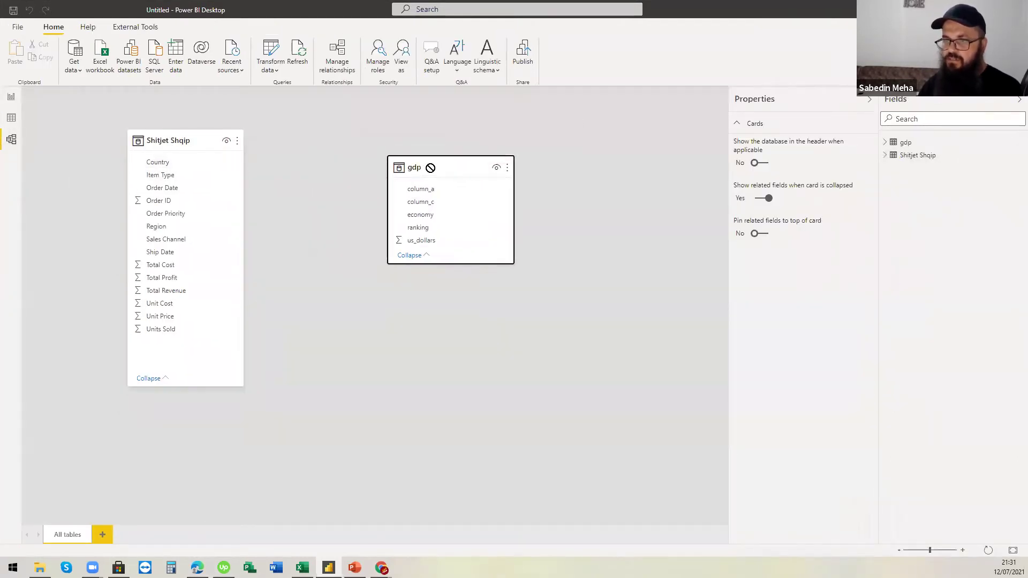
pyautogui.moveTo(184, 142); pyautogui.dragTo(207, 144)
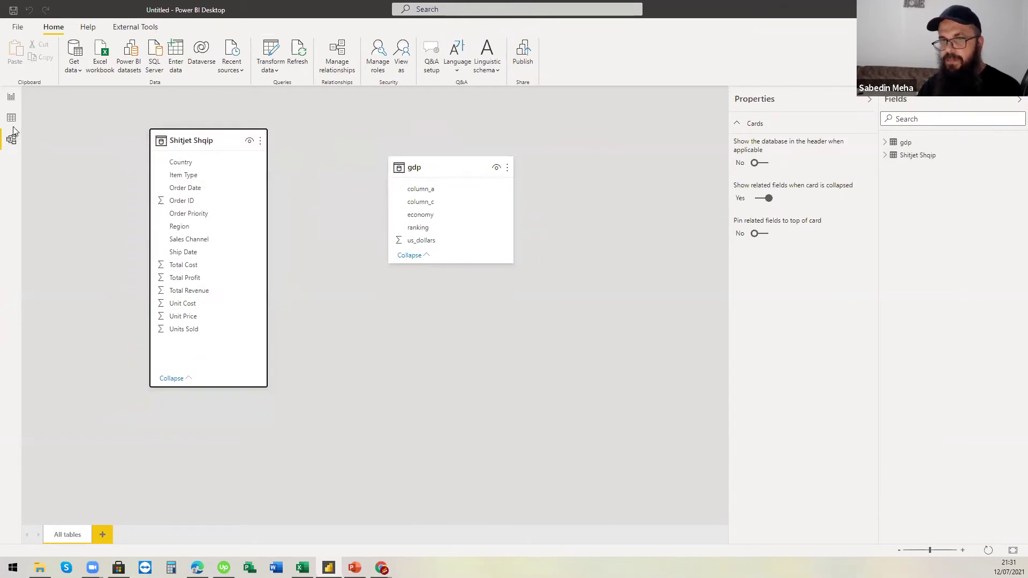
# Examine the gdp table's data and look through the economy column's filter values for Kosovo and Macedonia, leaving the filter unchanged
pyautogui.click(11, 117)
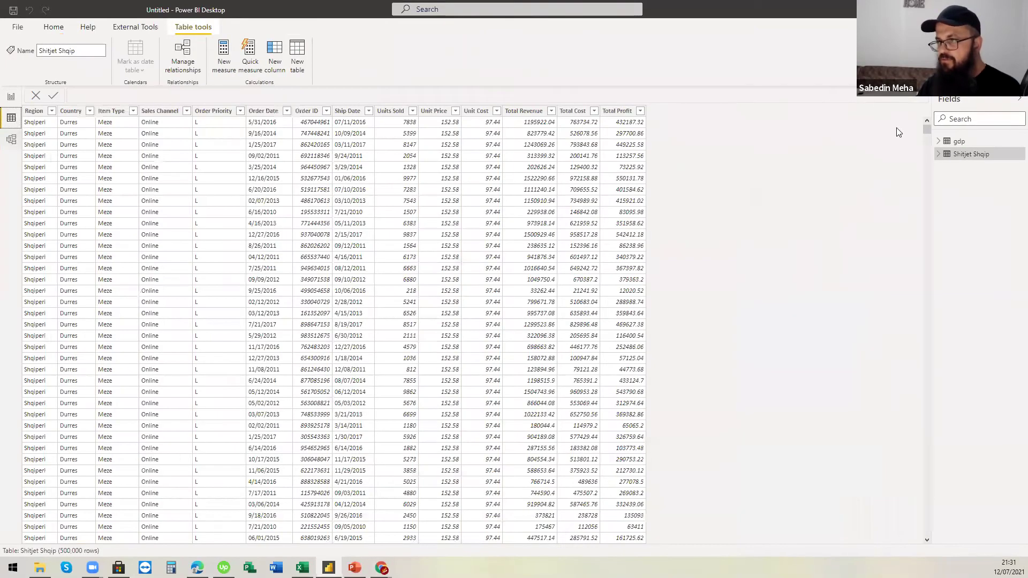
pyautogui.click(958, 141)
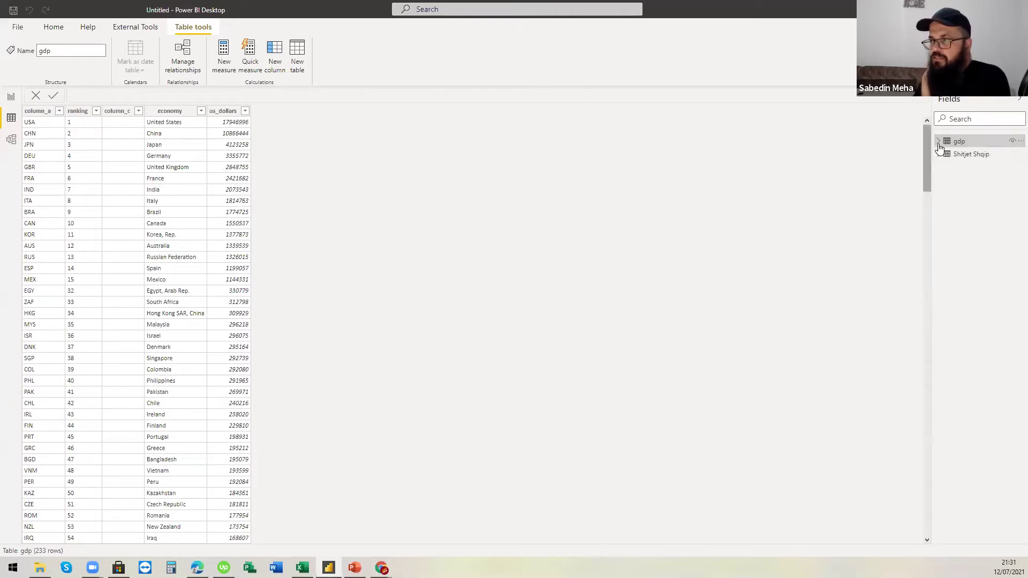
pyautogui.click(201, 111)
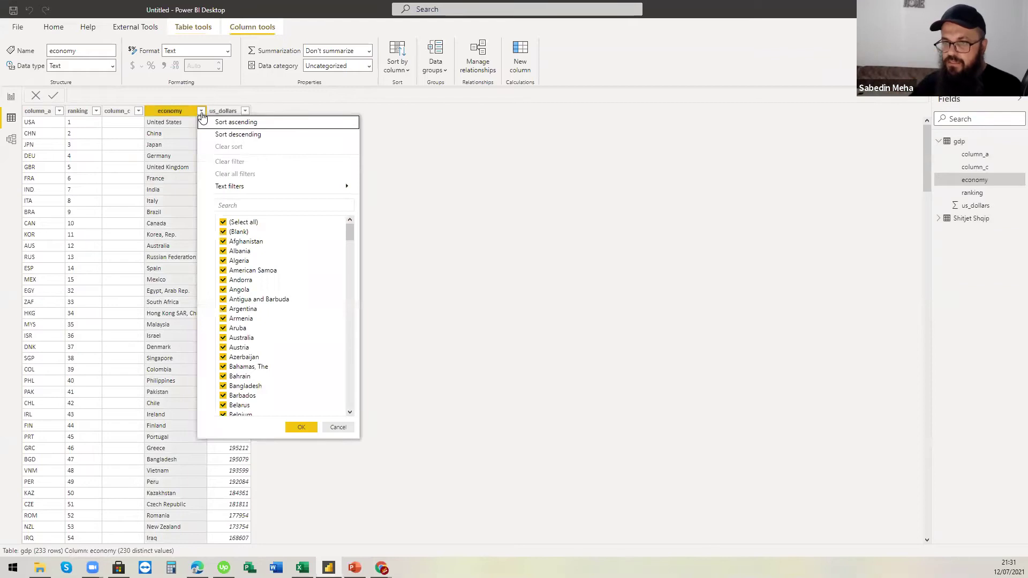
pyautogui.scroll(-15, 347, 252)
pyautogui.scroll(-2, 340, 303)
pyautogui.scroll(-4, 339, 304)
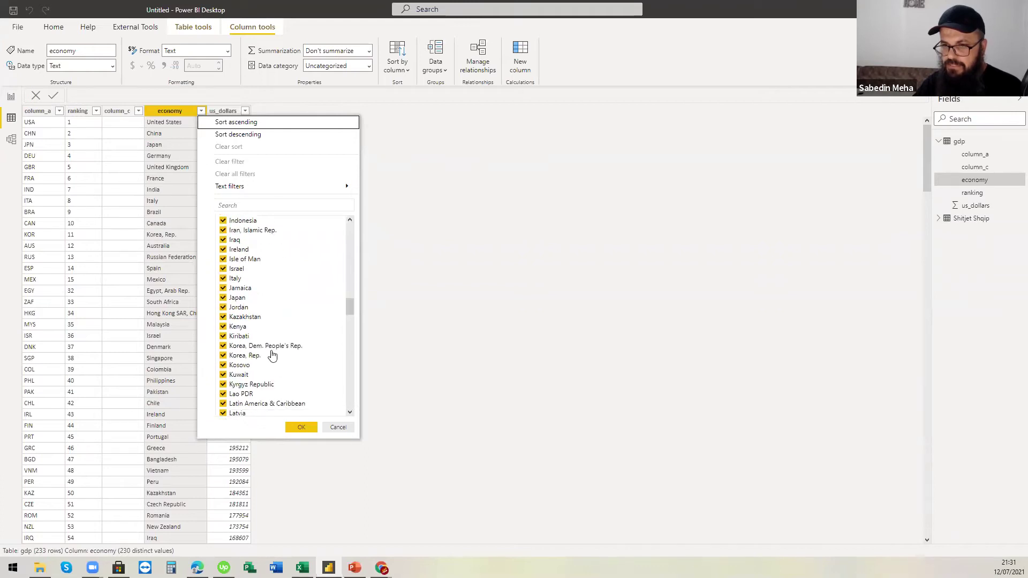
pyautogui.moveTo(348, 306); pyautogui.dragTo(345, 363)
pyautogui.moveTo(345, 363); pyautogui.dragTo(349, 345)
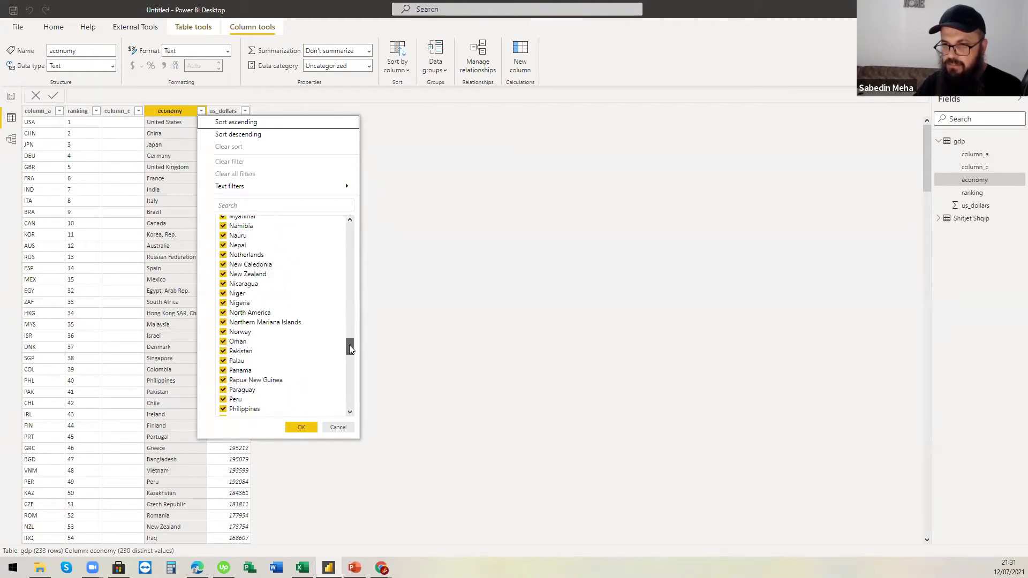
pyautogui.moveTo(349, 345); pyautogui.dragTo(350, 328)
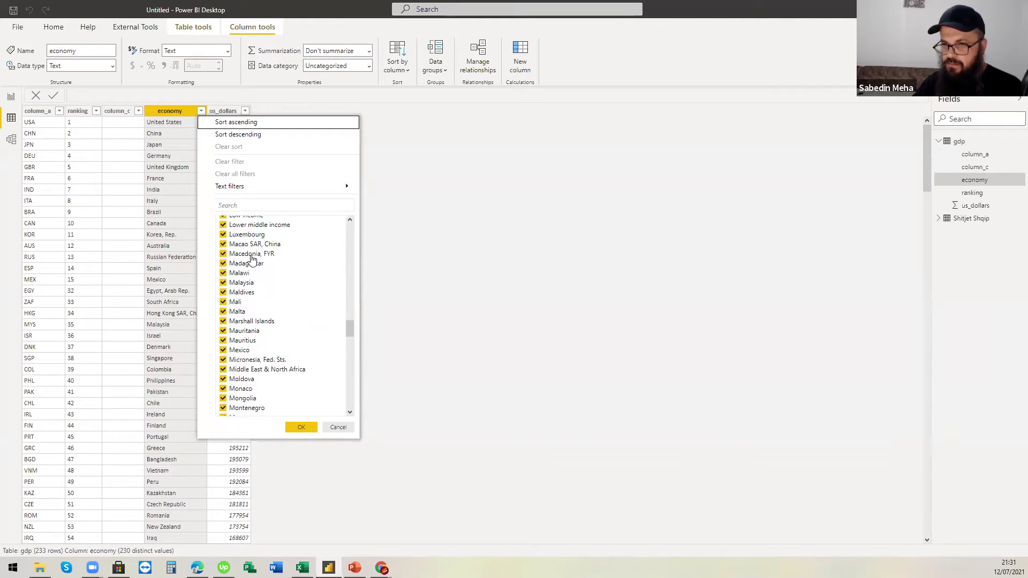
pyautogui.click(339, 428)
# Return to the report page and shorten the Total Revenue by Country chart to roughly the page's upper half
pyautogui.click(11, 99)
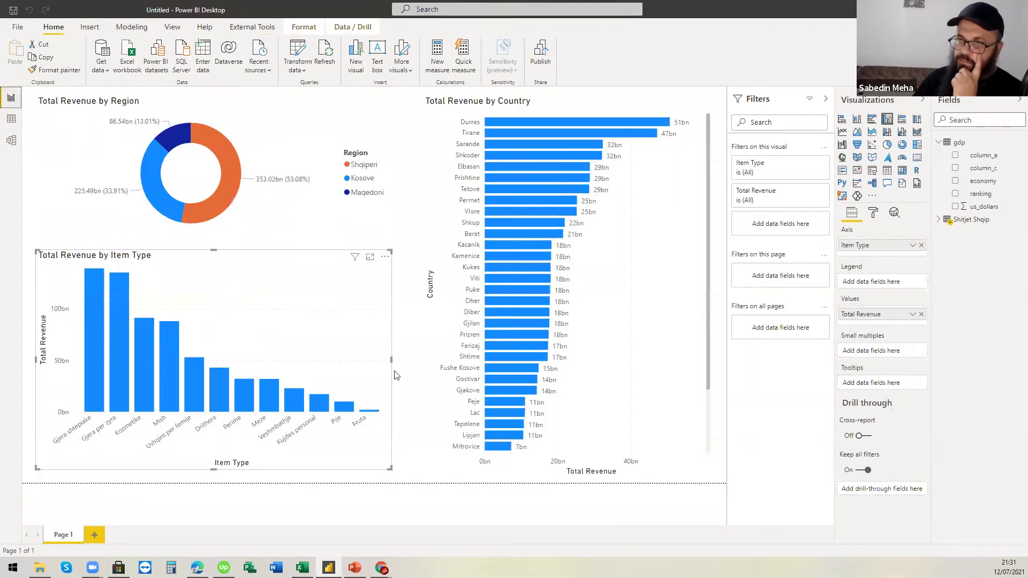
pyautogui.click(555, 471)
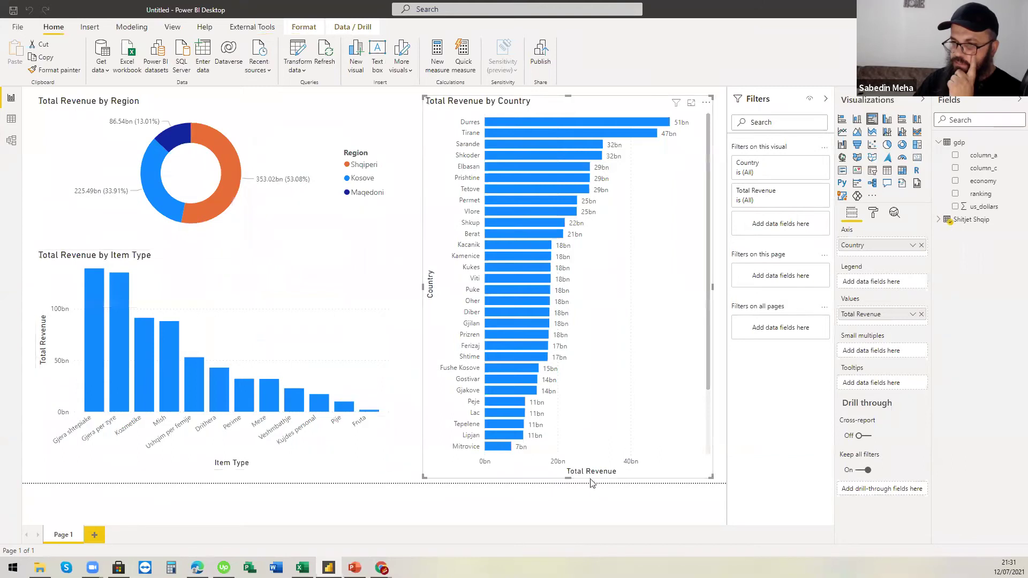
pyautogui.moveTo(589, 477); pyautogui.dragTo(592, 285)
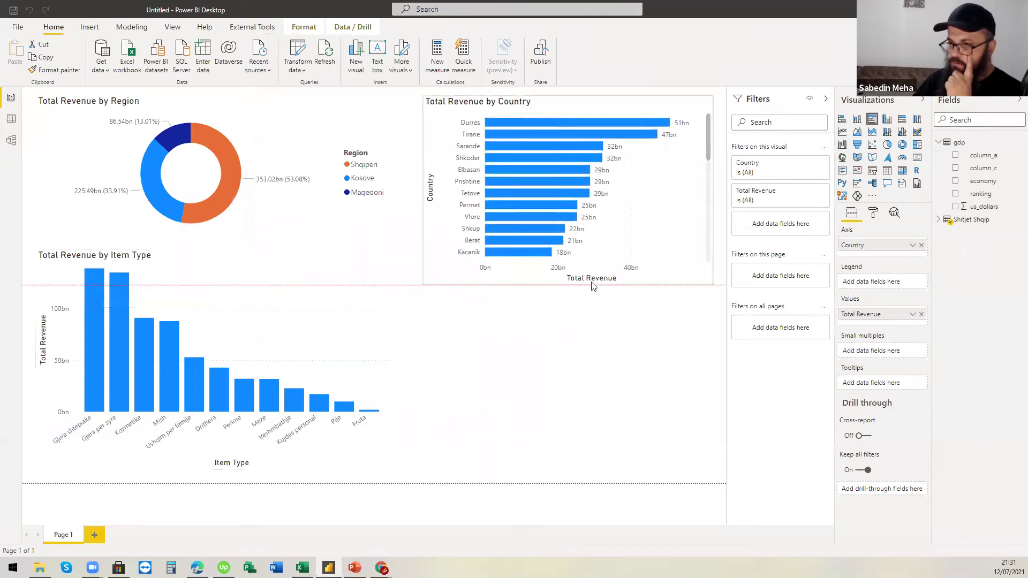
# Add a table visual listing economy and us_dollars from gdp in the space below the Country chart
pyautogui.click(546, 363)
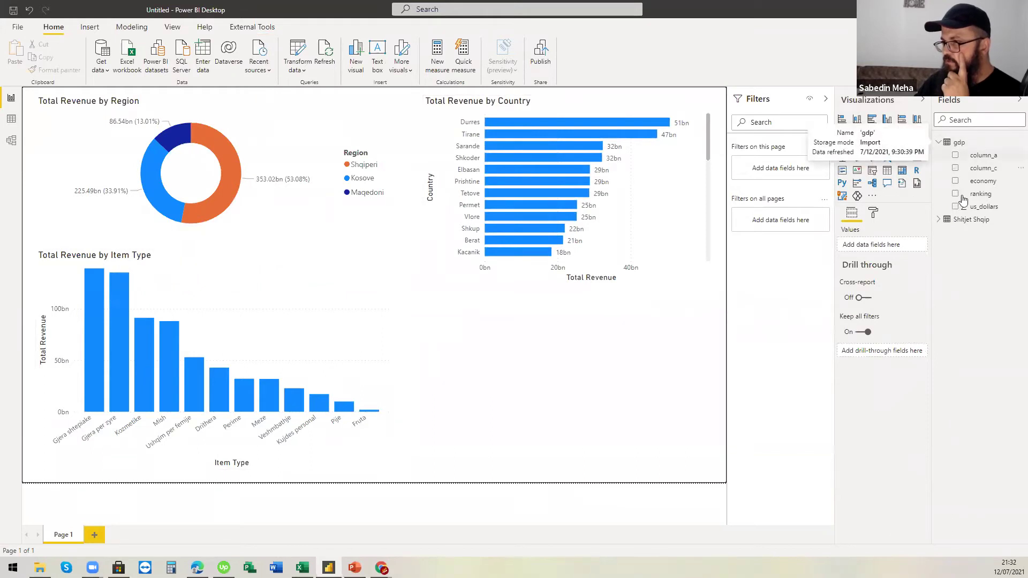
pyautogui.moveTo(956, 182); pyautogui.dragTo(905, 243)
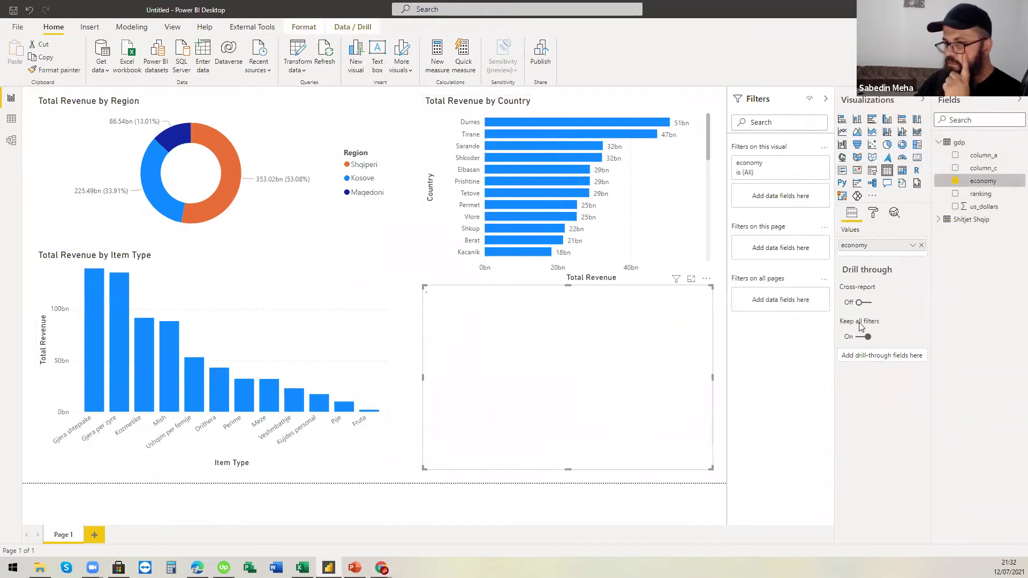
pyautogui.click(955, 207)
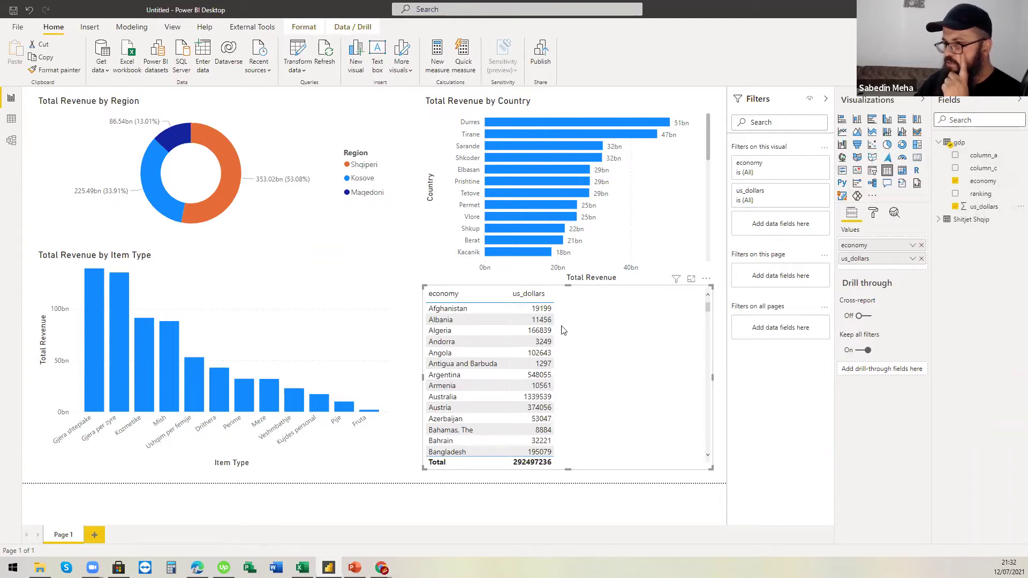
pyautogui.click(422, 380)
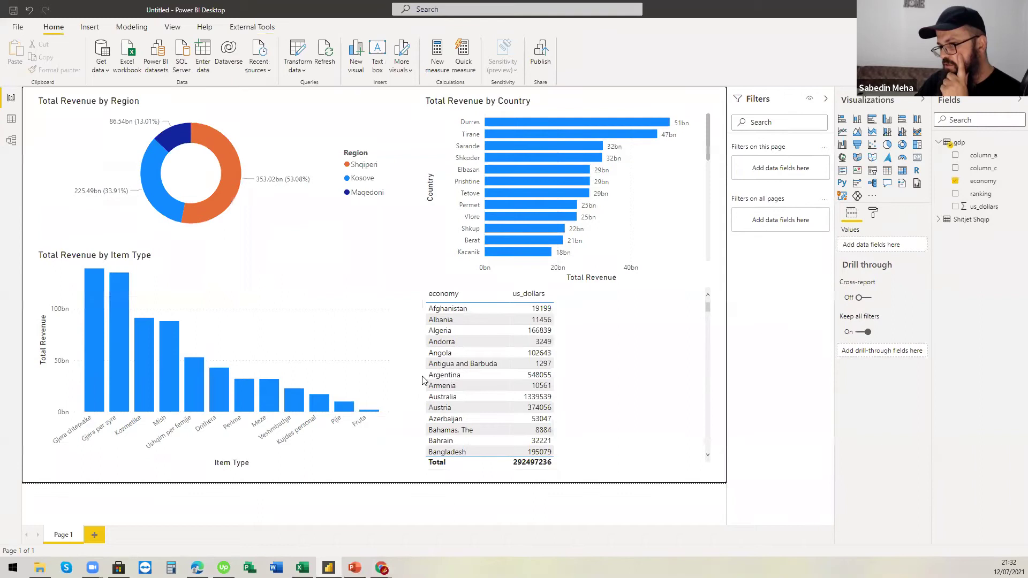
pyautogui.click(888, 171)
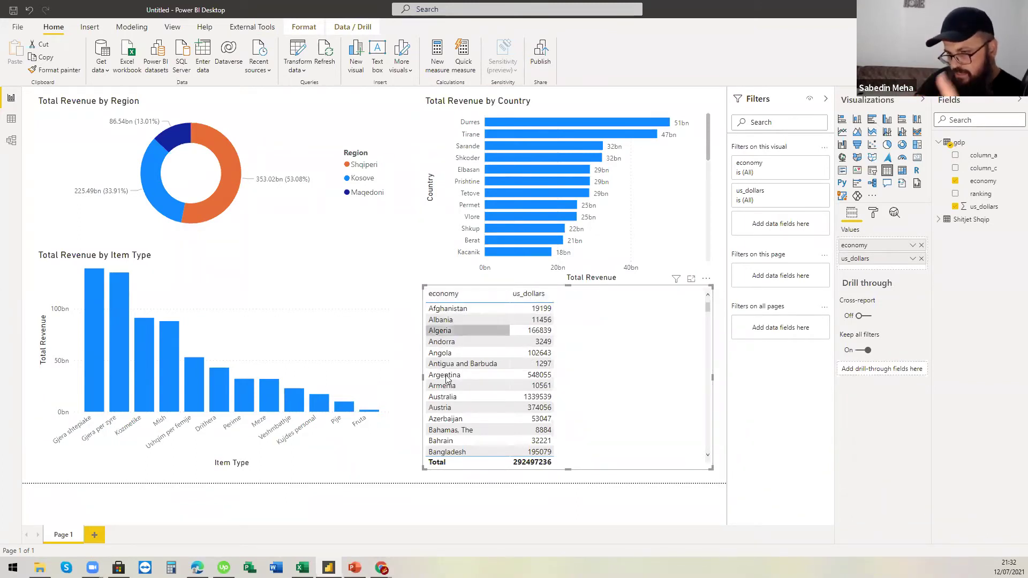
# Narrow the gdp table visual and select individual economy rows such as Albania and Armenia to check how the revenue charts respond
pyautogui.moveTo(424, 388); pyautogui.dragTo(446, 376)
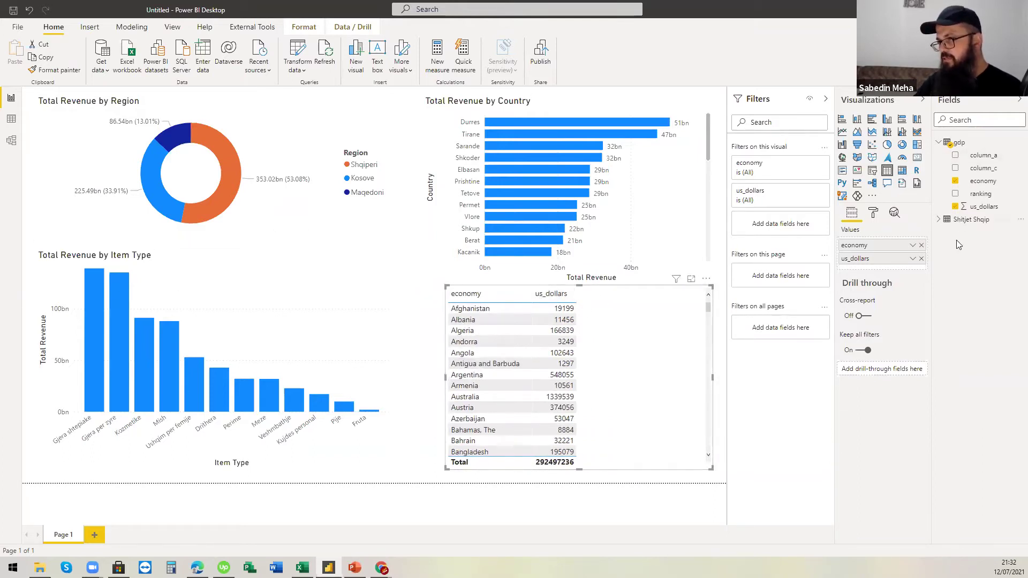
pyautogui.click(939, 220)
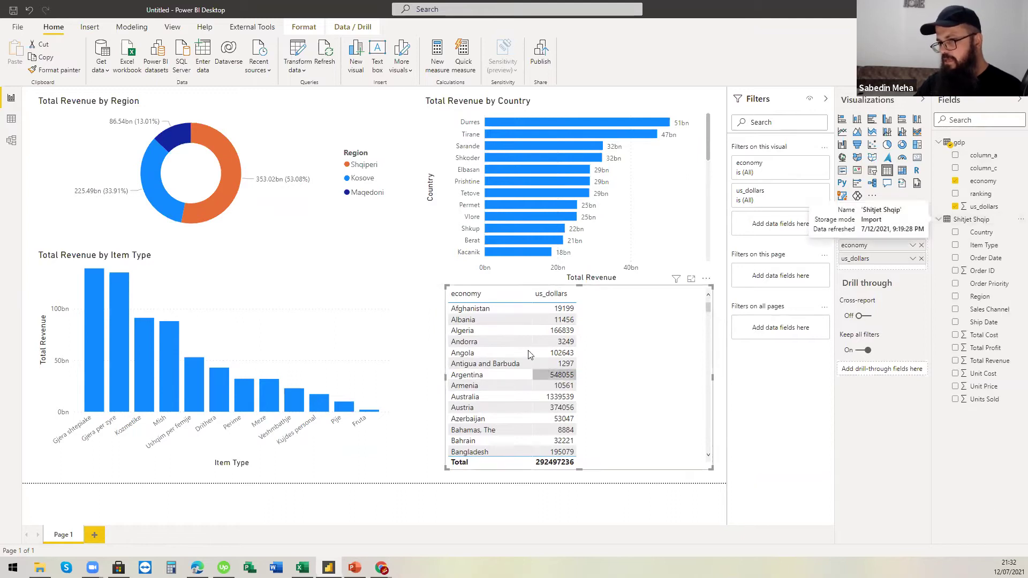
pyautogui.click(476, 364)
pyautogui.click(475, 386)
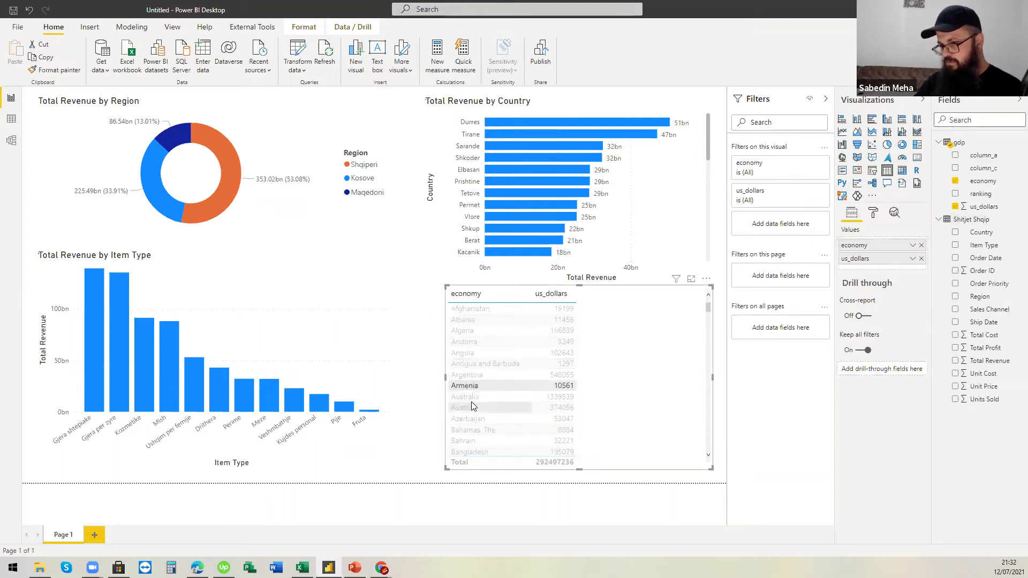
pyautogui.click(471, 407)
pyautogui.click(464, 321)
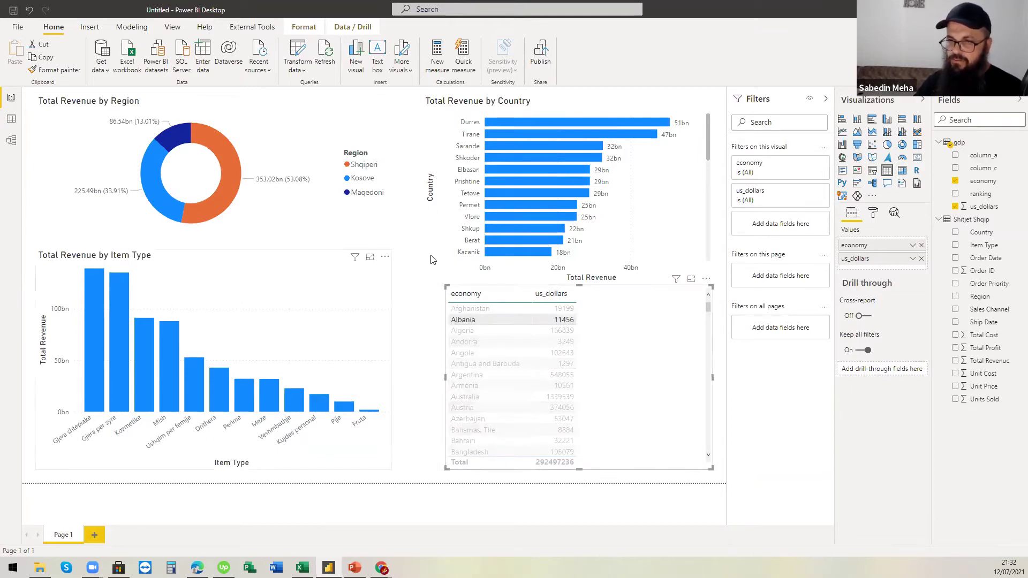
pyautogui.click(459, 388)
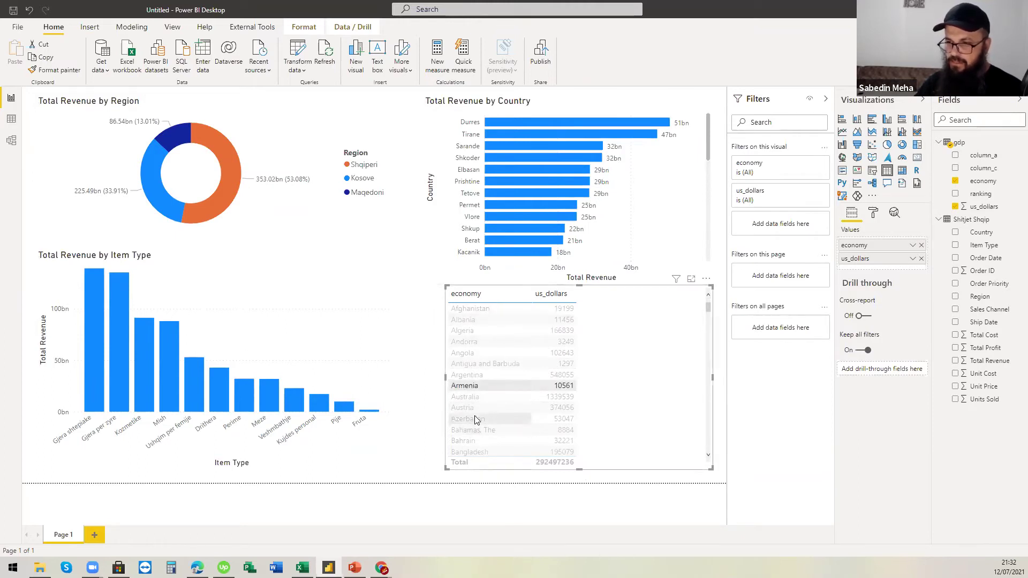
pyautogui.click(464, 399)
pyautogui.click(465, 402)
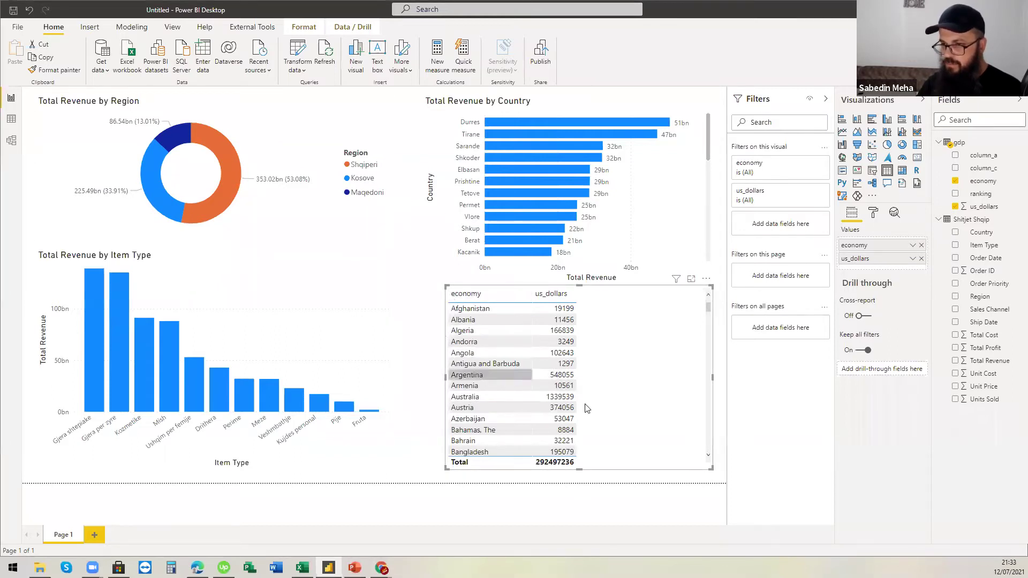
# Try the gdp visual as a line chart and a clustered column chart, and return it to a clustered bar chart
pyautogui.click(872, 119)
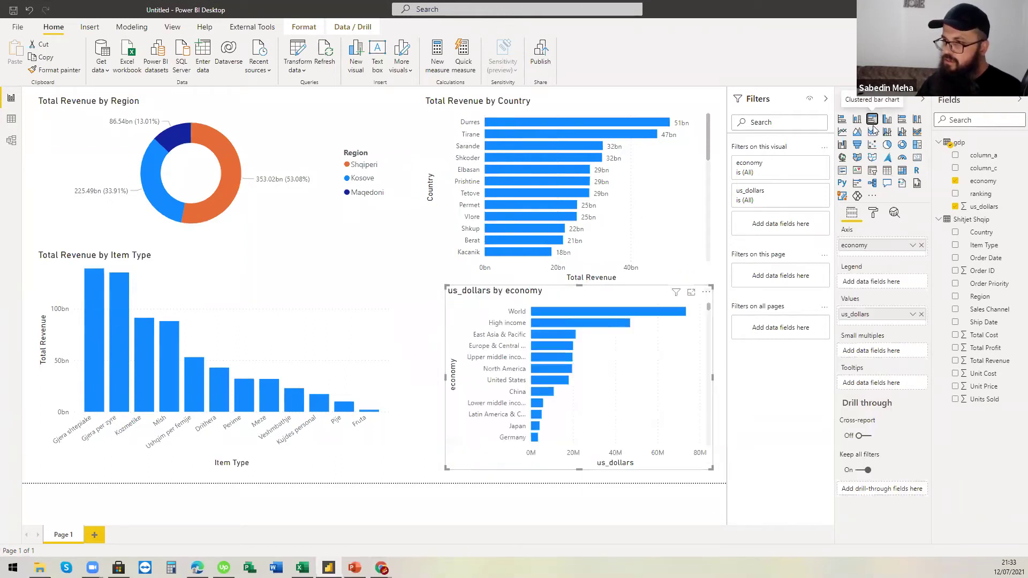
pyautogui.click(842, 132)
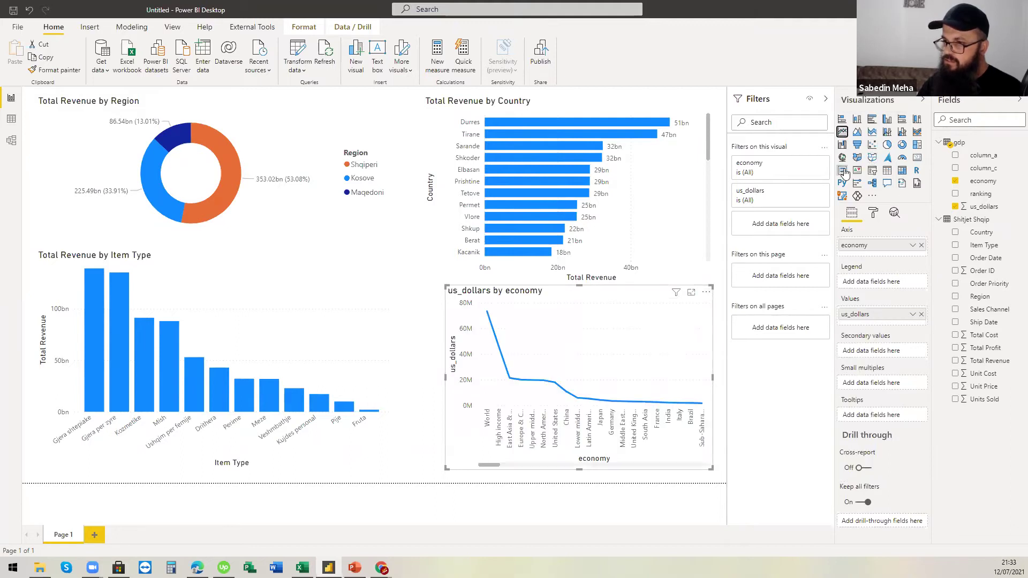
pyautogui.click(872, 119)
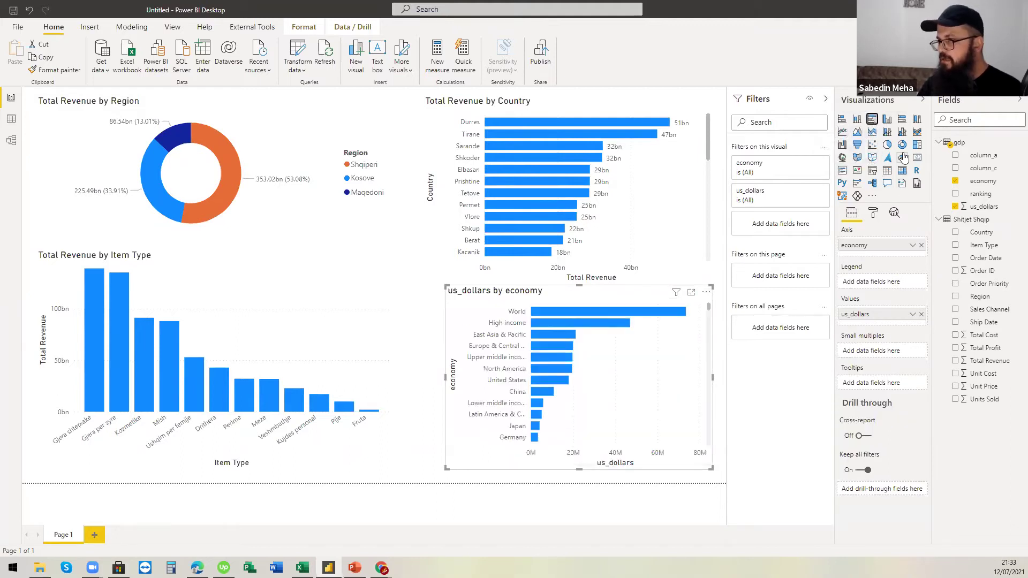
pyautogui.click(888, 122)
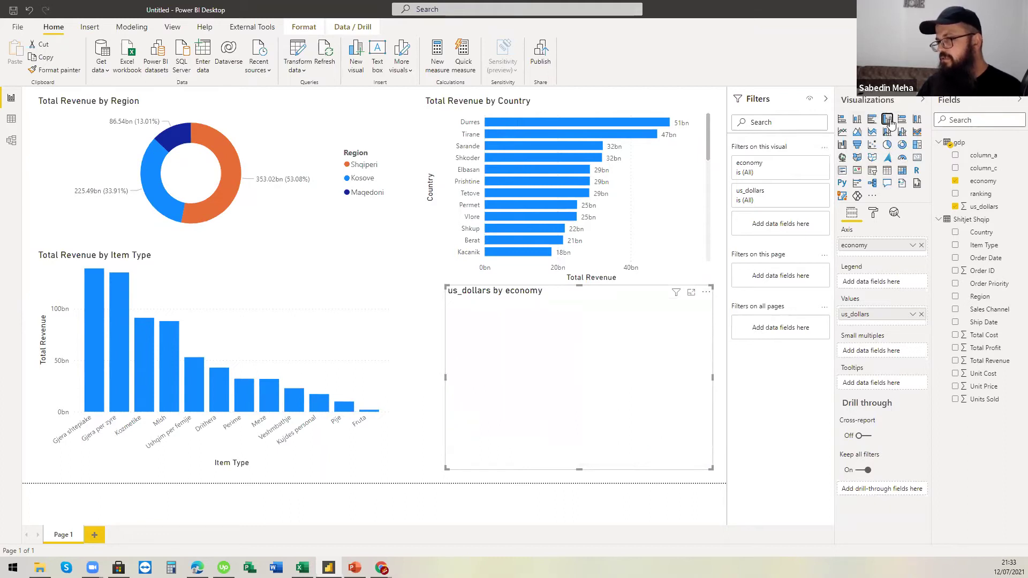
pyautogui.click(874, 122)
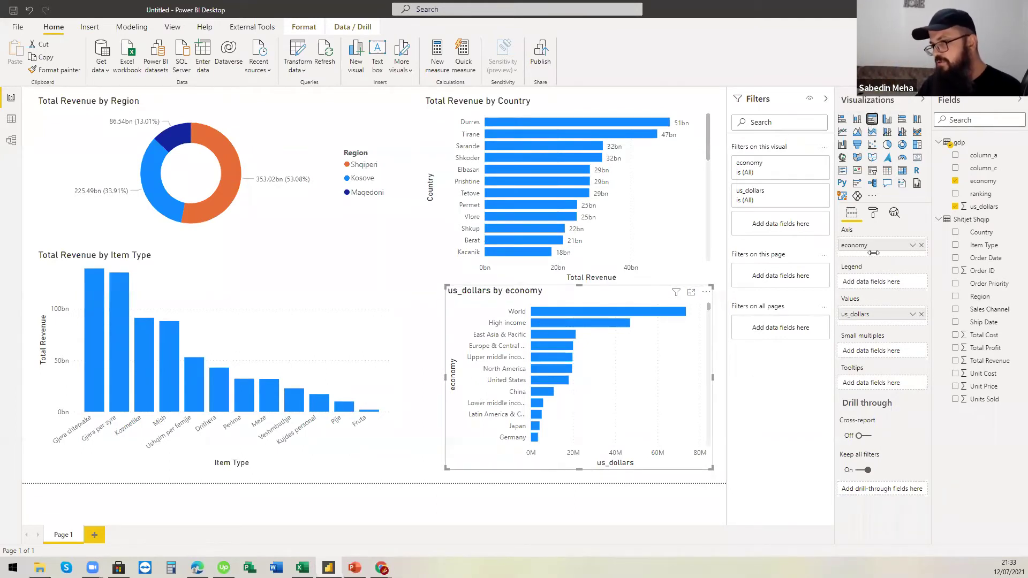
# Convert the us_dollars by economy visual to a map with economy as the Location, and inspect its bubbles
pyautogui.click(841, 158)
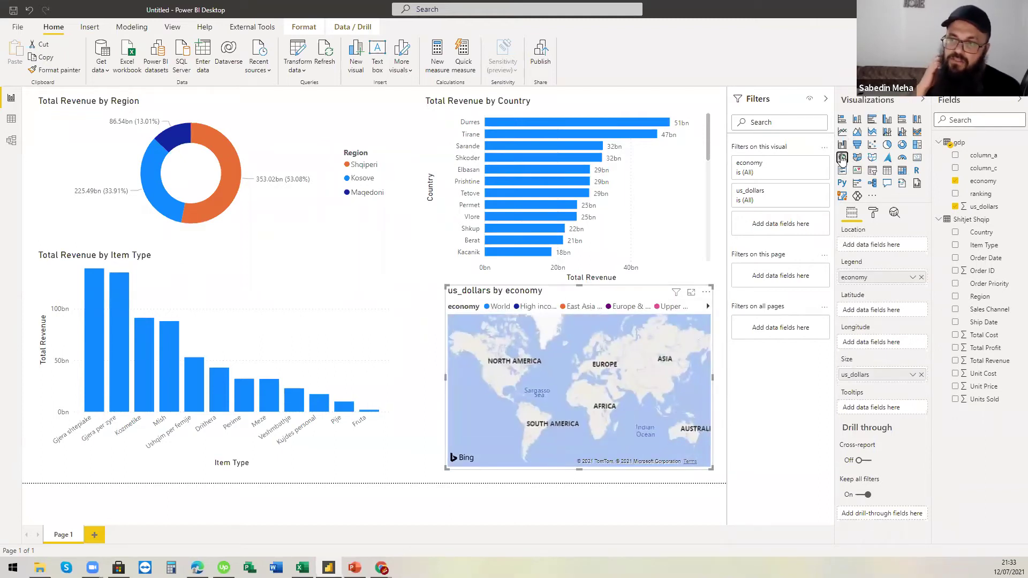
pyautogui.moveTo(878, 278); pyautogui.dragTo(879, 250)
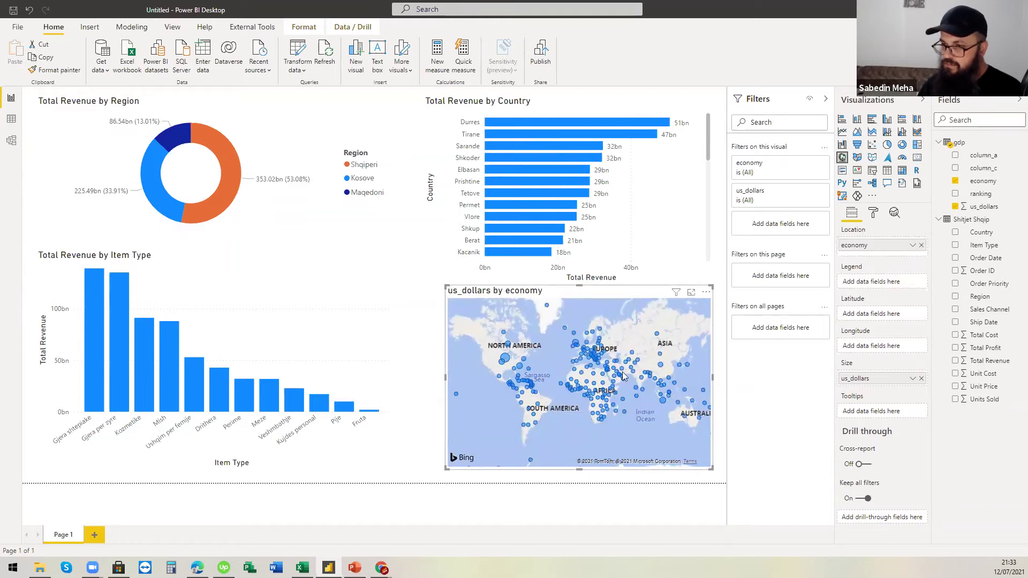
pyautogui.moveTo(521, 393)
pyautogui.moveTo(507, 363)
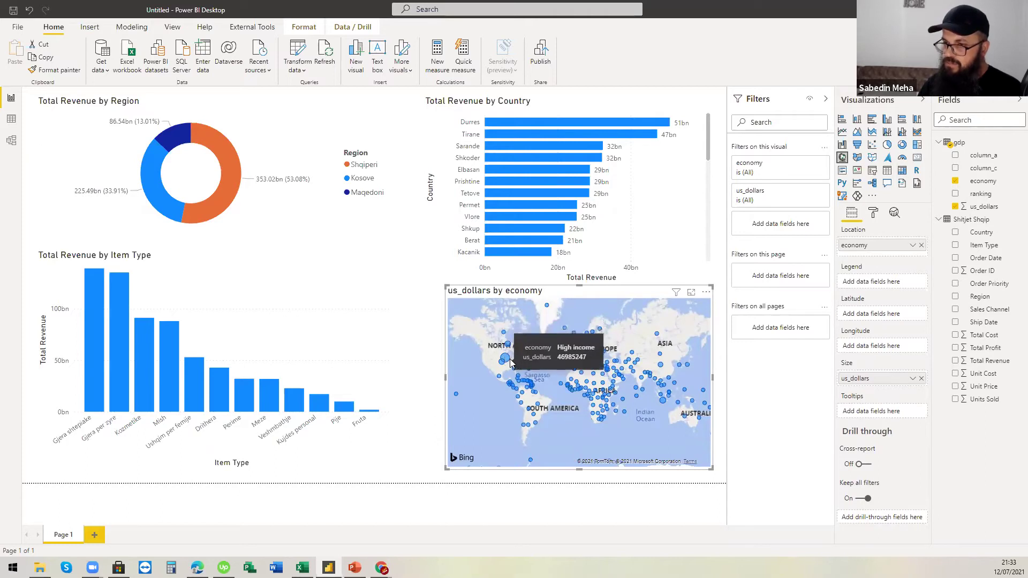
pyautogui.scroll(2, 536, 410)
pyautogui.moveTo(517, 349); pyautogui.dragTo(542, 388)
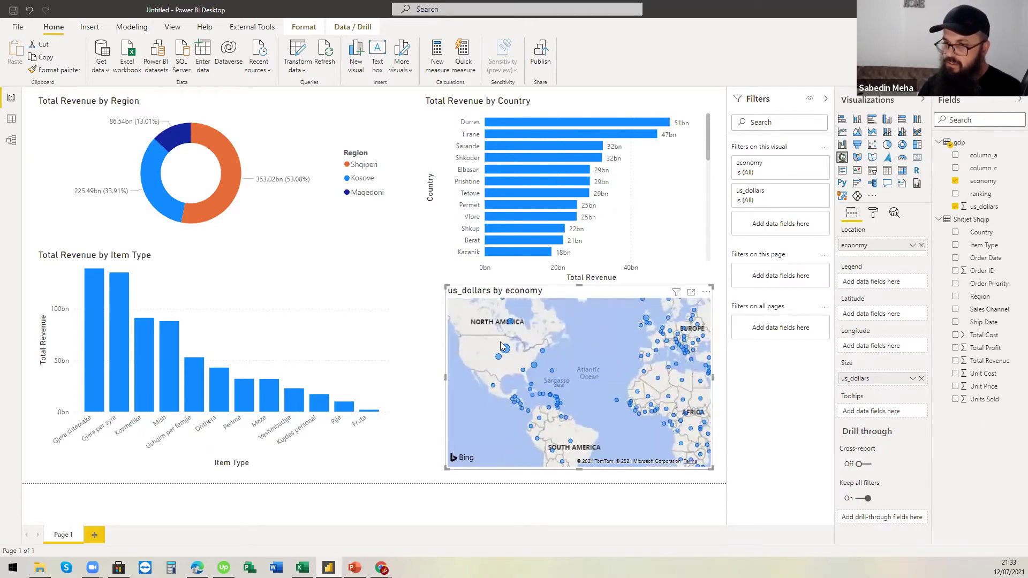
pyautogui.moveTo(568, 403); pyautogui.dragTo(588, 409)
pyautogui.scroll(-2, 588, 409)
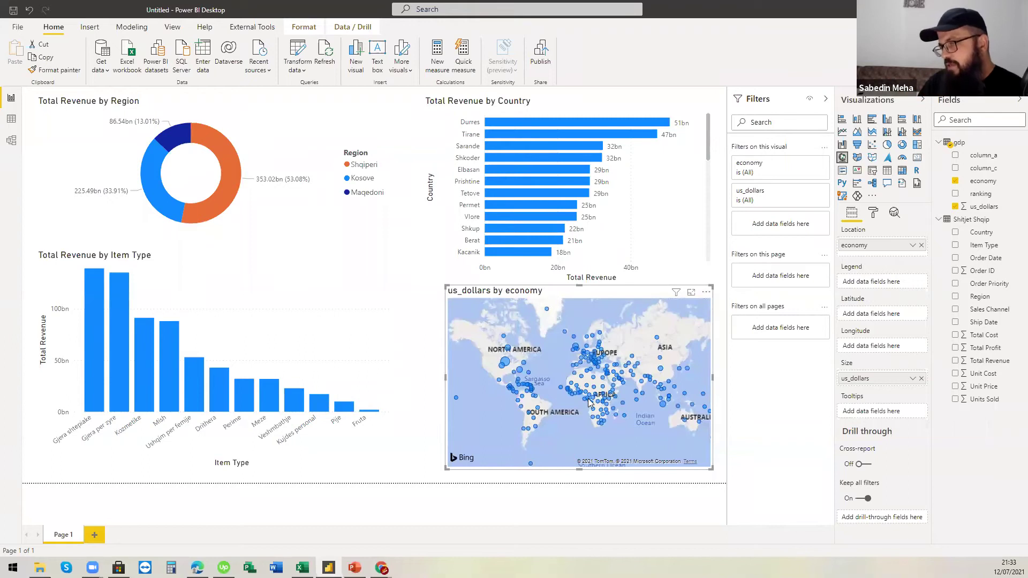
pyautogui.moveTo(589, 402)
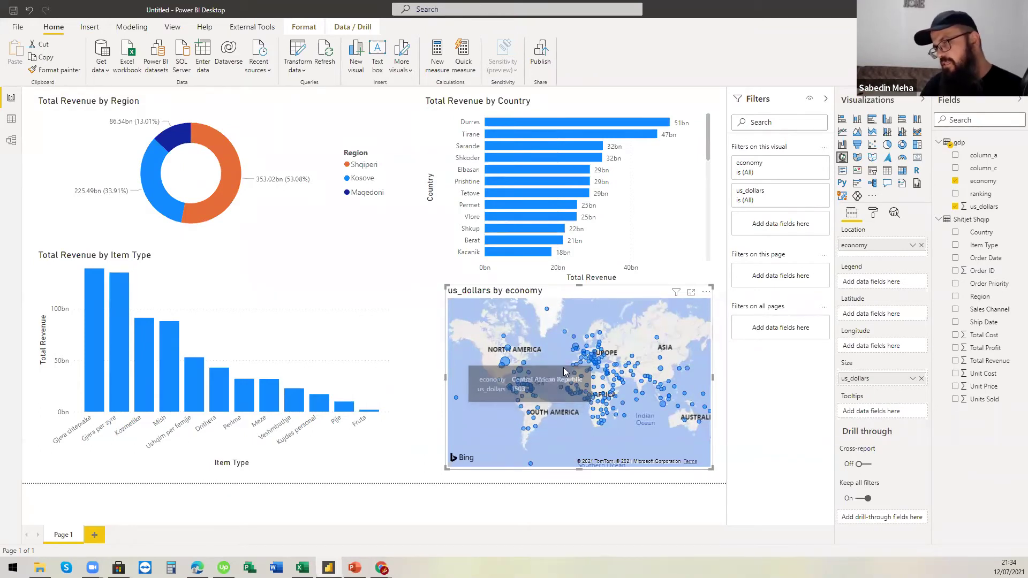
# Highlight single bubbles on the us_dollars by economy map, and delete the map visual from the page
pyautogui.click(503, 362)
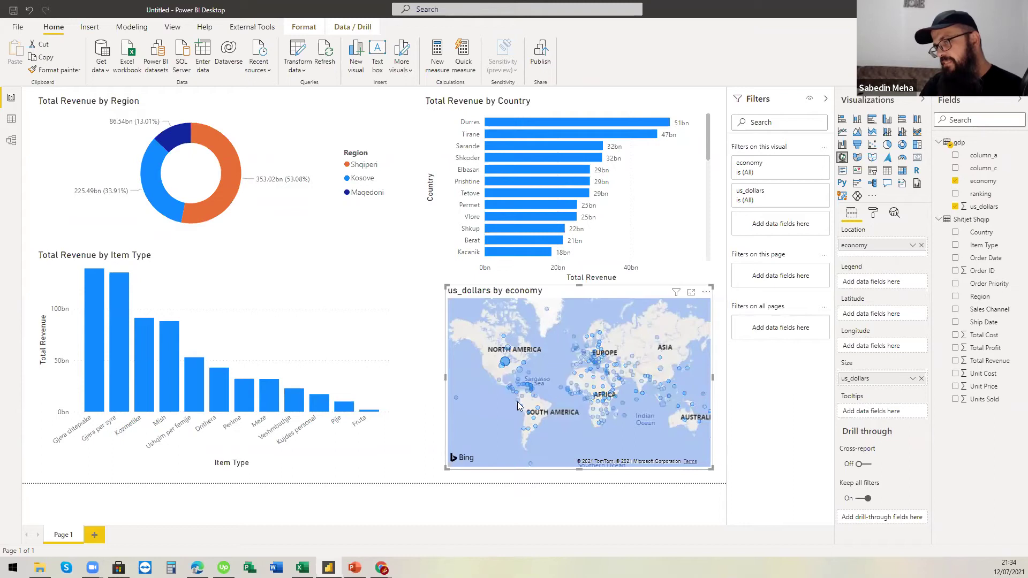
pyautogui.click(519, 389)
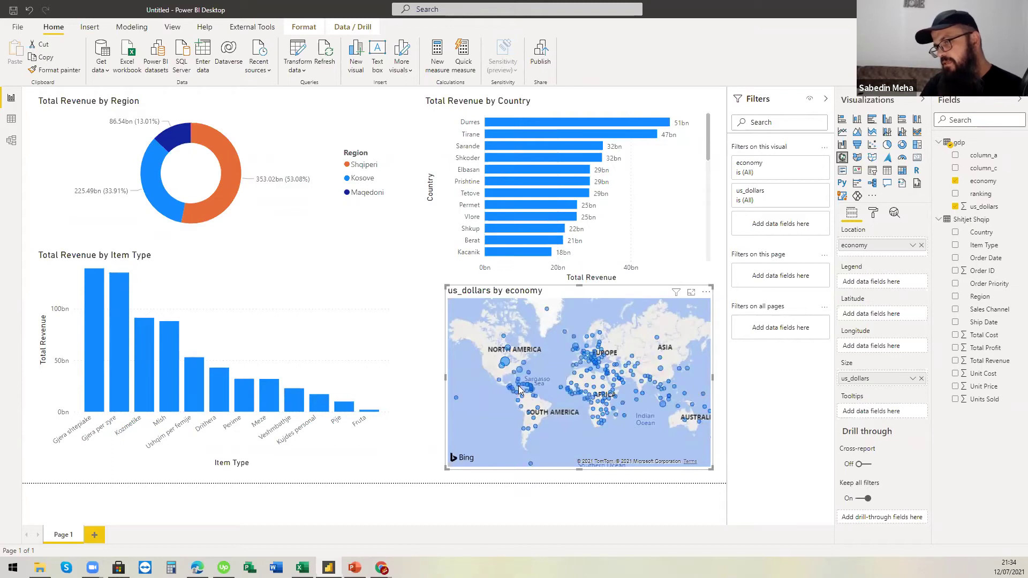
pyautogui.click(520, 370)
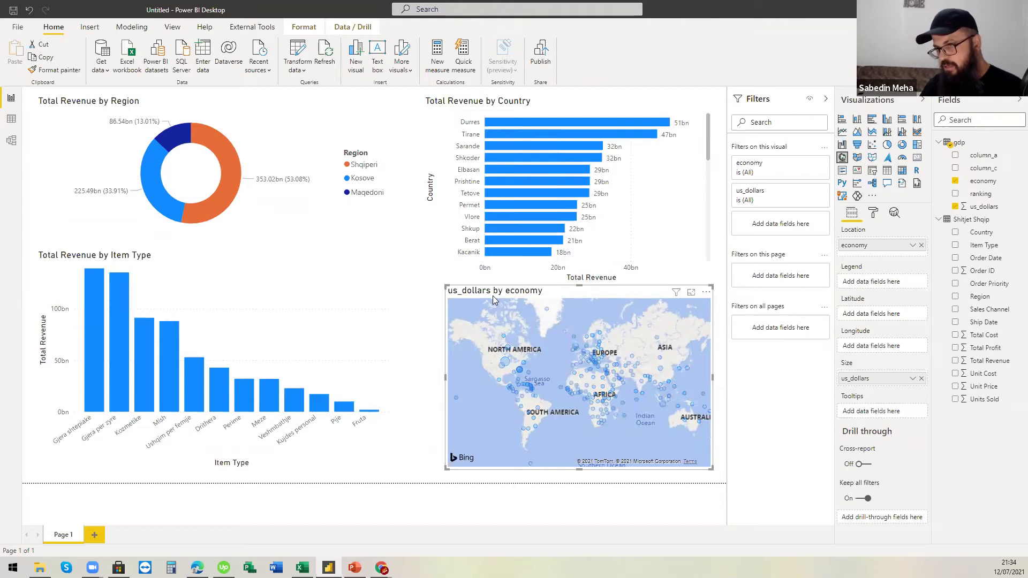
pyautogui.press('Delete')
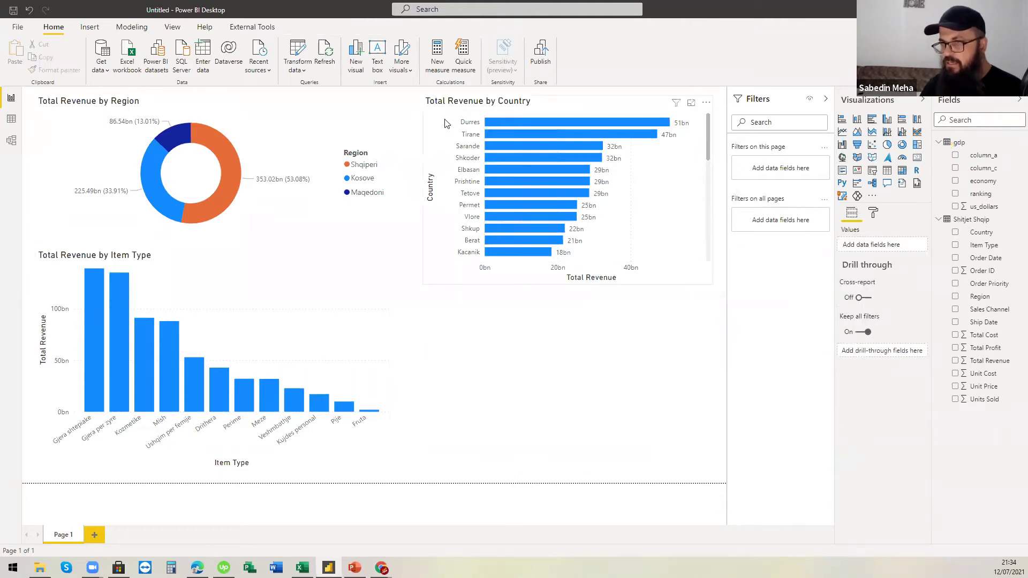
# Try the Total Revenue by Country chart as a map and restore it to a clustered bar chart
pyautogui.click(445, 123)
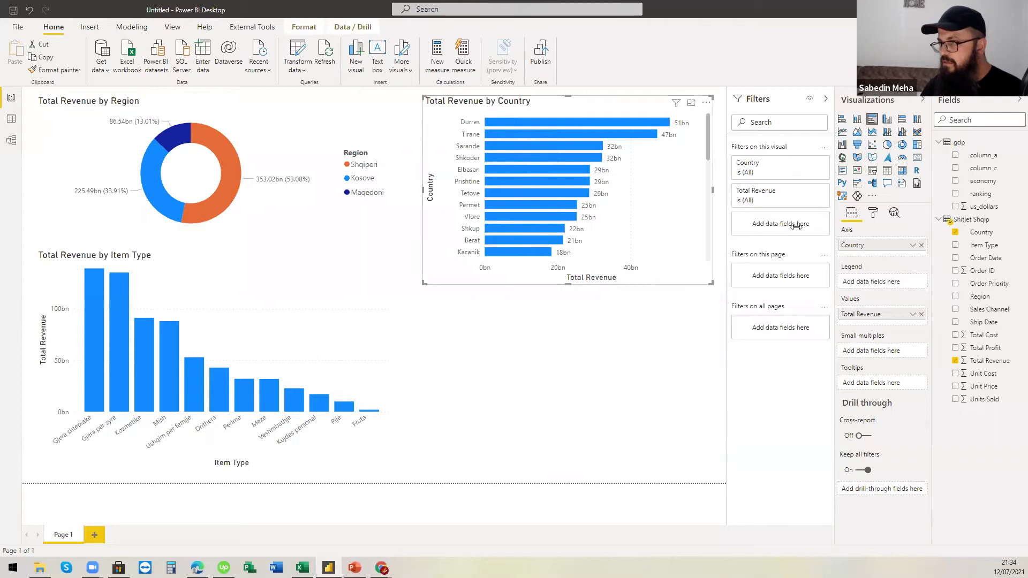
pyautogui.click(843, 158)
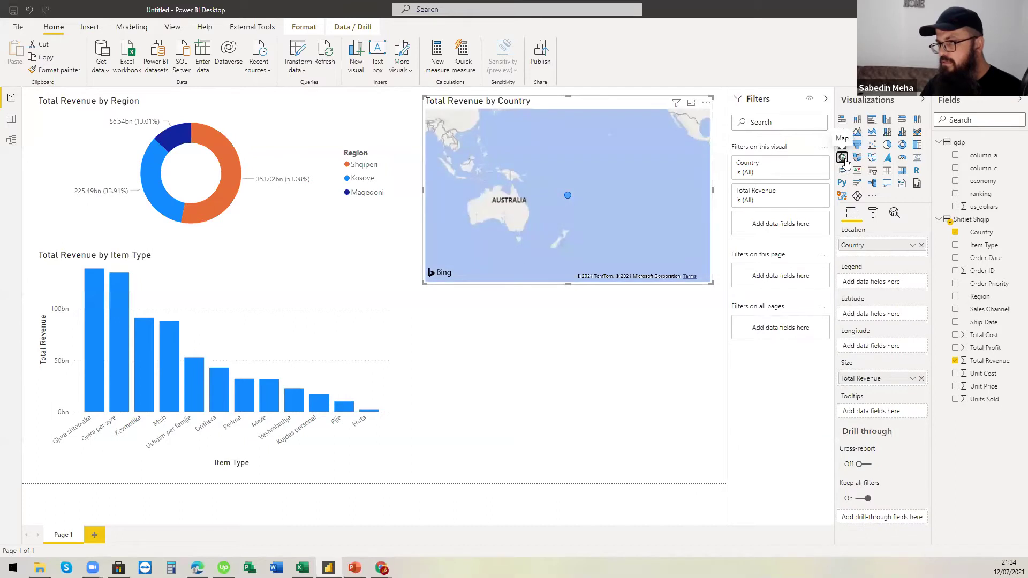
pyautogui.click(872, 118)
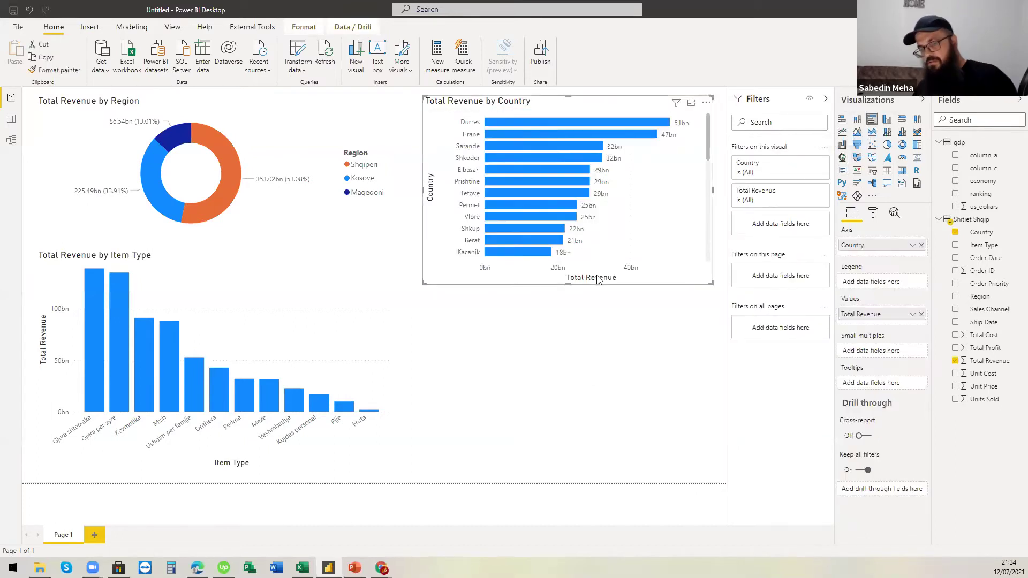
# Duplicate the Total Revenue by Country chart into the space below the original and convert the copy to a map
pyautogui.hotkey('ctrl', 'c')
pyautogui.hotkey('ctrl', 'v')
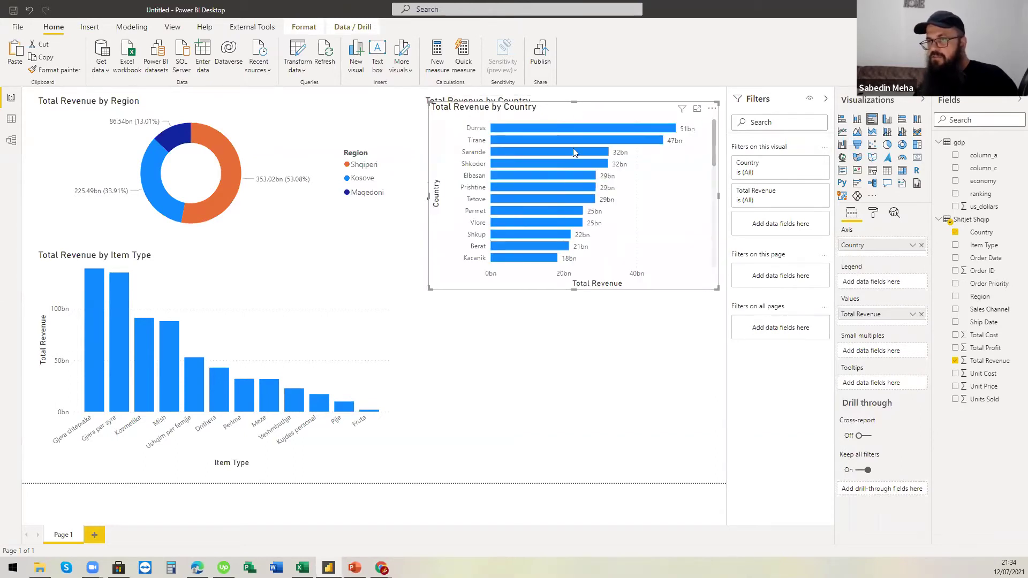
pyautogui.moveTo(573, 147); pyautogui.dragTo(574, 335)
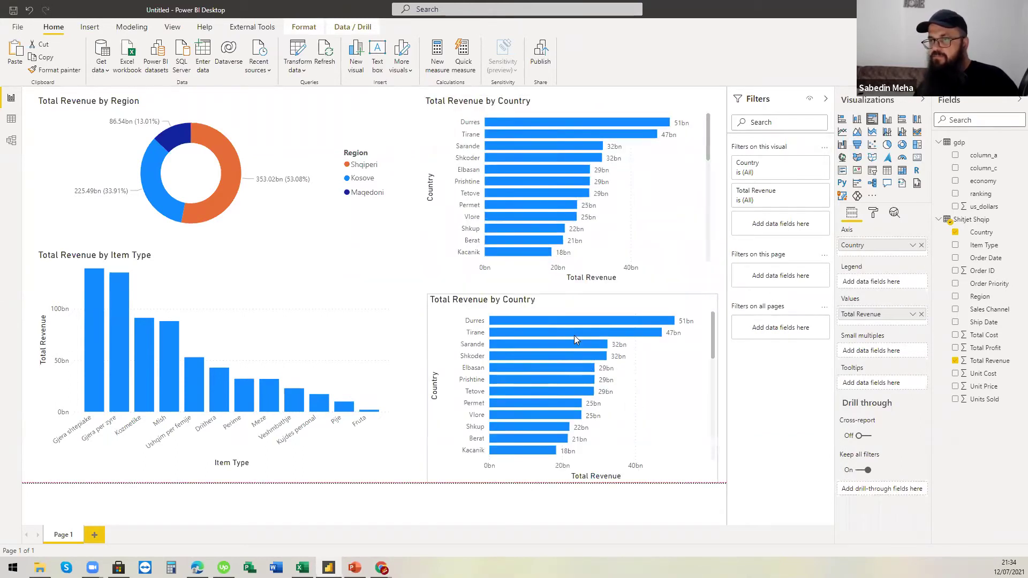
pyautogui.click(842, 158)
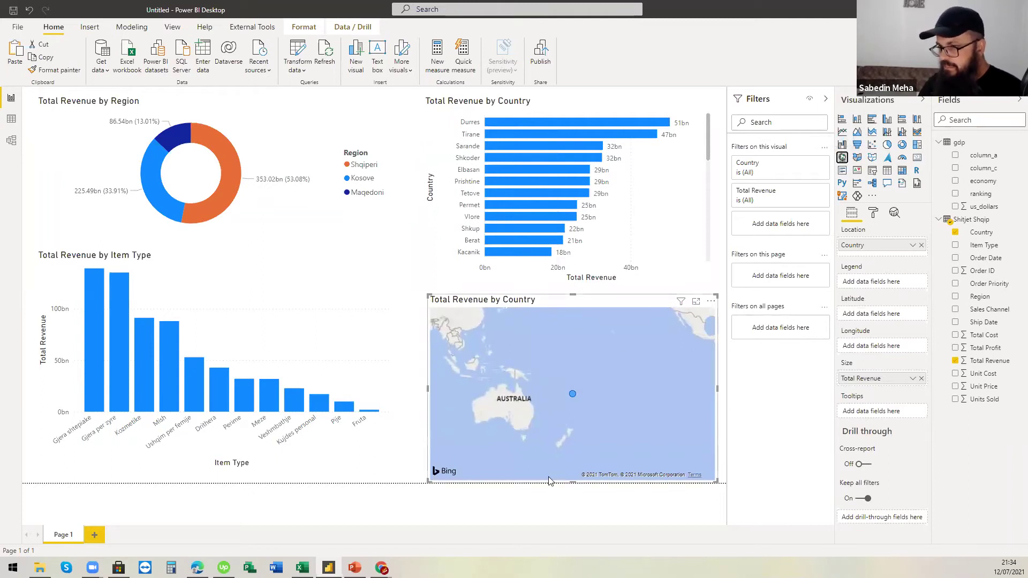
# Set the data category of Shitjet Shqip's Country column to Place and inspect the bubbles on the revenue map
pyautogui.scroll(-1, 552, 419)
pyautogui.scroll(-1, 552, 420)
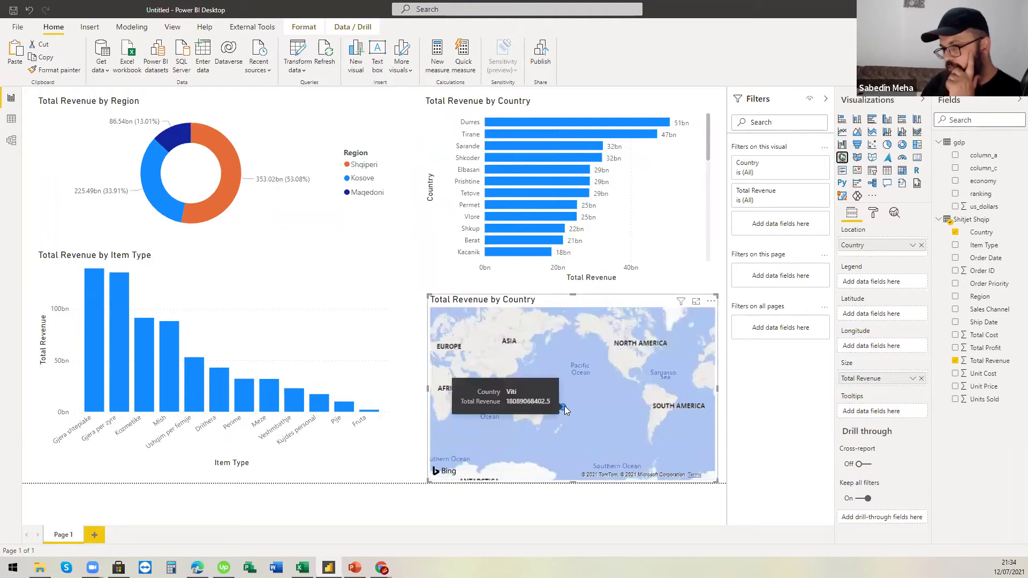
pyautogui.moveTo(499, 360); pyautogui.dragTo(598, 377)
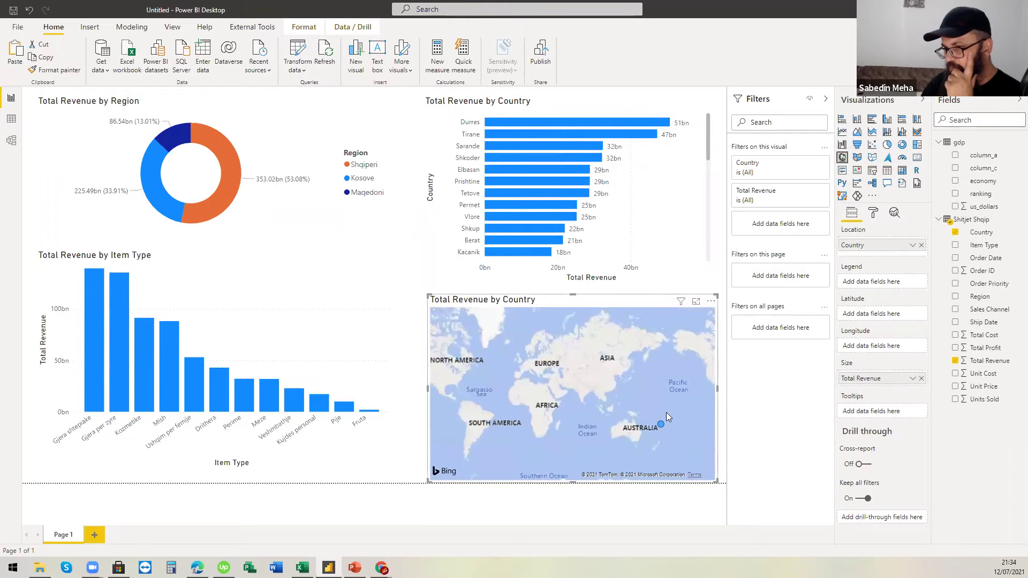
pyautogui.moveTo(666, 412); pyautogui.dragTo(663, 401)
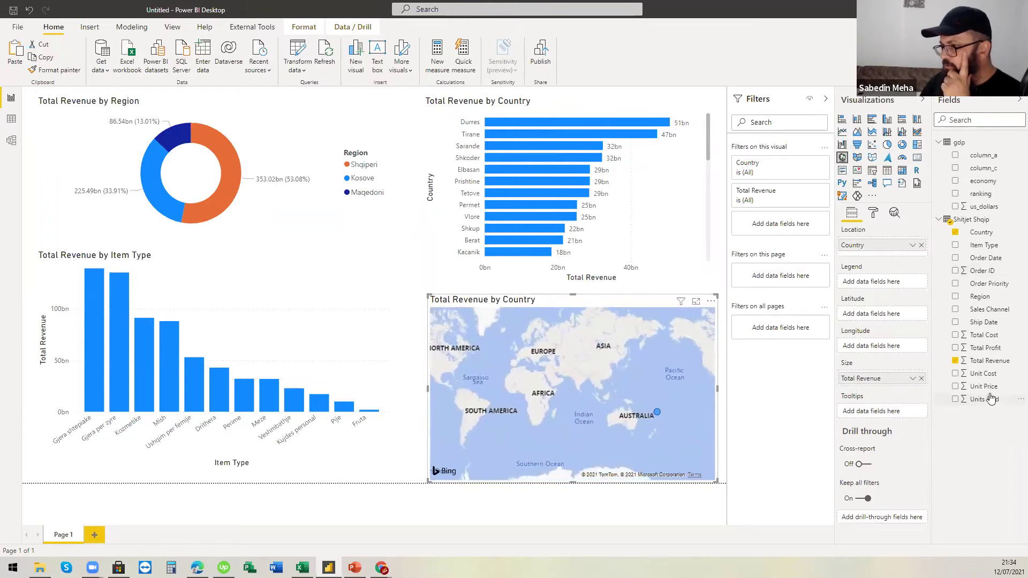
pyautogui.click(980, 233)
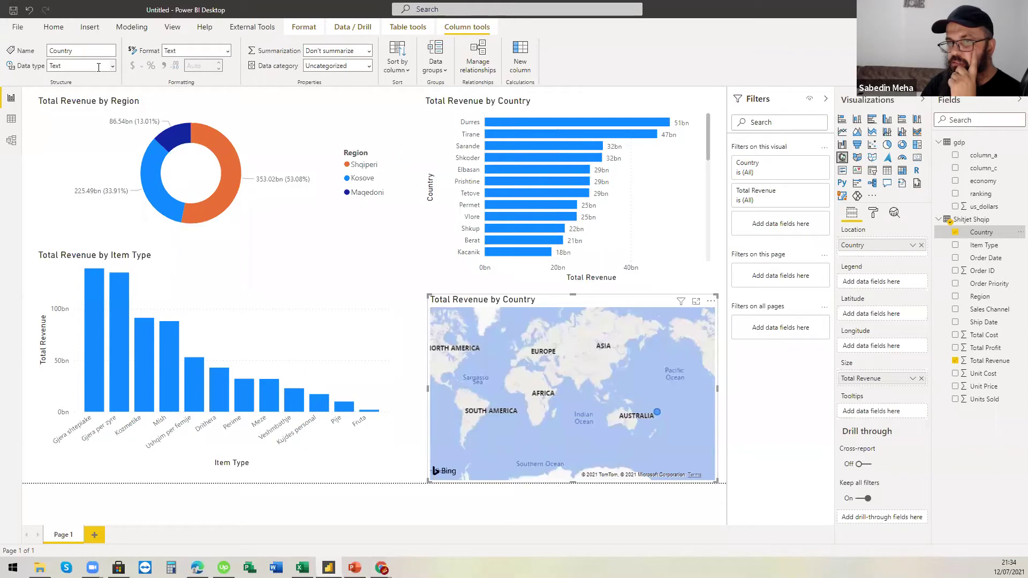
pyautogui.click(369, 66)
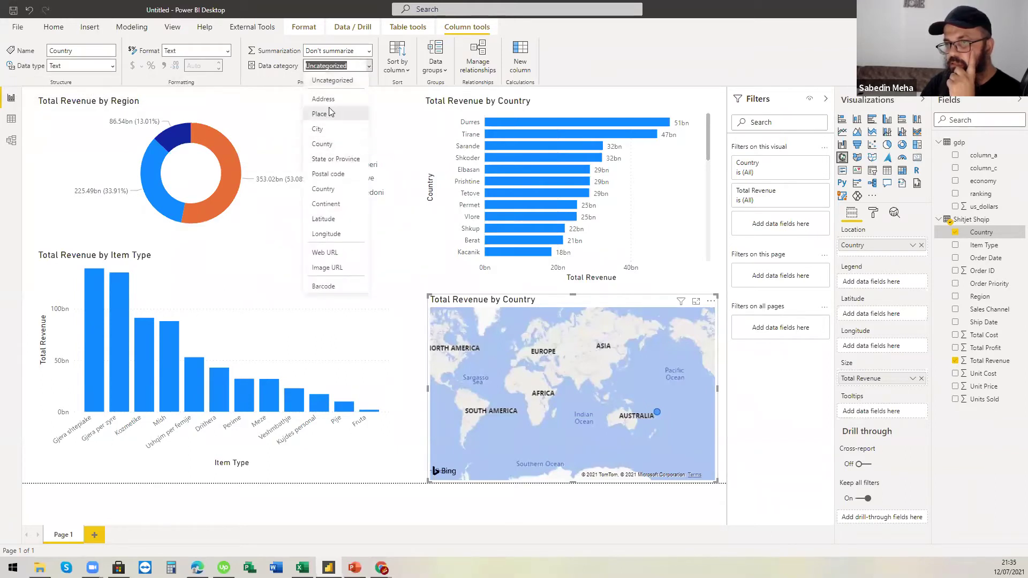
pyautogui.press('Escape')
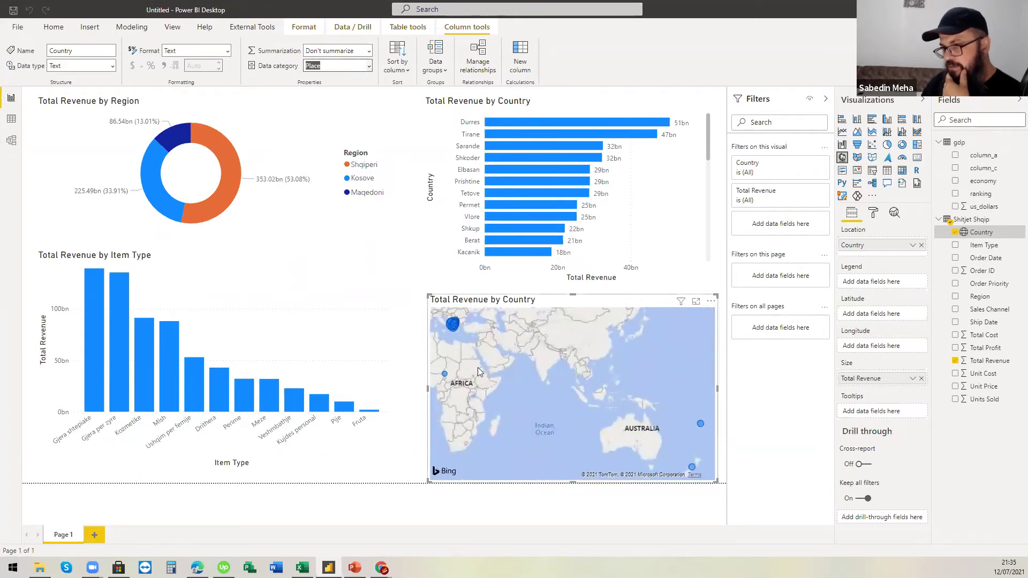
pyautogui.click(444, 377)
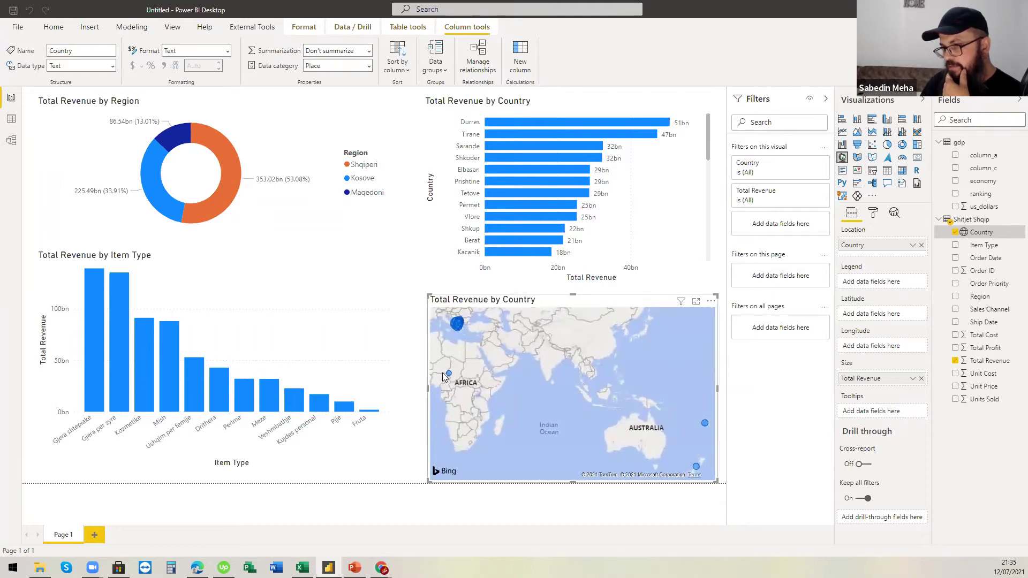
pyautogui.moveTo(448, 375)
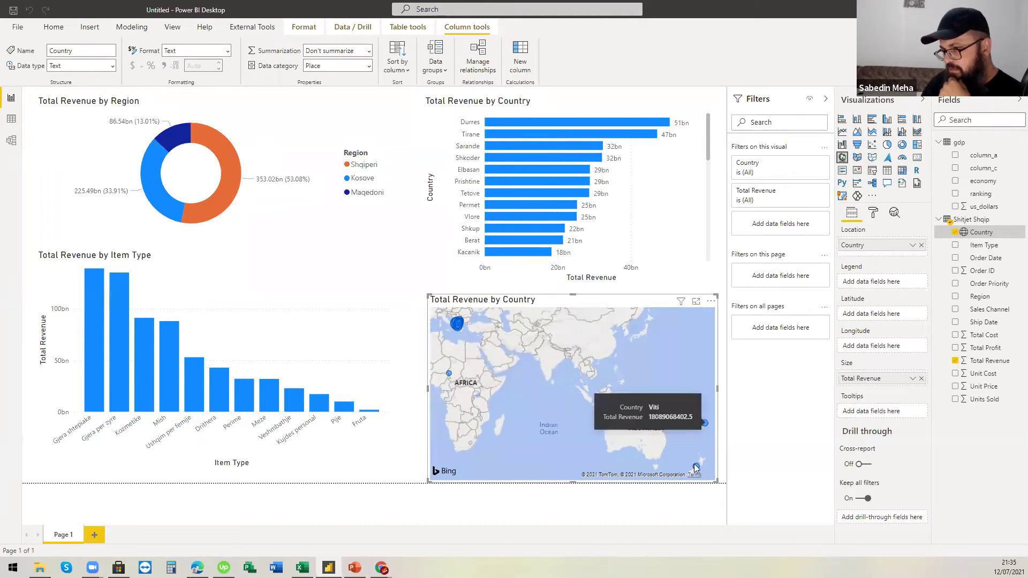
# Inspect the outlying bubbles on the revenue map and focus the map on Albania, Kosovo and North Macedonia
pyautogui.moveTo(696, 467)
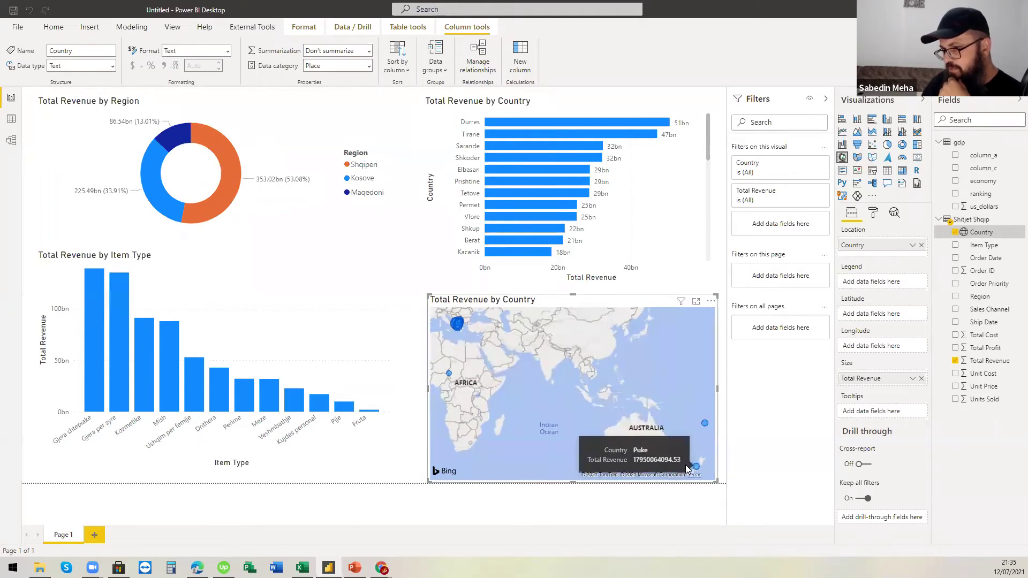
pyautogui.scroll(6, 539, 401)
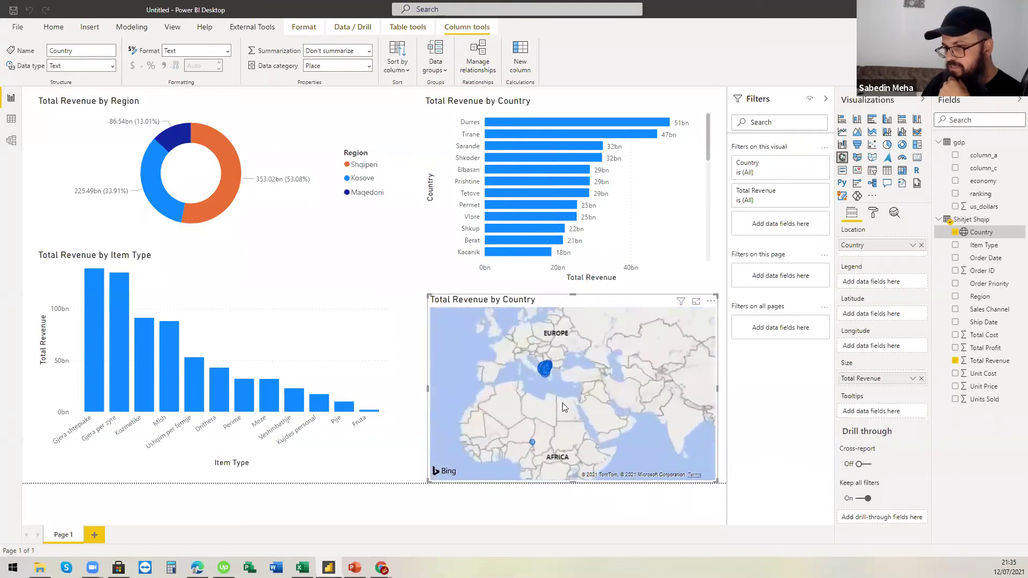
pyautogui.moveTo(569, 403); pyautogui.dragTo(602, 470)
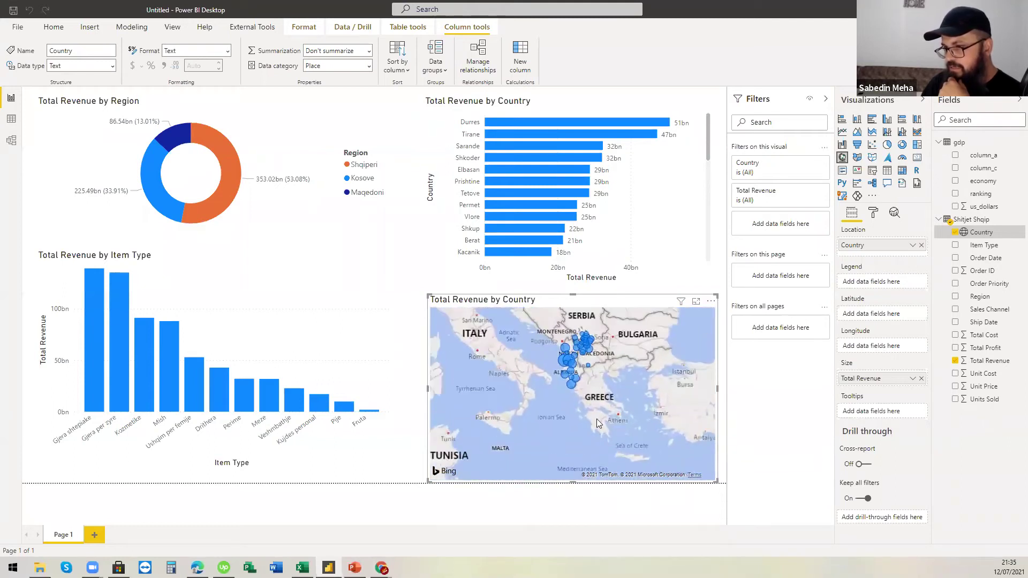
pyautogui.scroll(3, 596, 418)
pyautogui.moveTo(579, 392); pyautogui.dragTo(598, 461)
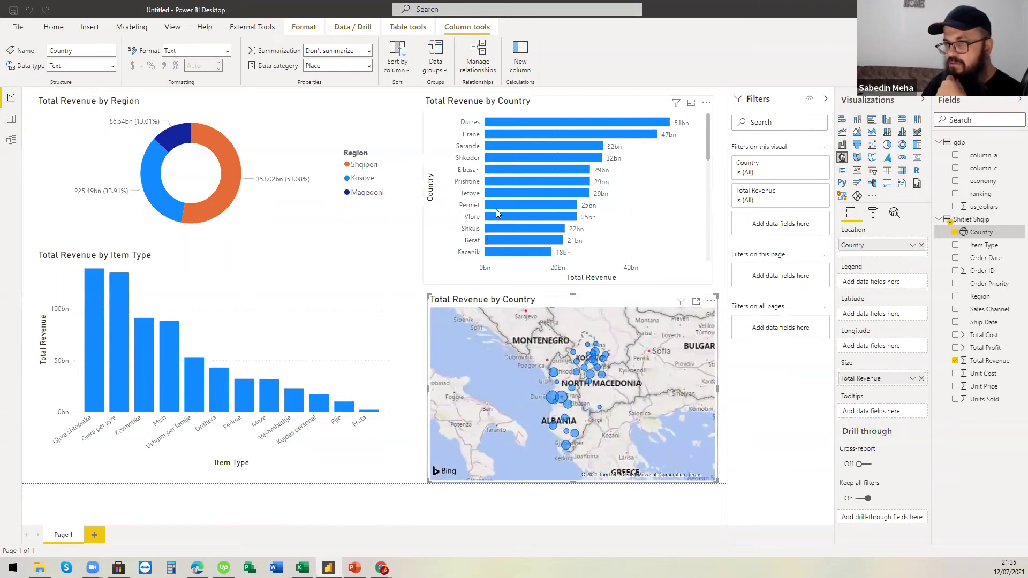
# Cross-highlight the report by the Tetove, Durres and Sarande bars, and clear the highlighting
pyautogui.click(499, 193)
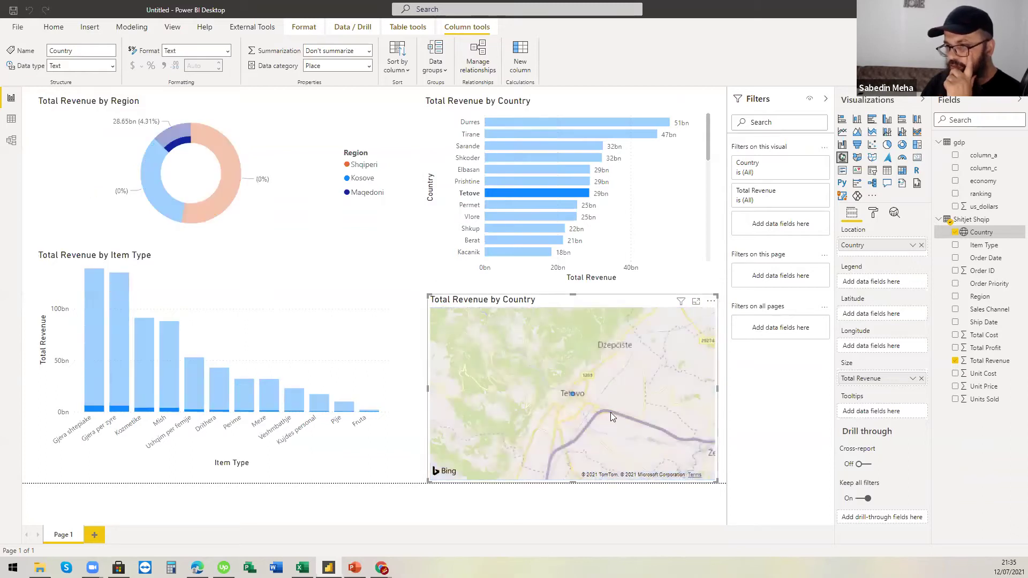
pyautogui.click(519, 116)
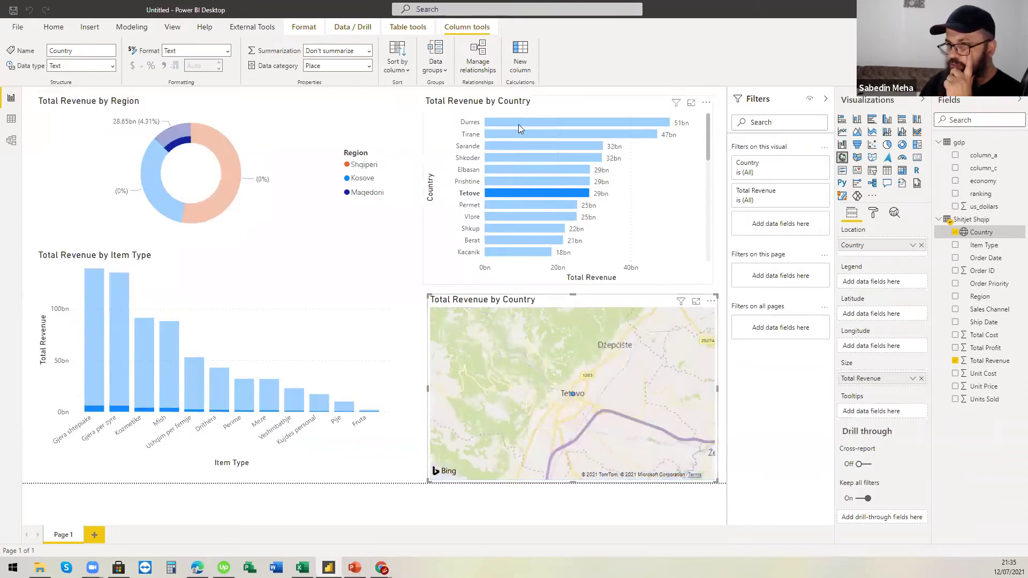
pyautogui.click(519, 125)
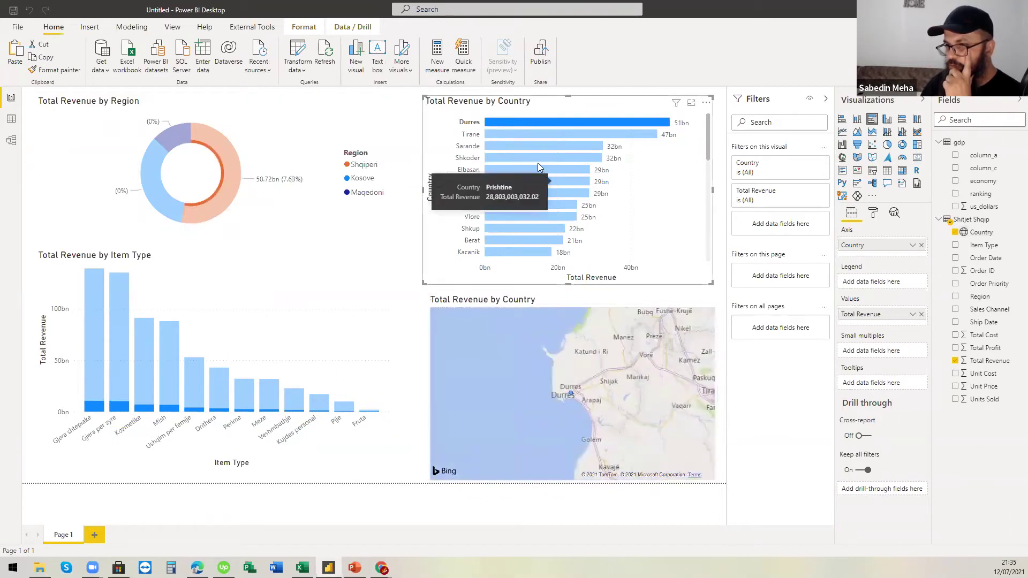
pyautogui.click(522, 143)
pyautogui.click(523, 143)
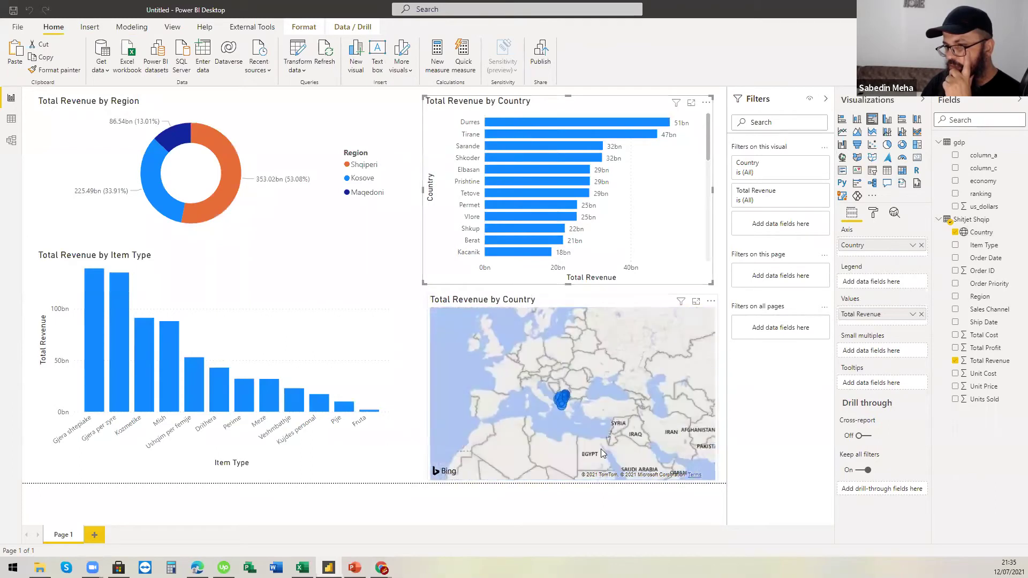
# Turn off Auto zoom for the Total Revenue by Country map and frame it on Albania, Kosovo and North Macedonia
pyautogui.click(873, 215)
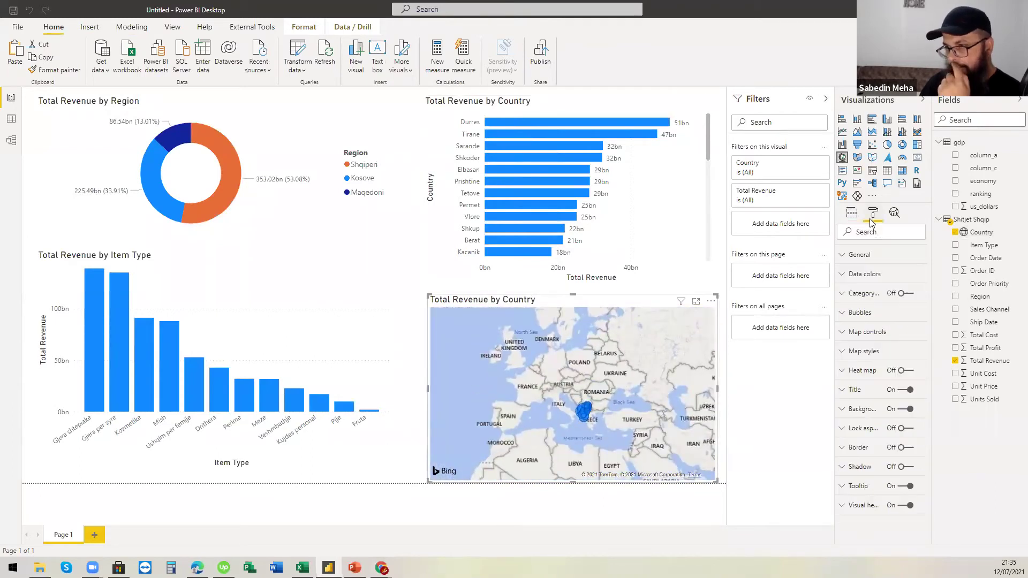
pyautogui.click(861, 336)
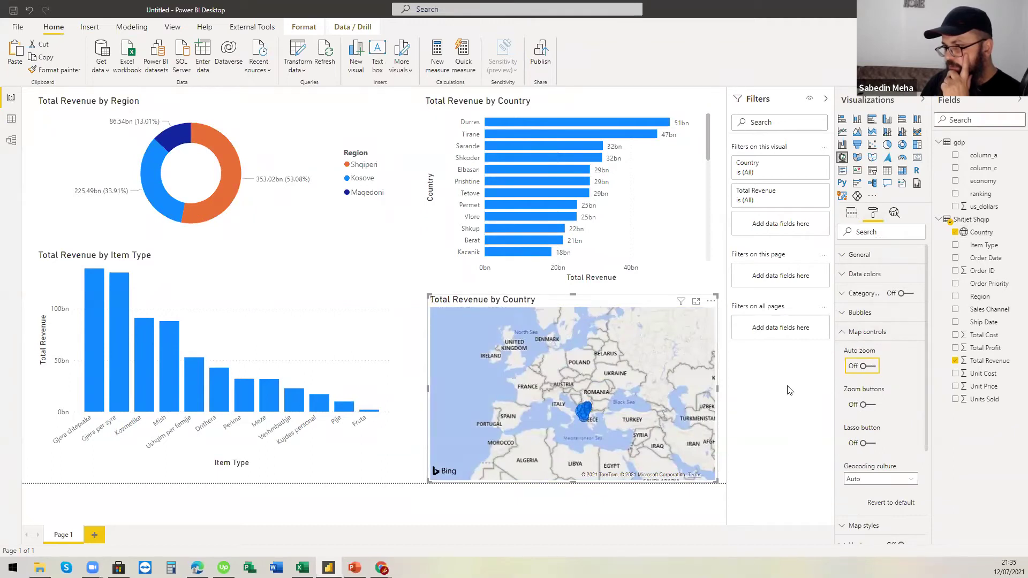
pyautogui.scroll(2, 550, 374)
pyautogui.scroll(1, 562, 384)
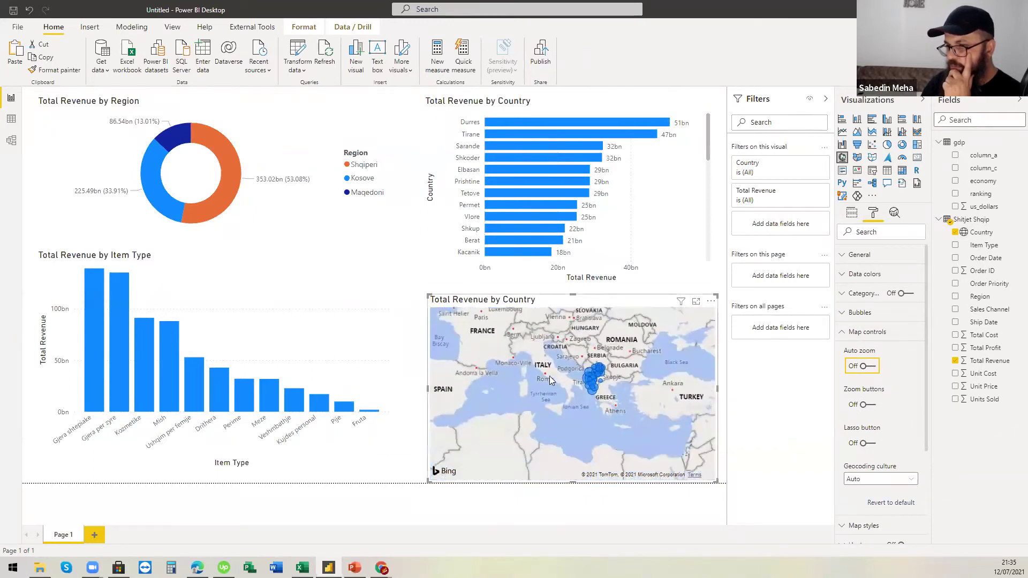
pyautogui.scroll(2, 570, 384)
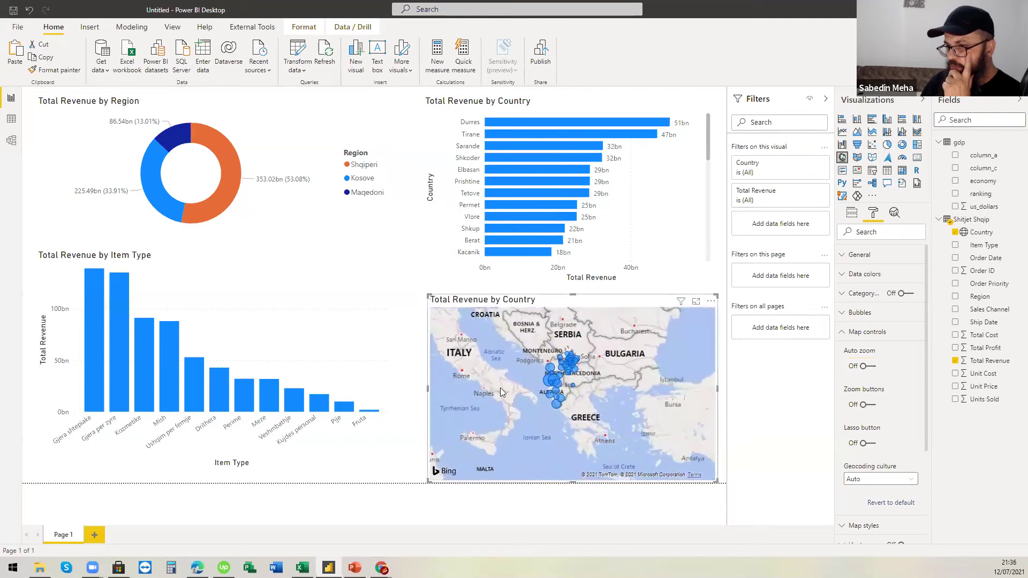
pyautogui.scroll(2, 511, 372)
pyautogui.moveTo(552, 350); pyautogui.dragTo(511, 363)
pyautogui.scroll(2, 548, 356)
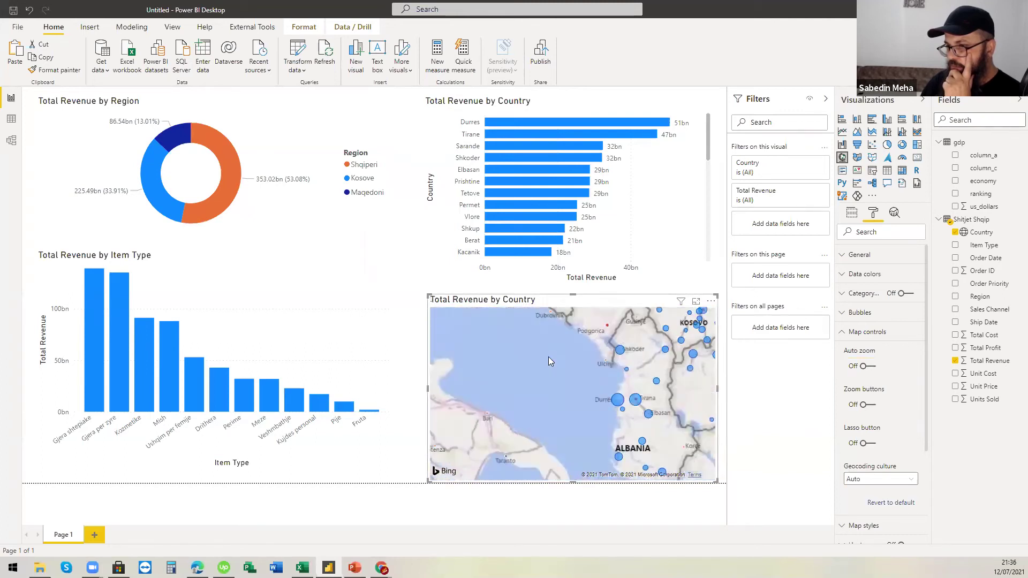
pyautogui.scroll(-2, 490, 356)
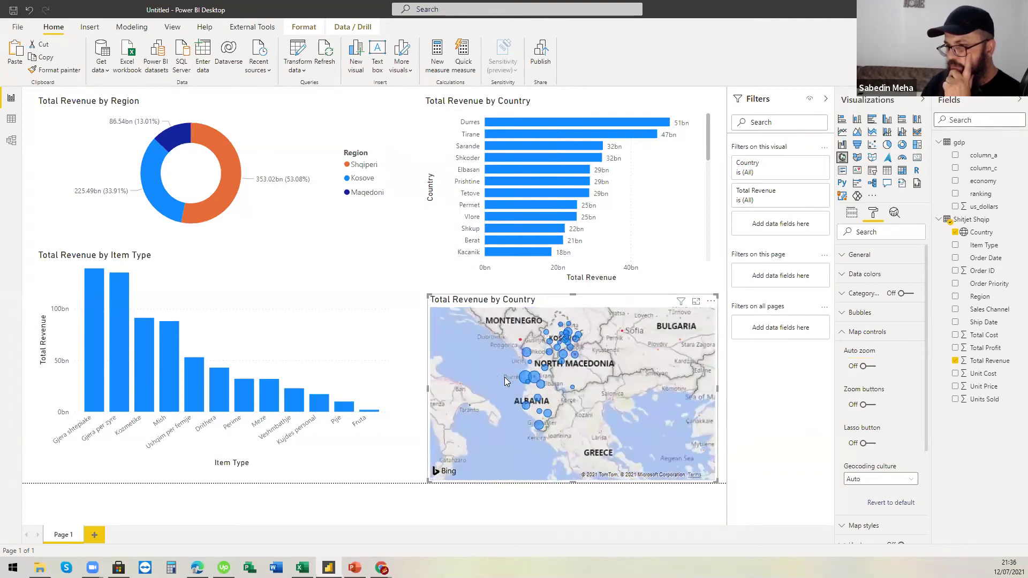
# Cross-highlight the report by the Permet, Prishtine, Elbasan, Shkoder and Sarande bars in turn, and clear the highlighting
pyautogui.click(540, 204)
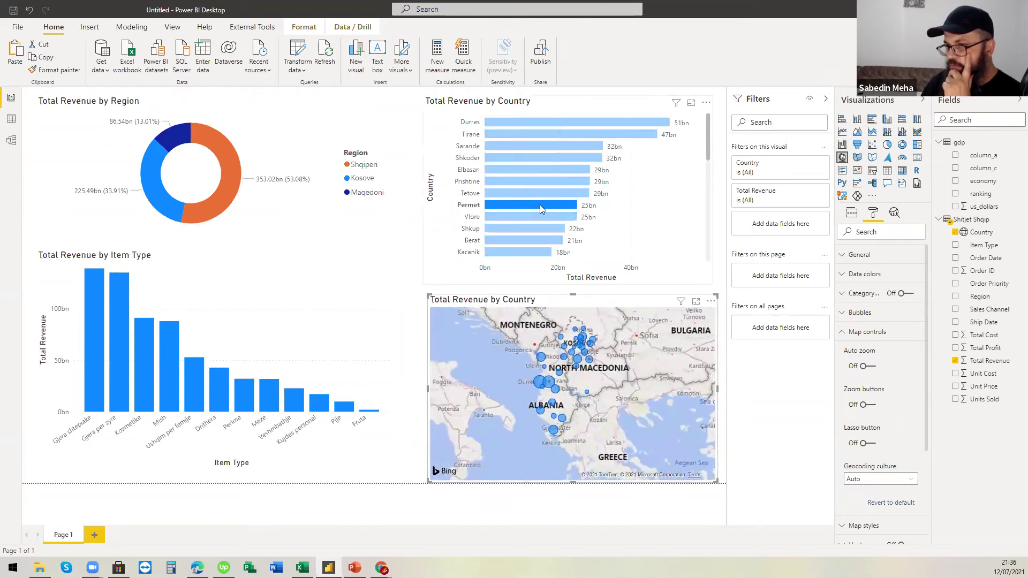
pyautogui.click(541, 180)
pyautogui.click(544, 169)
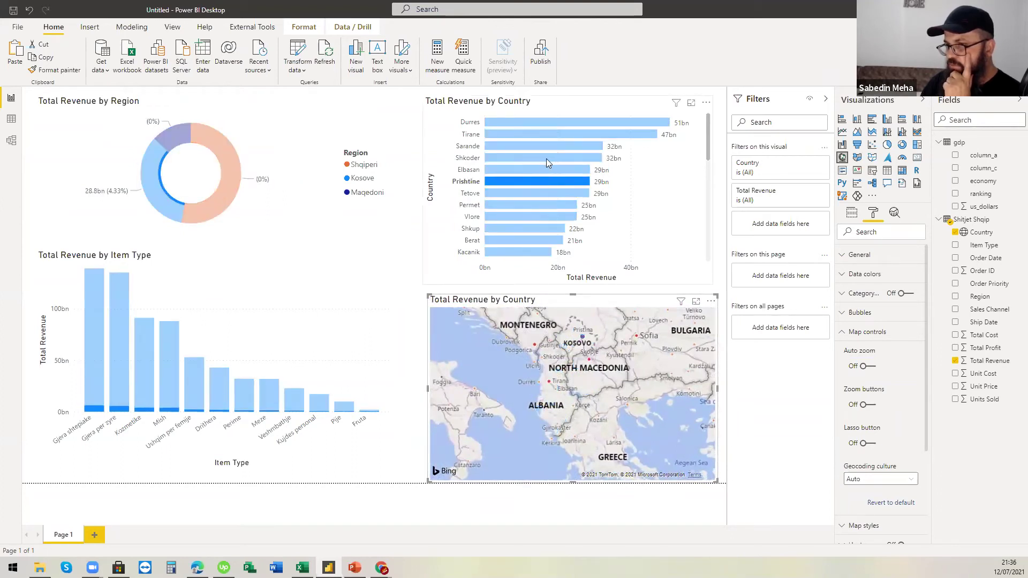
pyautogui.click(547, 157)
pyautogui.click(551, 144)
pyautogui.click(551, 157)
pyautogui.click(550, 169)
pyautogui.click(575, 241)
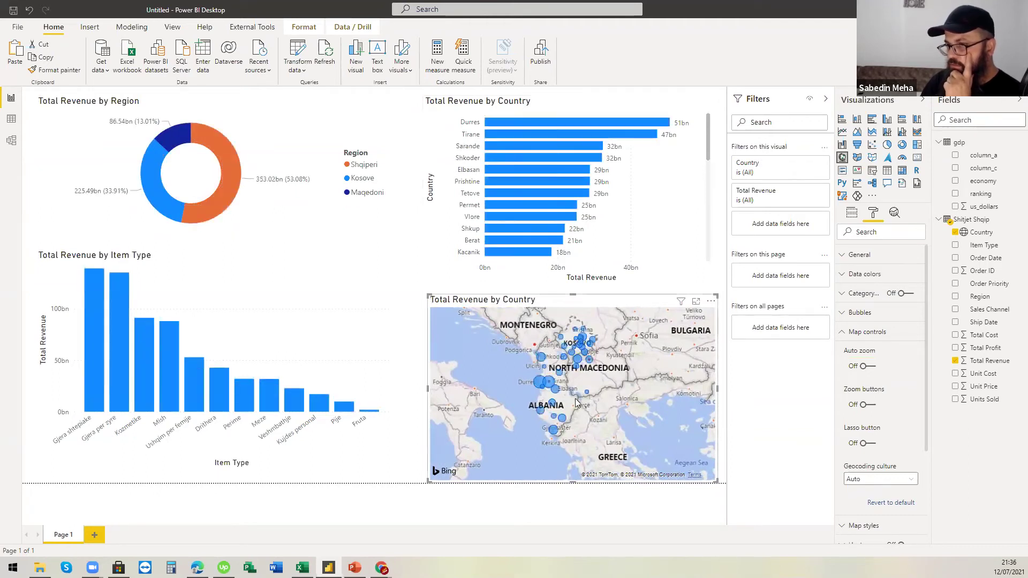
# Highlight the Durres, Shkoder, Tirane and Permet bubbles on the revenue map one at a time, and clear the selection
pyautogui.click(539, 381)
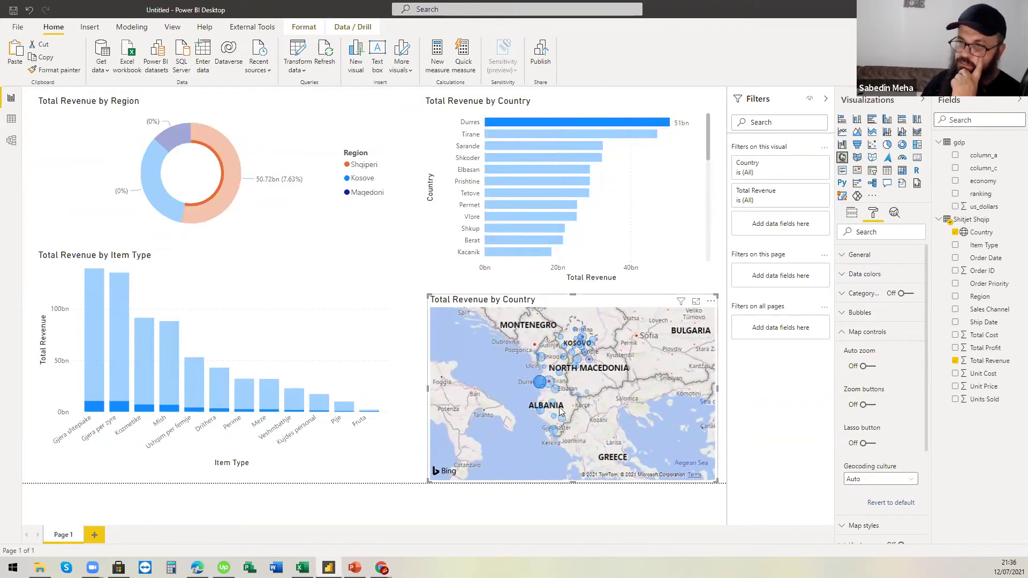
pyautogui.click(541, 357)
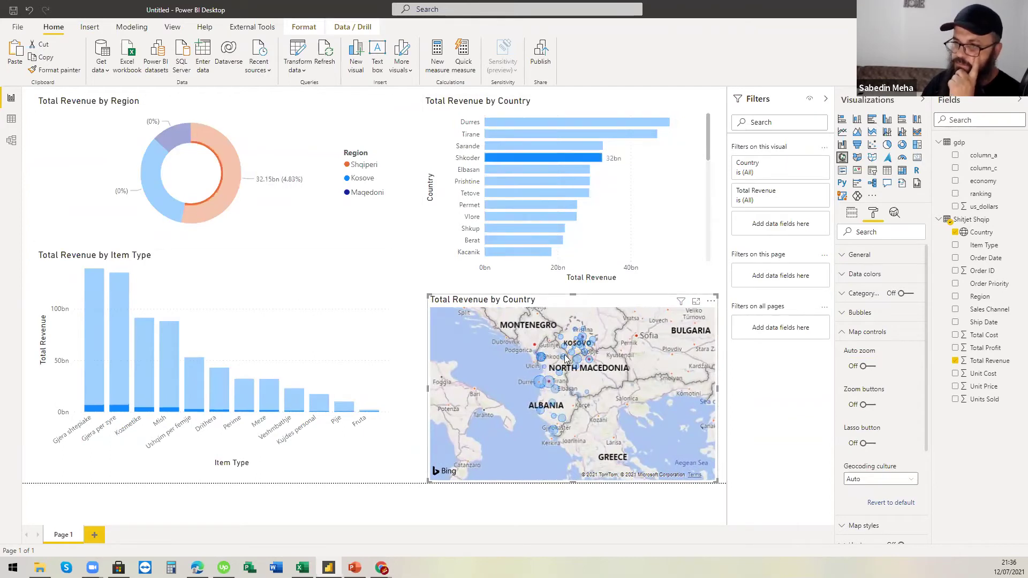
pyautogui.click(593, 344)
pyautogui.click(593, 344)
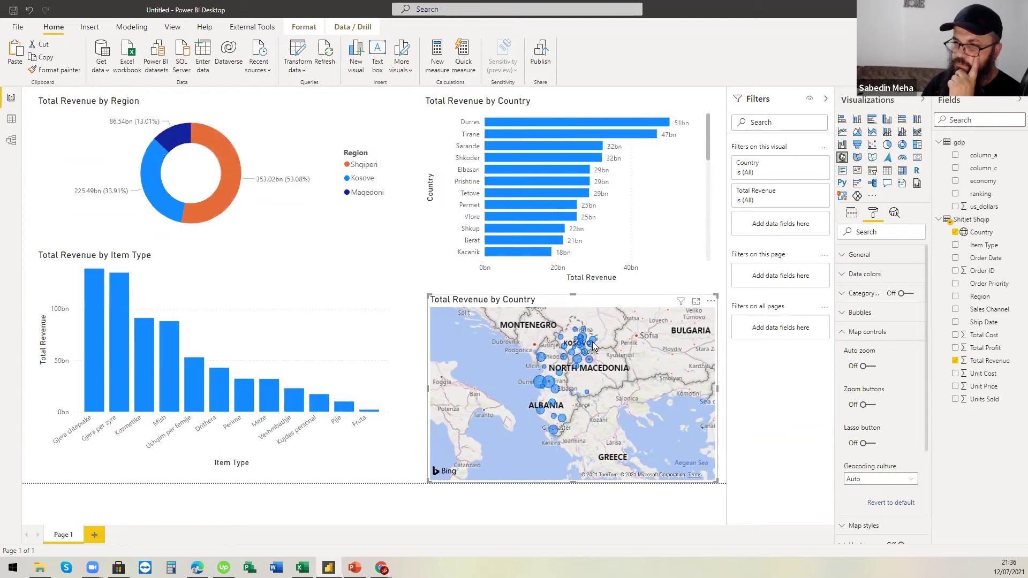
pyautogui.click(549, 382)
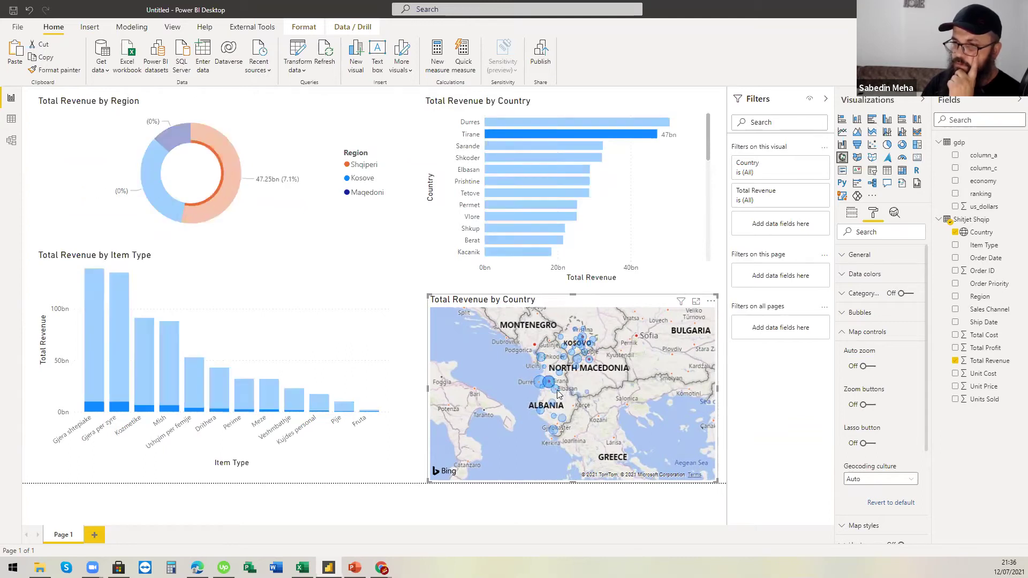
pyautogui.click(555, 388)
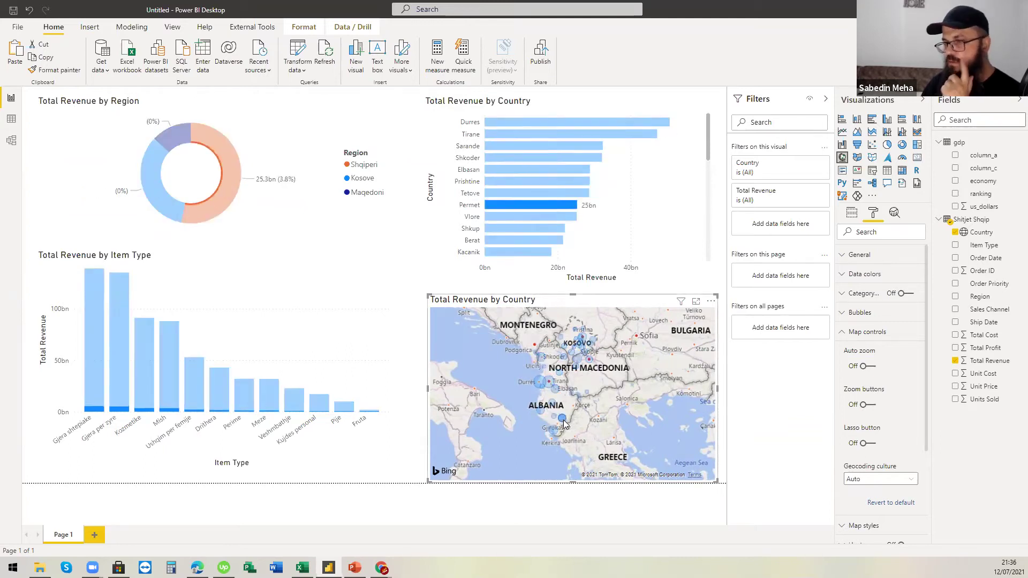
pyautogui.click(563, 425)
# Shrink the Total Revenue by Country map slightly in height and width from its lower-left corner
pyautogui.moveTo(434, 485); pyautogui.dragTo(382, 463)
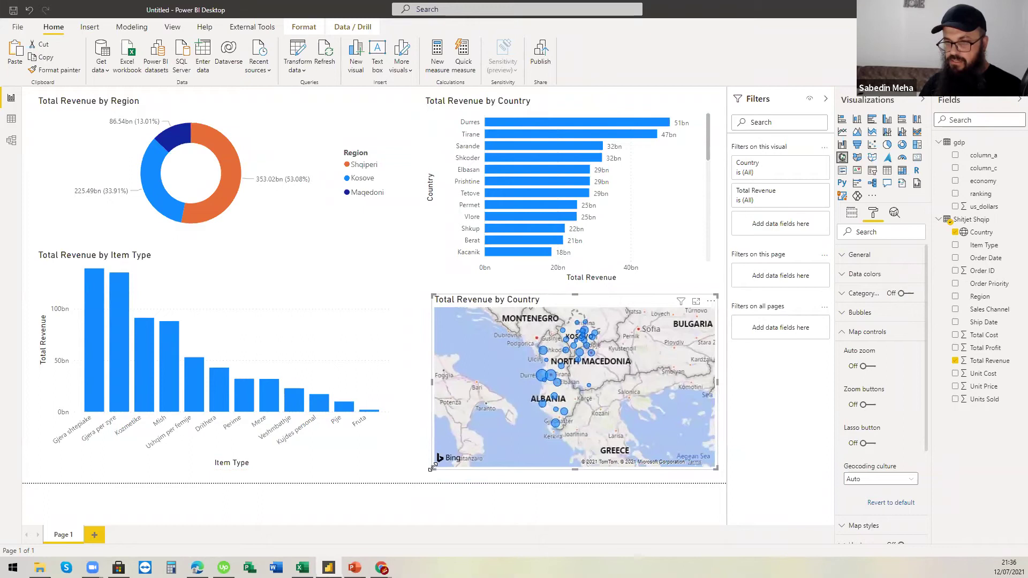
pyautogui.moveTo(432, 468); pyautogui.dragTo(439, 469)
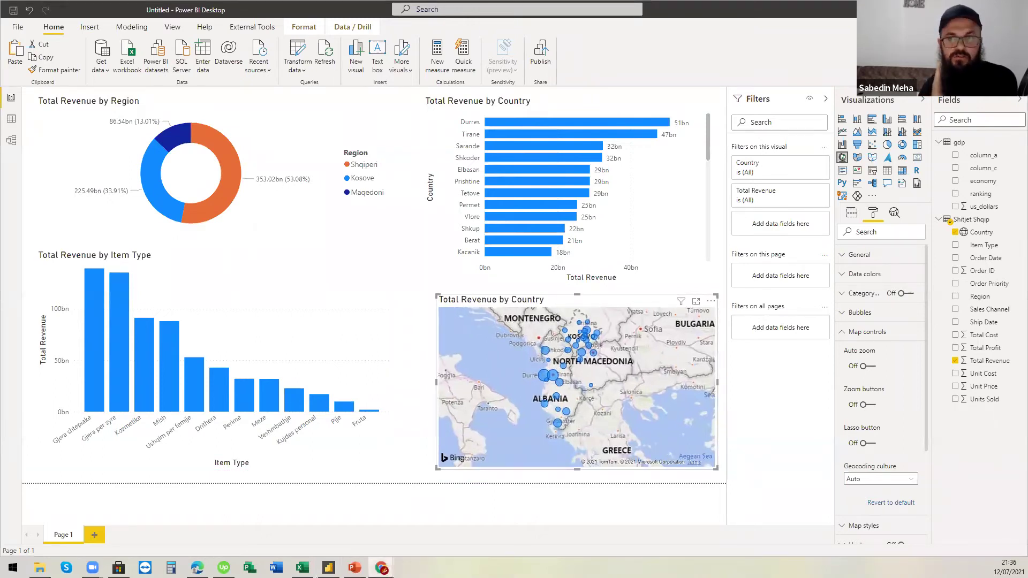
# Switch to Chrome and look through the car table on the Asphalt 9 Performance Stats page
pyautogui.hotkey('alt', 'Tab')
pyautogui.scroll(10, 180, 170)
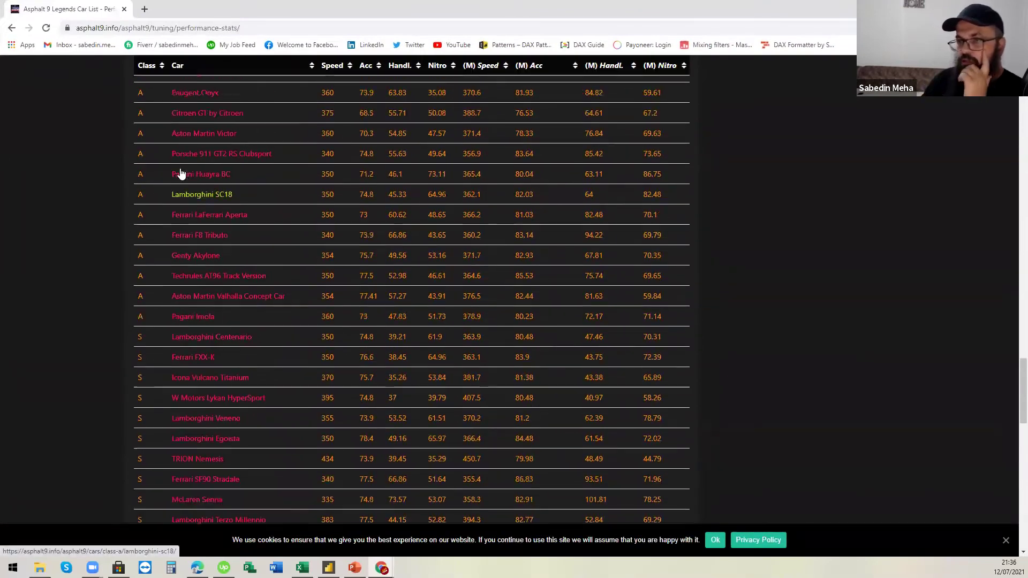
pyautogui.scroll(10, 180, 173)
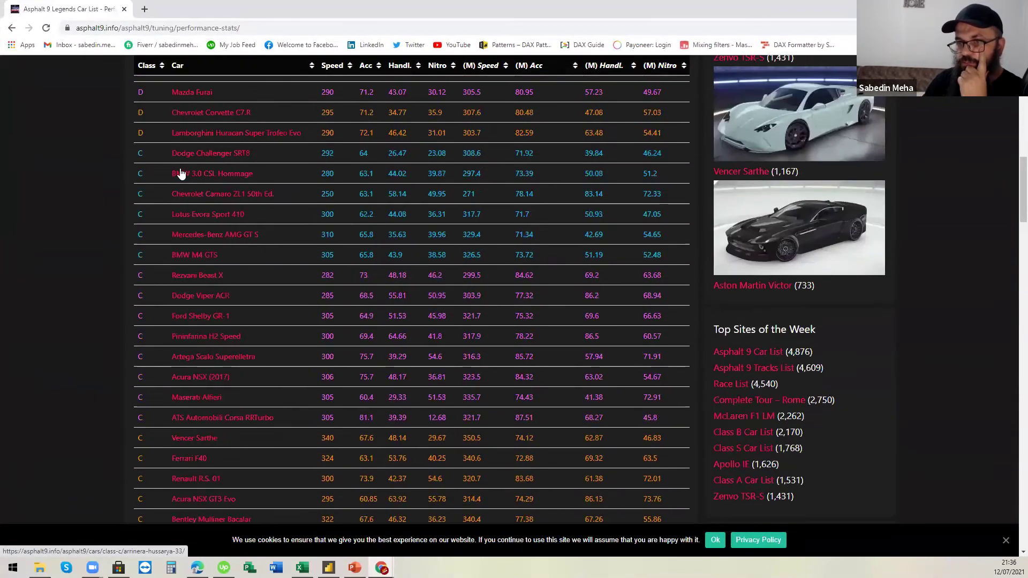
pyautogui.scroll(5, 181, 173)
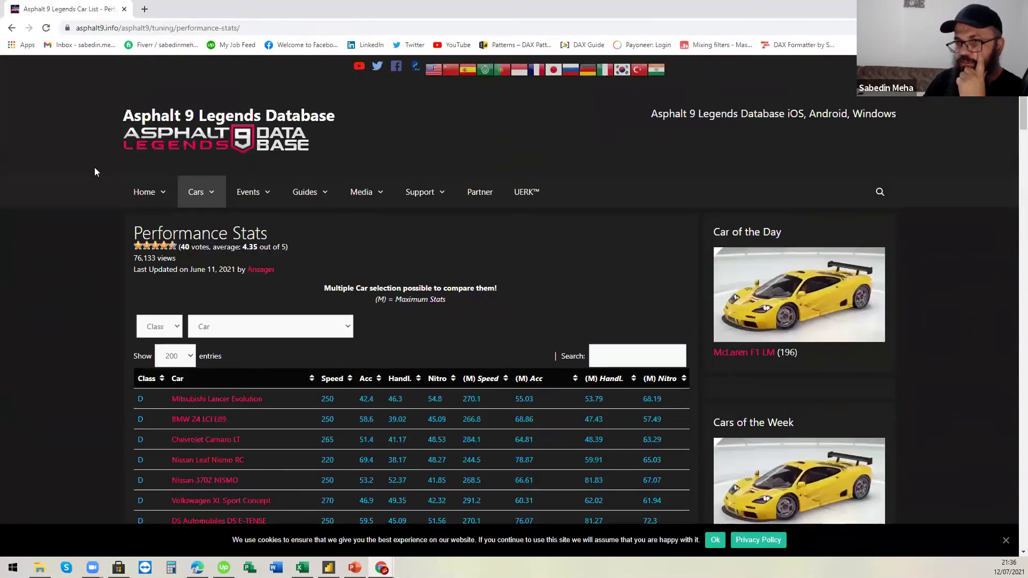
pyautogui.scroll(-10, 316, 254)
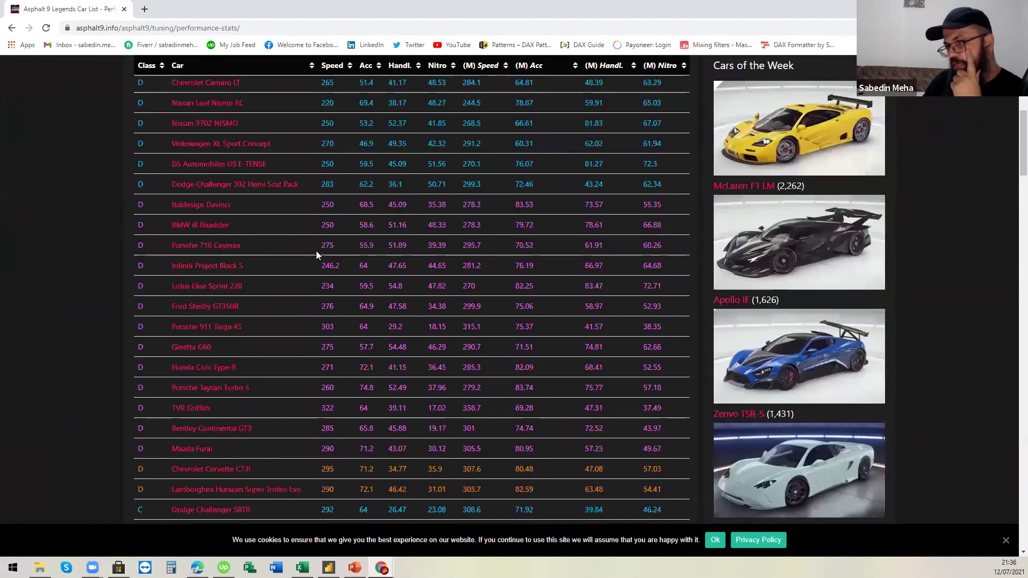
pyautogui.scroll(-20, 316, 252)
pyautogui.scroll(6, 316, 252)
pyautogui.scroll(15, 316, 252)
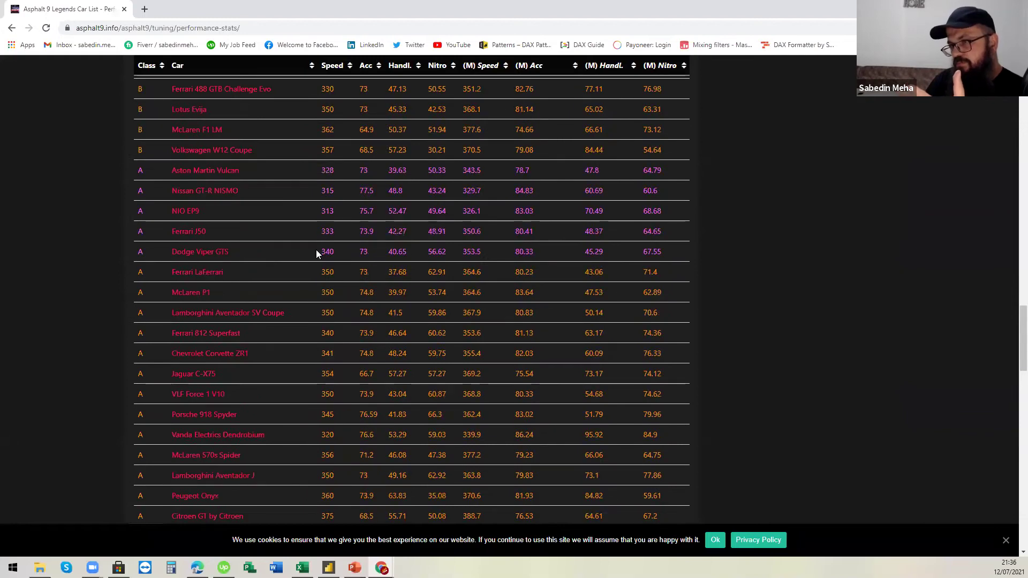
pyautogui.scroll(8, 316, 253)
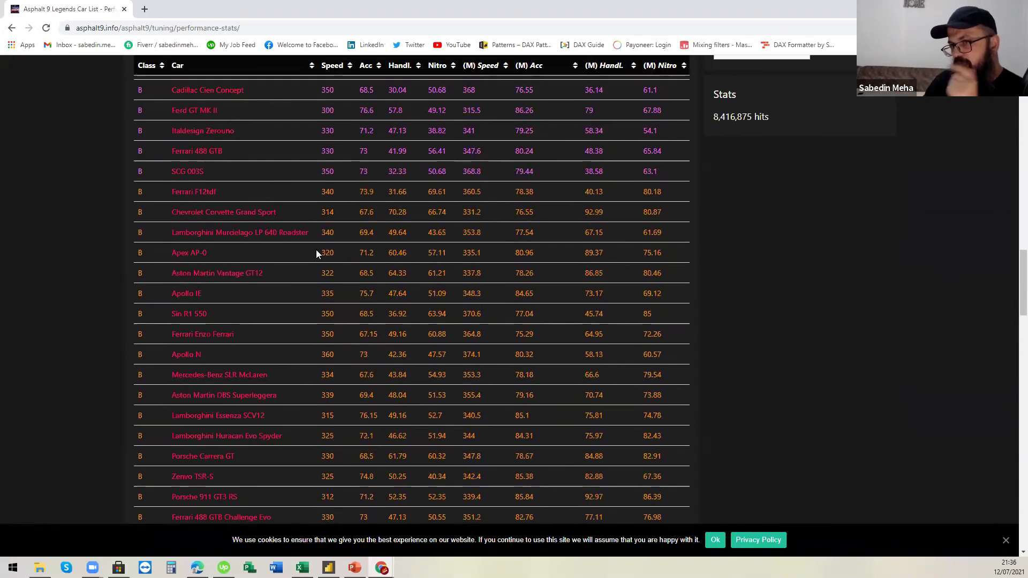
pyautogui.scroll(15, 316, 254)
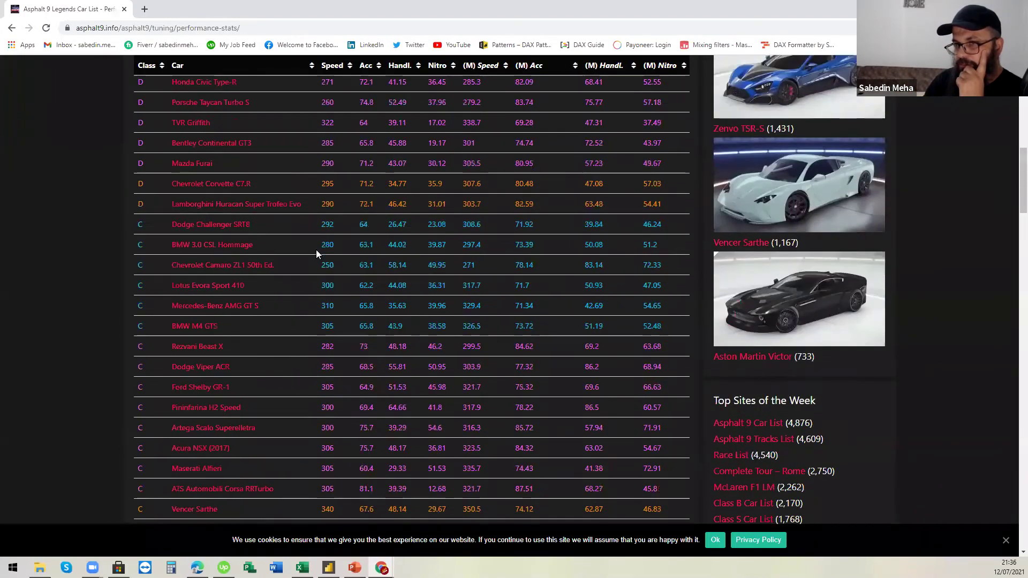
# Copy the web address of the Asphalt 9 Performance Stats page
pyautogui.scroll(20, 316, 250)
pyautogui.click(217, 32)
pyautogui.hotkey('ctrl', 'c')
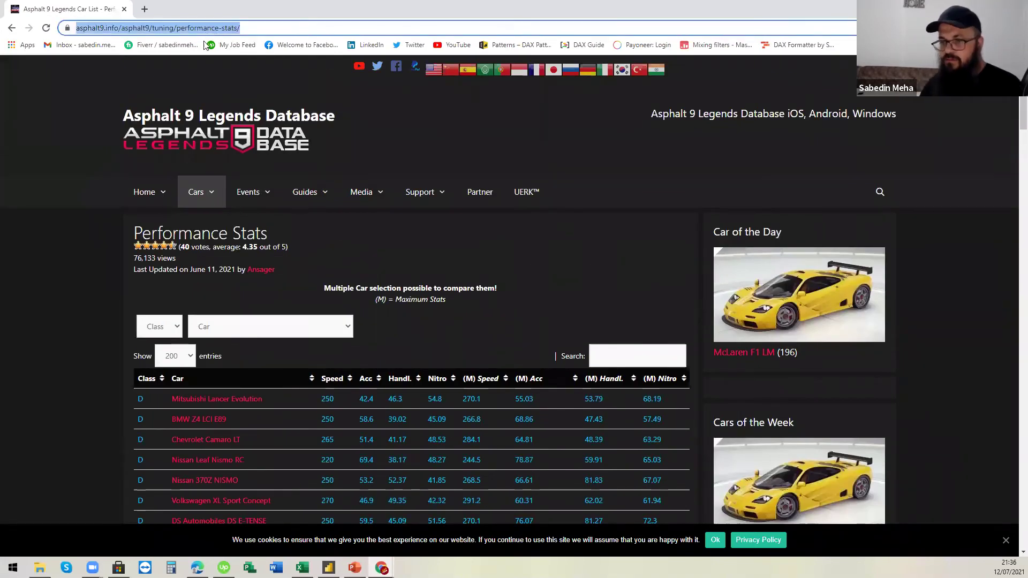
pyautogui.click(328, 568)
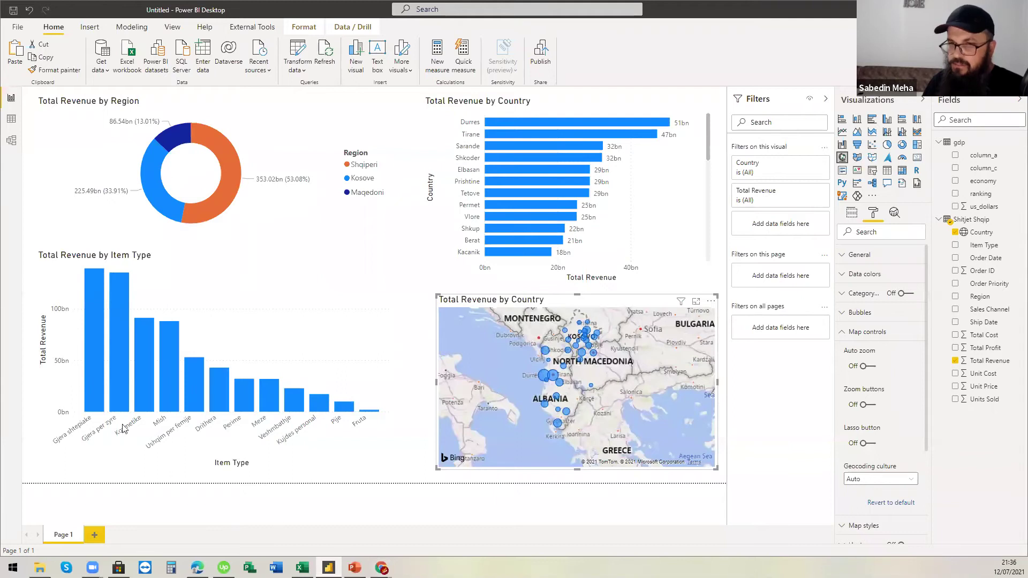
pyautogui.click(101, 64)
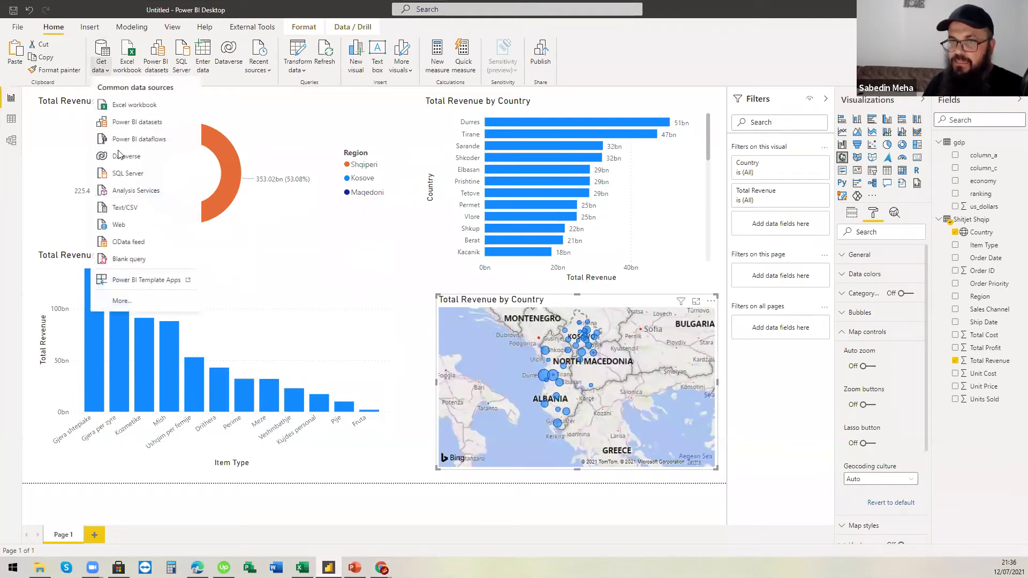
pyautogui.click(118, 226)
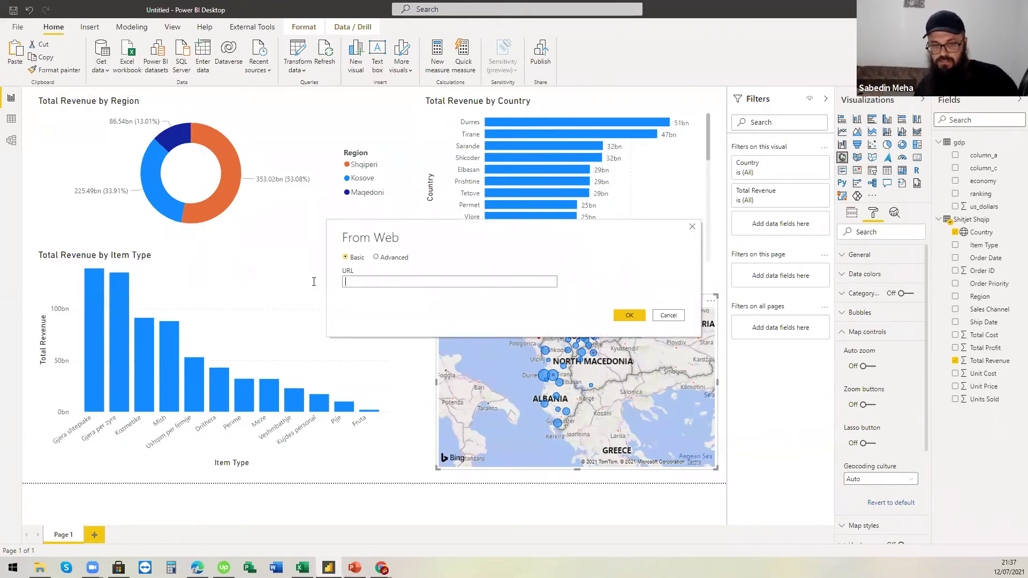
pyautogui.hotkey('ctrl', 'v')
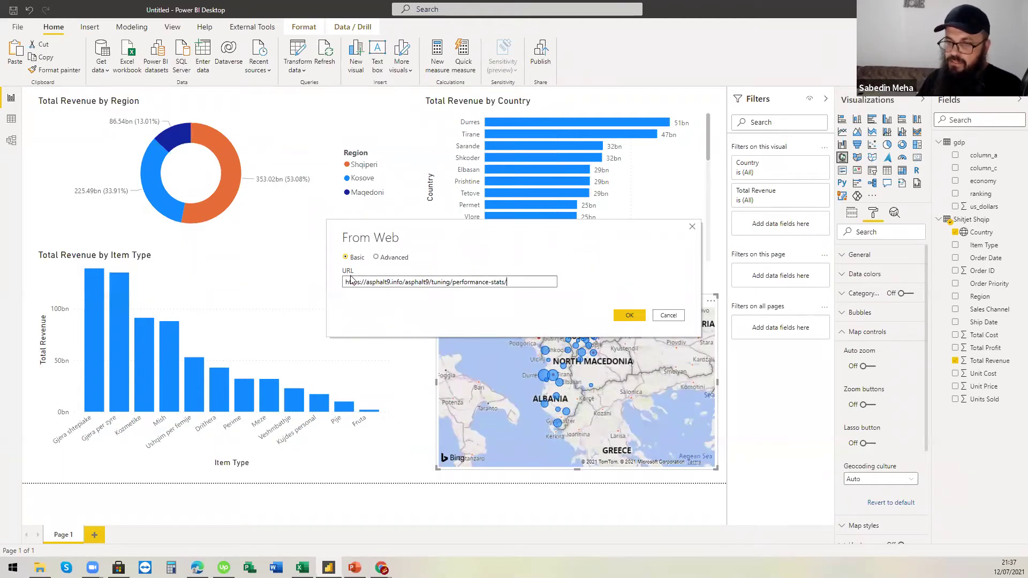
pyautogui.click(639, 317)
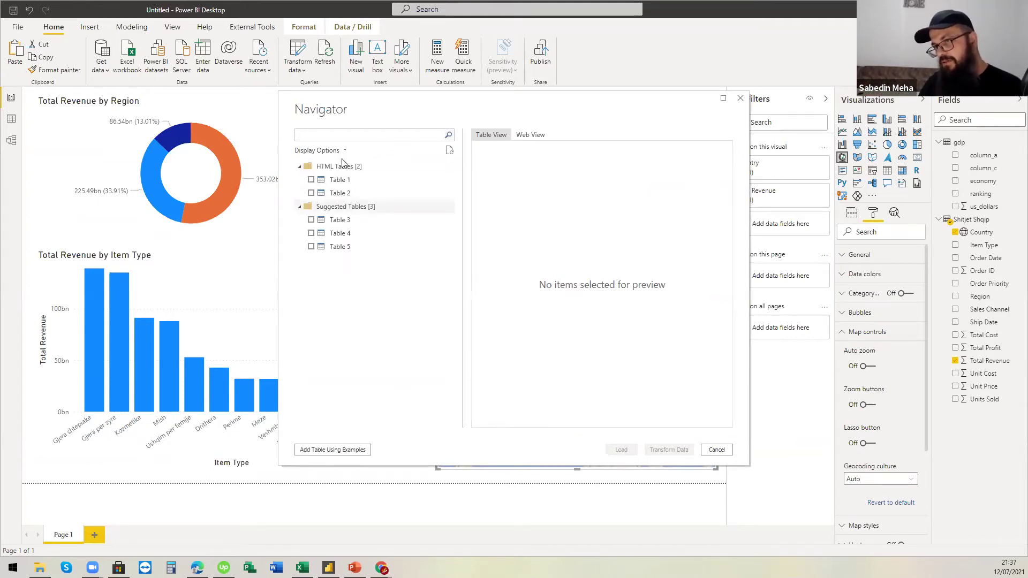
# Preview the suggested tables Table 3, Table 4 and Table 5, and return to the preview of Table 3
pyautogui.click(331, 222)
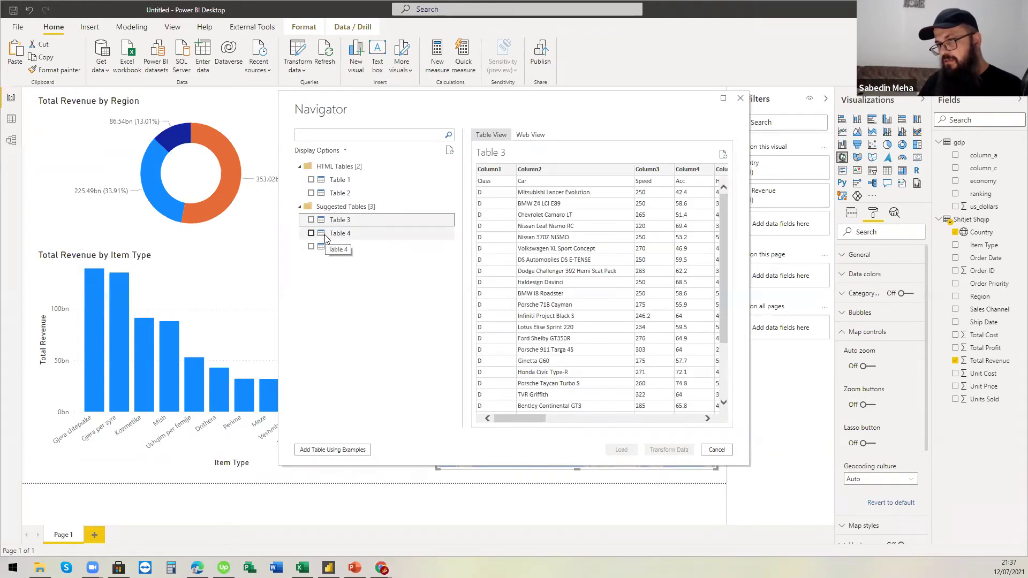
pyautogui.click(327, 240)
pyautogui.click(328, 247)
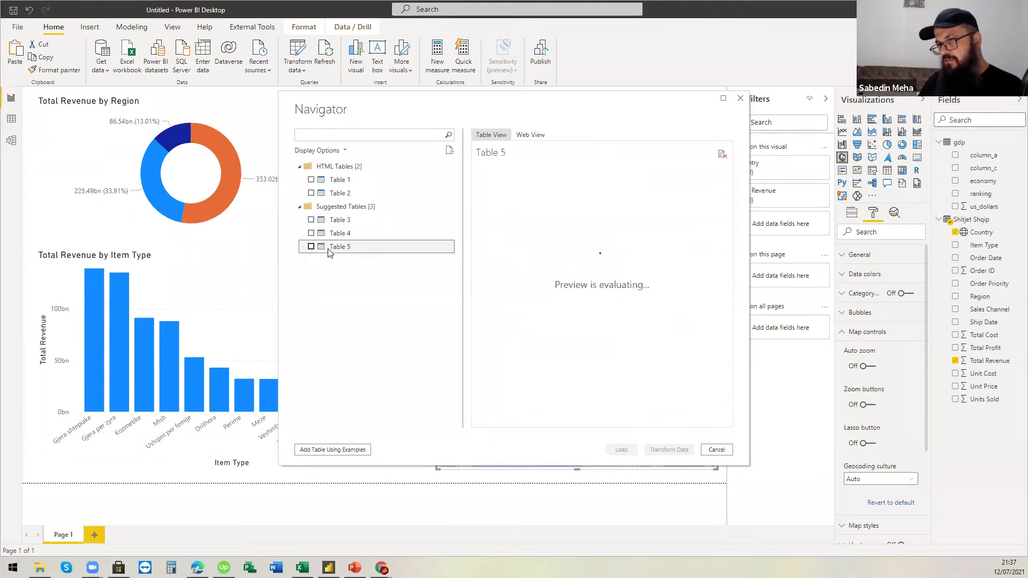
pyautogui.click(323, 224)
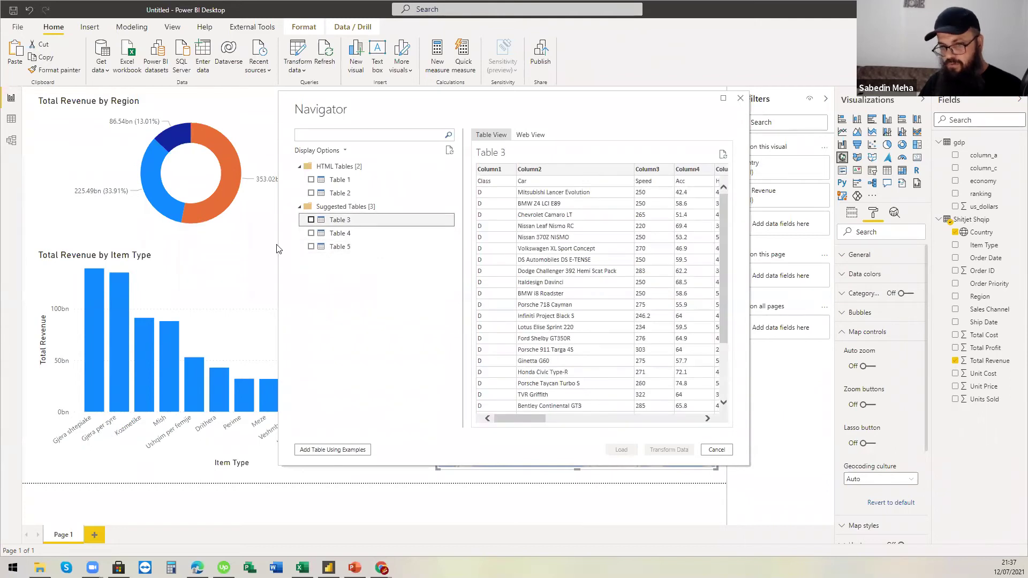
pyautogui.moveTo(517, 417); pyautogui.dragTo(493, 413)
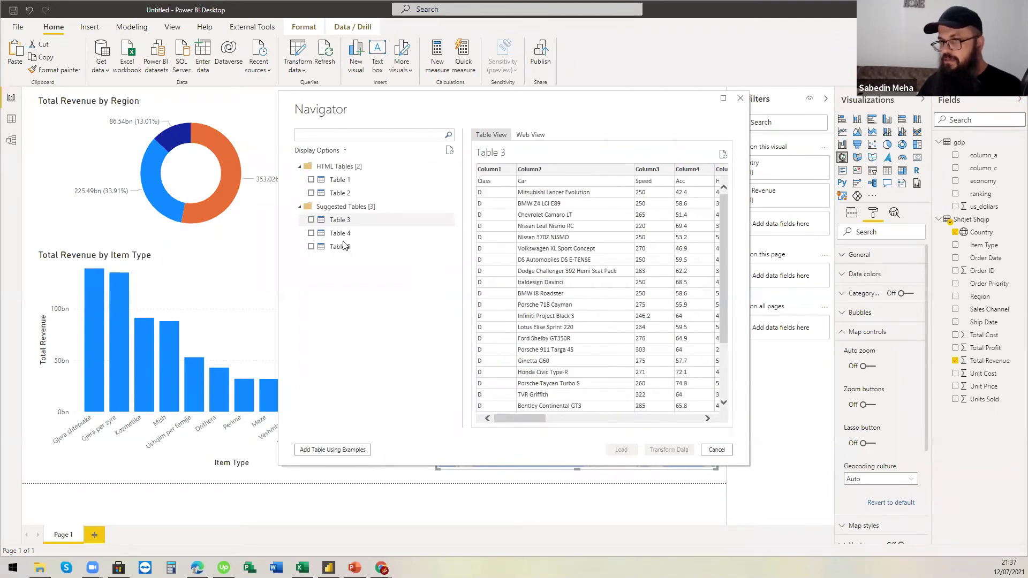
# Select Table 3 for import, check its columns against the Asphalt 9 web page in Chrome, and load it
pyautogui.click(310, 221)
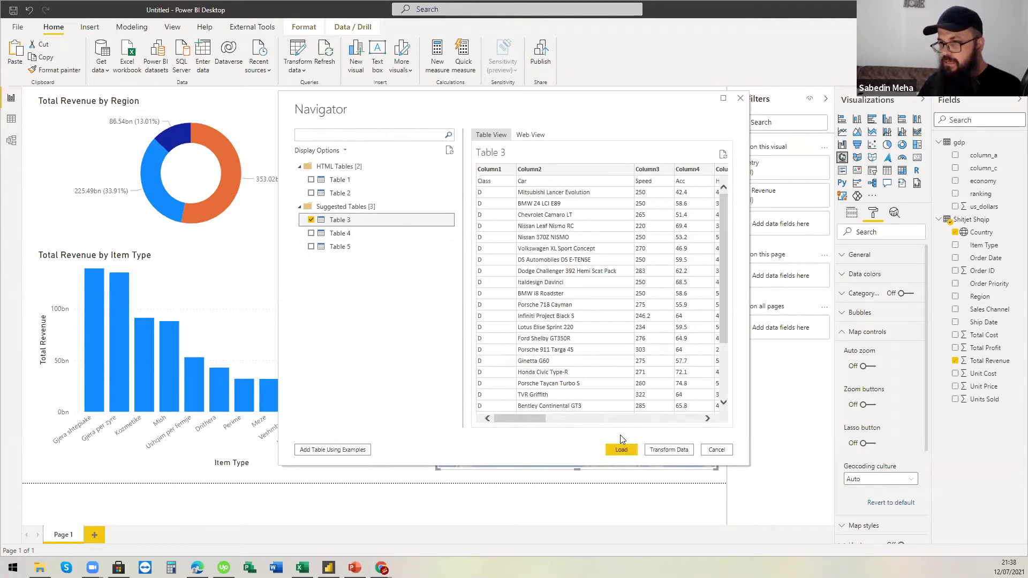
pyautogui.moveTo(532, 419); pyautogui.dragTo(544, 422)
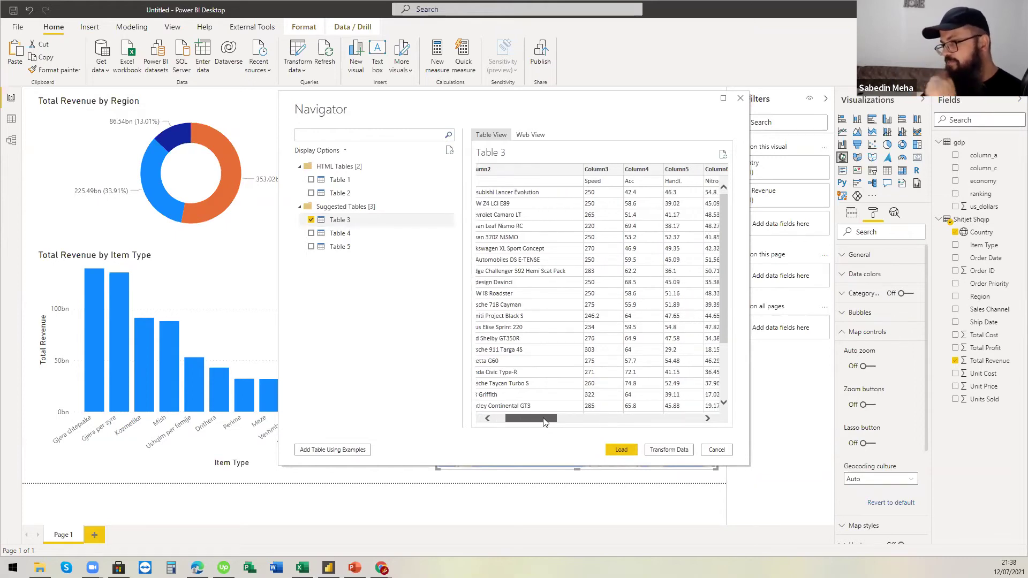
pyautogui.moveTo(551, 422); pyautogui.dragTo(617, 420)
pyautogui.moveTo(635, 421); pyautogui.dragTo(513, 418)
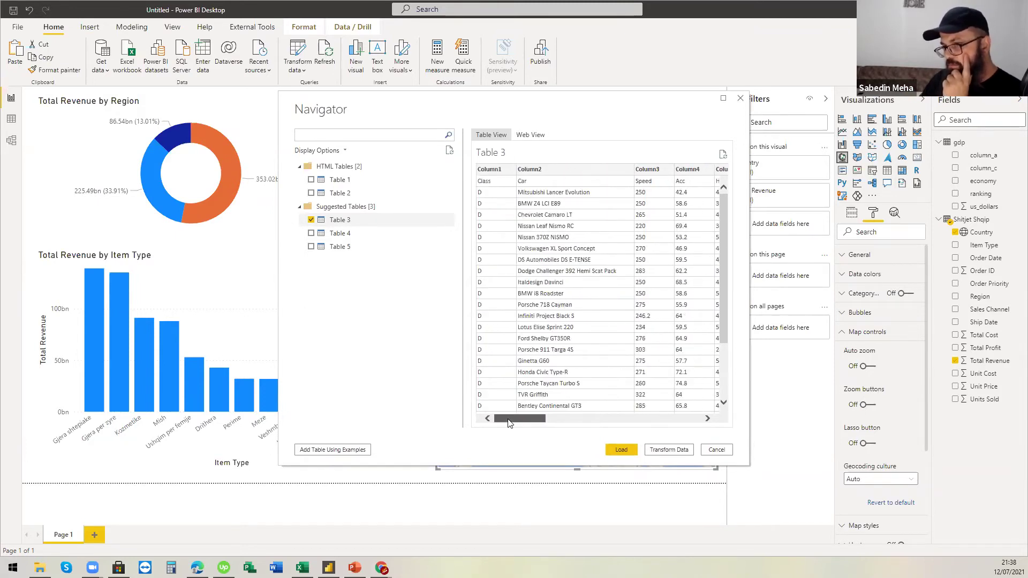
pyautogui.hotkey('alt', 'Tab')
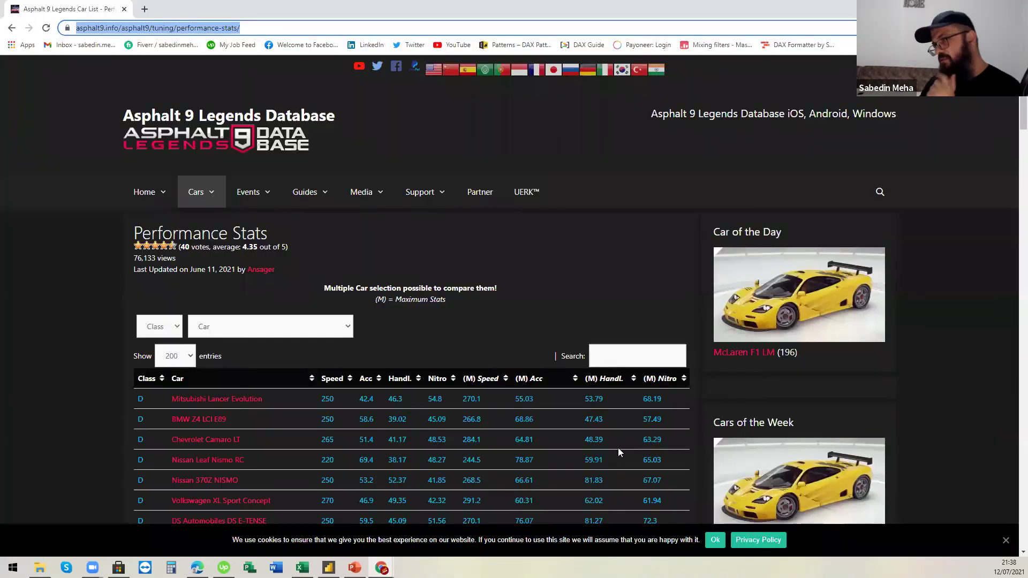
pyautogui.hotkey('alt', 'Tab')
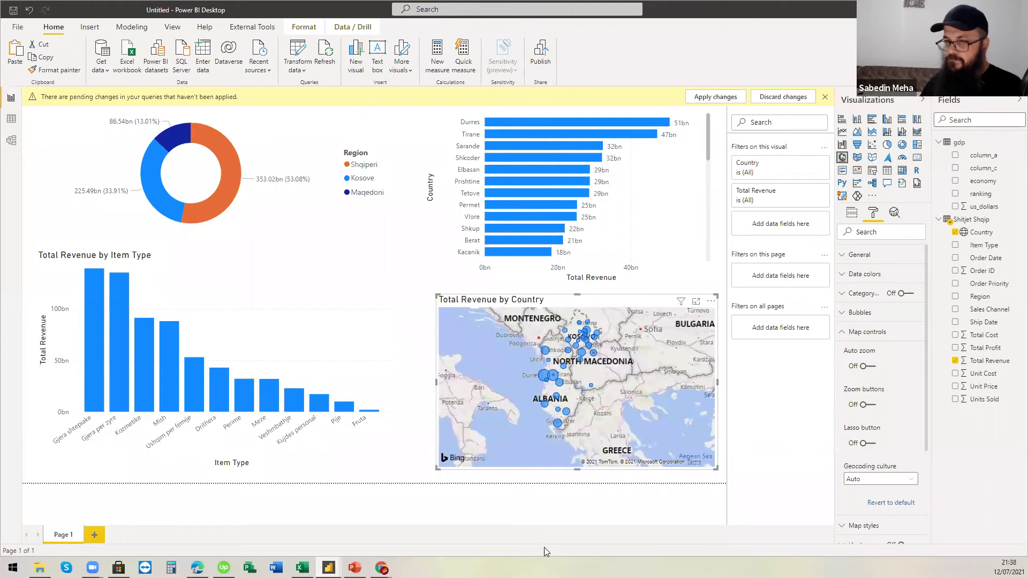
pyautogui.moveTo(328, 566)
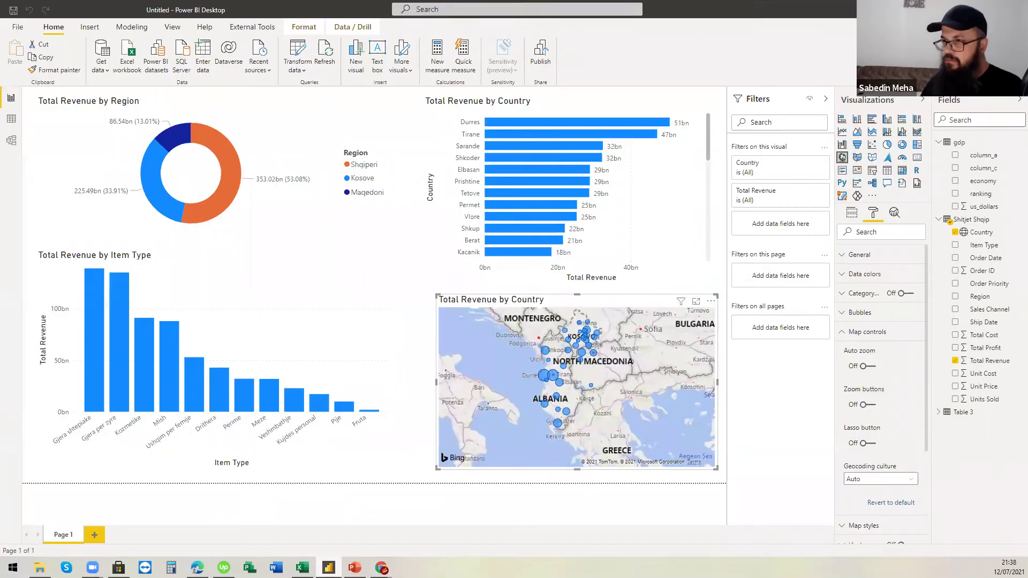
# Collapse the Shitjet Shqip and gdp tables, expand Table 3, and compare its fields with the column headings on the web page
pyautogui.click(939, 220)
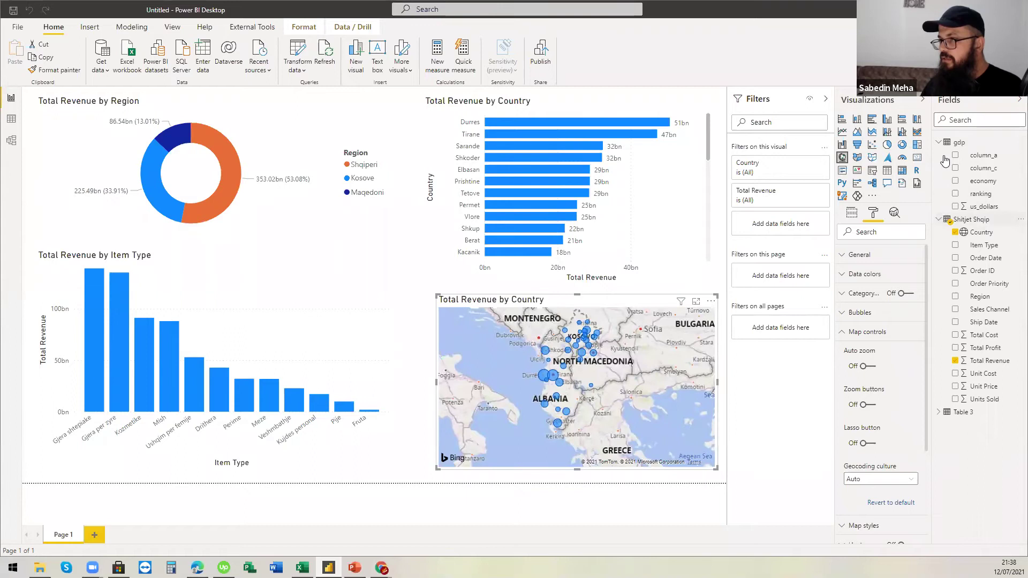
pyautogui.click(940, 143)
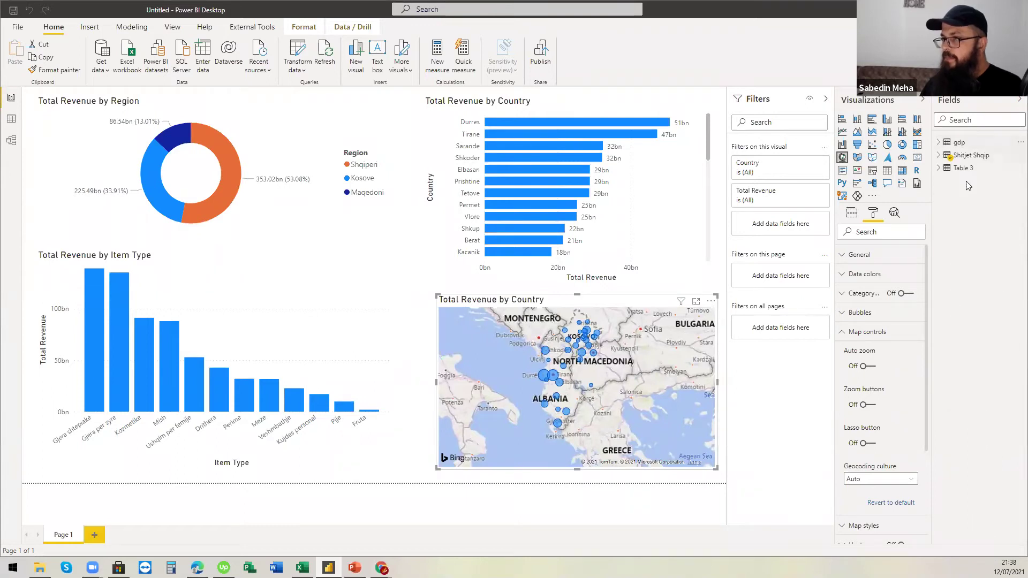
pyautogui.click(940, 168)
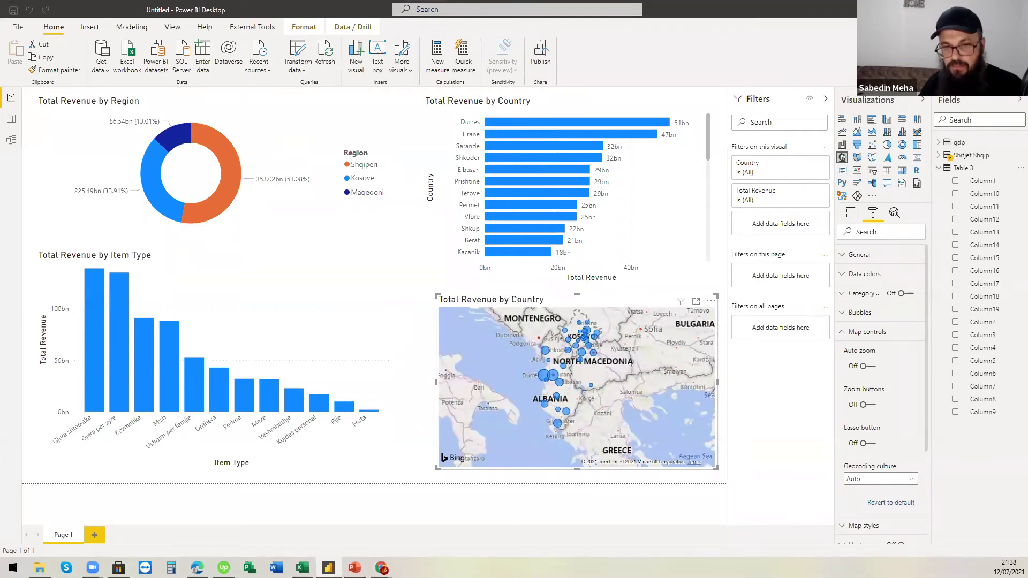
pyautogui.hotkey('alt', 'Tab')
pyautogui.scroll(-3, 407, 268)
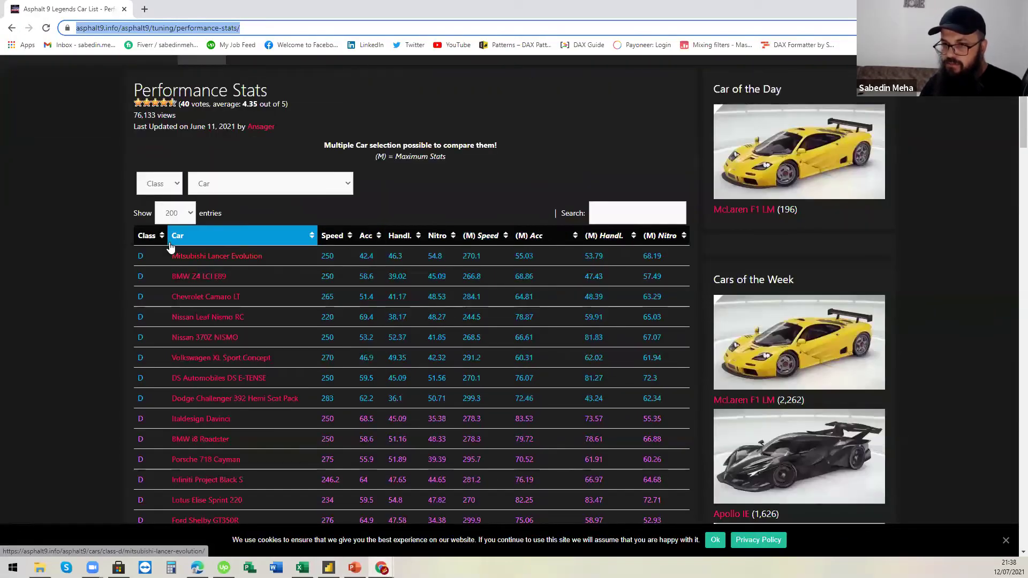
pyautogui.hotkey('alt', 'Tab')
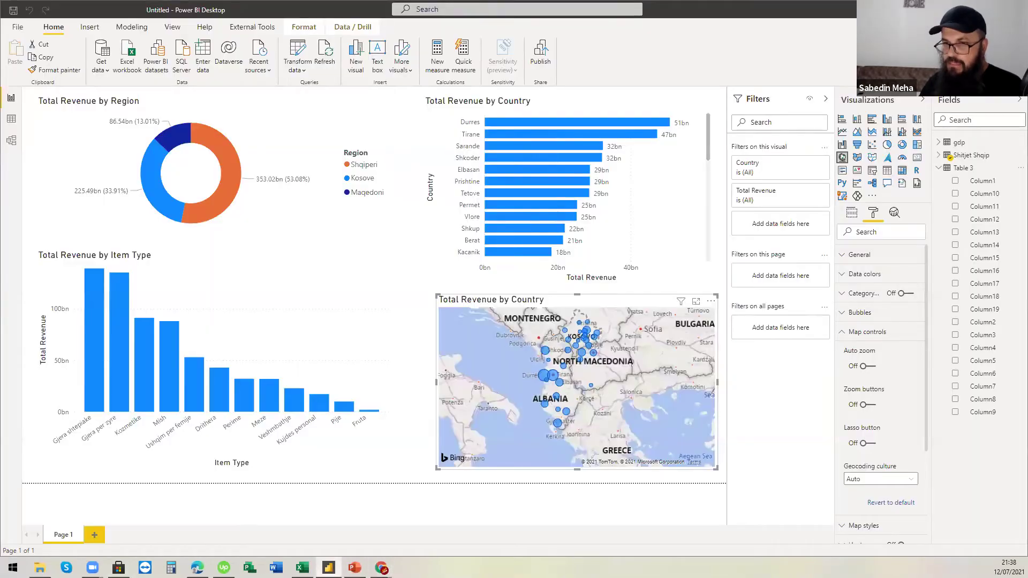
# Open Table 3 in the Data view and examine its columns and rows, comparing them with the car table on the web page
pyautogui.click(11, 119)
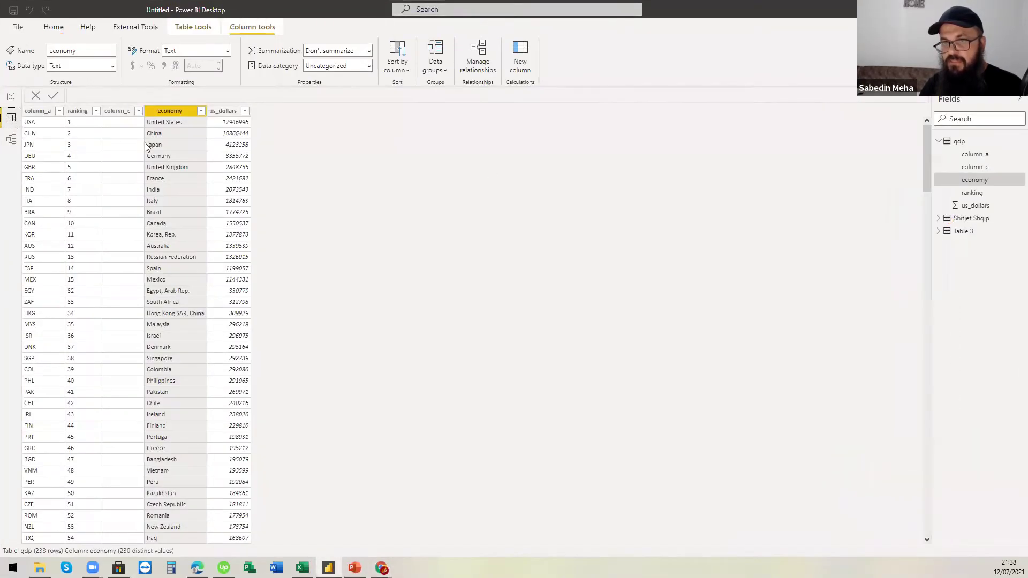
pyautogui.click(971, 232)
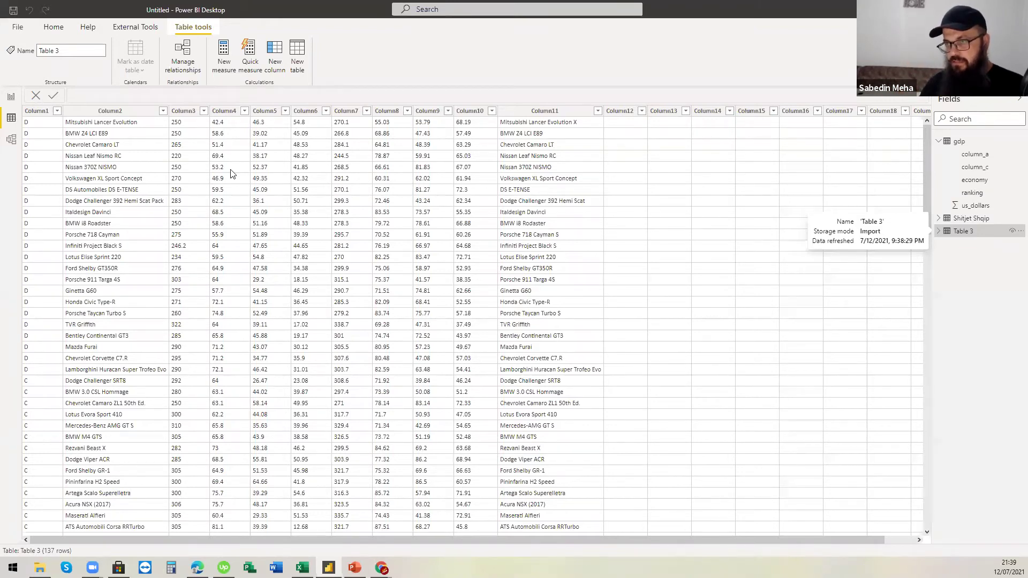
pyautogui.moveTo(464, 541); pyautogui.dragTo(608, 542)
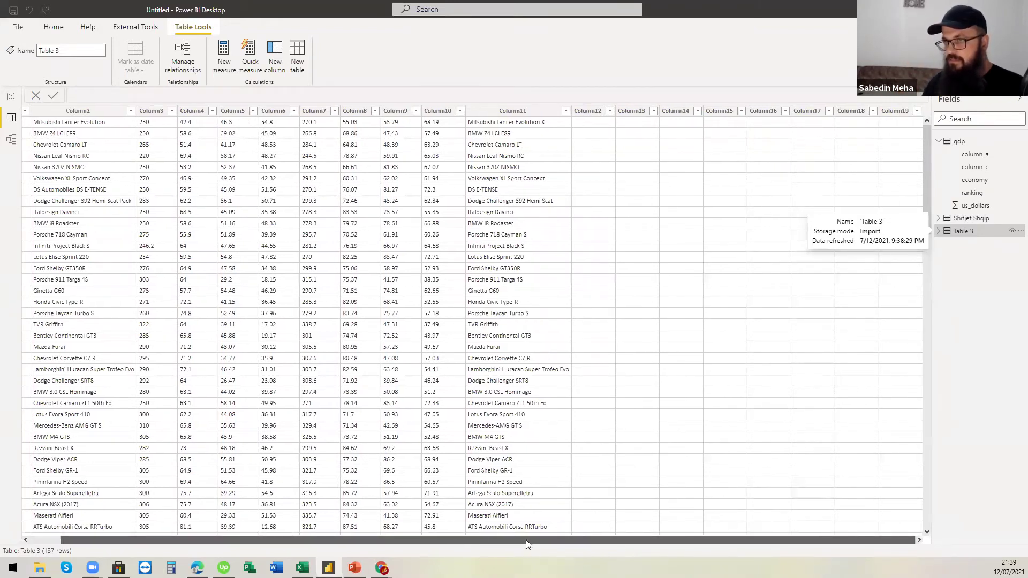
pyautogui.moveTo(526, 541); pyautogui.dragTo(391, 539)
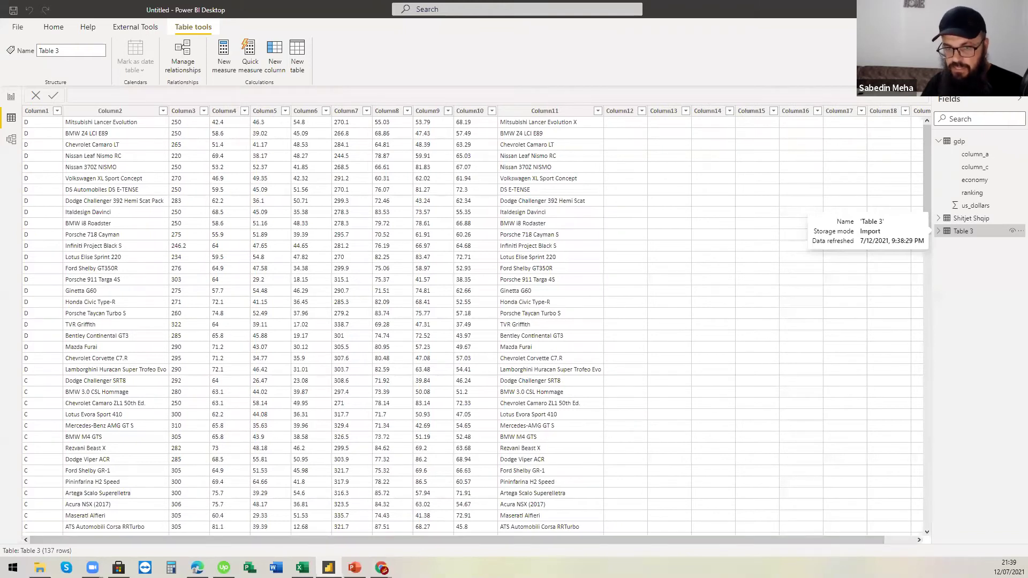
pyautogui.hotkey('alt', 'Tab')
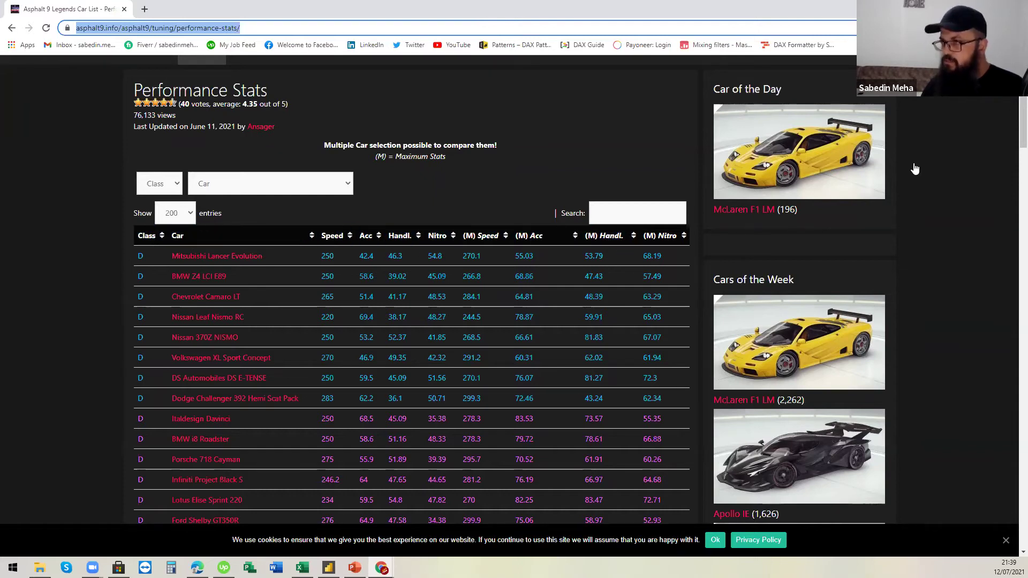
pyautogui.hotkey('alt', 'Tab')
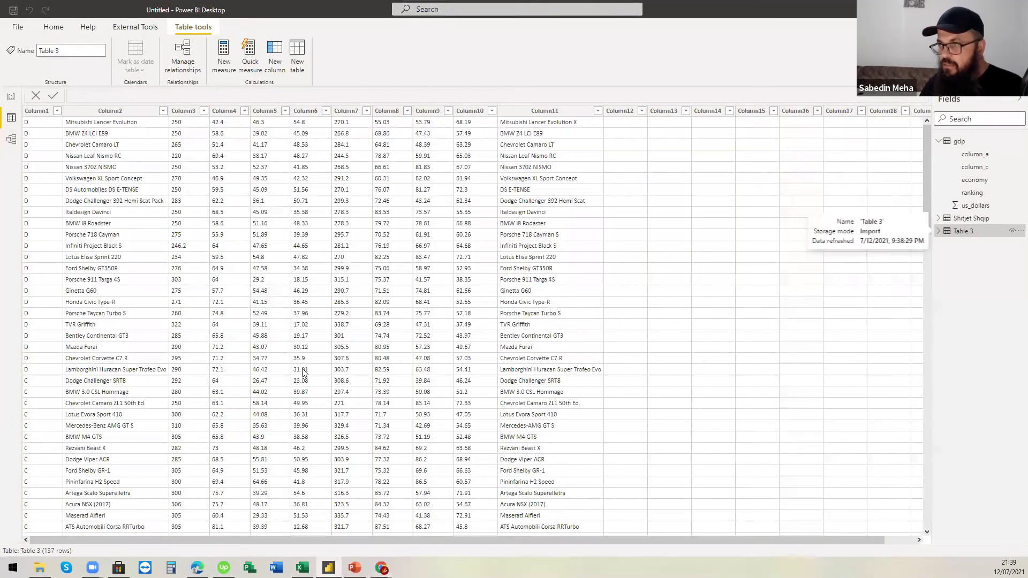
pyautogui.scroll(-5, 129, 171)
pyautogui.scroll(5, 139, 161)
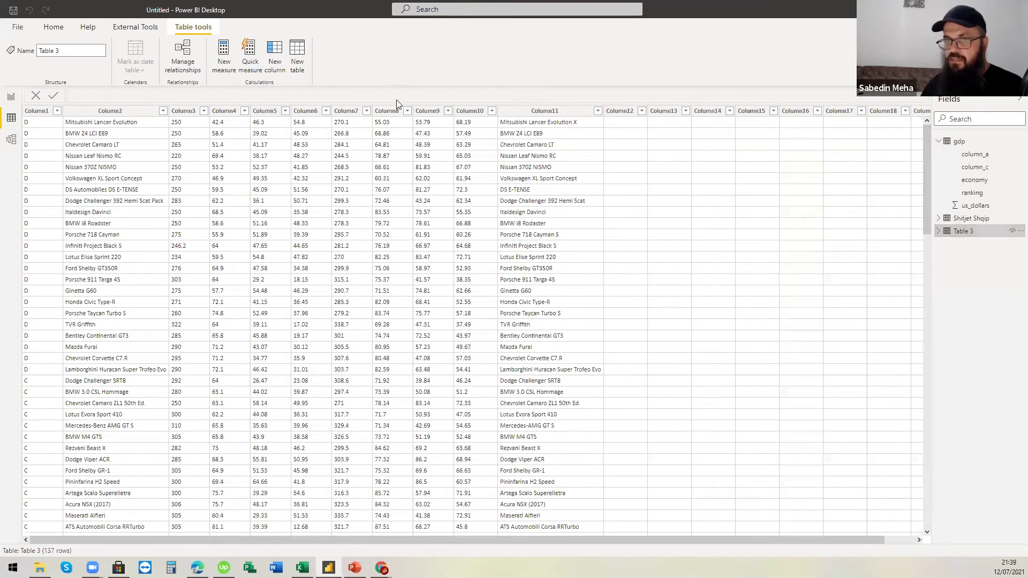
# Open the Power Query Editor with Transform data, after reviewing the Power BI components slide in PowerPoint
pyautogui.click(53, 27)
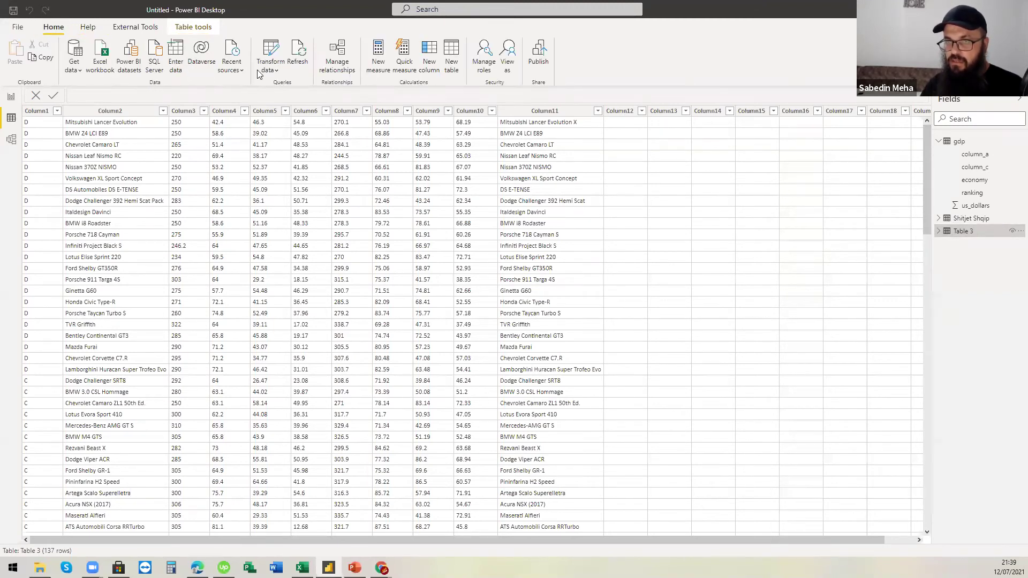
pyautogui.click(270, 51)
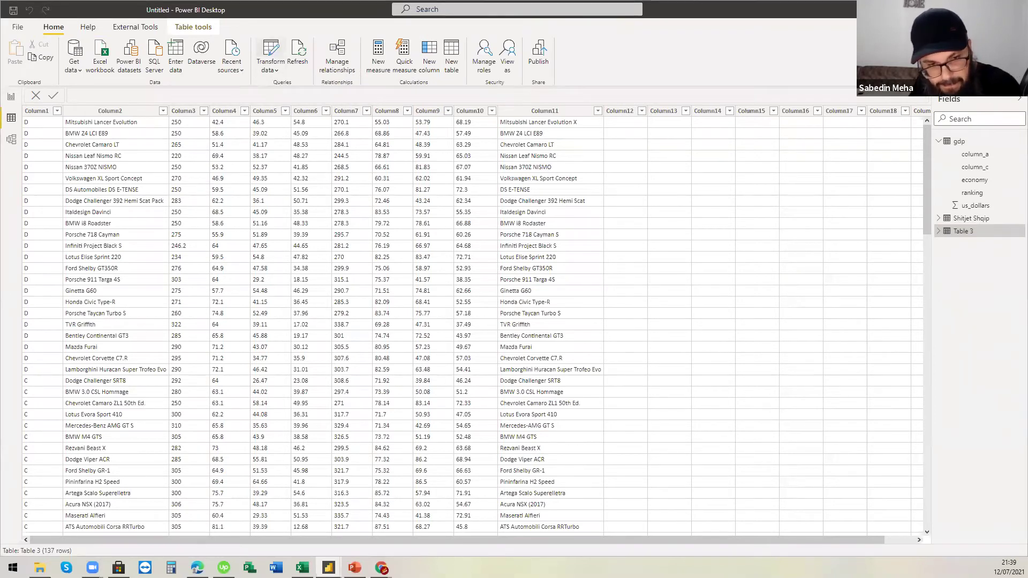
pyautogui.hotkey('alt', 'Tab')
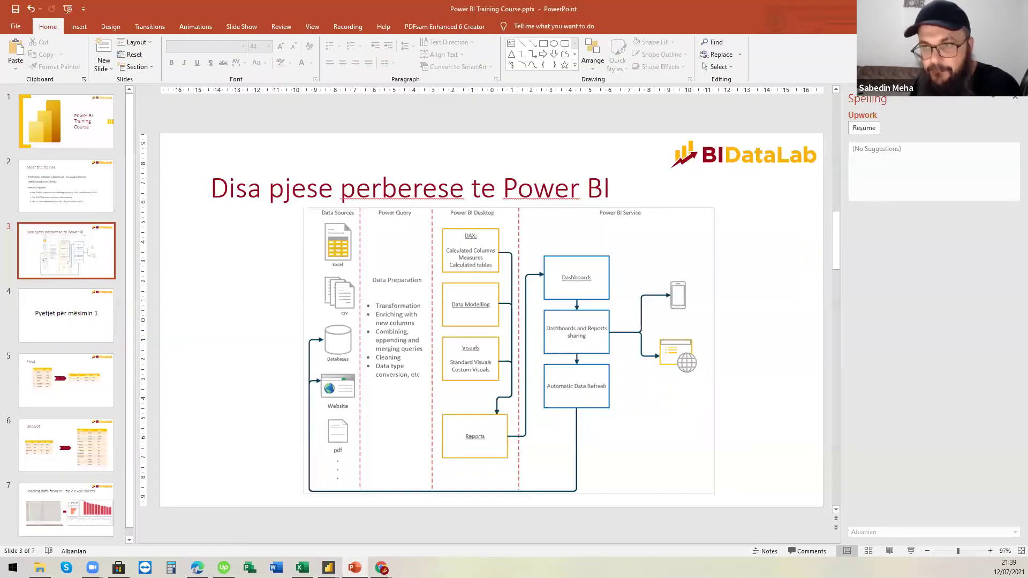
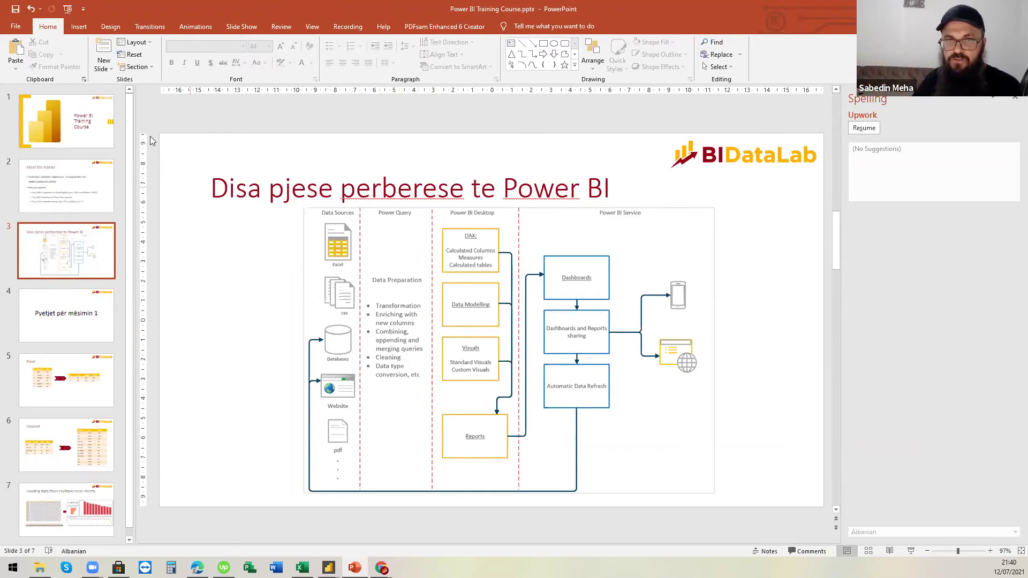
pyautogui.click(328, 567)
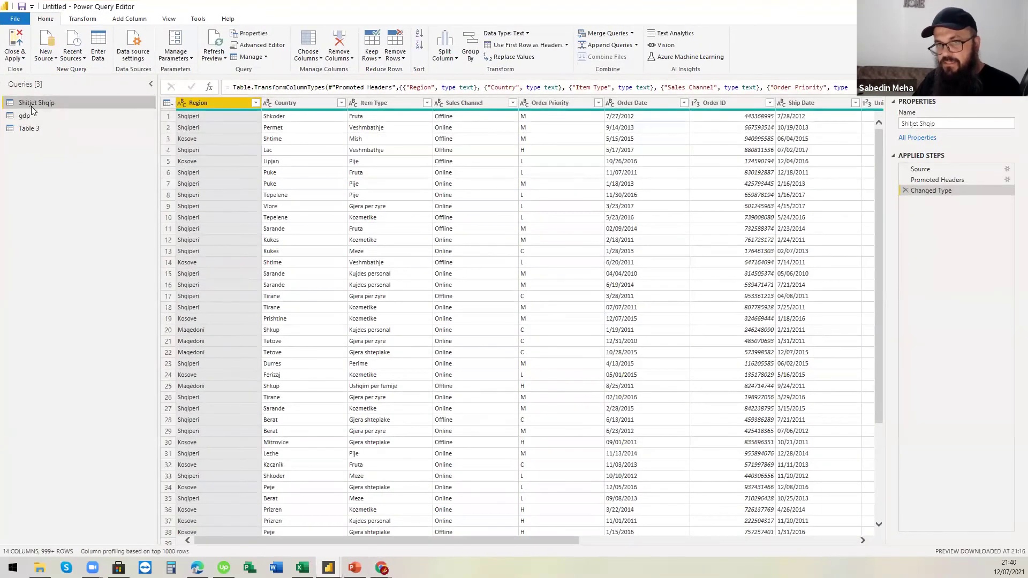
# Look through the gdp and Shitjet Shqip queries, and open the Table 3 query
pyautogui.click(25, 114)
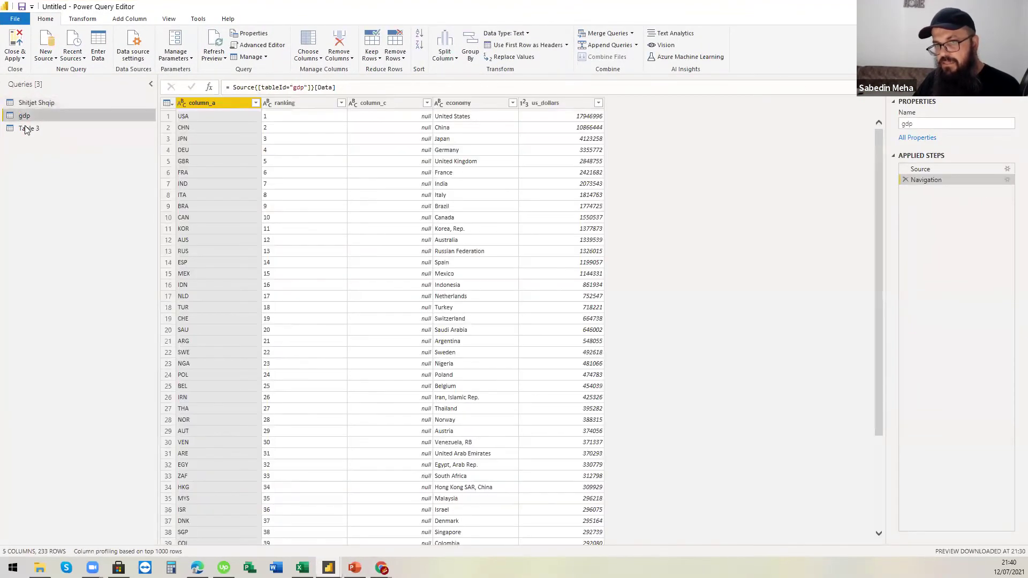
pyautogui.click(30, 103)
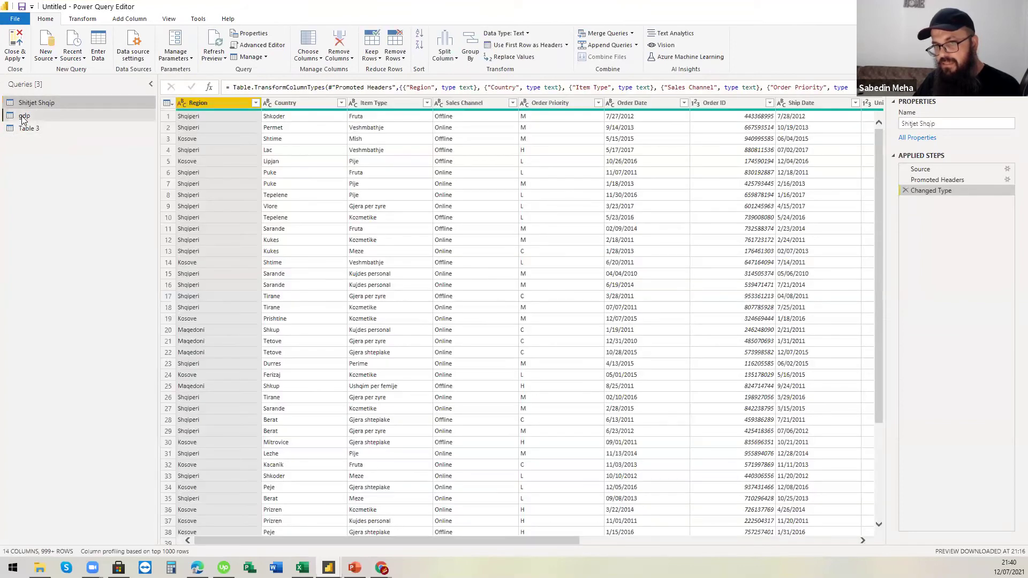
pyautogui.click(24, 115)
pyautogui.click(24, 130)
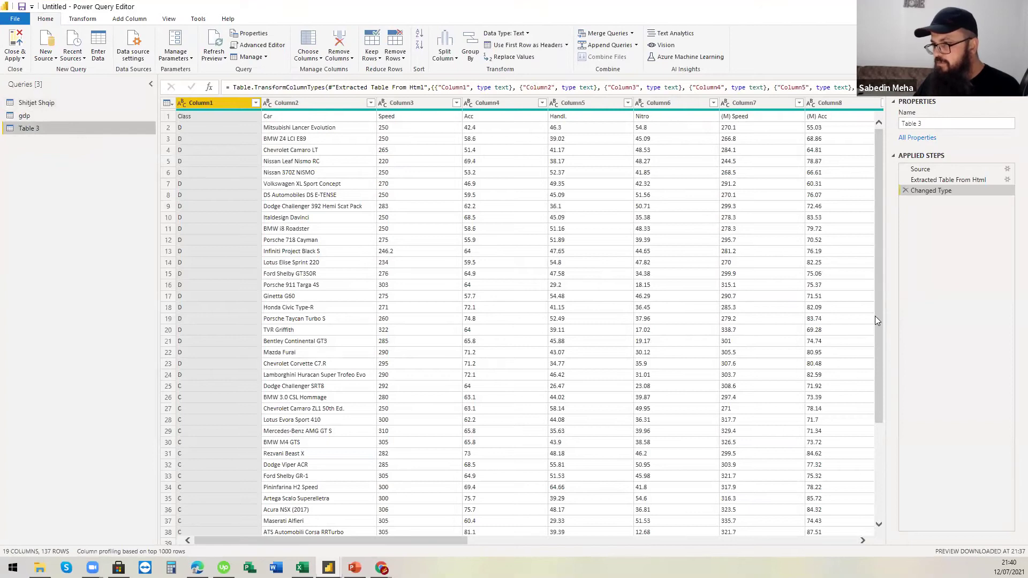
# Review Table 3's Source, Extracted Table From Html and Changed Type steps, and check the data types of Column2, Column3 and Column4
pyautogui.click(930, 167)
pyautogui.click(420, 88)
pyautogui.click(923, 182)
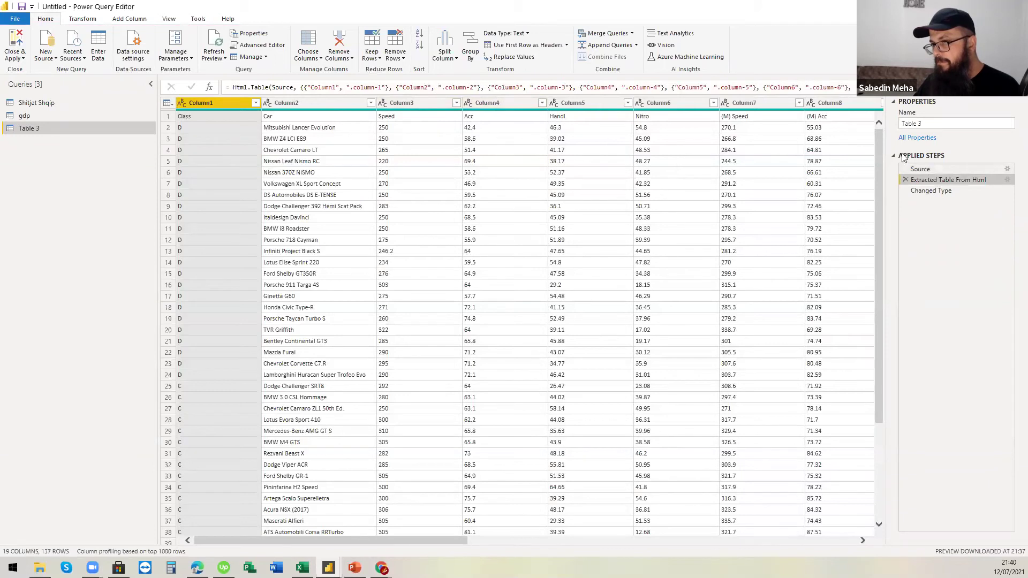
pyautogui.click(929, 191)
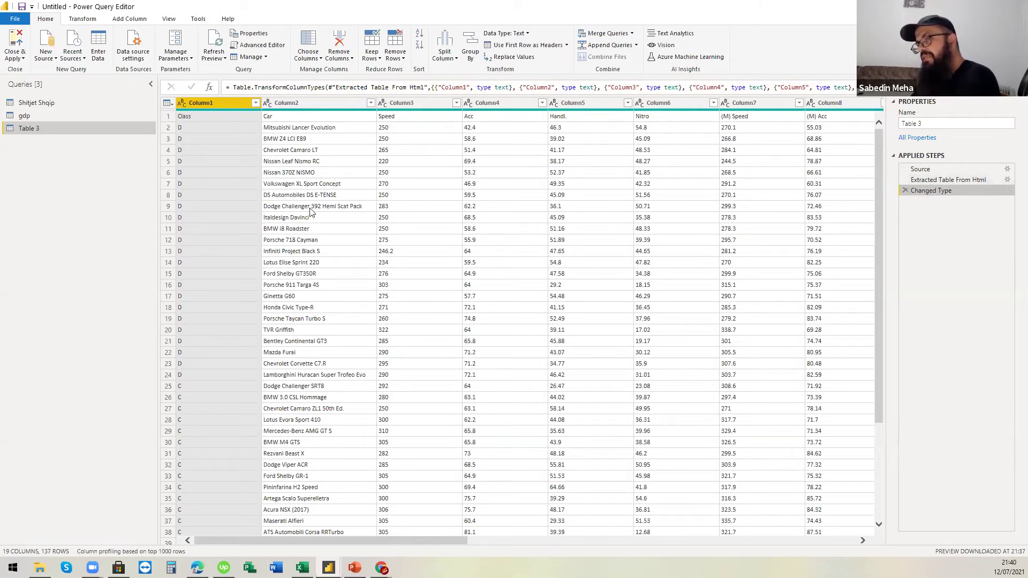
pyautogui.click(288, 103)
pyautogui.click(409, 104)
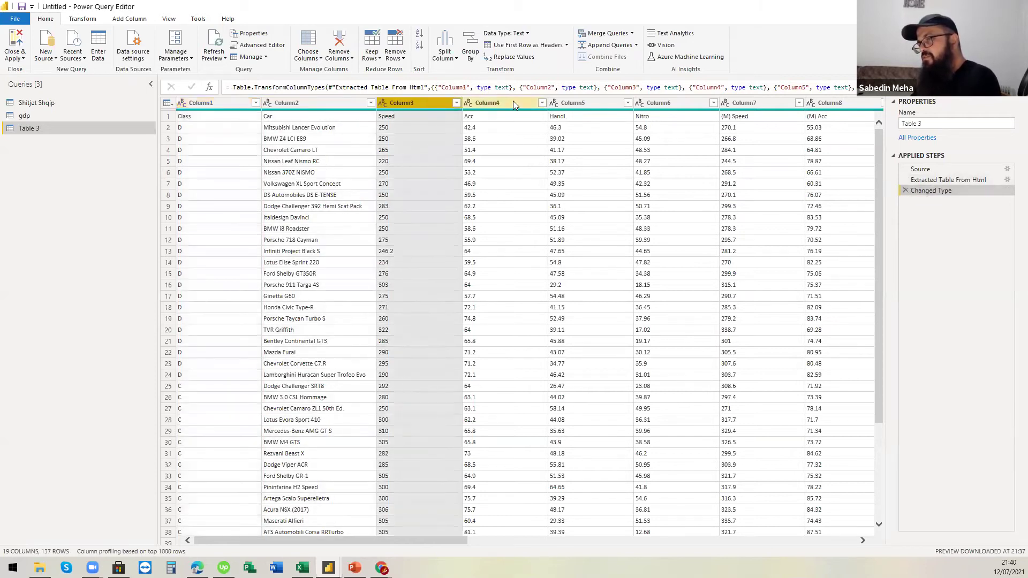
pyautogui.click(513, 104)
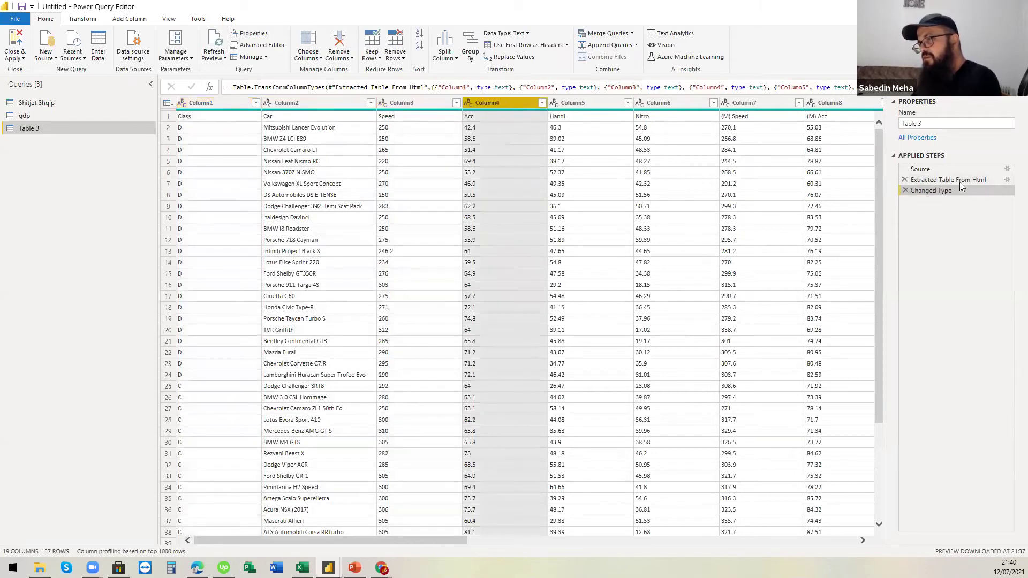
# Remove the Changed Type step from Table 3 and use its first row as headers
pyautogui.click(905, 191)
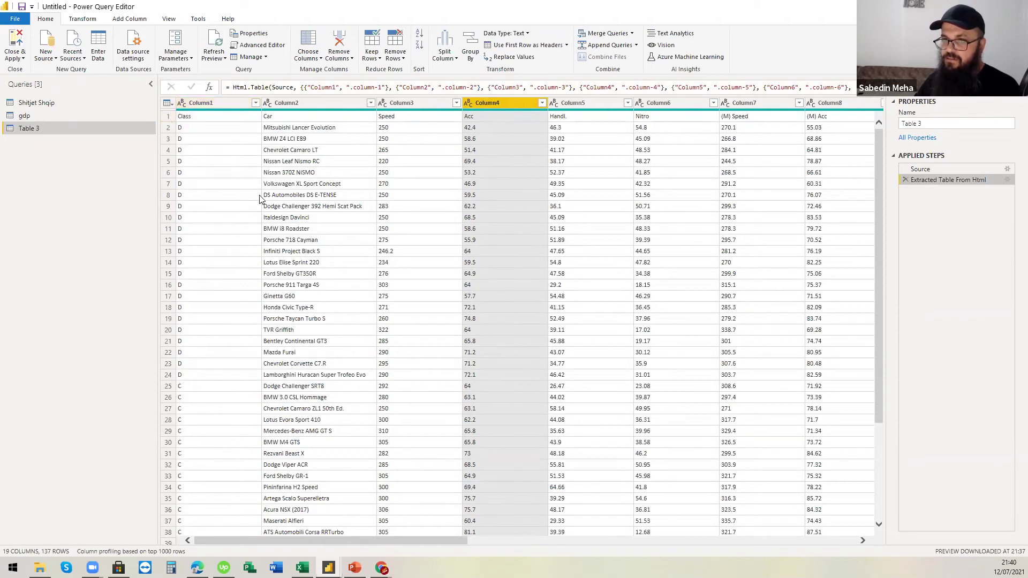
pyautogui.click(167, 117)
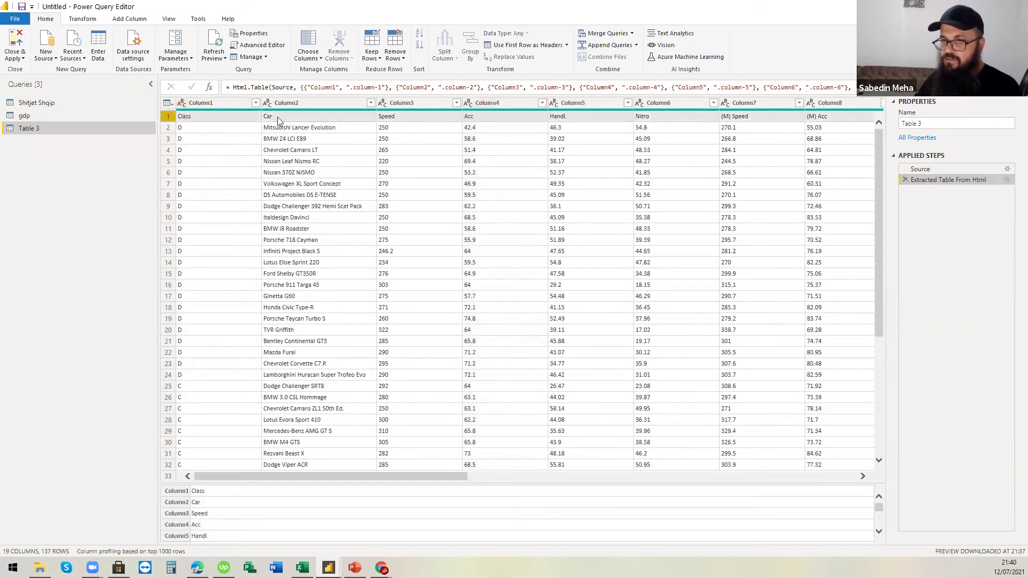
pyautogui.click(78, 20)
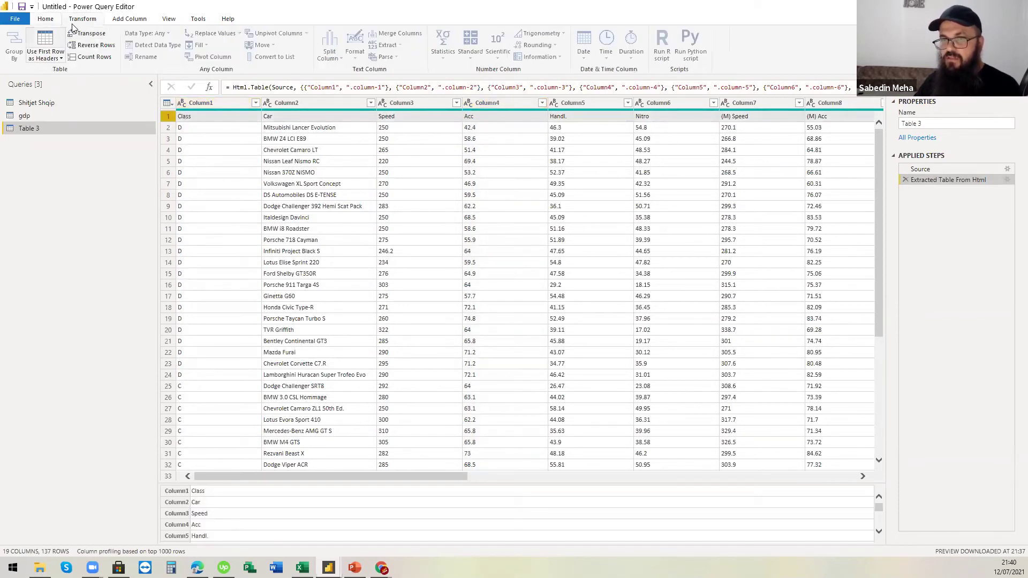
pyautogui.click(47, 44)
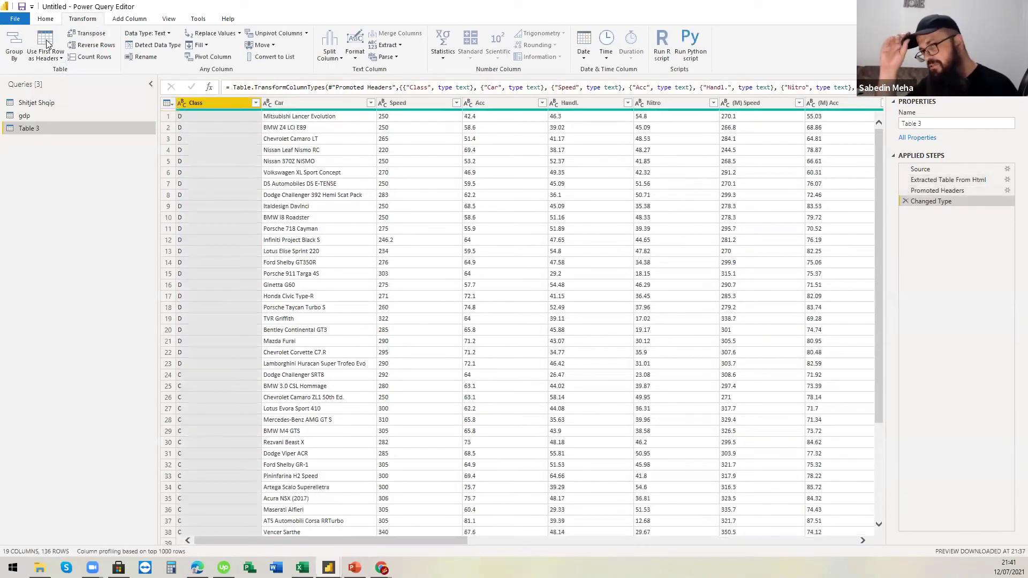
# Open the Shitjet Shqip query and review its Source, Promoted Headers and Changed Type steps, including the CSV file name in the source formula
pyautogui.click(34, 119)
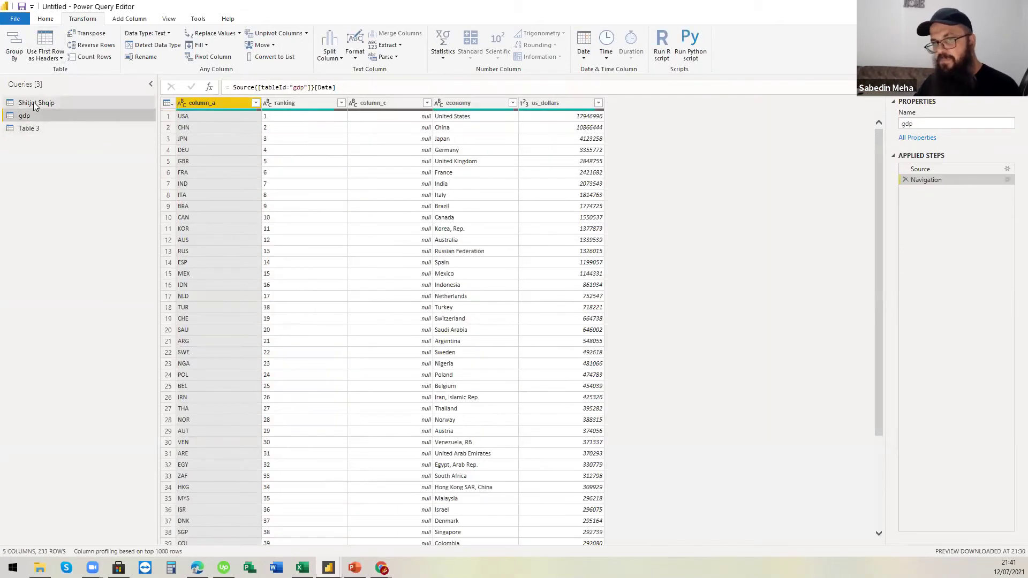
pyautogui.click(33, 102)
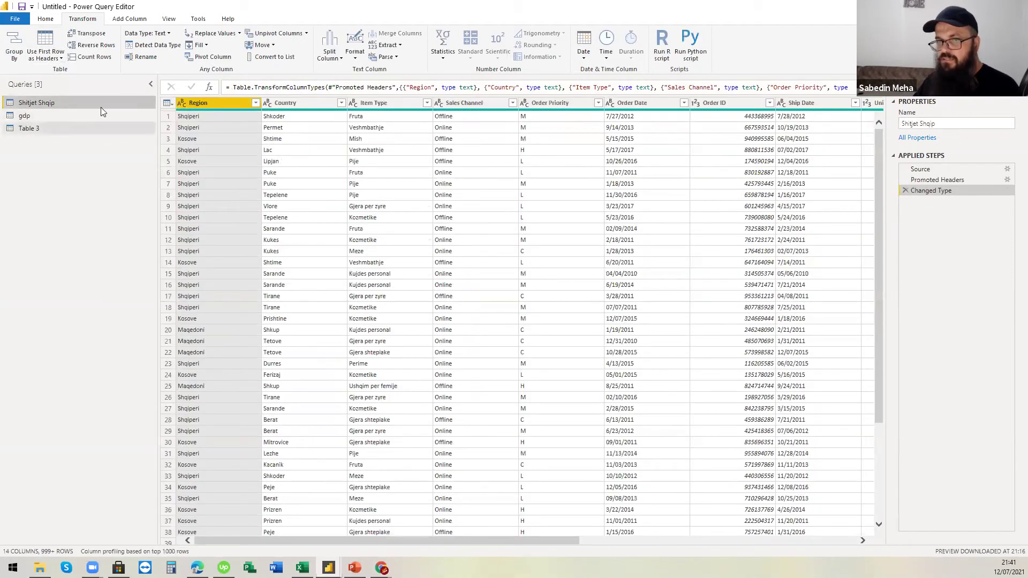
pyautogui.click(920, 169)
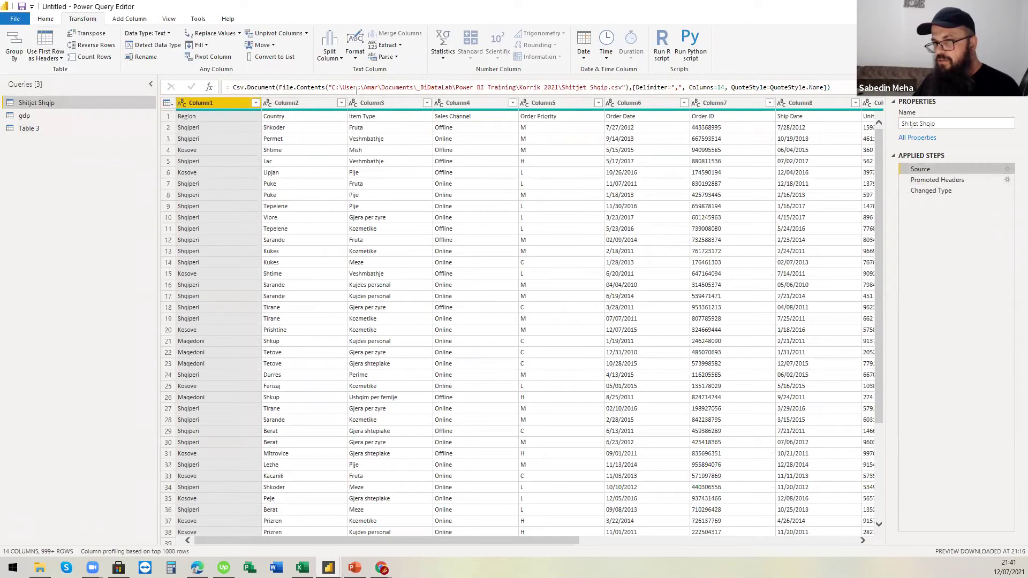
pyautogui.moveTo(563, 88); pyautogui.dragTo(614, 88)
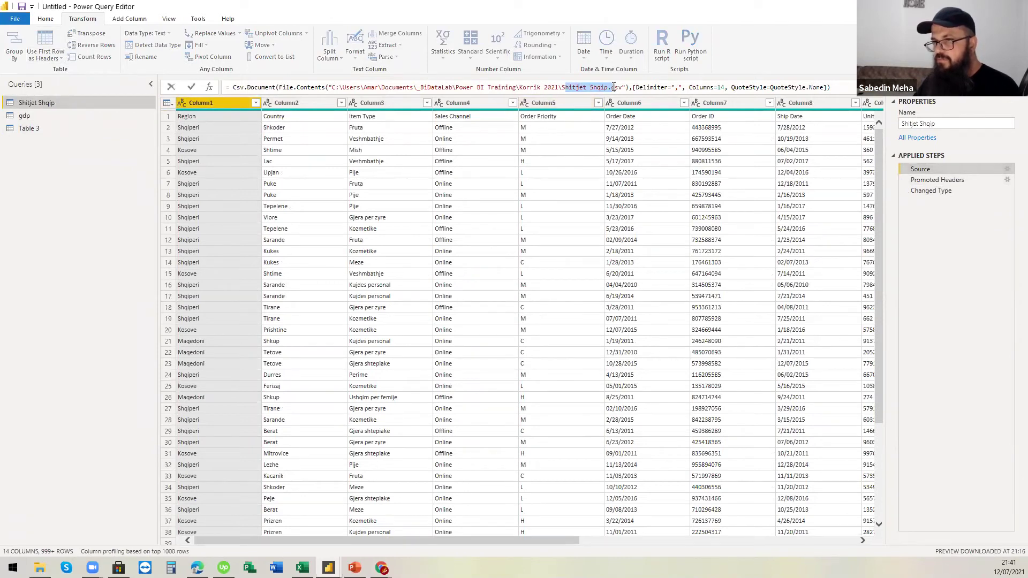
pyautogui.click(919, 182)
pyautogui.click(921, 193)
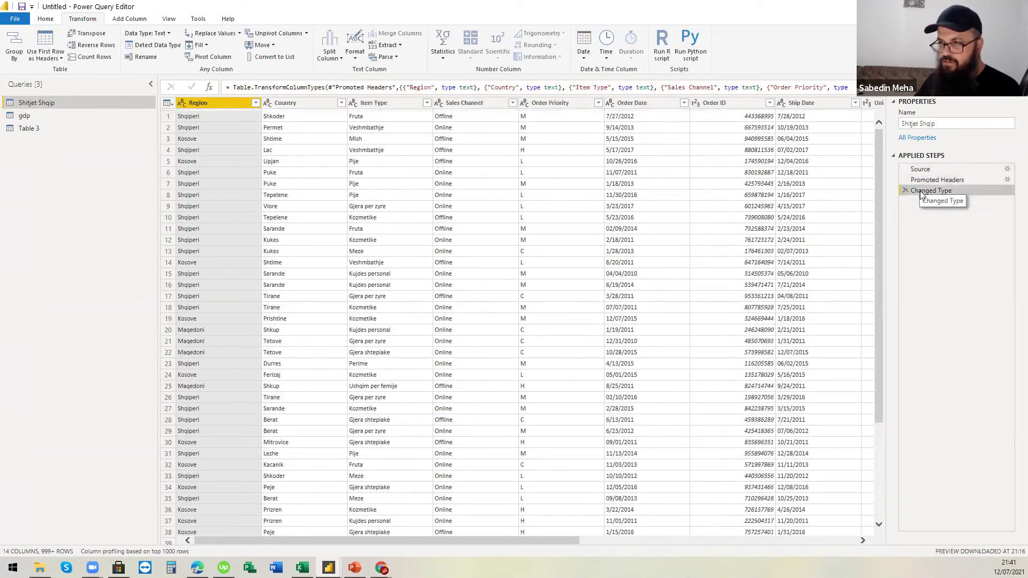
pyautogui.click(919, 180)
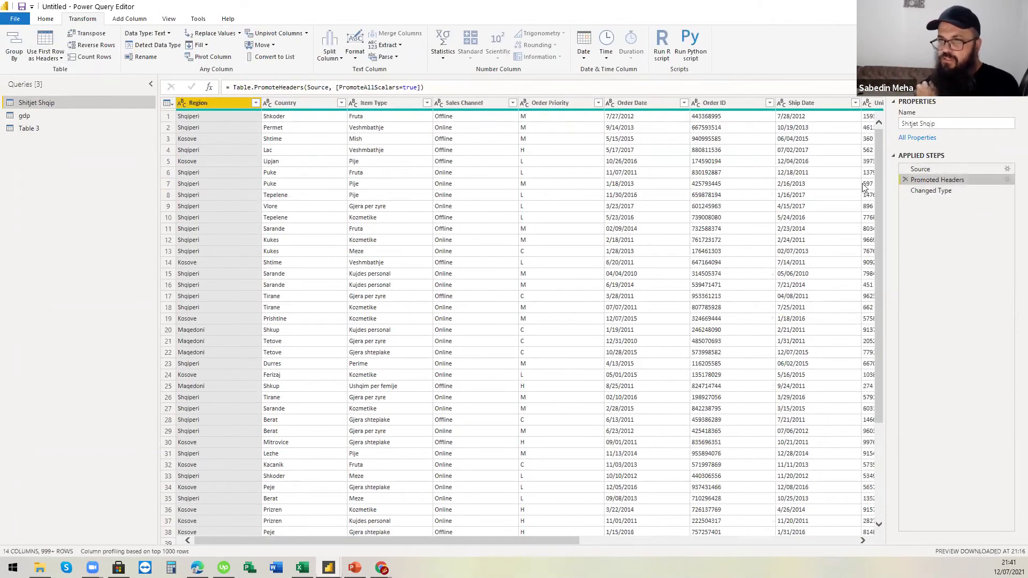
# Compare the first row and generic column names in Shitjet Shqip's Source step with the Promoted Headers step
pyautogui.click(920, 169)
pyautogui.click(168, 117)
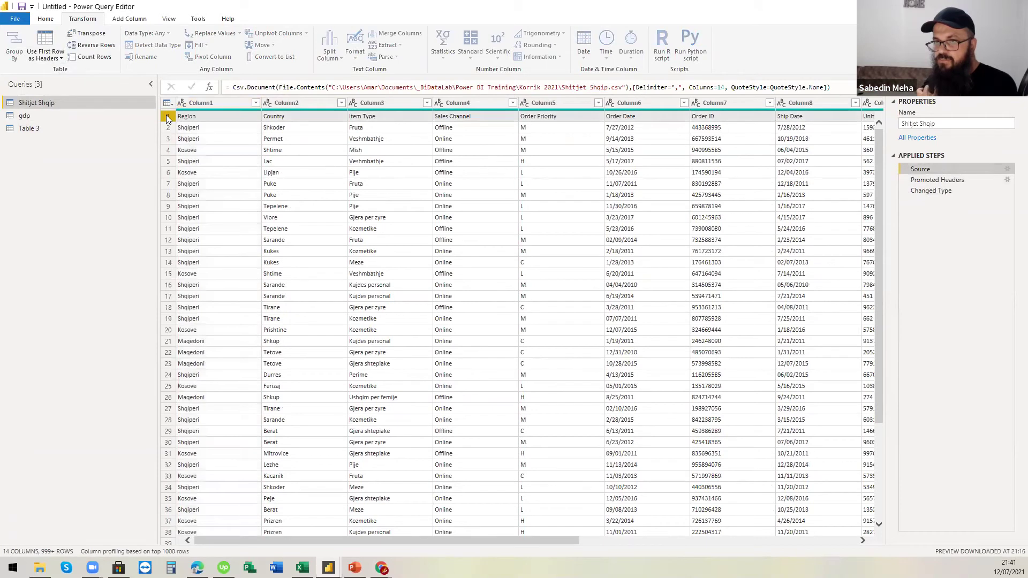
pyautogui.click(925, 180)
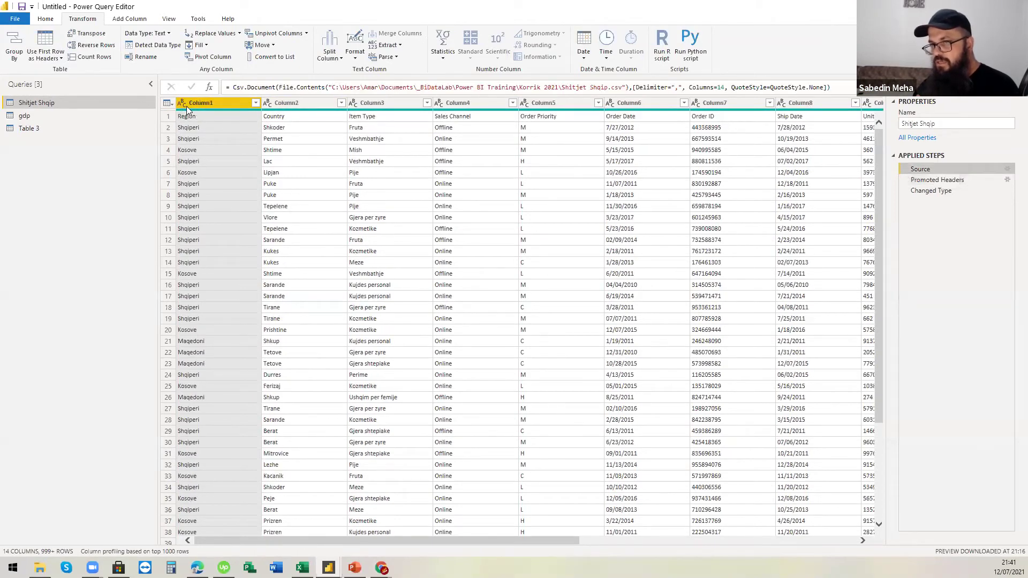
pyautogui.click(300, 102)
pyautogui.click(396, 103)
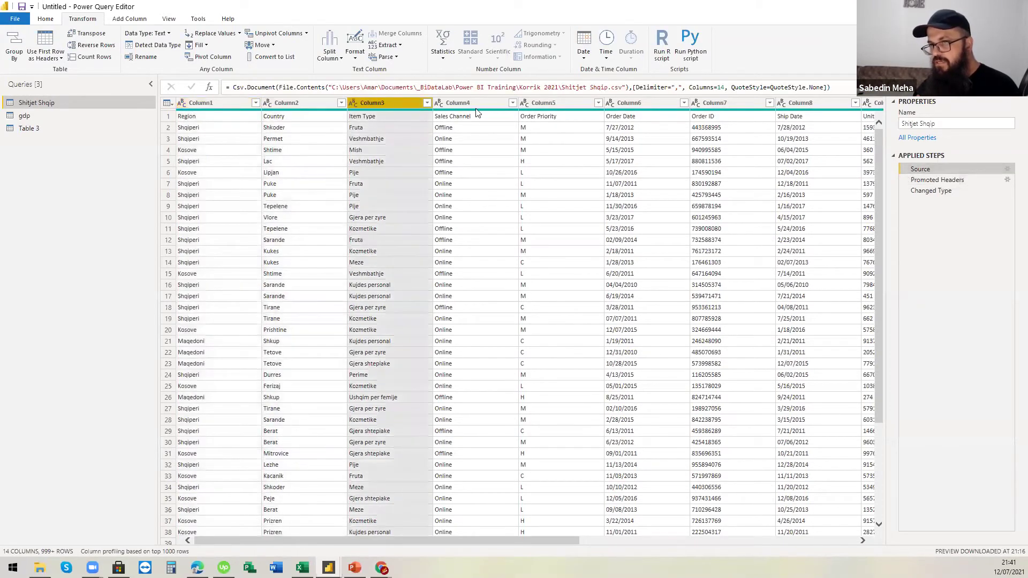
pyautogui.click(920, 184)
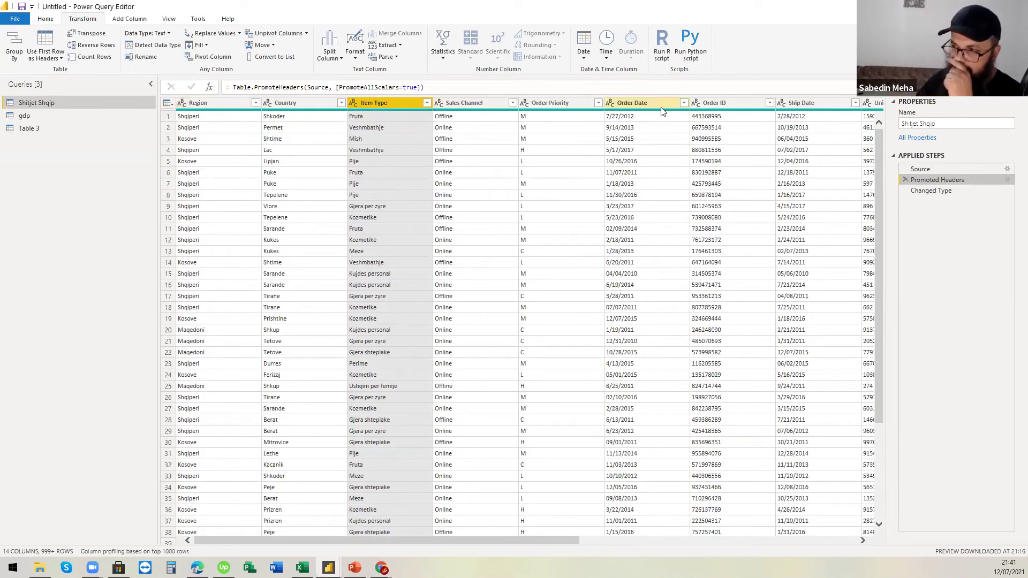
# Examine the Changed Type step's data types for the Region, Country, Order Priority and Order Date columns
pyautogui.click(922, 194)
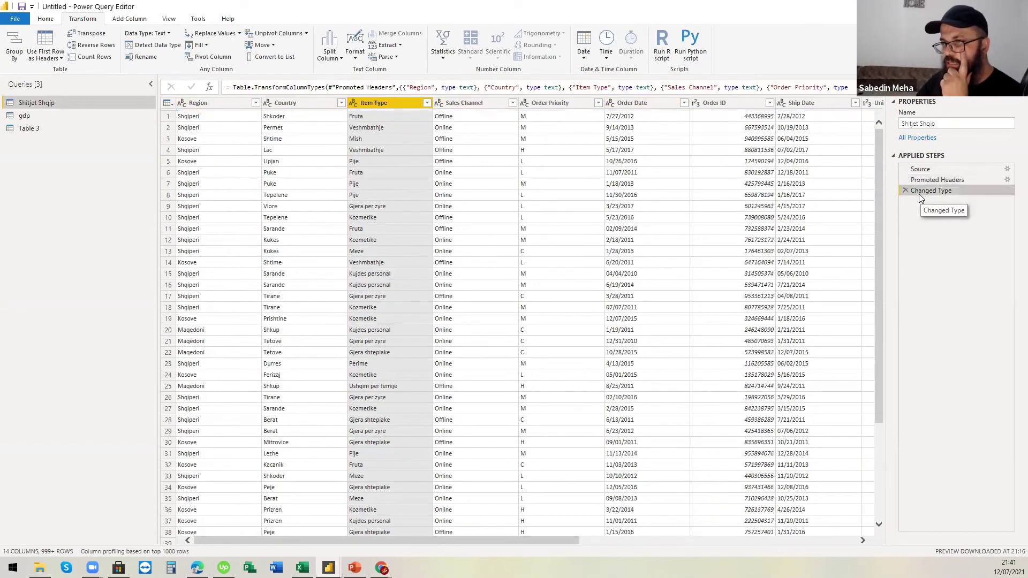
pyautogui.click(224, 104)
pyautogui.click(285, 105)
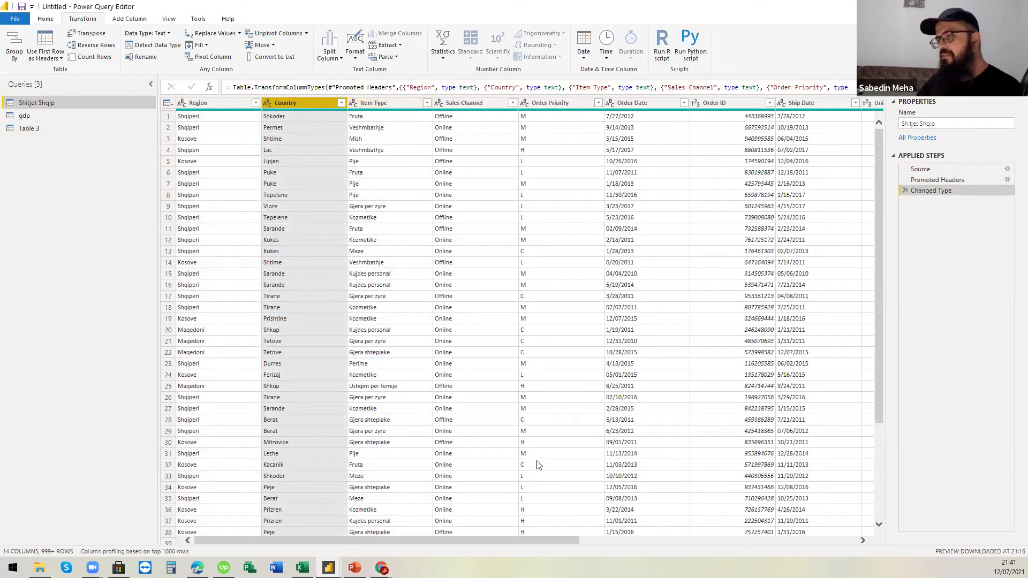
pyautogui.moveTo(504, 540); pyautogui.dragTo(603, 537)
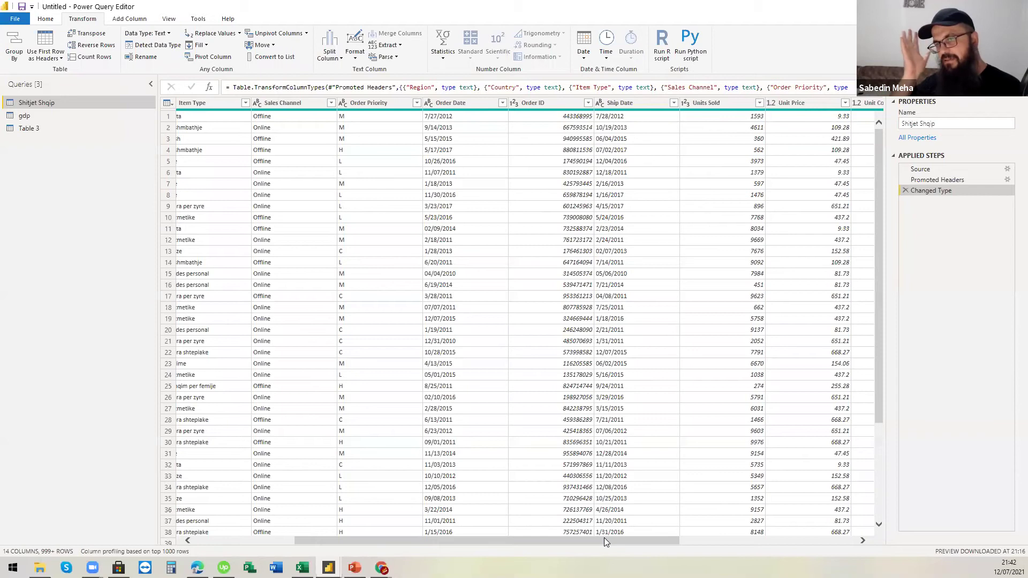
pyautogui.click(360, 105)
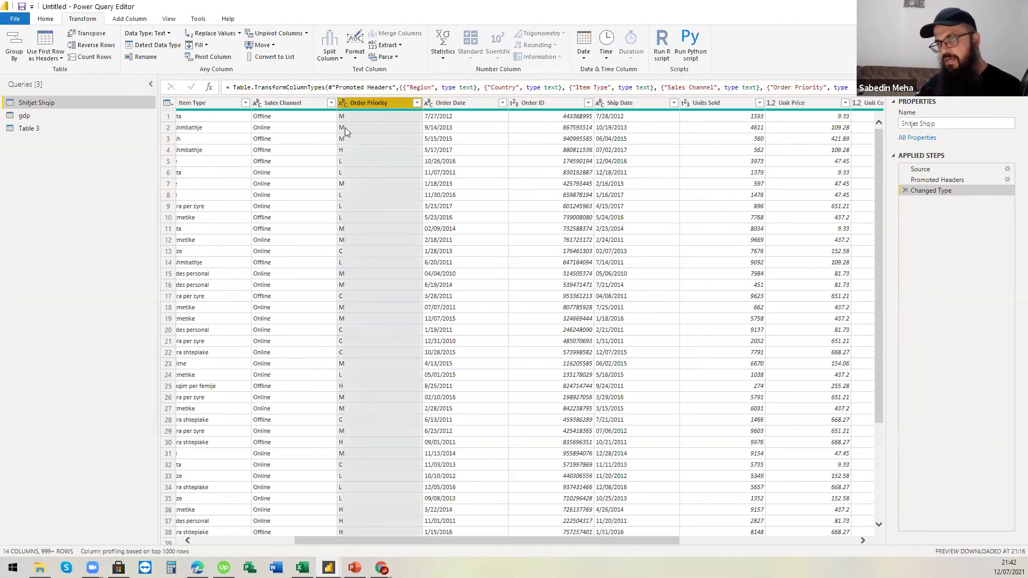
pyautogui.click(452, 103)
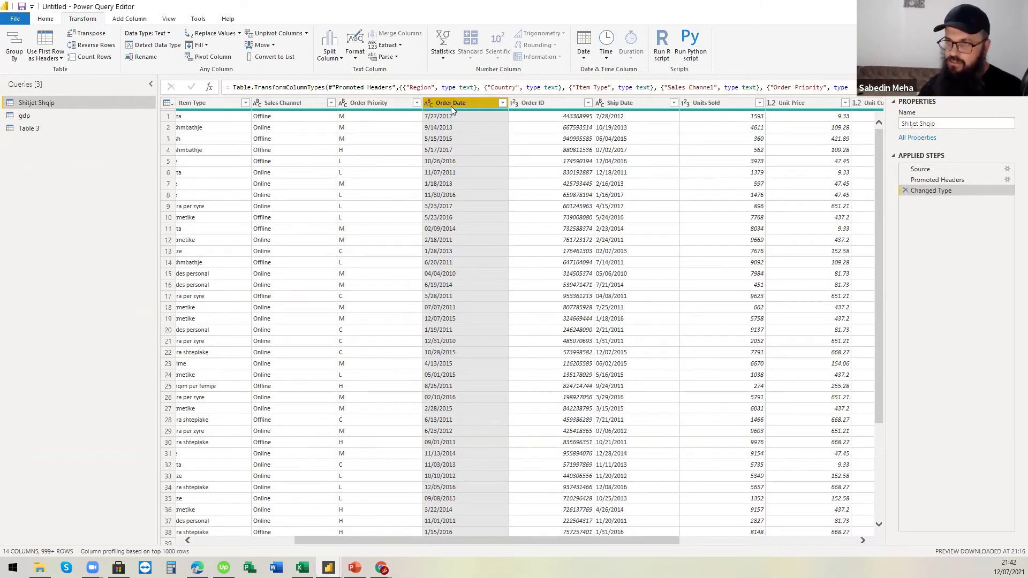
# Check the data types of the Order ID and Units Sold columns, inspecting individual Order ID cells
pyautogui.click(536, 106)
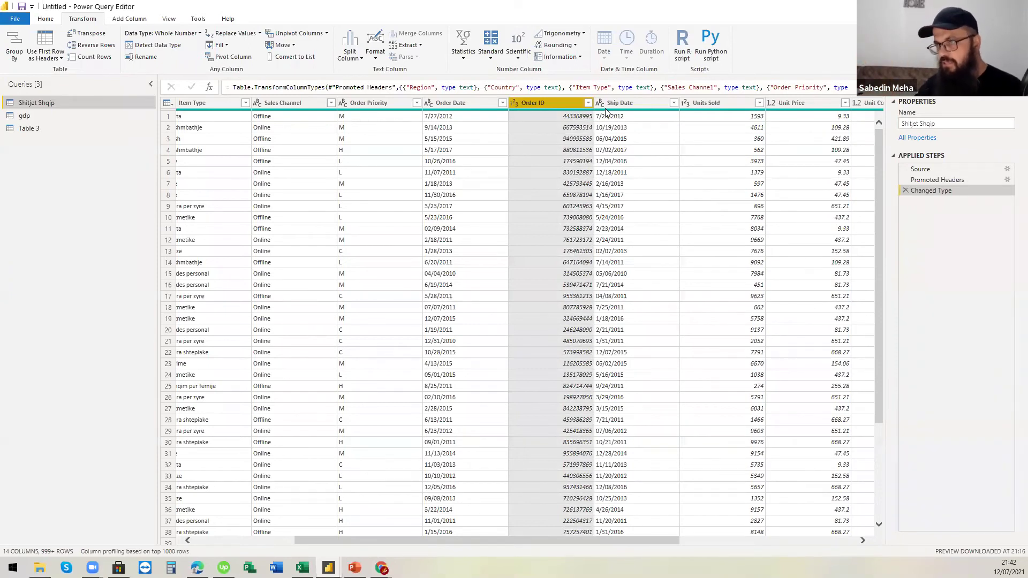
pyautogui.click(583, 120)
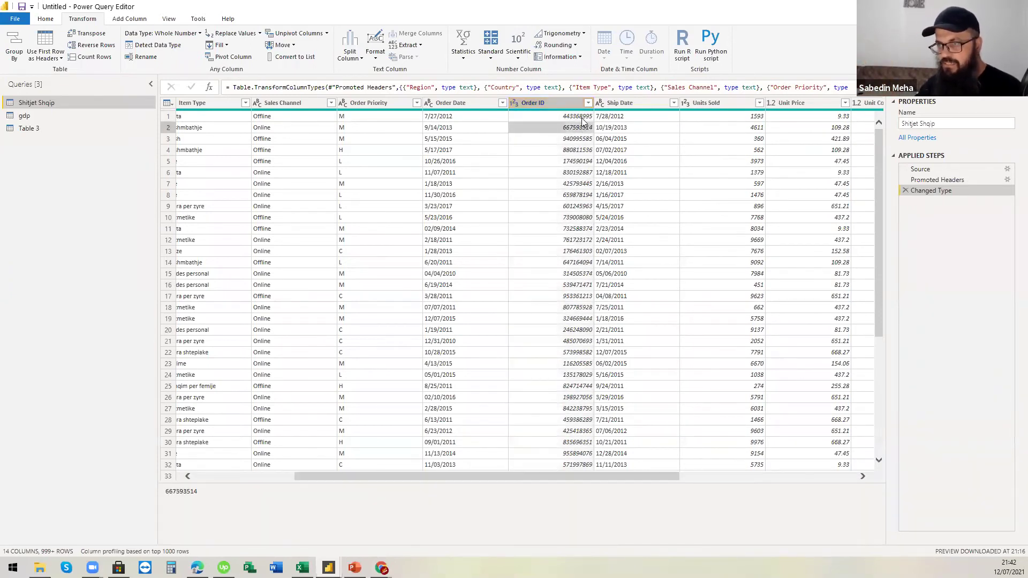
pyautogui.click(583, 128)
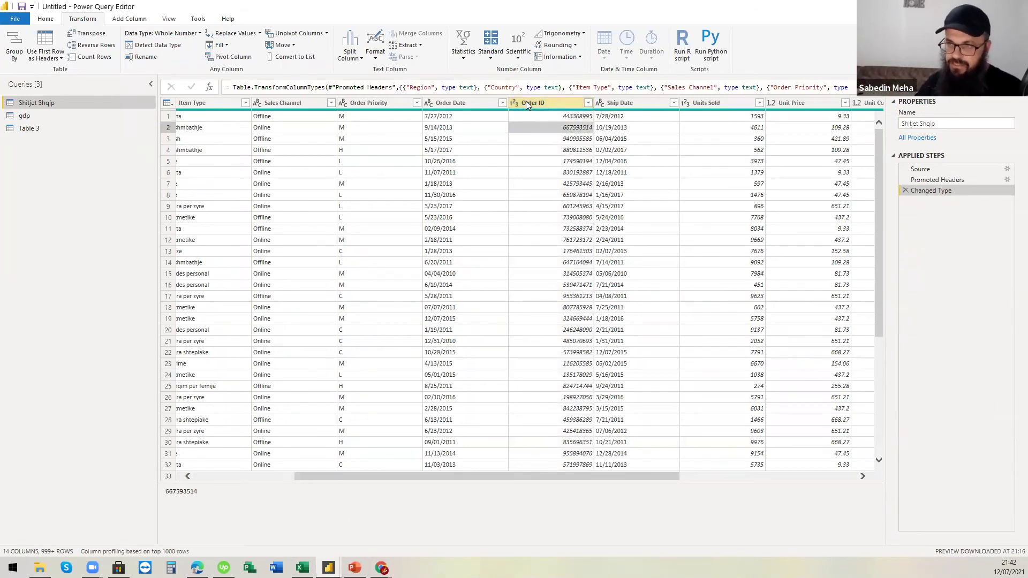
pyautogui.click(526, 103)
pyautogui.click(723, 106)
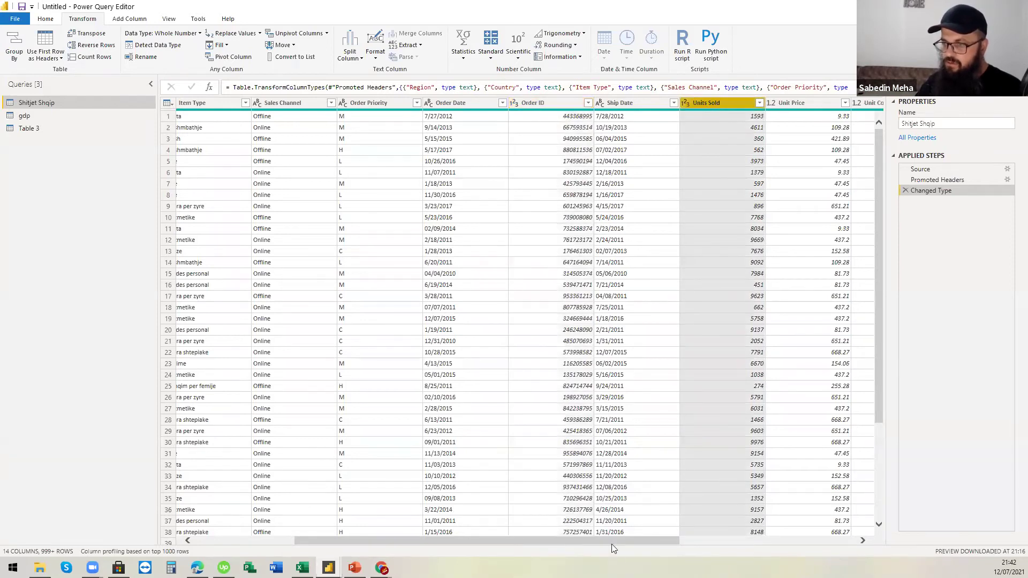
# Check the Total Revenue column's data type and compare it between the Promoted Headers and Changed Type steps
pyautogui.moveTo(614, 541); pyautogui.dragTo(787, 541)
pyautogui.click(647, 104)
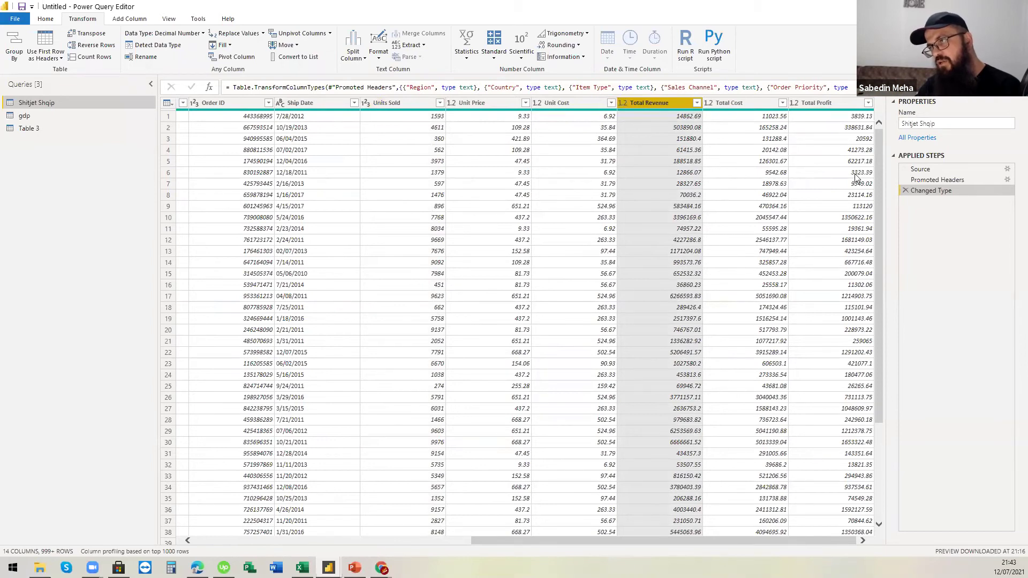
pyautogui.click(934, 180)
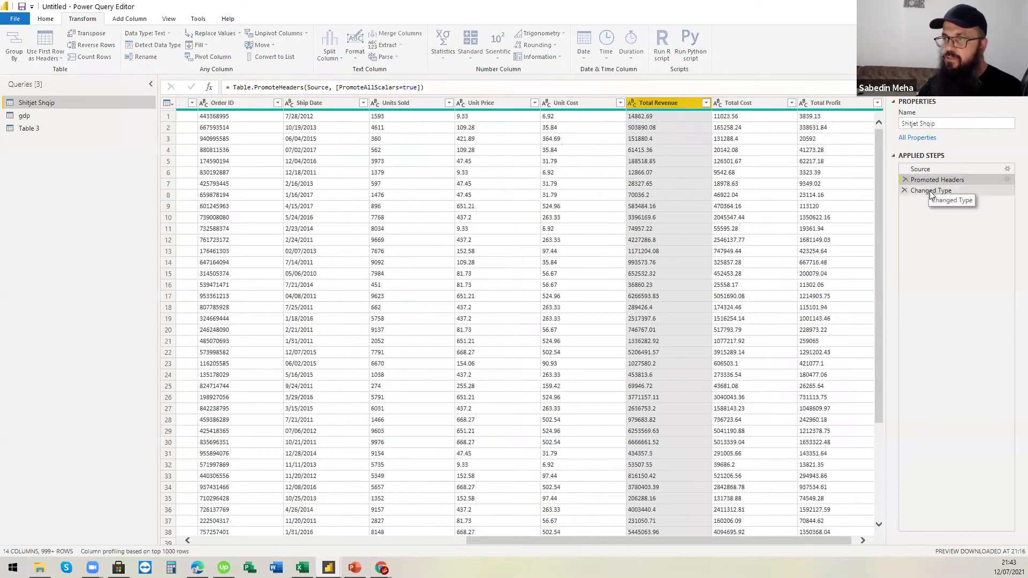
pyautogui.click(930, 192)
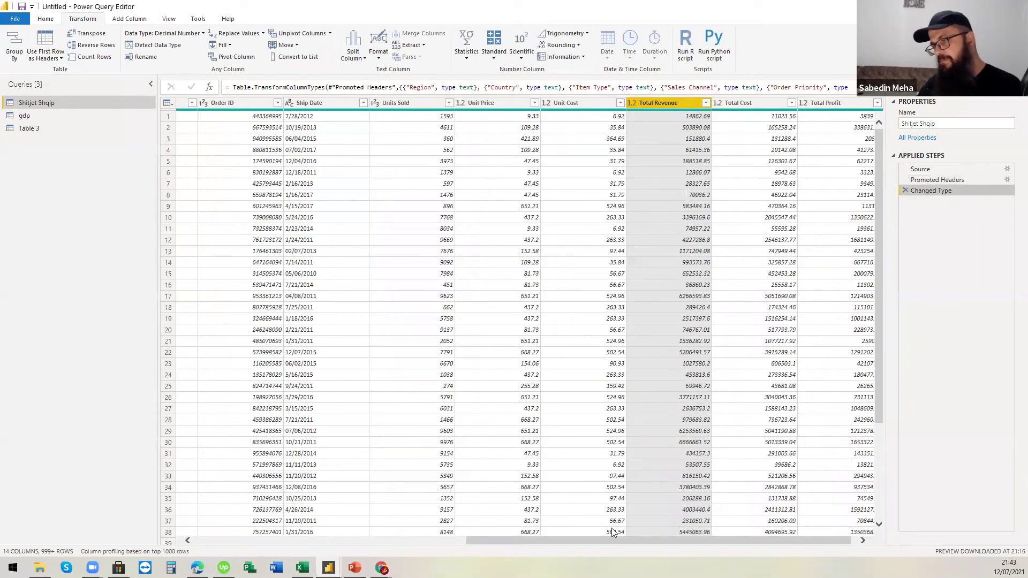
# Look across the Shitjet Shqip columns and inspect several individual Order ID values from row 20 up to row 14
pyautogui.moveTo(602, 541); pyautogui.dragTo(370, 540)
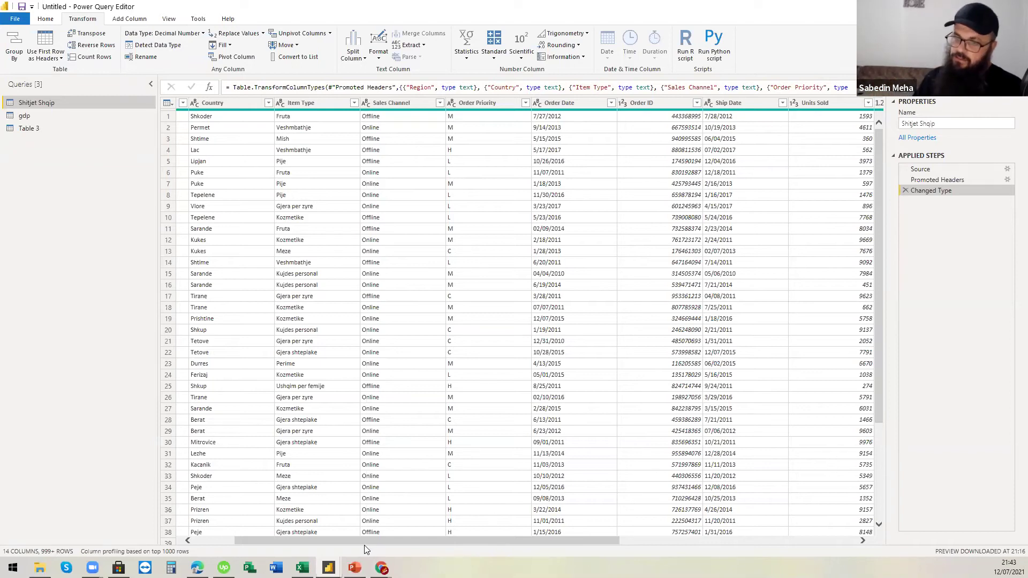
pyautogui.moveTo(365, 541); pyautogui.dragTo(515, 550)
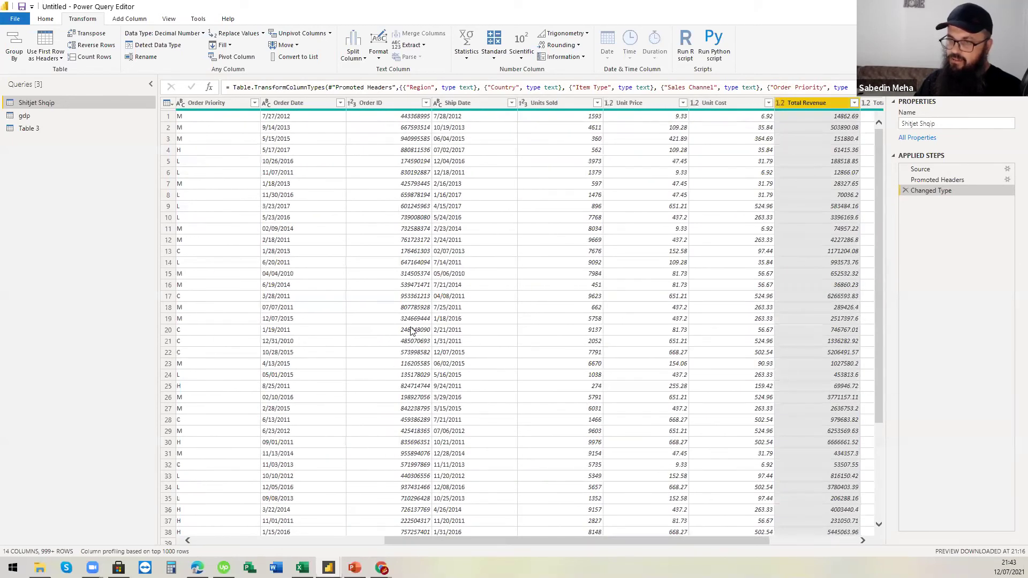
pyautogui.click(412, 330)
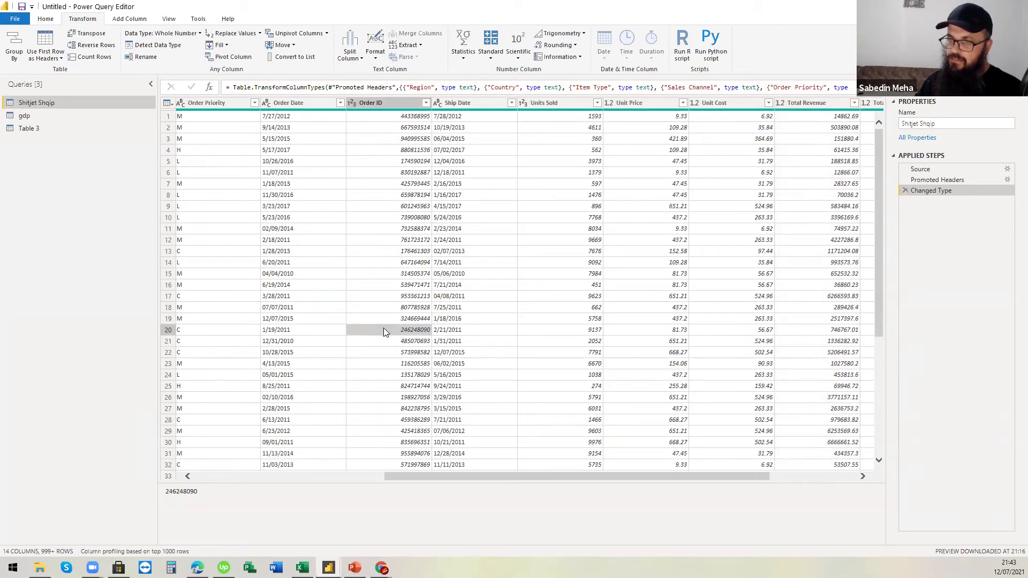
pyautogui.click(385, 296)
pyautogui.click(387, 285)
pyautogui.click(387, 274)
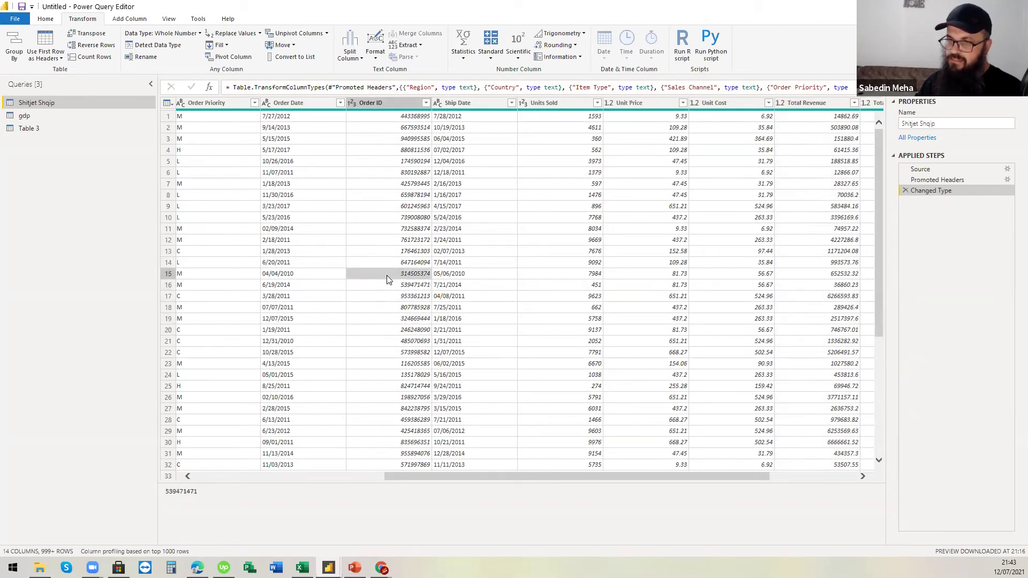
pyautogui.click(388, 262)
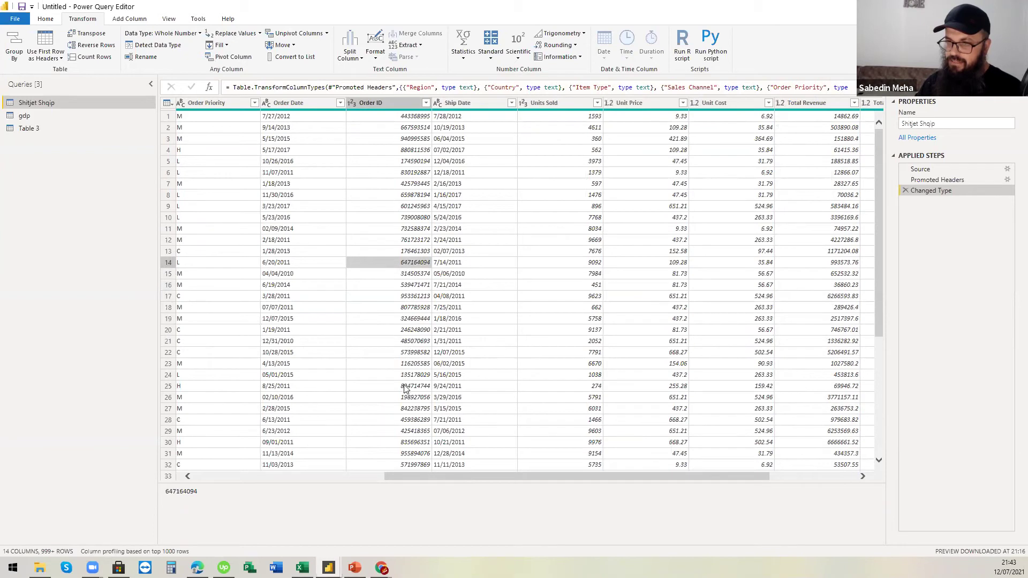
# Inspect individual Order ID, Order Date and Units Sold values in the Shitjet Shqip query
pyautogui.click(383, 408)
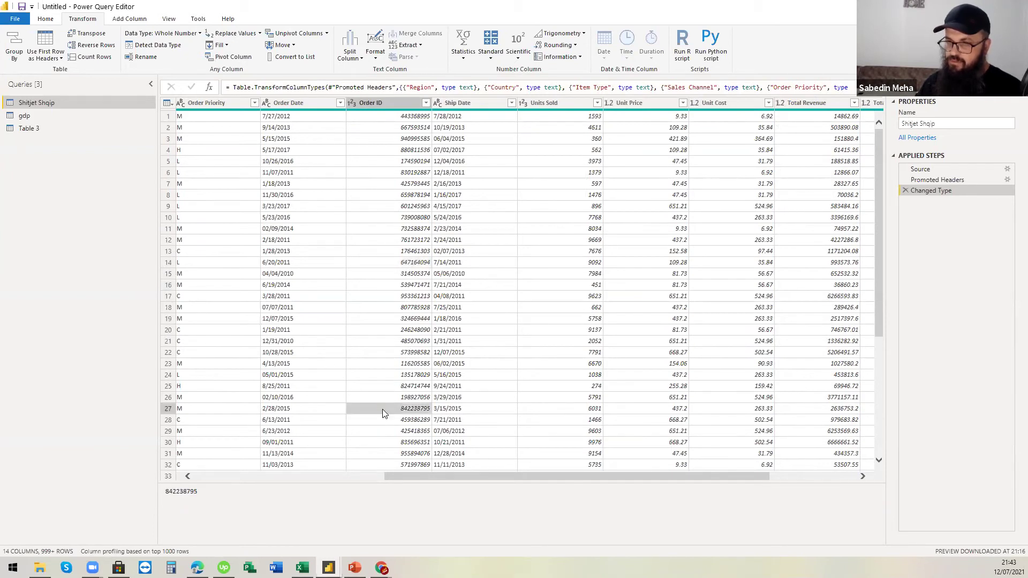
pyautogui.click(302, 412)
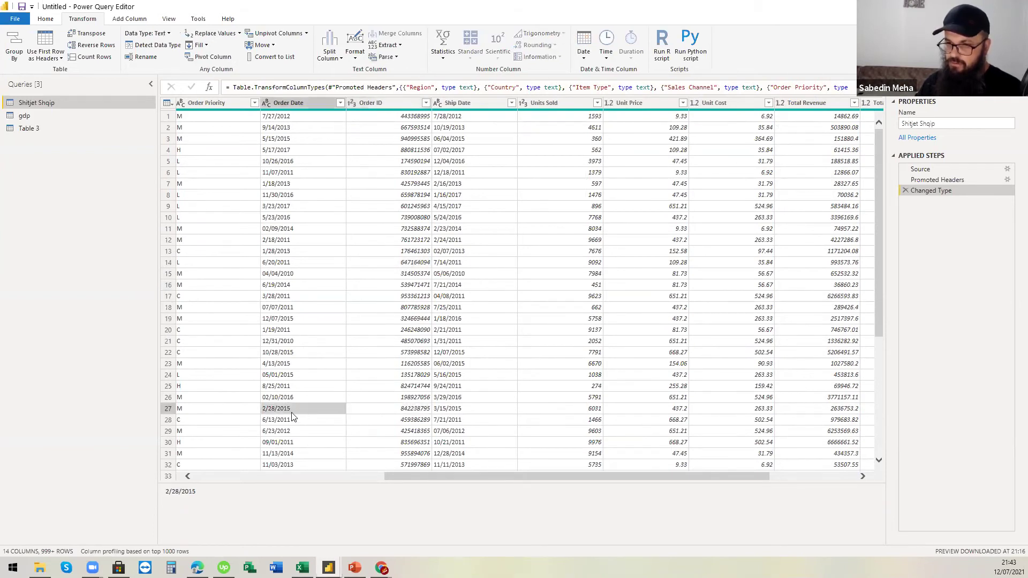
pyautogui.click(575, 387)
pyautogui.click(580, 333)
pyautogui.click(576, 388)
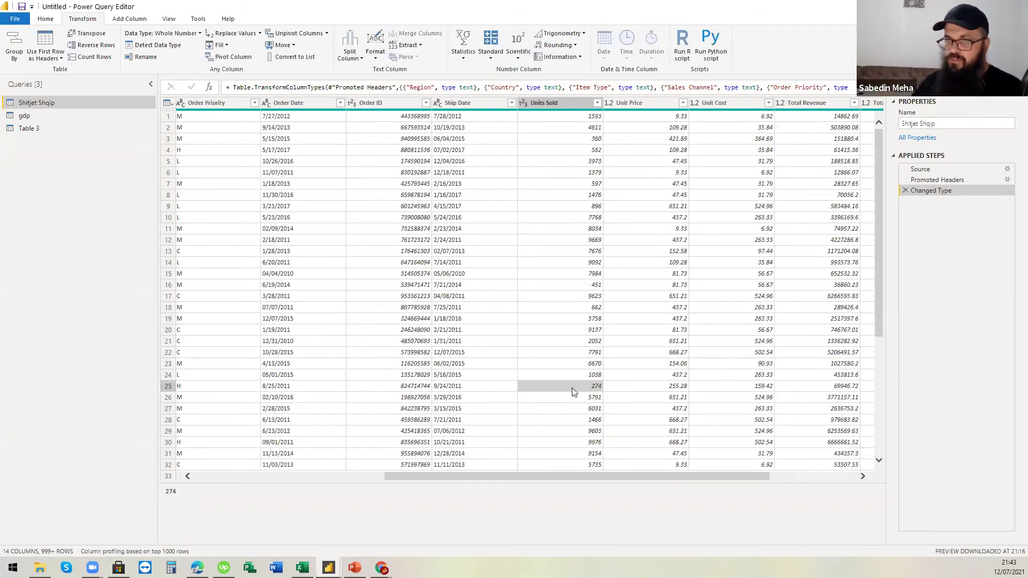
pyautogui.moveTo(475, 476); pyautogui.dragTo(284, 476)
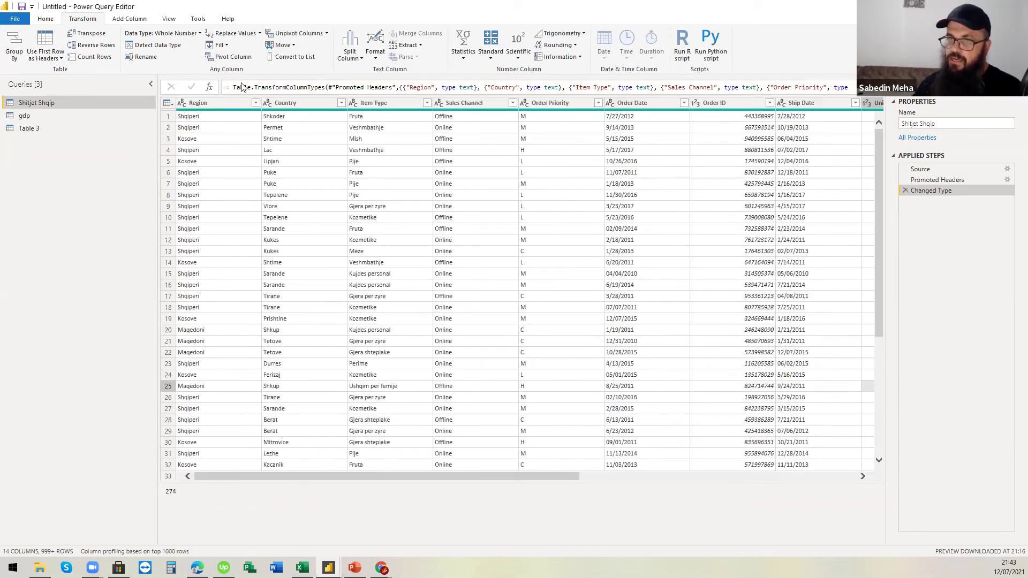
# Check the data types of the Region and Country columns, inspecting the Region value in row 4
pyautogui.click(183, 102)
pyautogui.click(196, 149)
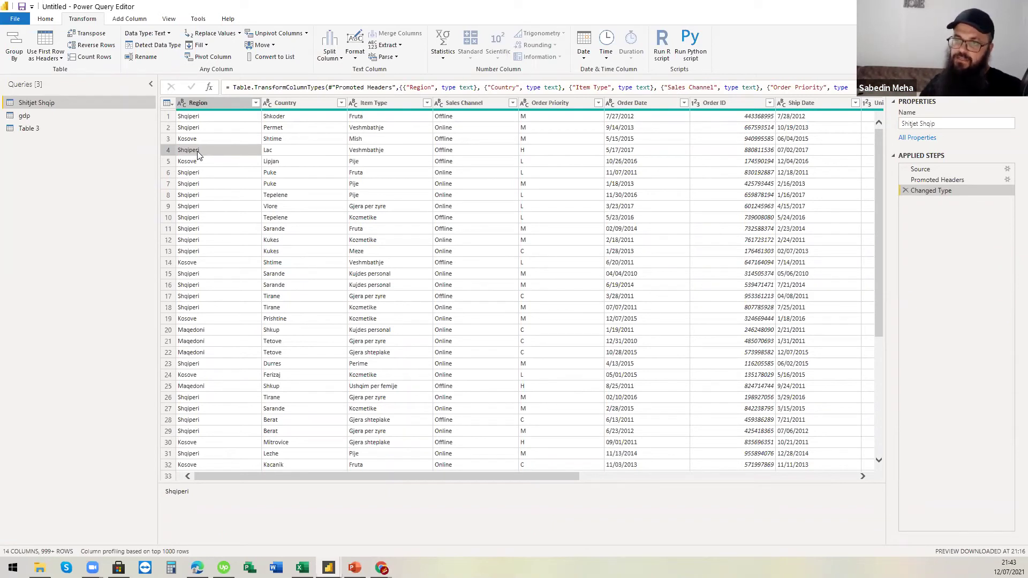
pyautogui.click(233, 104)
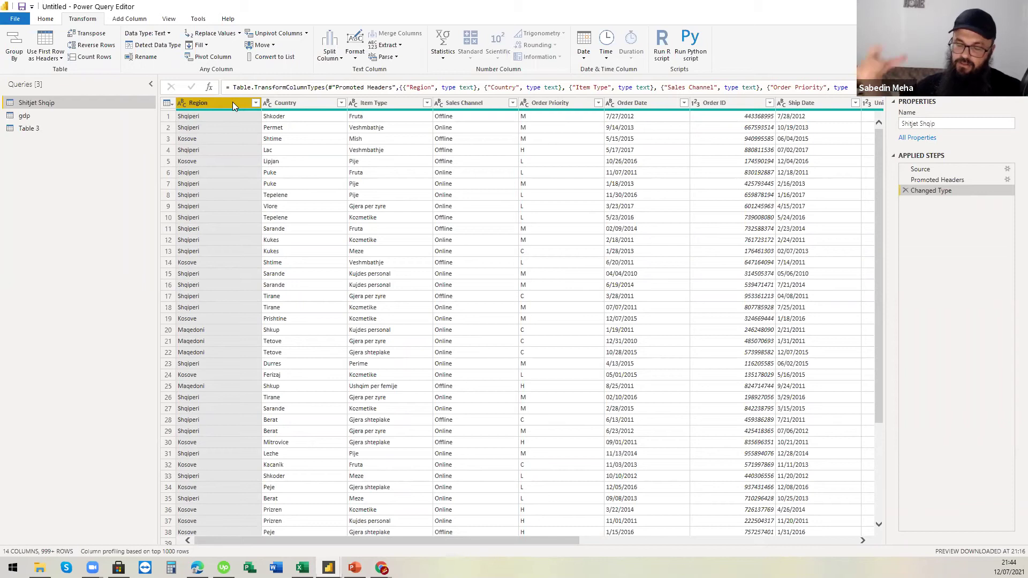
pyautogui.click(220, 151)
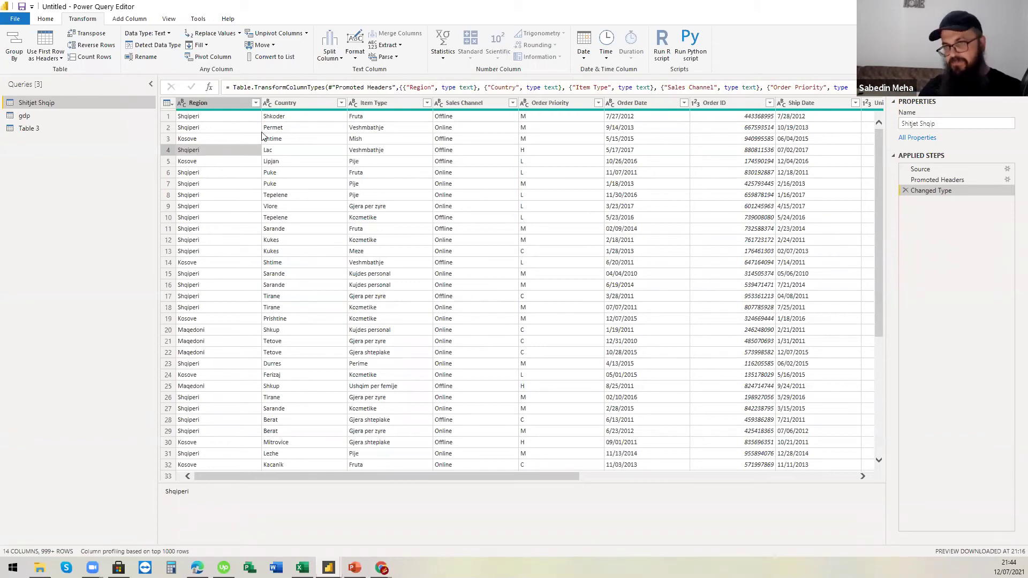
pyautogui.click(288, 107)
pyautogui.moveTo(477, 538); pyautogui.dragTo(75, 197)
# Compare Table 3's Promoted Headers and Changed Type steps and check the Nitro column's type in the formula
pyautogui.click(32, 128)
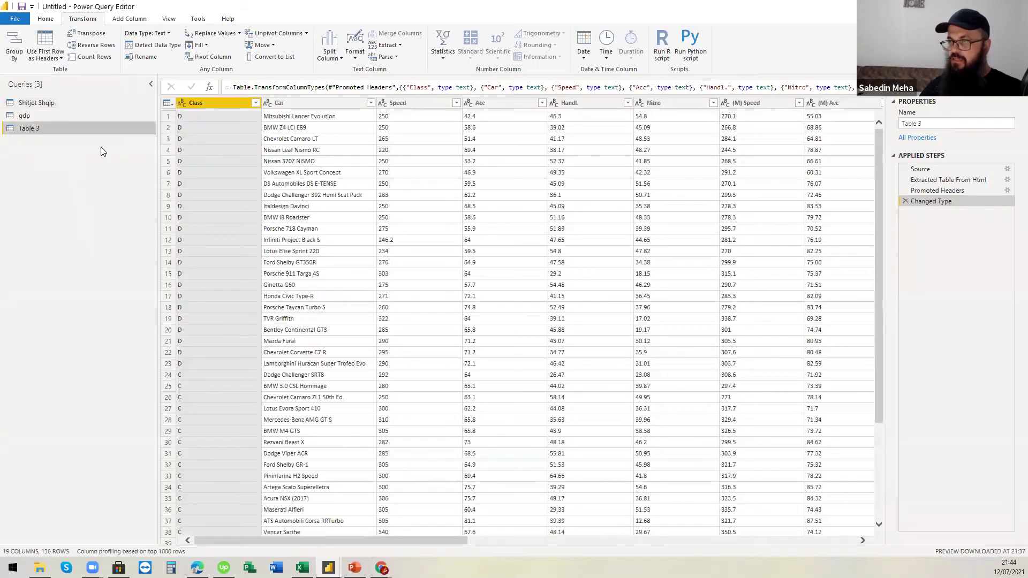
pyautogui.click(948, 191)
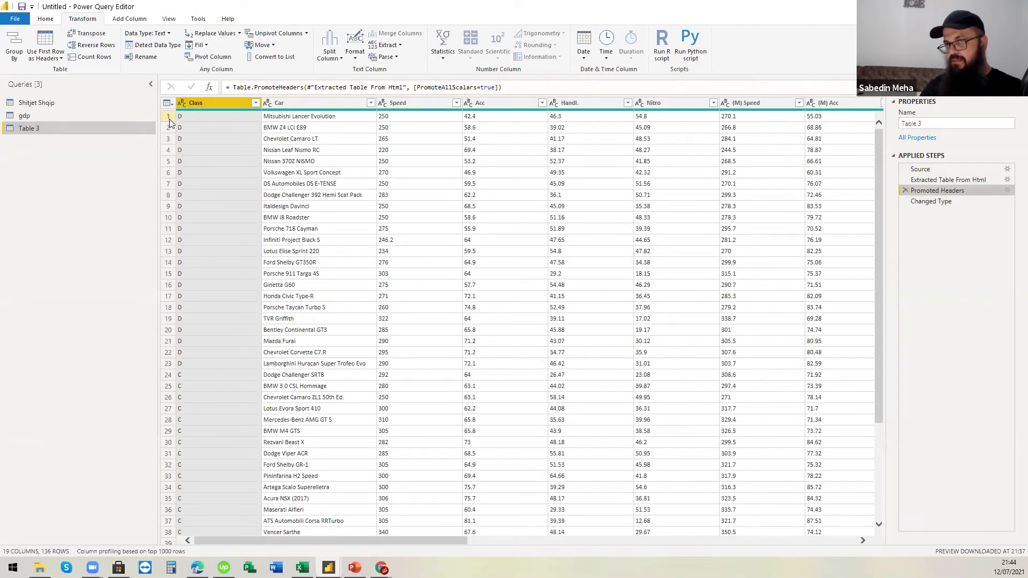
pyautogui.click(944, 201)
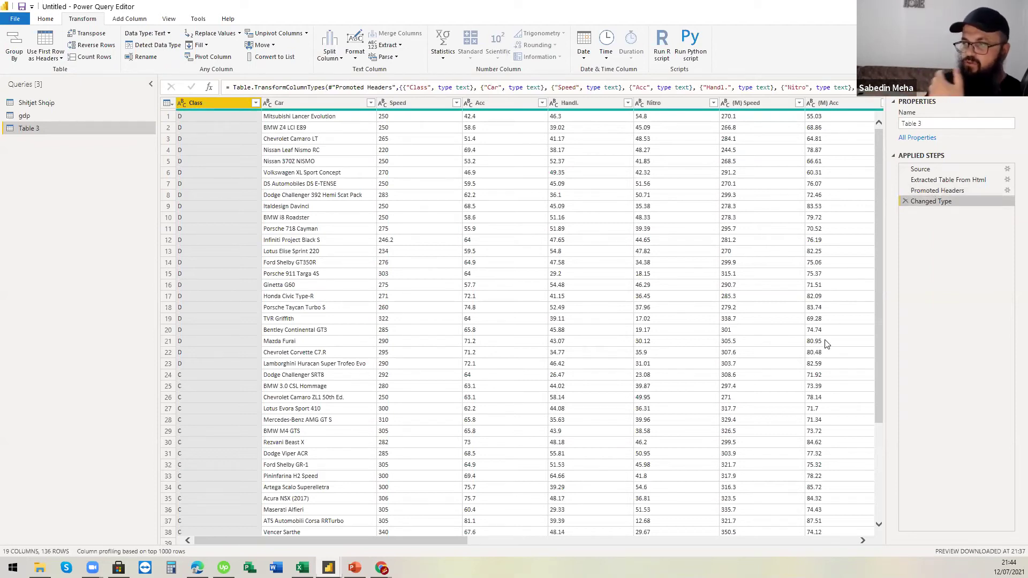
pyautogui.moveTo(410, 542); pyautogui.dragTo(501, 548)
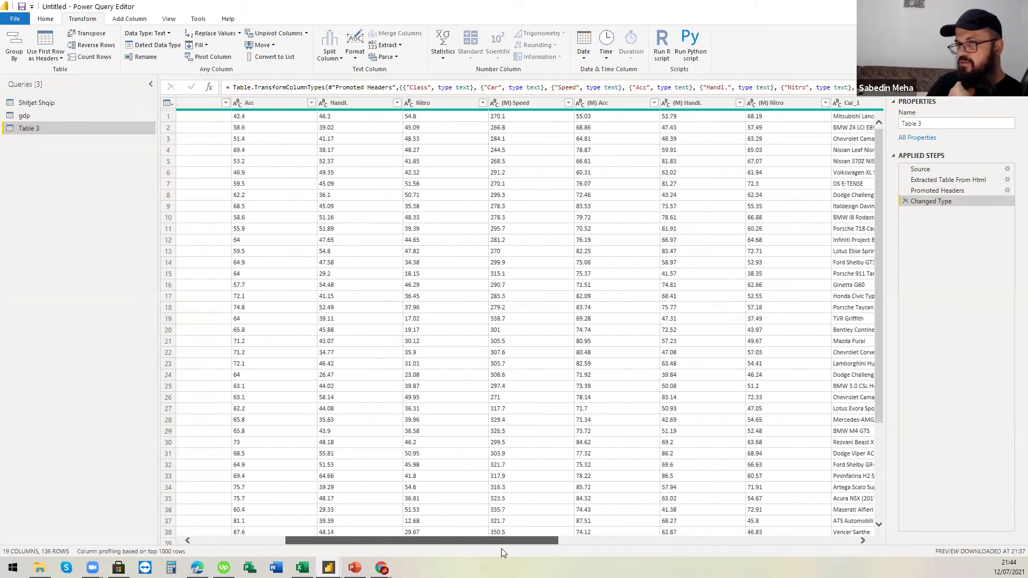
pyautogui.click(429, 104)
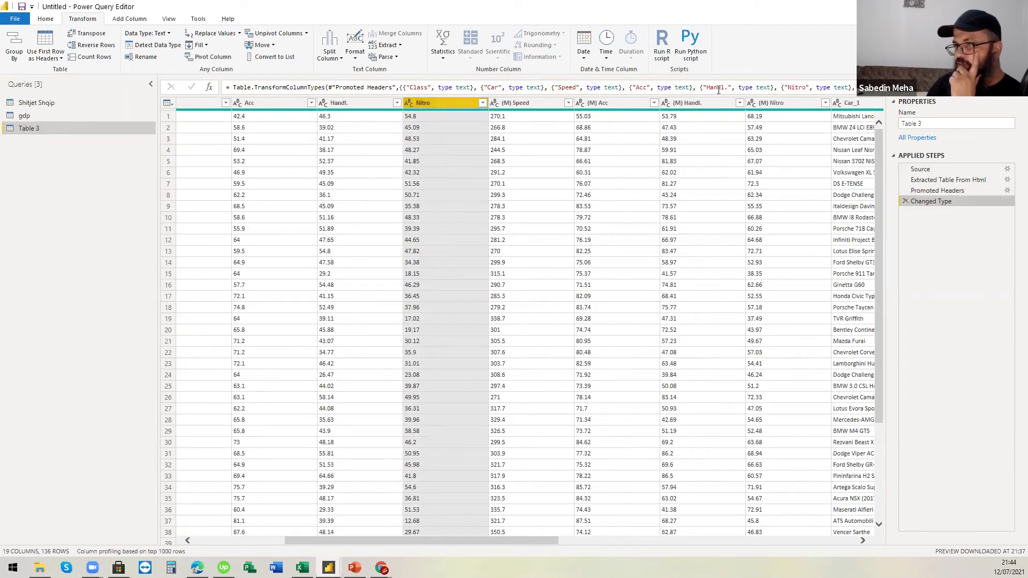
pyautogui.click(795, 88)
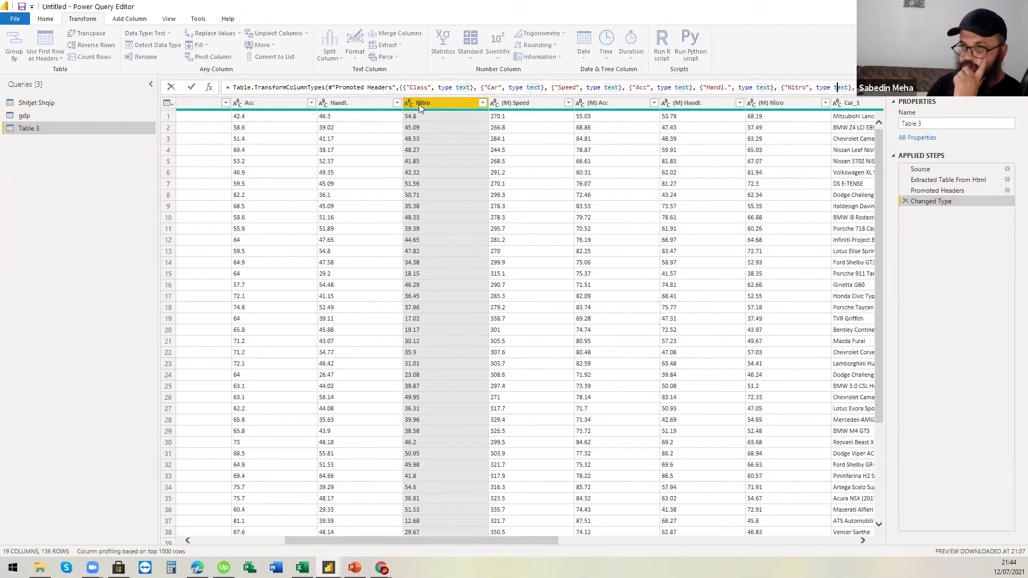
# Filter Table 3's Nitro column to keep only the rows containing the text "Nitro"
pyautogui.click(483, 104)
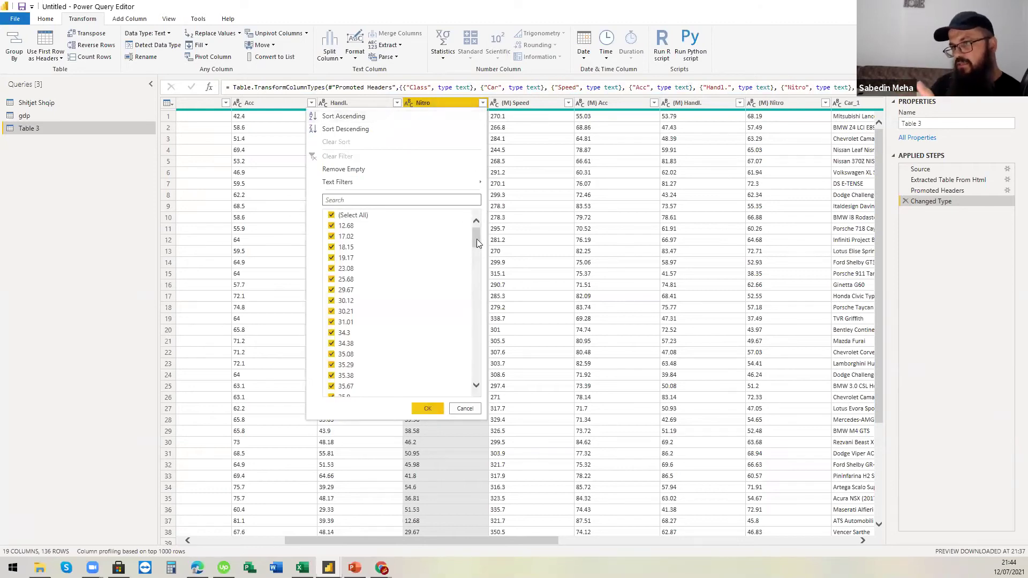
pyautogui.moveTo(477, 238); pyautogui.dragTo(459, 387)
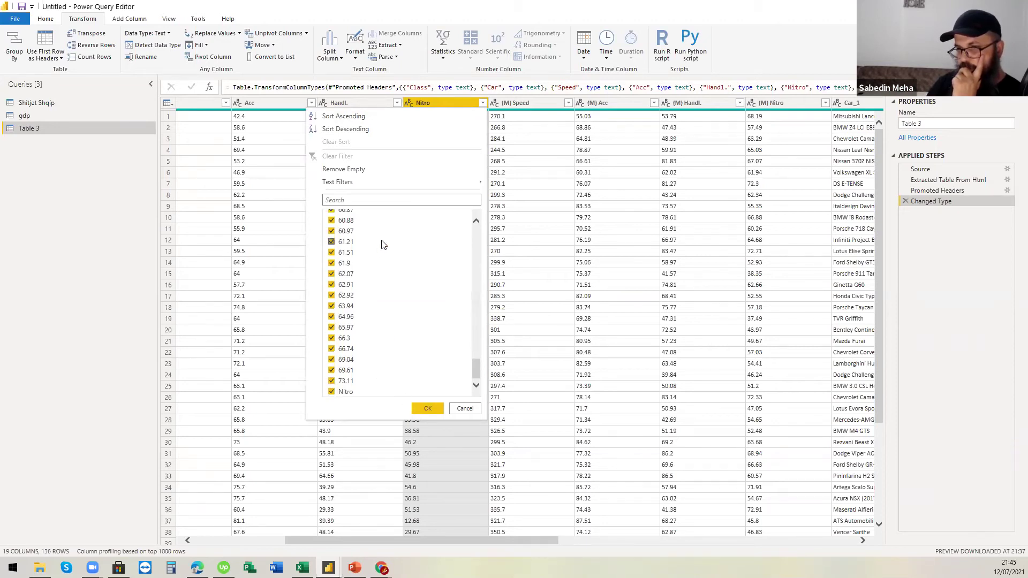
pyautogui.moveTo(476, 369); pyautogui.dragTo(486, 222)
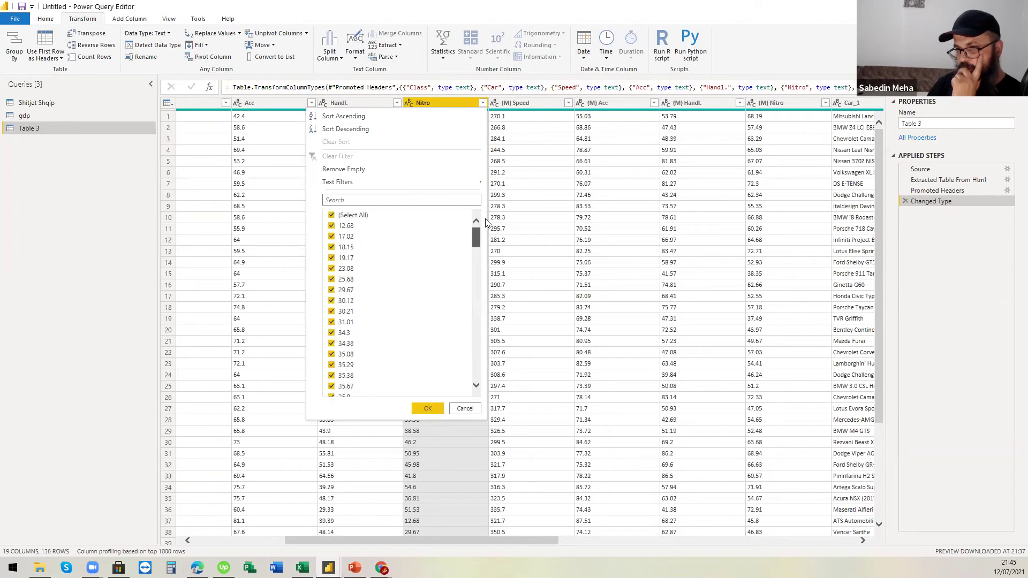
pyautogui.click(332, 216)
pyautogui.scroll(-1, 340, 357)
pyautogui.scroll(-15, 341, 358)
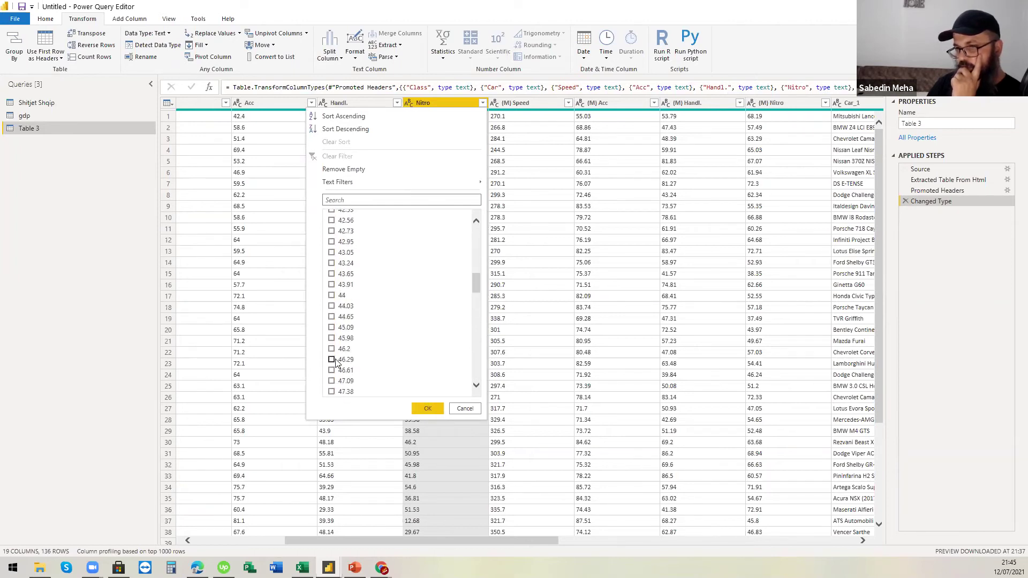
pyautogui.scroll(-5, 471, 382)
pyautogui.click(332, 391)
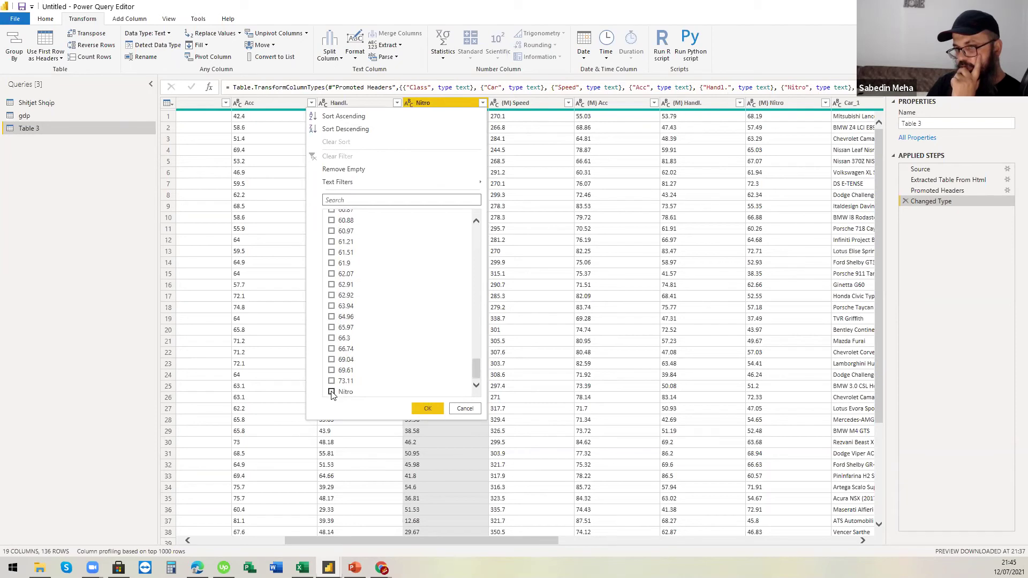
pyautogui.click(426, 408)
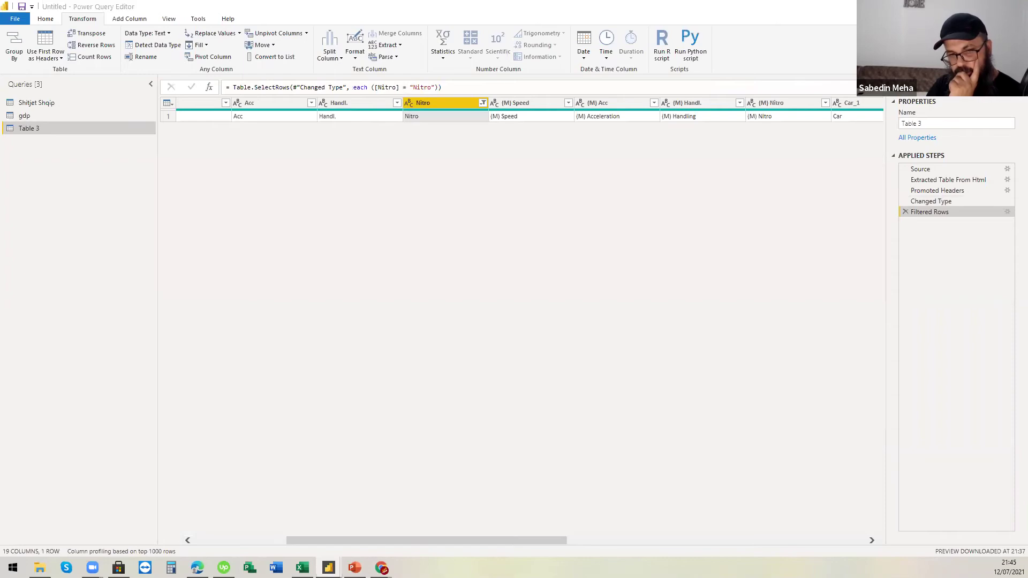
# Switch to the Asphalt 9 web page in Chrome, examine the repeated header row ending the stats table, and return to Power Query Editor
pyautogui.hotkey('alt', 'Tab')
pyautogui.scroll(-10, 402, 402)
pyautogui.scroll(-20, 402, 411)
pyautogui.scroll(6, 402, 407)
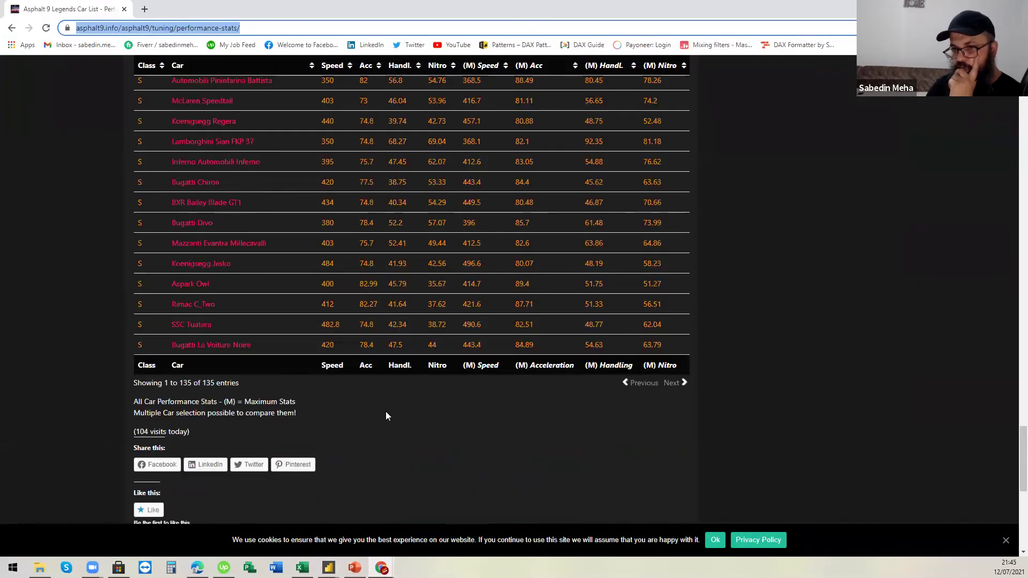
pyautogui.moveTo(140, 365); pyautogui.dragTo(578, 379)
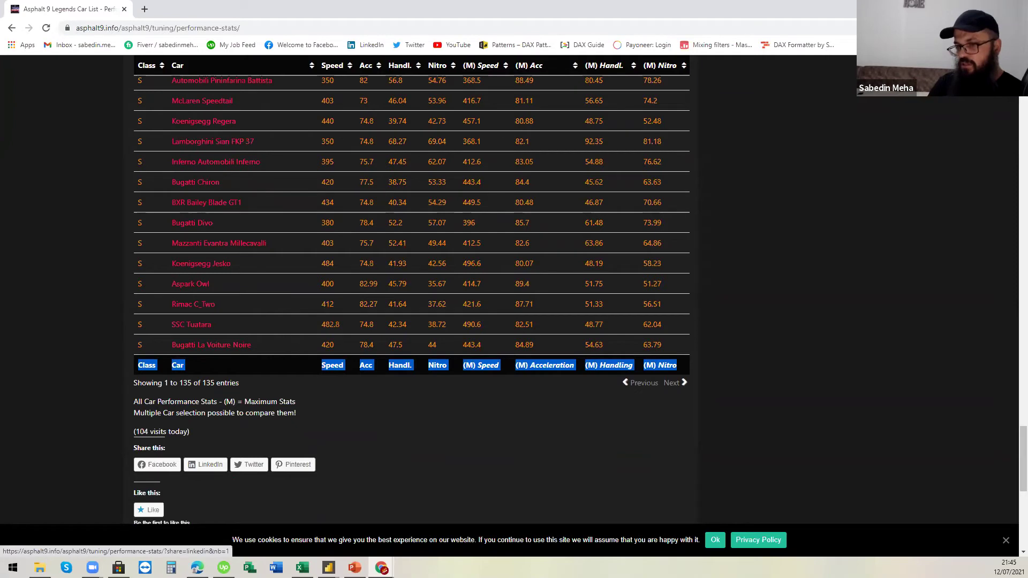
pyautogui.moveTo(328, 567)
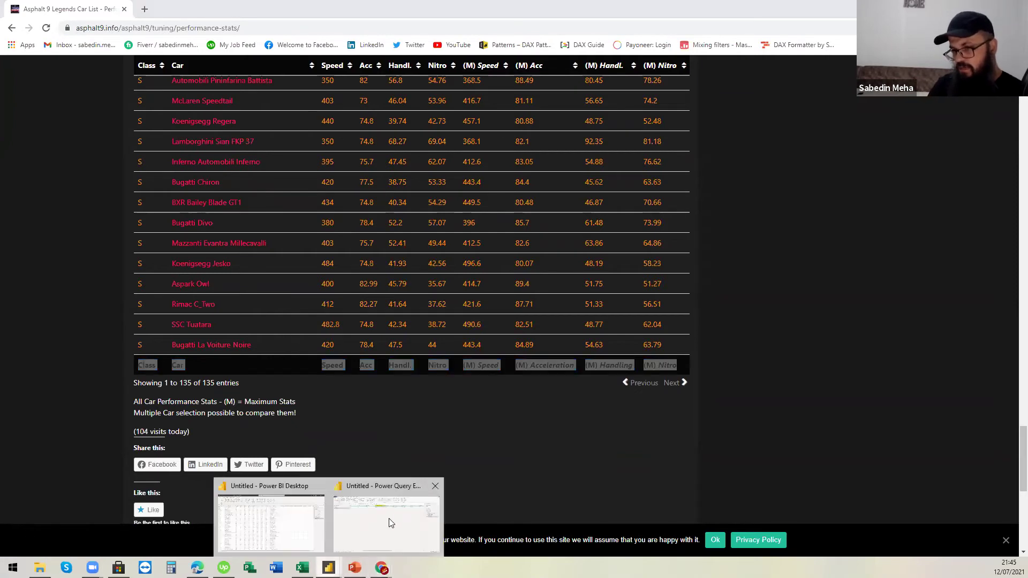
pyautogui.click(387, 524)
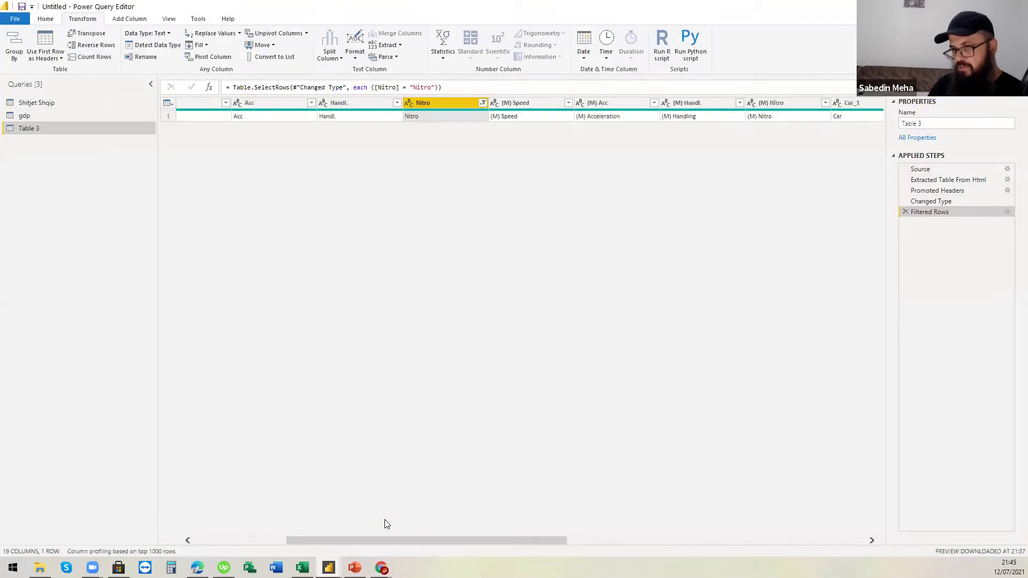
# Change the Nitro column's filter to keep all values except the text "Nitro"
pyautogui.click(483, 102)
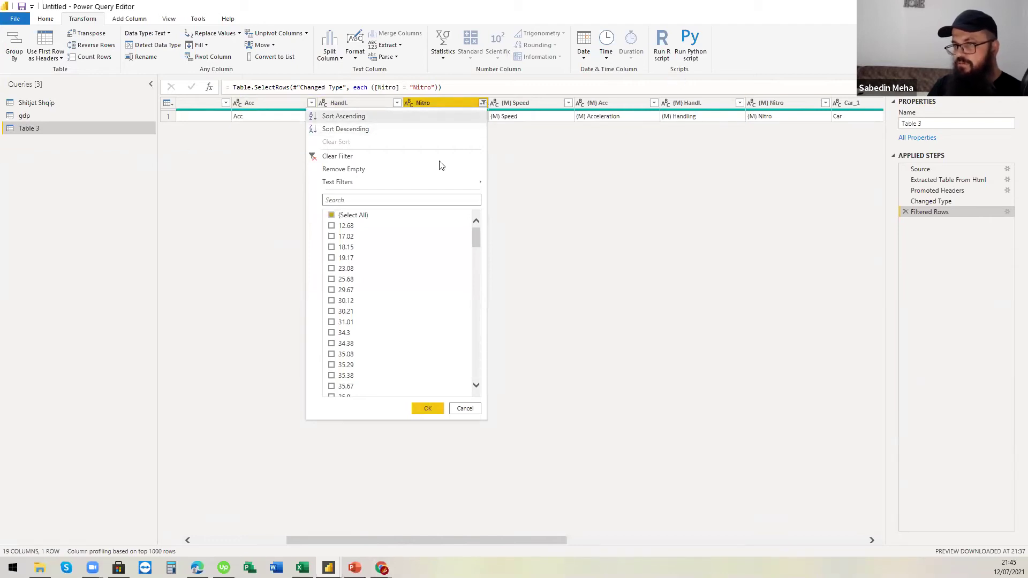
pyautogui.click(331, 216)
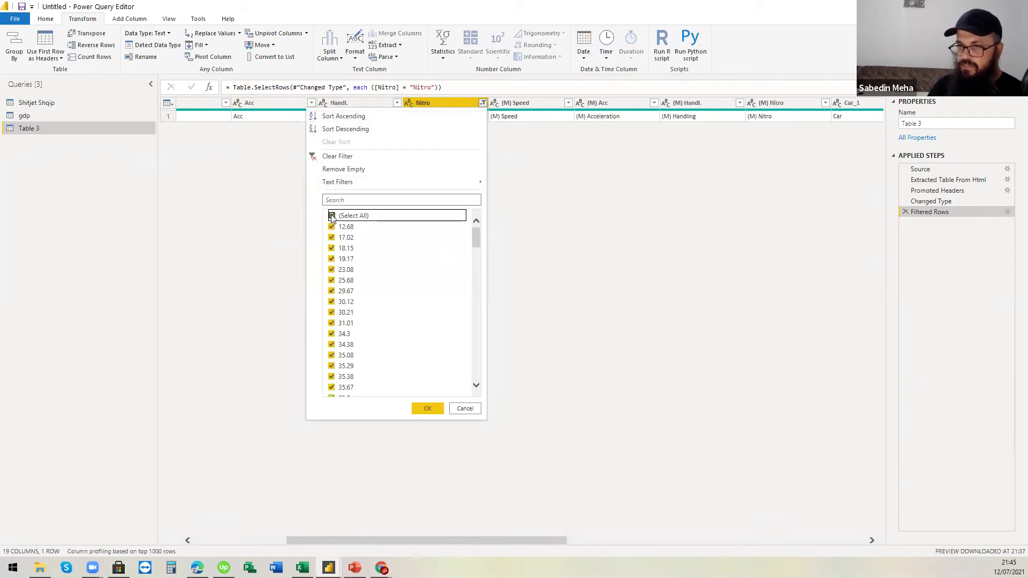
pyautogui.scroll(-15, 374, 355)
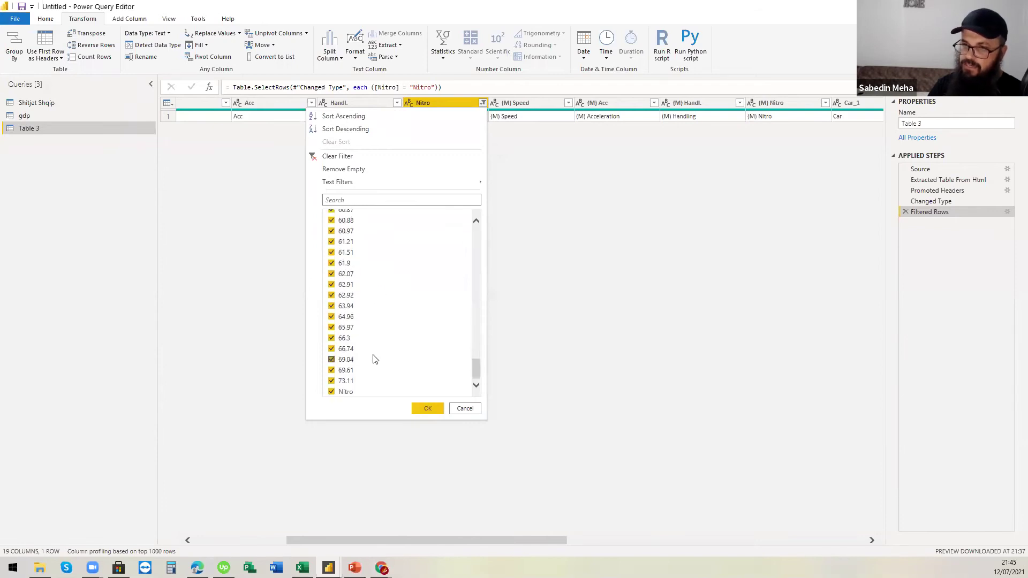
pyautogui.click(337, 392)
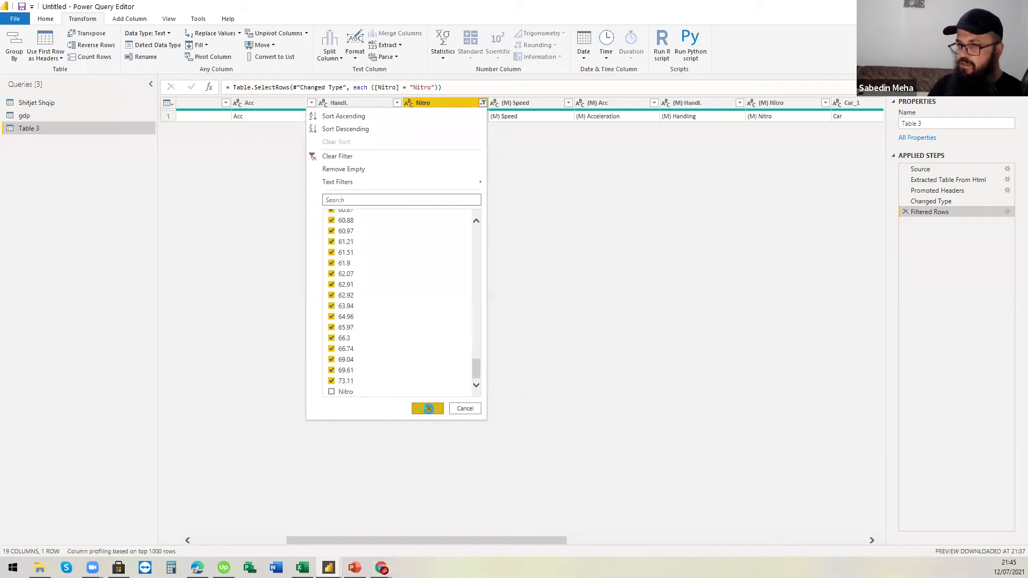
pyautogui.click(428, 408)
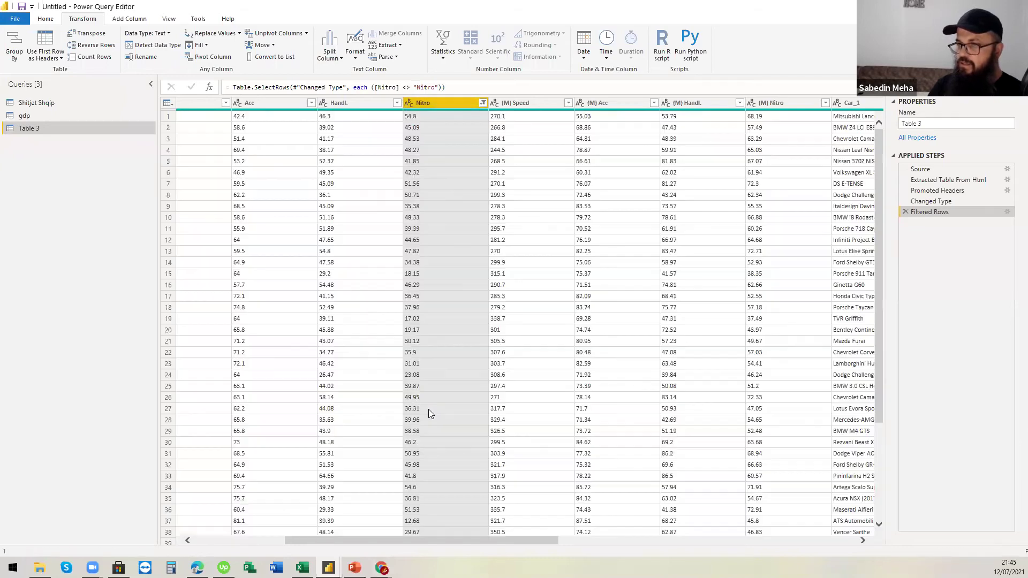
# Delete the Changed Type step preceding Filtered Rows and automatically detect the data types of all Table 3 columns
pyautogui.click(905, 202)
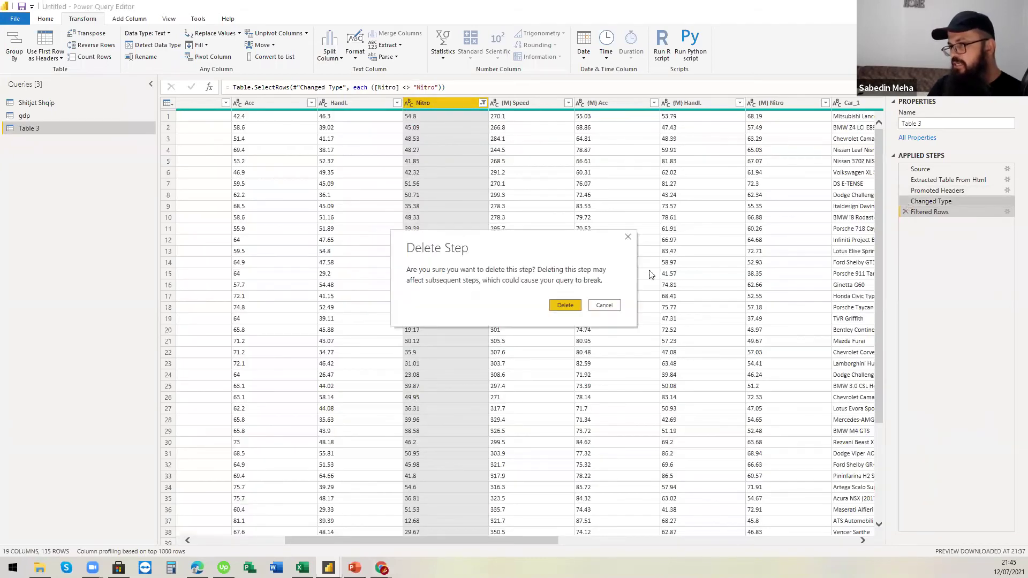
pyautogui.click(558, 306)
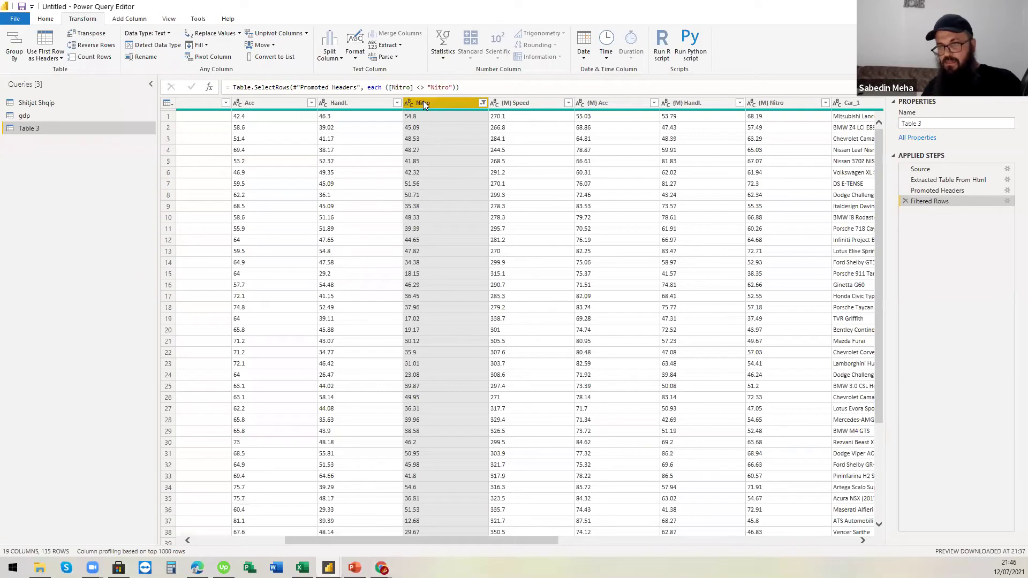
pyautogui.click(361, 101)
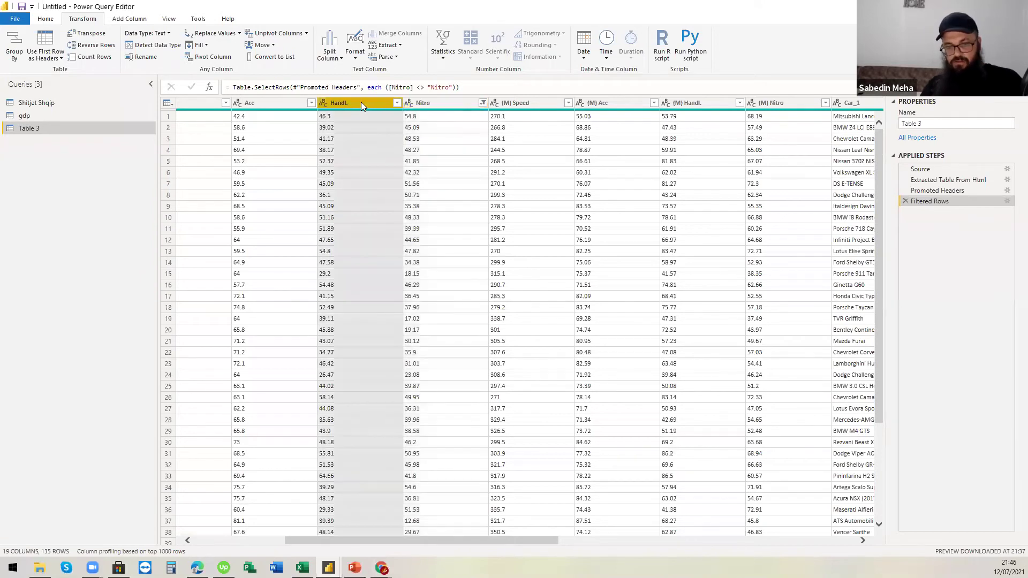
pyautogui.hotkey('ctrl', 'a')
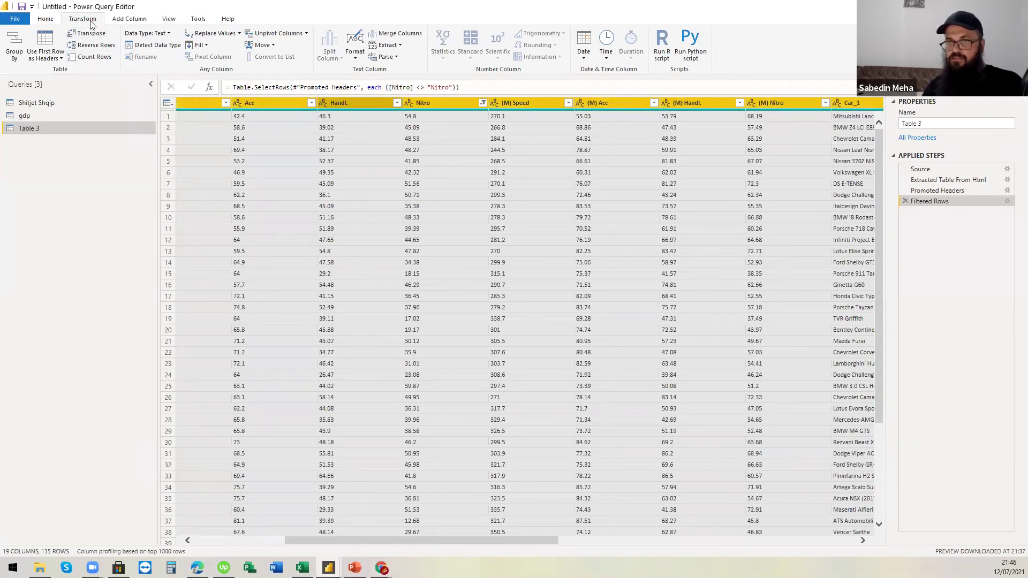
pyautogui.click(154, 48)
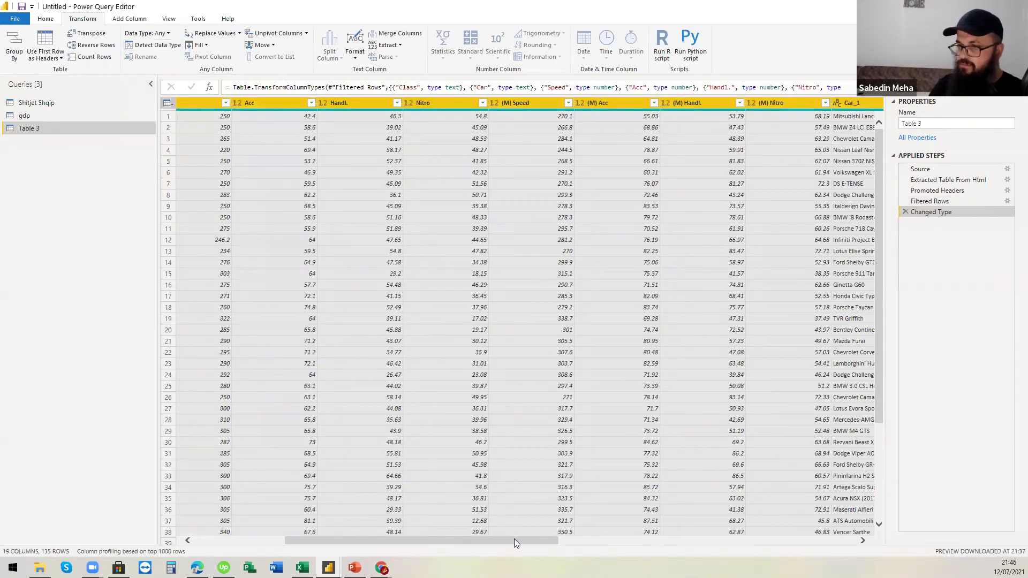
# Examine the detected data types of Table 3's columns, including the type options available for Speed
pyautogui.moveTo(516, 543); pyautogui.dragTo(425, 543)
pyautogui.click(428, 105)
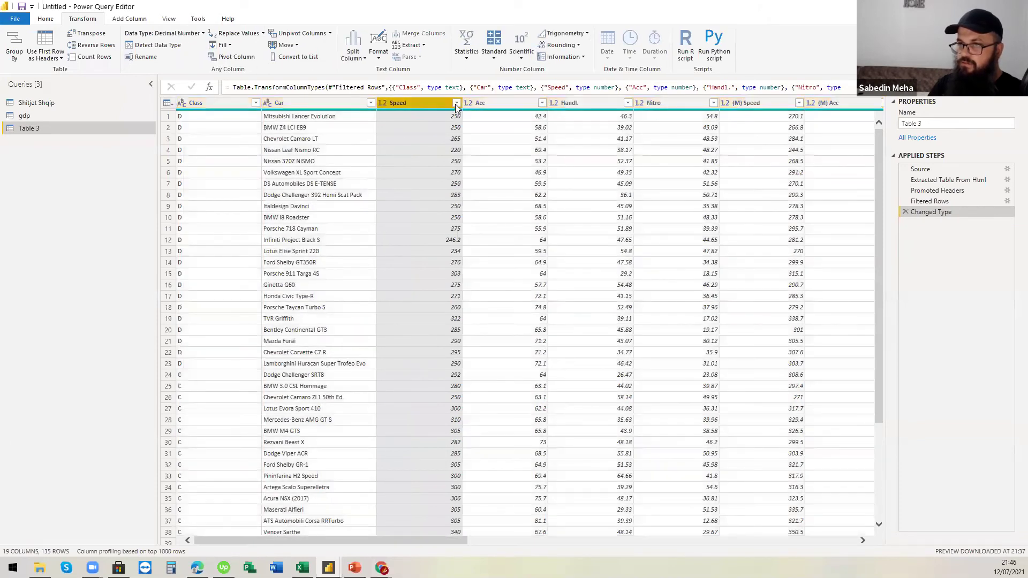
pyautogui.click(384, 105)
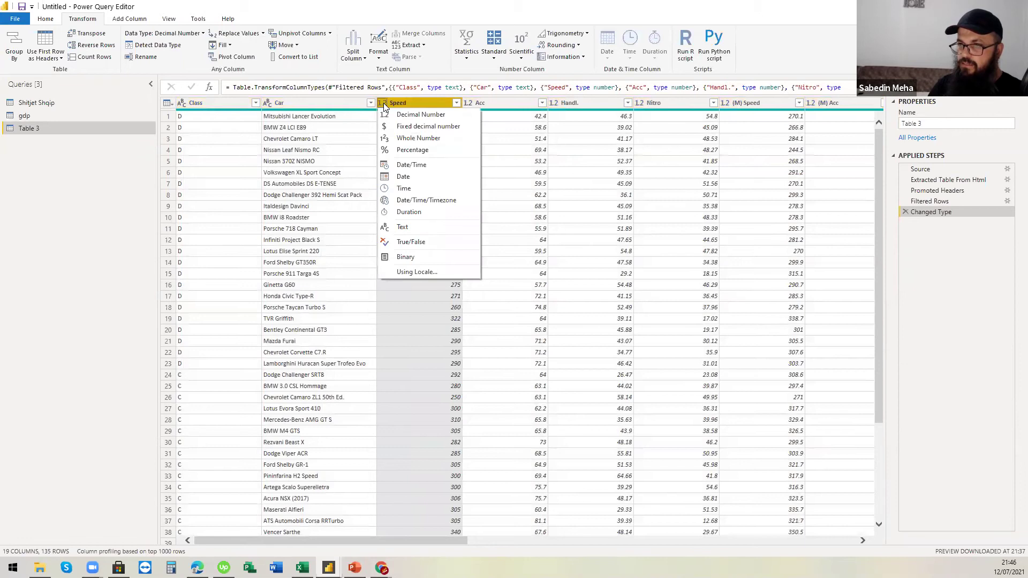
pyautogui.click(518, 104)
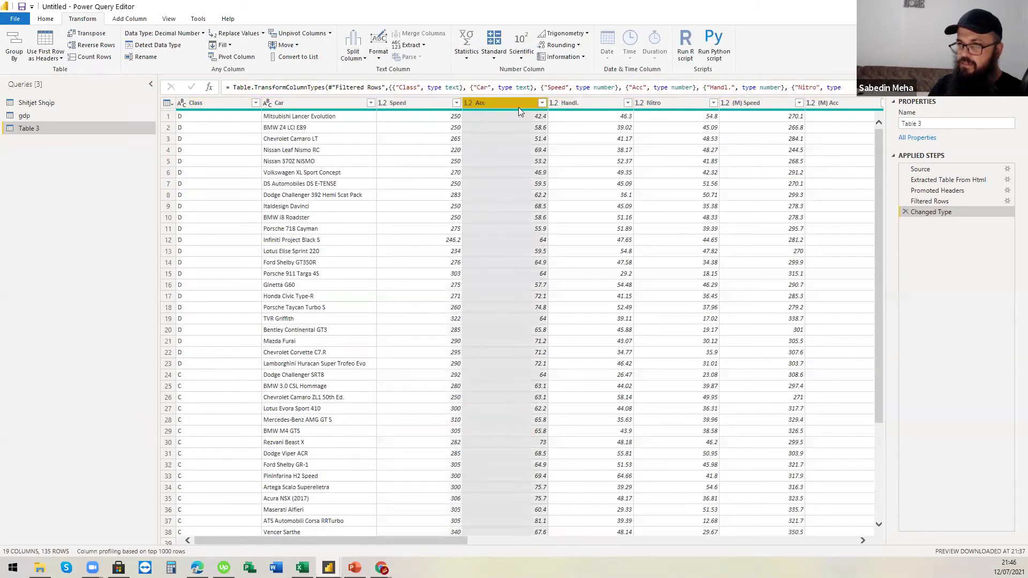
pyautogui.click(589, 102)
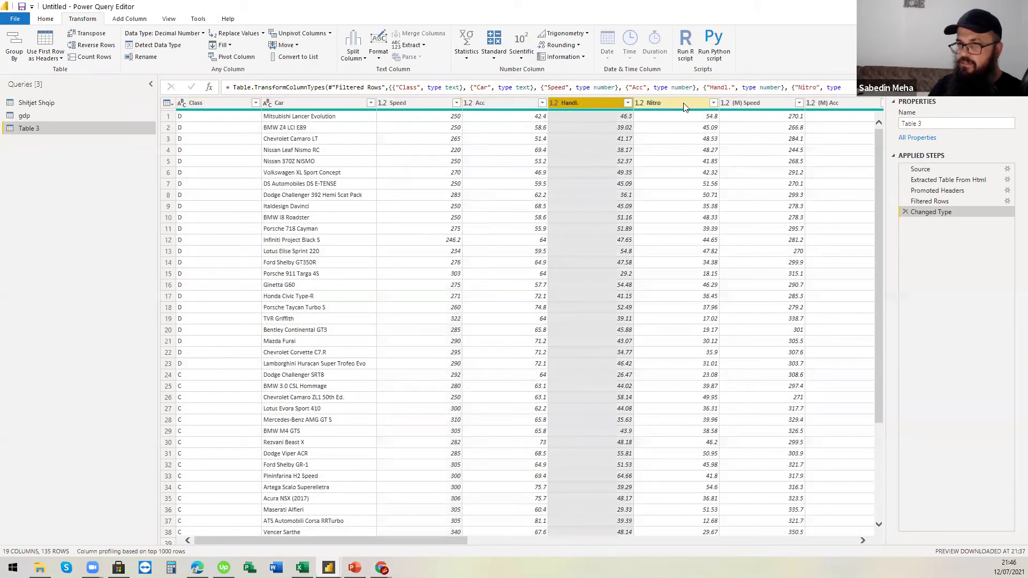
pyautogui.click(236, 107)
pyautogui.click(310, 106)
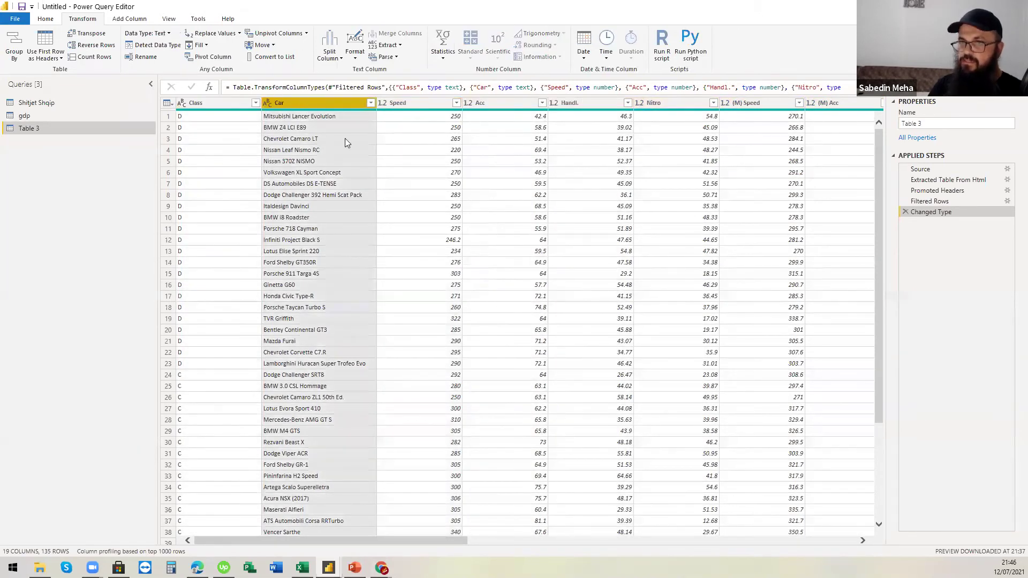
# Switch to the report view in Power BI Desktop and examine Table 3's column names in the data model
pyautogui.click(47, 20)
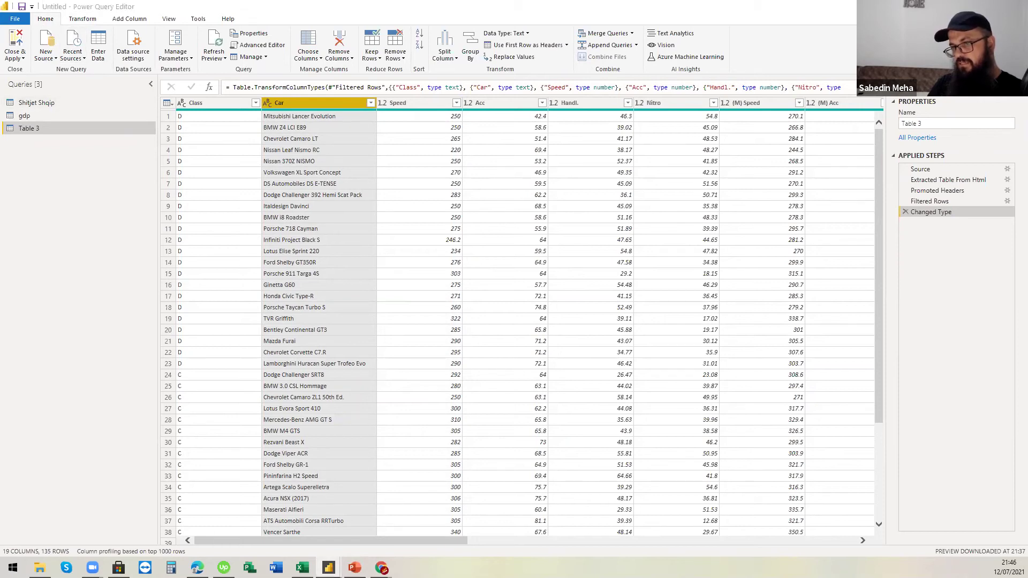
pyautogui.click(277, 529)
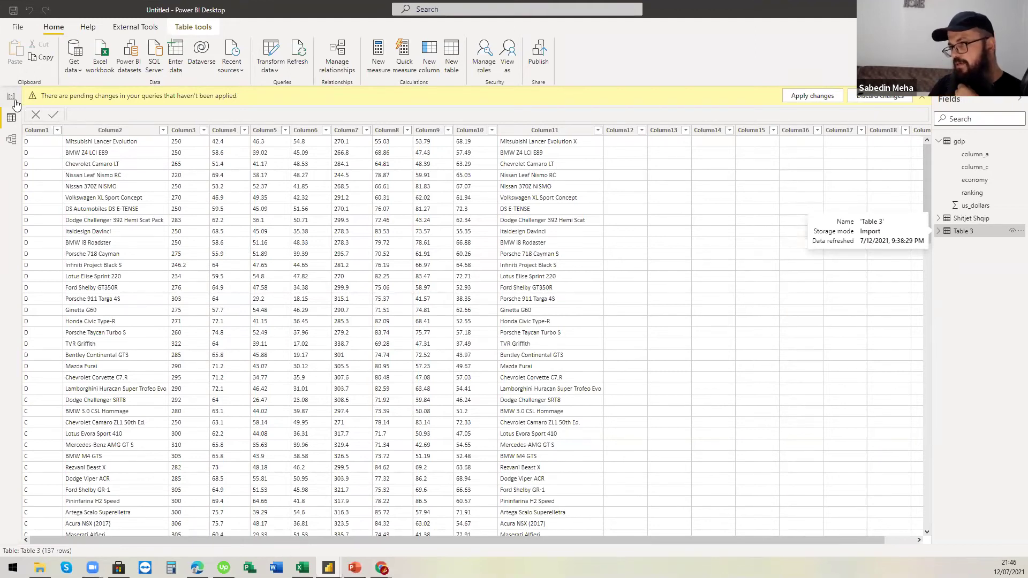
pyautogui.click(13, 100)
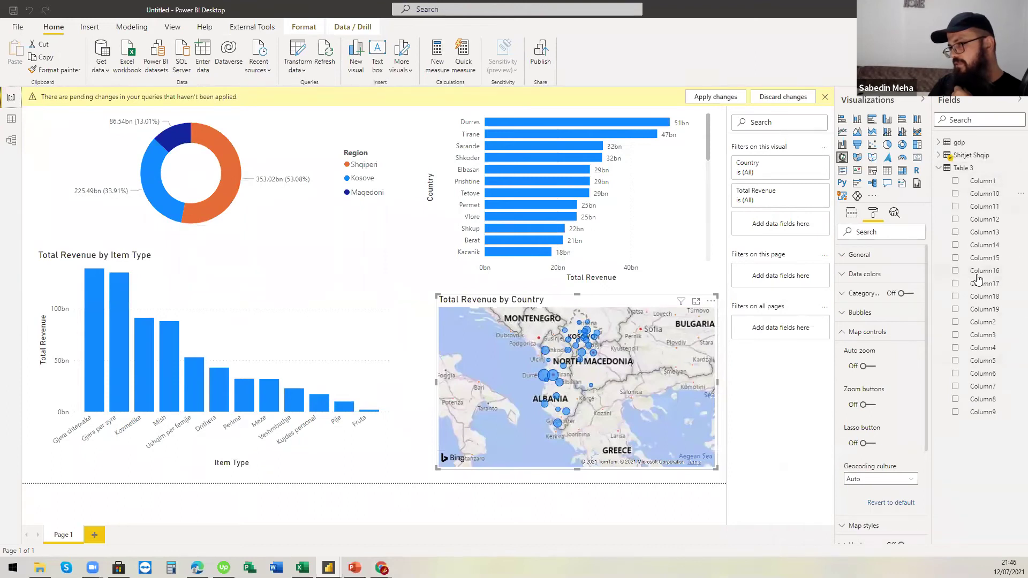
pyautogui.click(985, 194)
pyautogui.click(987, 208)
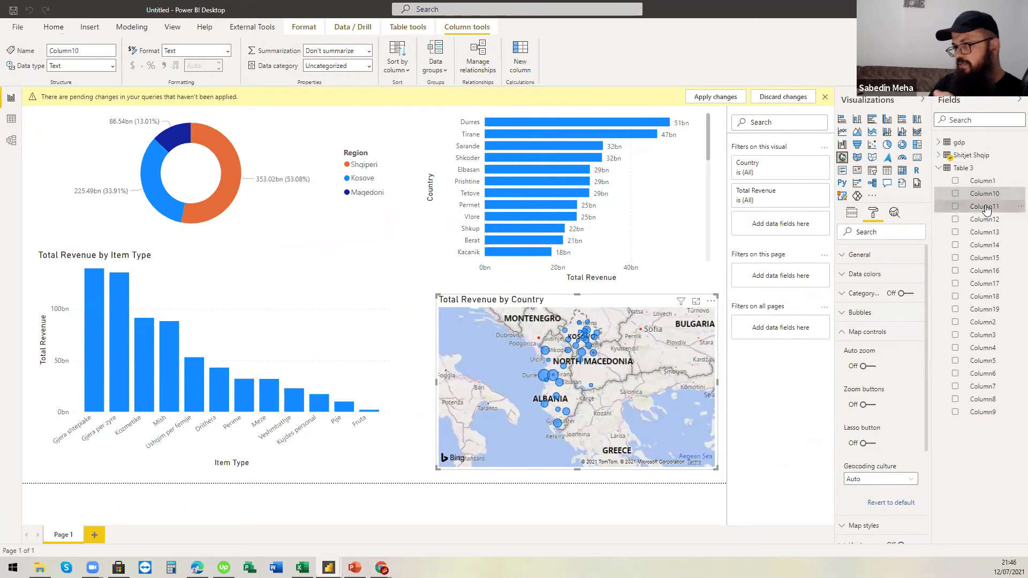
# Return to Power Query Editor, then close it and apply the pending query changes to the report
pyautogui.moveTo(328, 568)
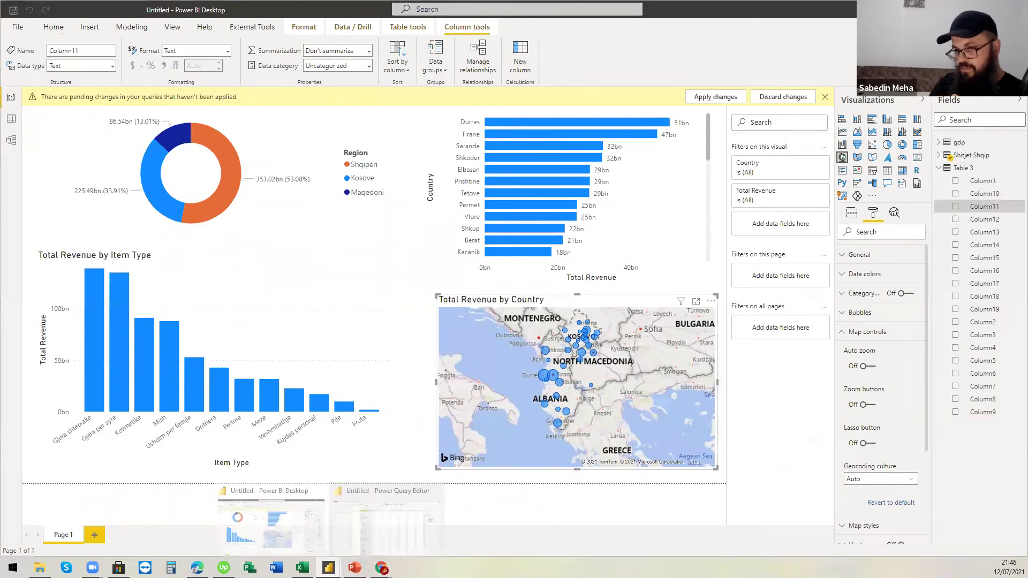
pyautogui.click(388, 511)
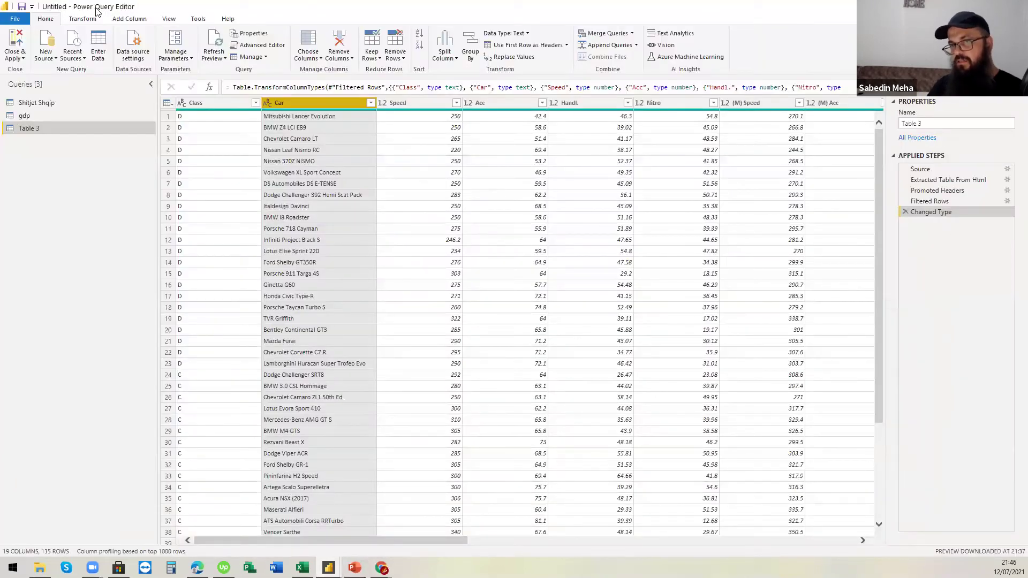
pyautogui.hotkey('alt', 'Tab')
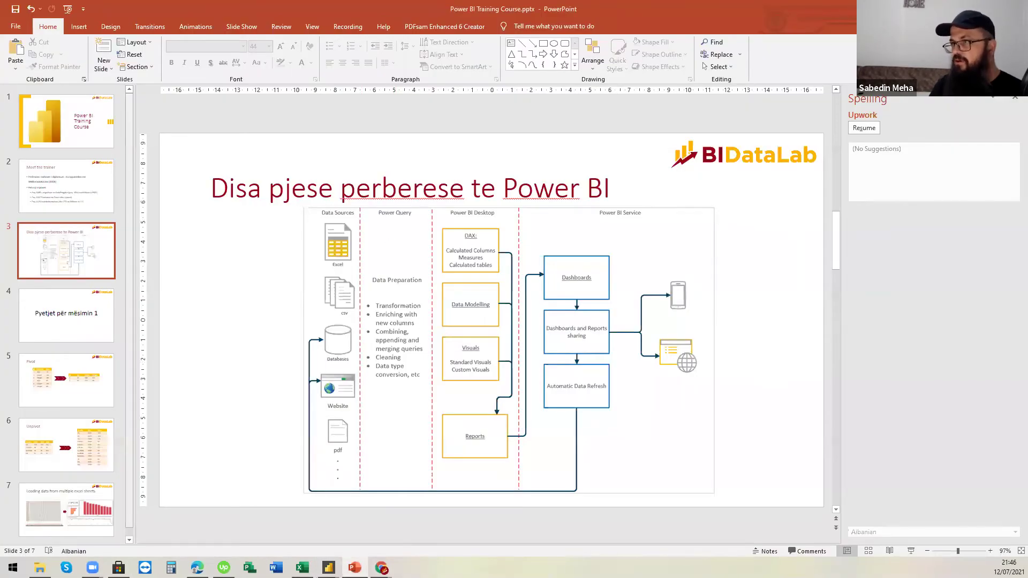
pyautogui.hotkey('alt', 'Tab')
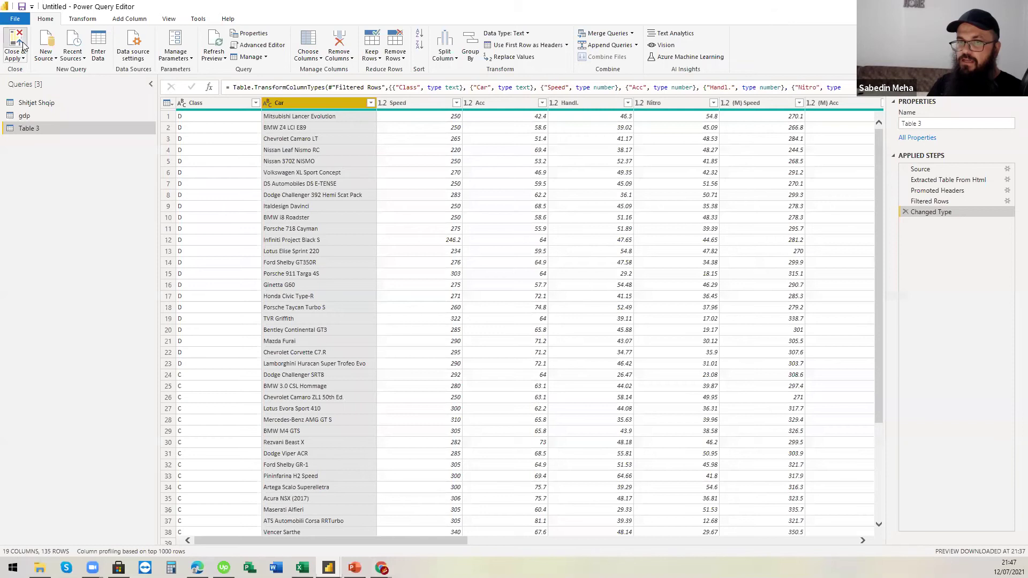
pyautogui.click(22, 47)
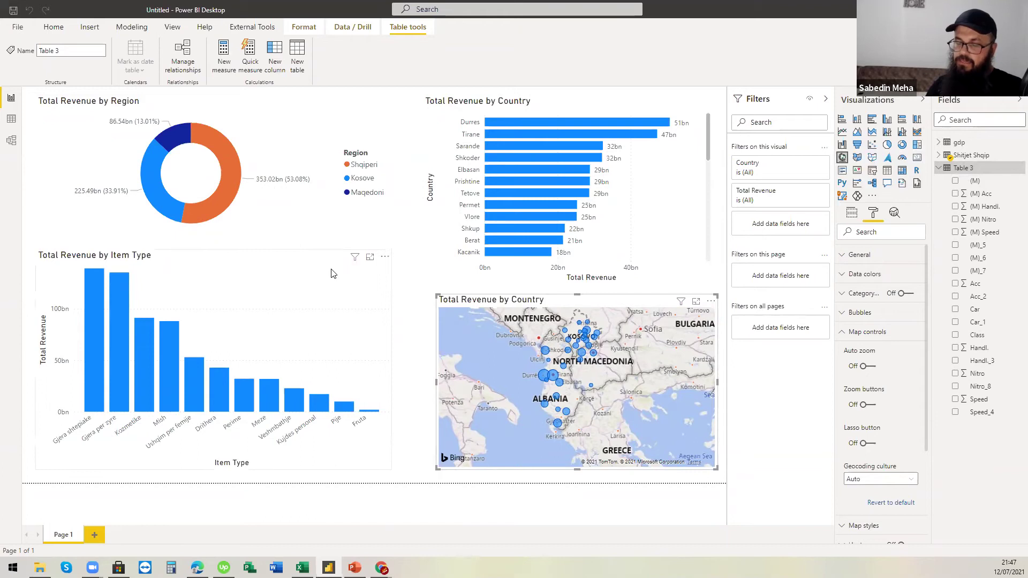
# Add a second report page and create a matrix with Table 3's Class as rows and Car as columns
pyautogui.click(94, 535)
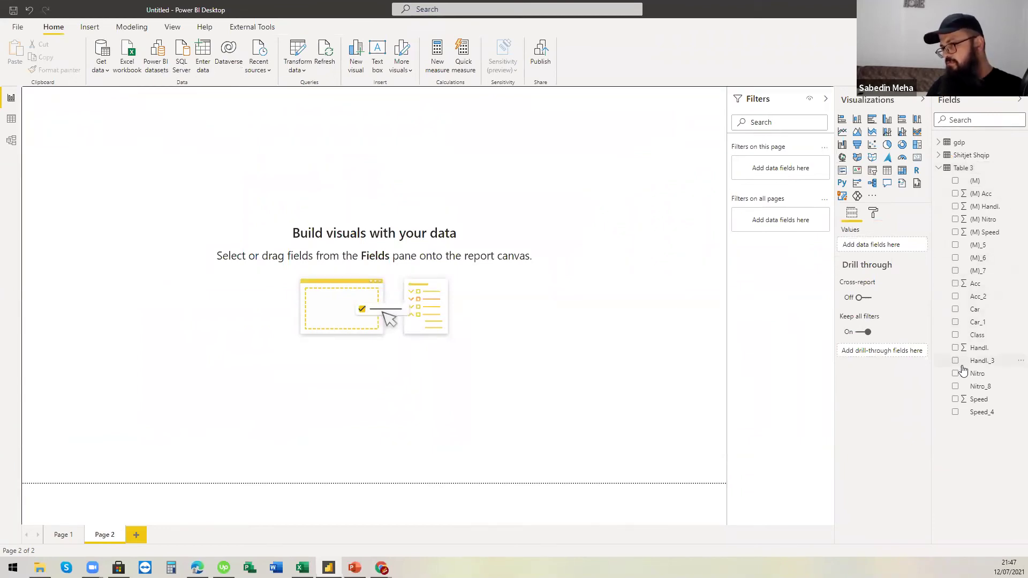
pyautogui.click(955, 335)
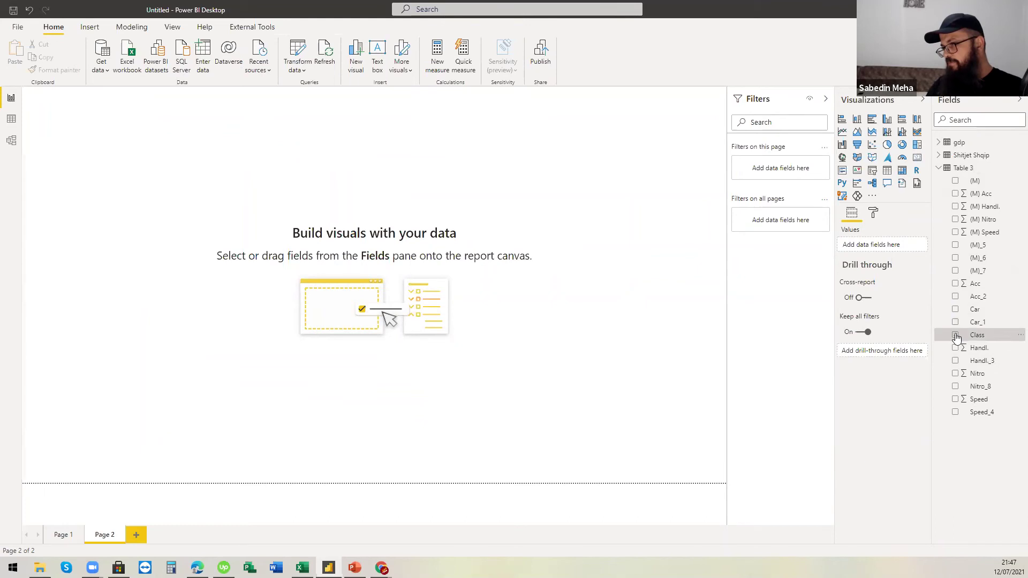
pyautogui.click(902, 171)
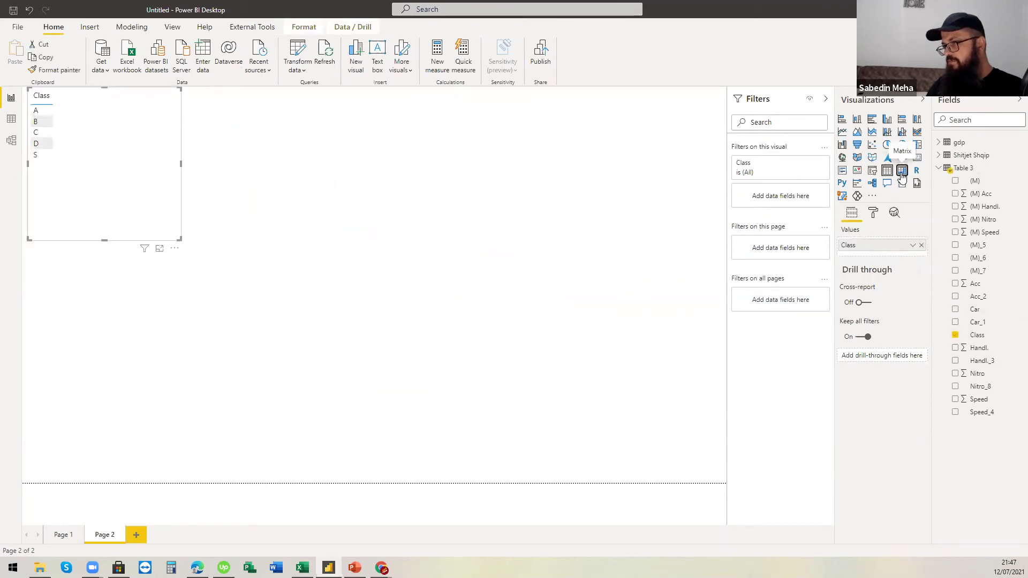
pyautogui.click(955, 310)
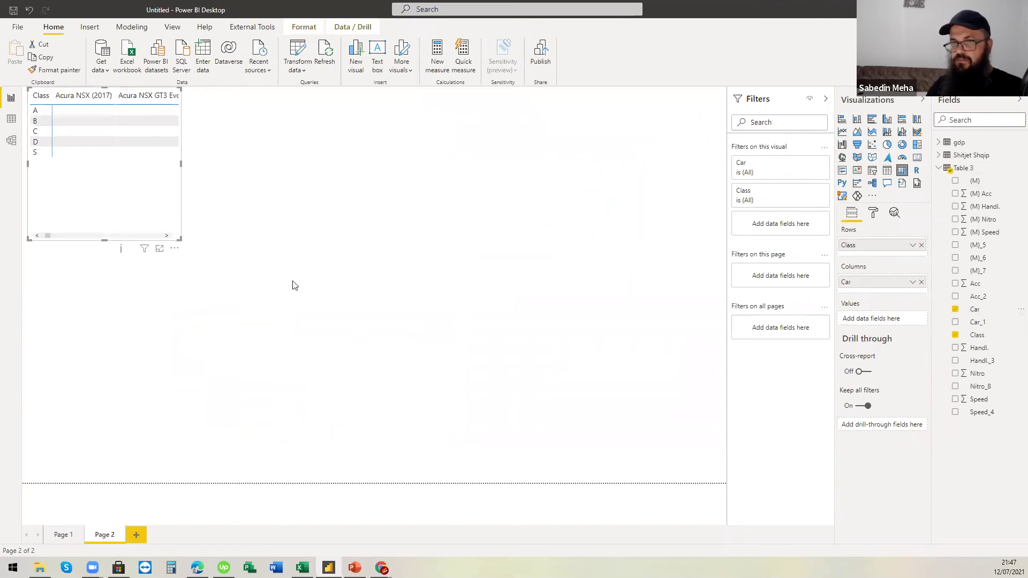
# Enlarge the matrix and rearrange it to show Car as rows, Class as columns and (M) Speed as values
pyautogui.moveTo(181, 240); pyautogui.dragTo(712, 385)
pyautogui.moveTo(885, 284)
pyautogui.mouseDown()
pyautogui.moveTo(878, 251)
pyautogui.moveTo(876, 297)
pyautogui.mouseUp()
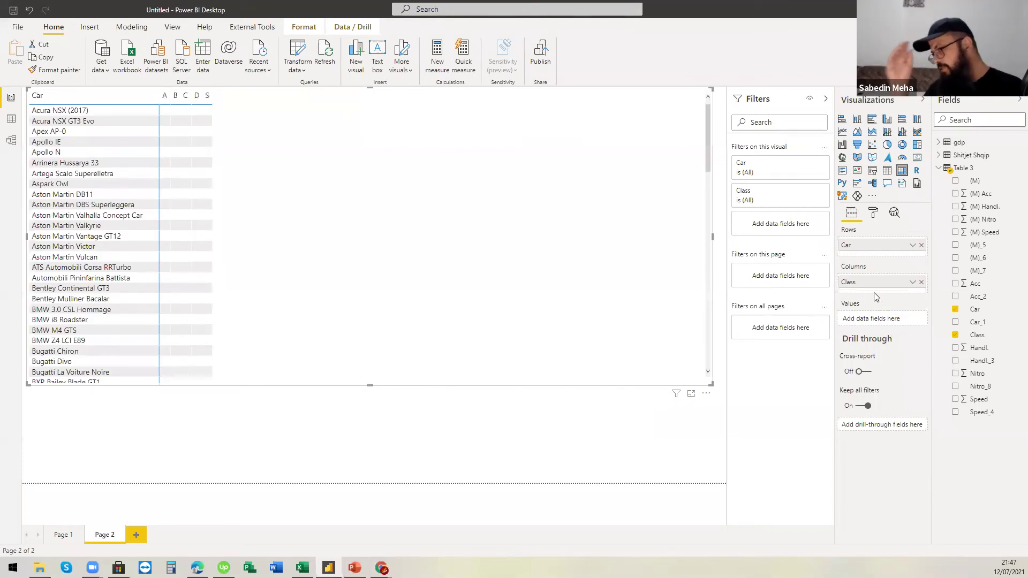
pyautogui.click(956, 233)
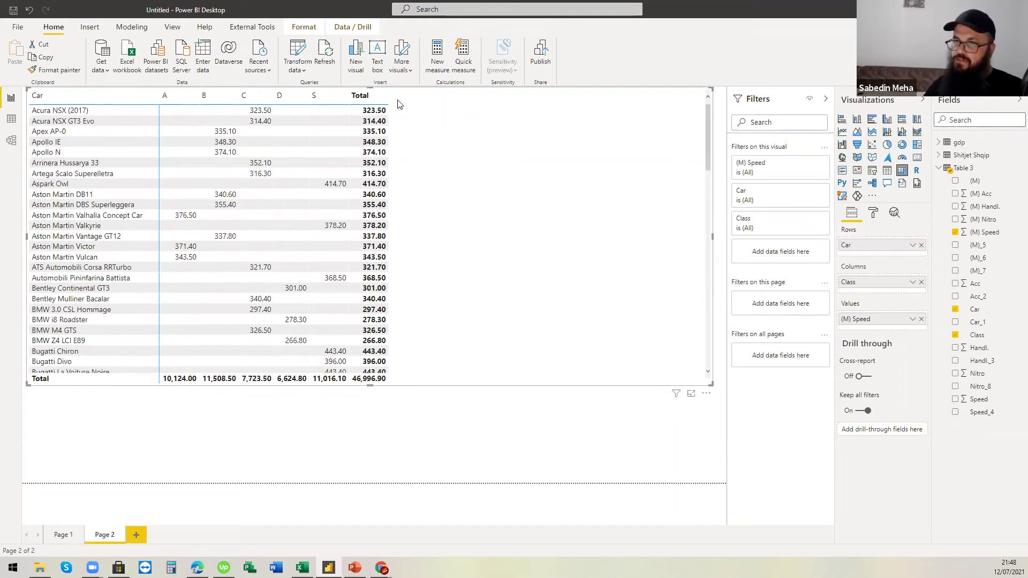
# Inset the matrix from the page's upper-left corner and reshape it into a narrower, taller block covering just over half the page width
pyautogui.moveTo(373, 89); pyautogui.dragTo(375, 101)
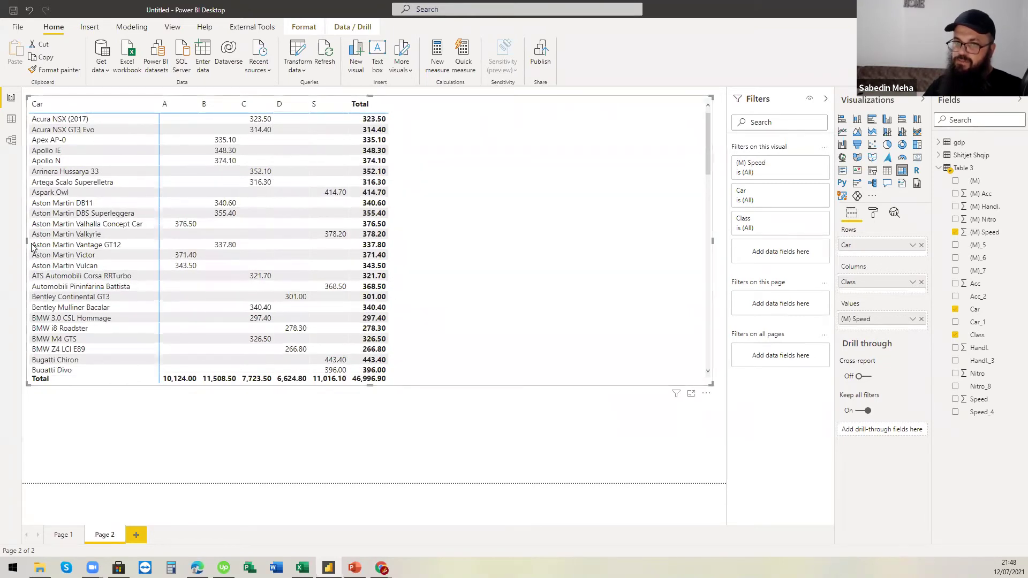
pyautogui.moveTo(31, 246); pyautogui.dragTo(37, 247)
pyautogui.moveTo(711, 383); pyautogui.dragTo(440, 465)
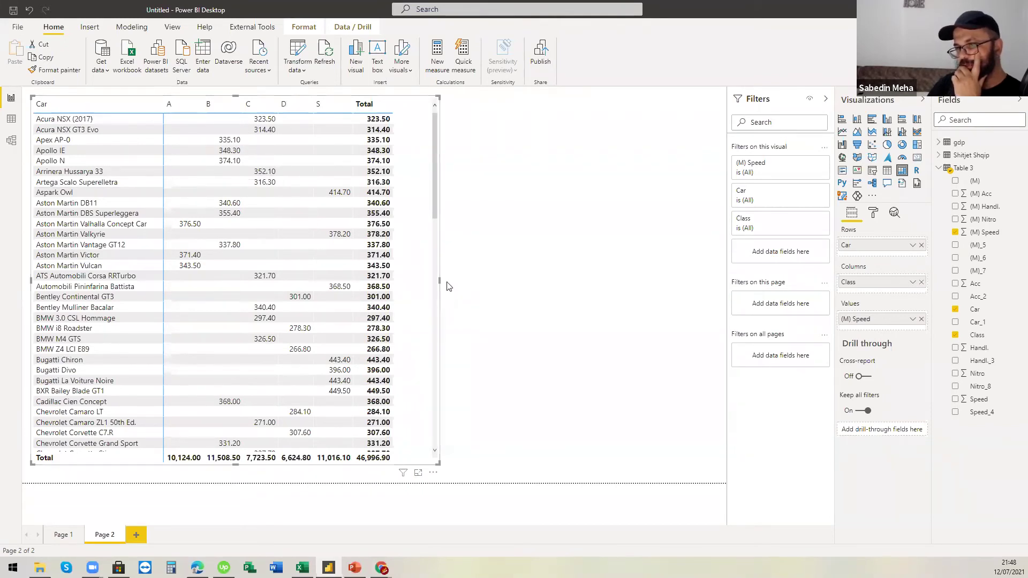
pyautogui.moveTo(440, 281); pyautogui.dragTo(476, 281)
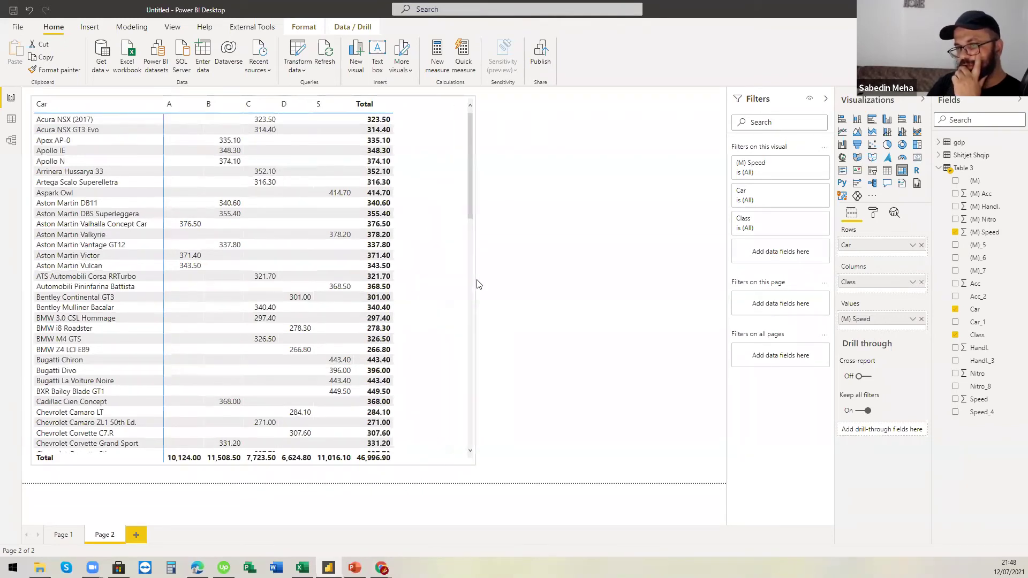
pyautogui.scroll(-15, 323, 333)
pyautogui.scroll(15, 321, 332)
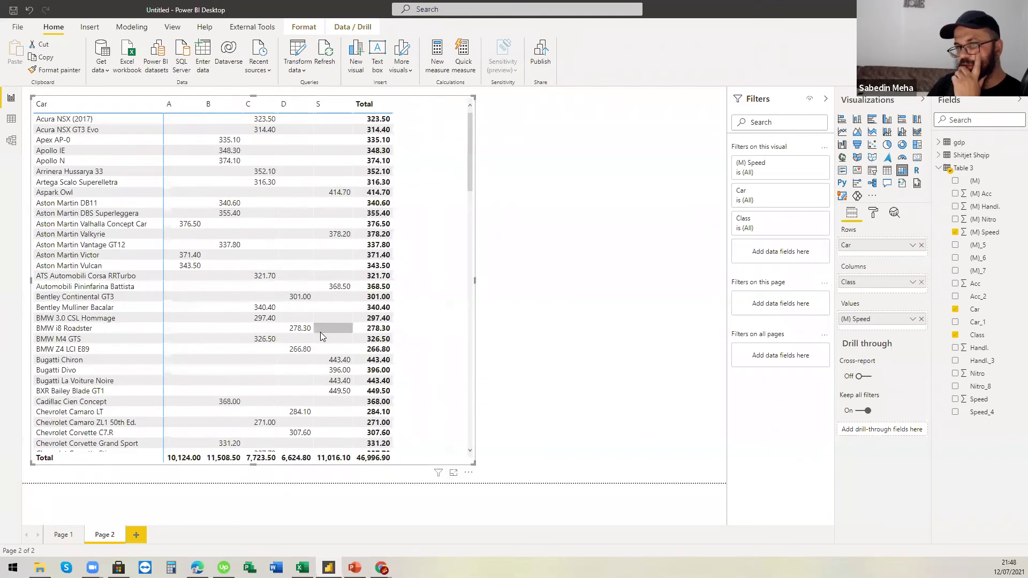
pyautogui.moveTo(475, 280); pyautogui.dragTo(431, 281)
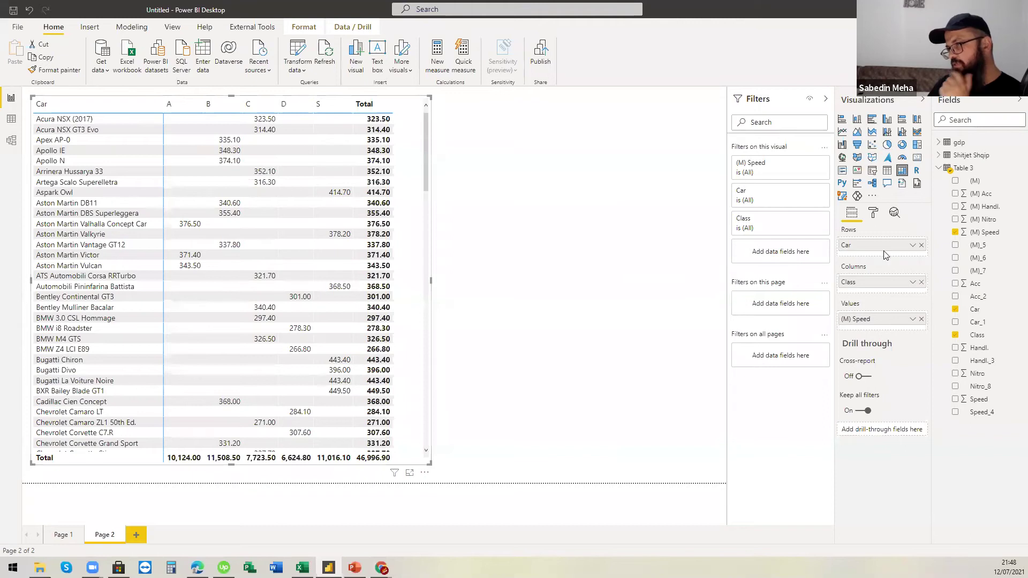
# Narrow the matrix closer to its Total column and shift its upper-left corner slightly inward
pyautogui.click(487, 293)
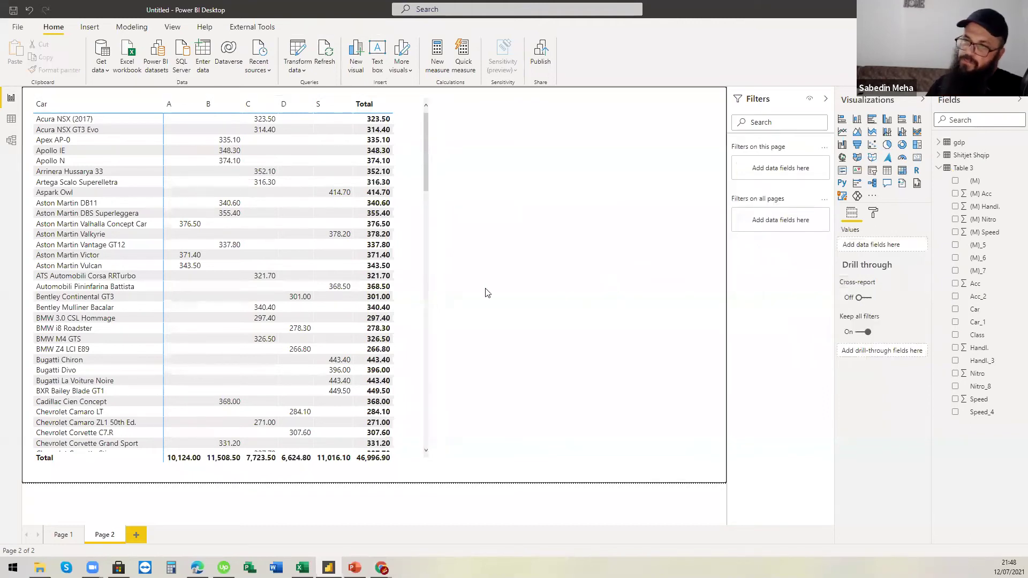
pyautogui.click(431, 285)
pyautogui.scroll(-5, 431, 284)
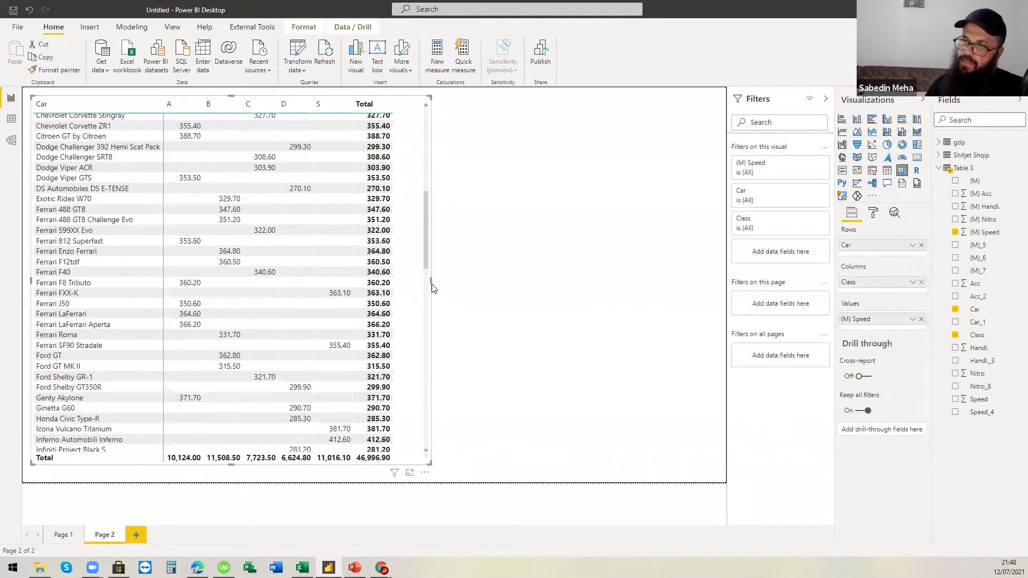
pyautogui.moveTo(431, 281); pyautogui.dragTo(413, 281)
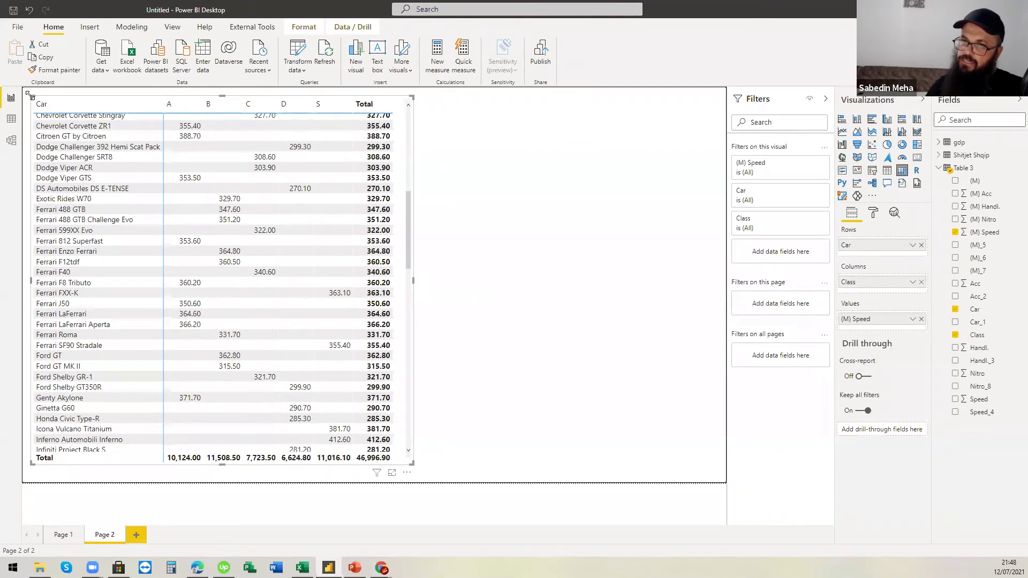
pyautogui.moveTo(30, 95); pyautogui.dragTo(37, 101)
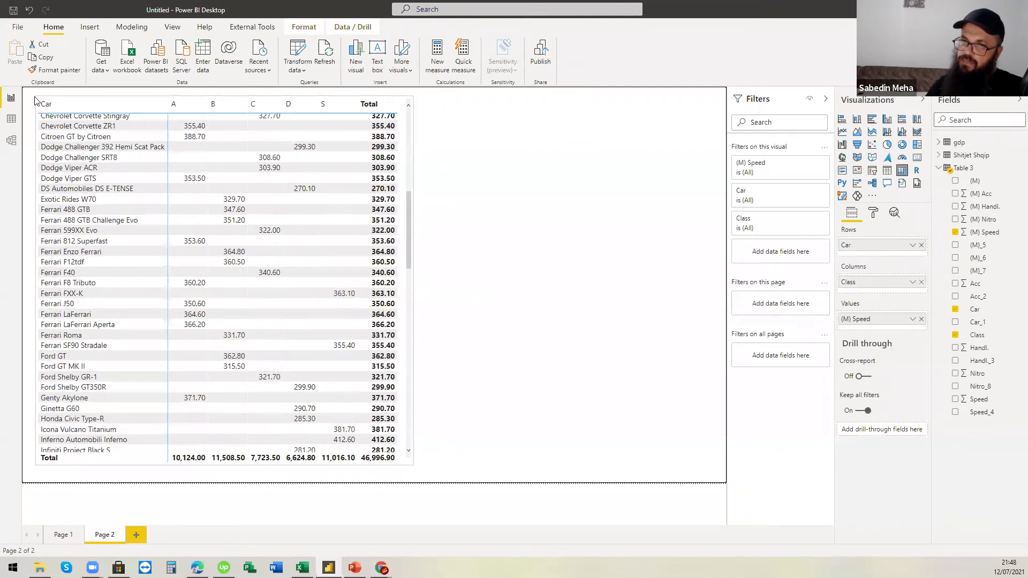
pyautogui.click(553, 212)
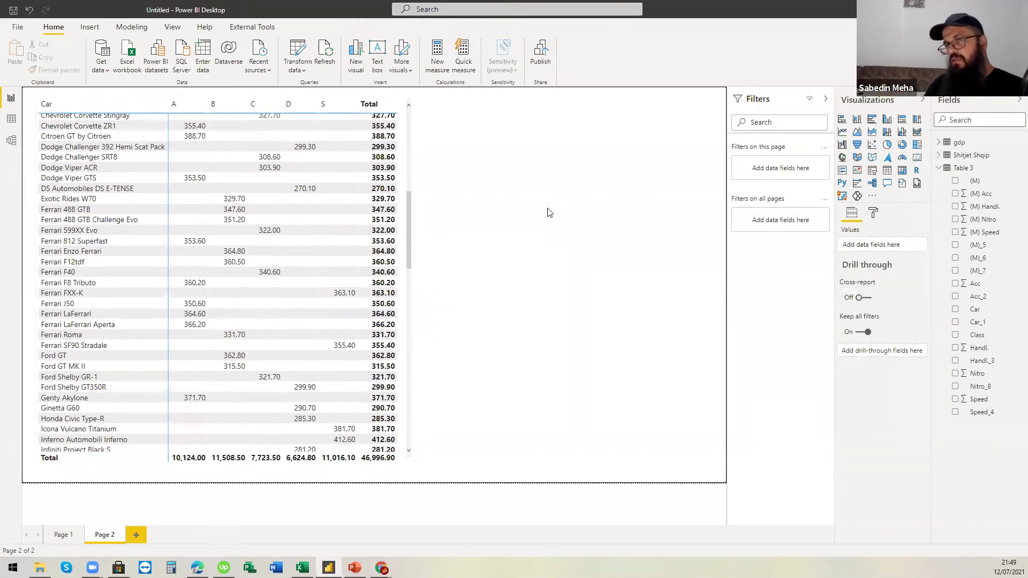
# Open Power Query Editor and compare the transformation options available for Shitjet Shqip's Order Date and Units Sold columns
pyautogui.click(296, 50)
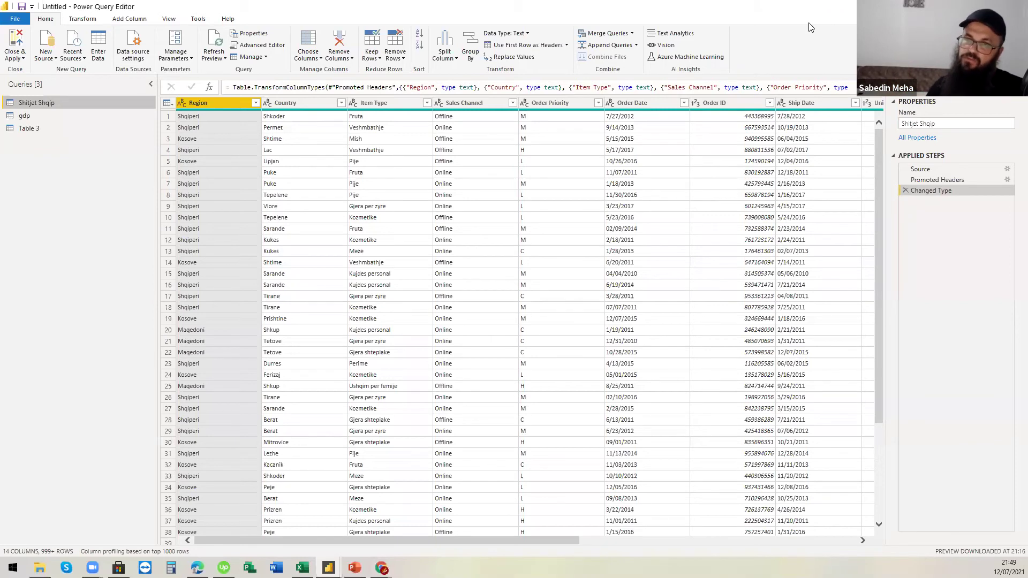
pyautogui.click(78, 21)
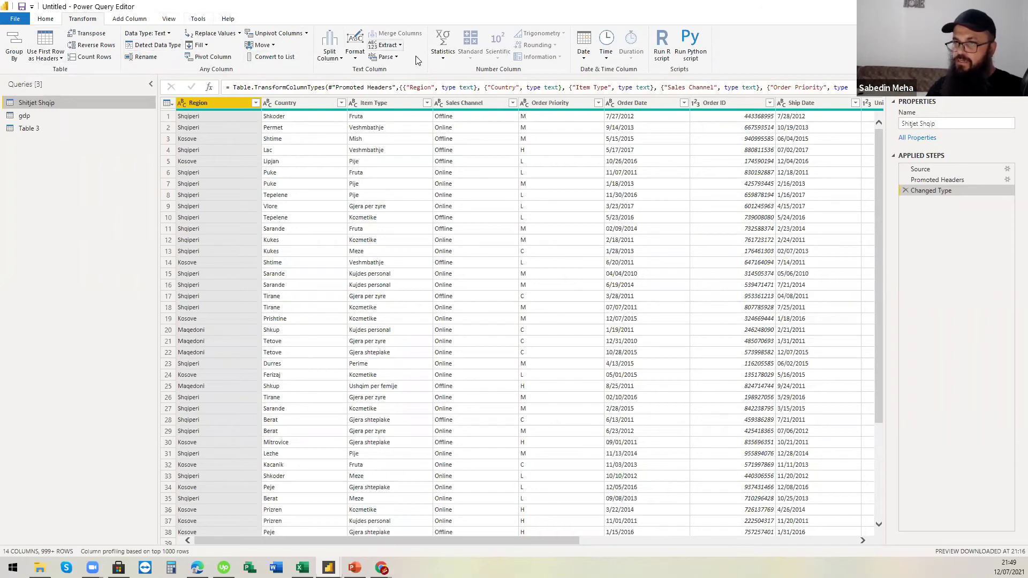
pyautogui.doubleClick(241, 11)
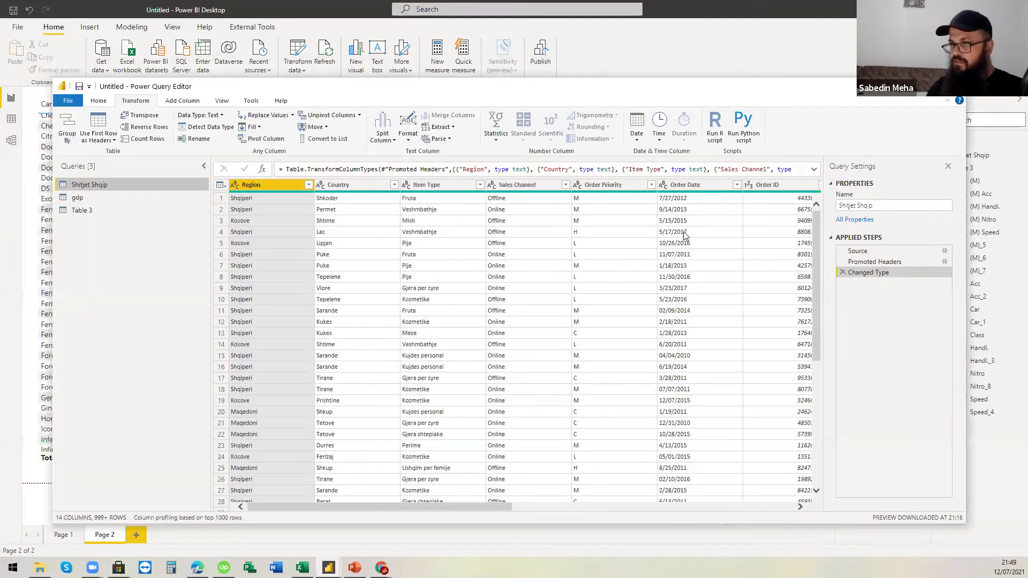
pyautogui.click(688, 185)
pyautogui.moveTo(470, 511); pyautogui.dragTo(583, 508)
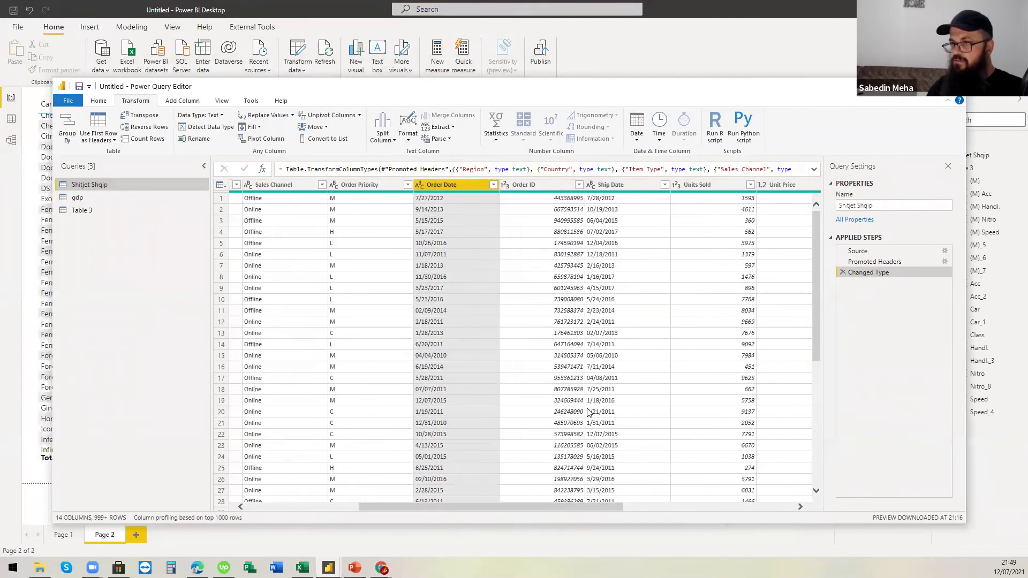
pyautogui.click(706, 185)
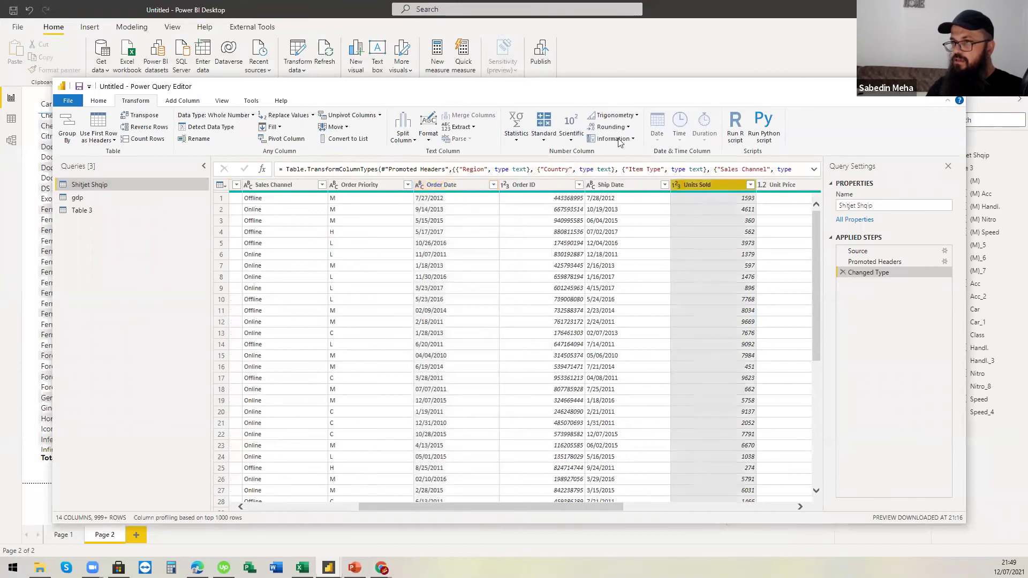
# Examine the statistics, standard and scientific operations for Units Sold plus the column-adding and view options, and close Power Query Editor
pyautogui.click(541, 137)
pyautogui.click(579, 138)
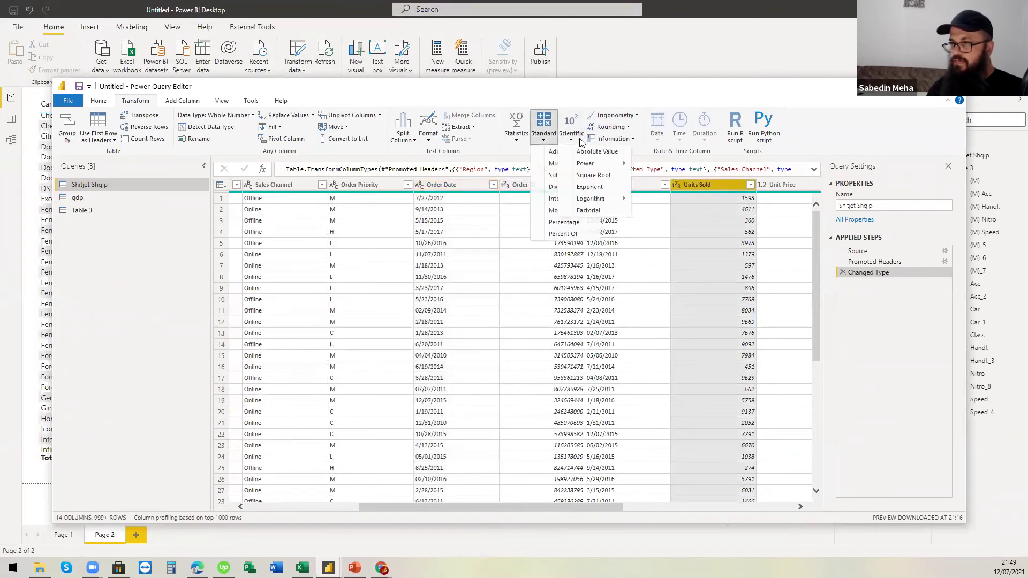
pyautogui.click(543, 138)
pyautogui.click(517, 140)
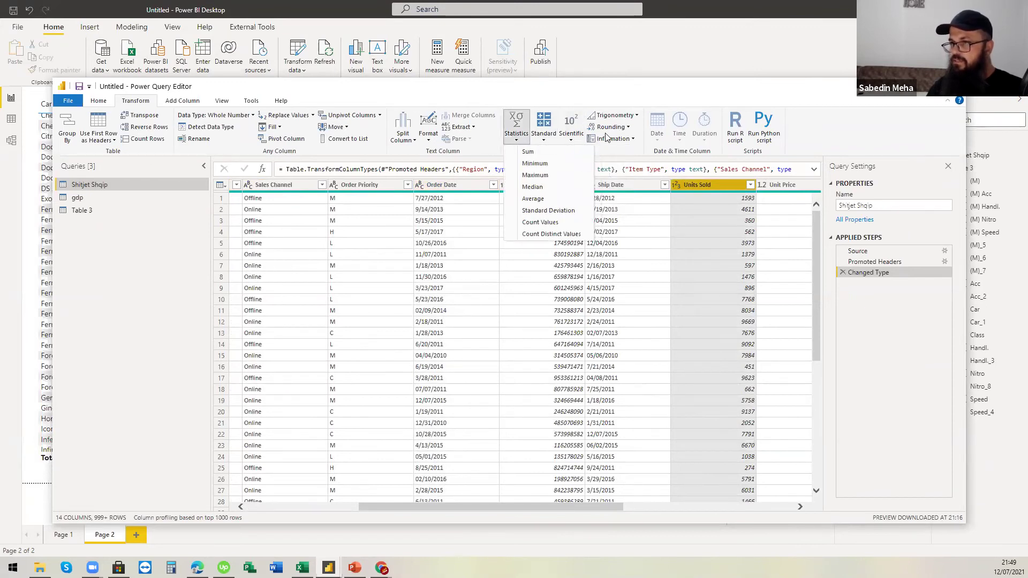
pyautogui.click(683, 99)
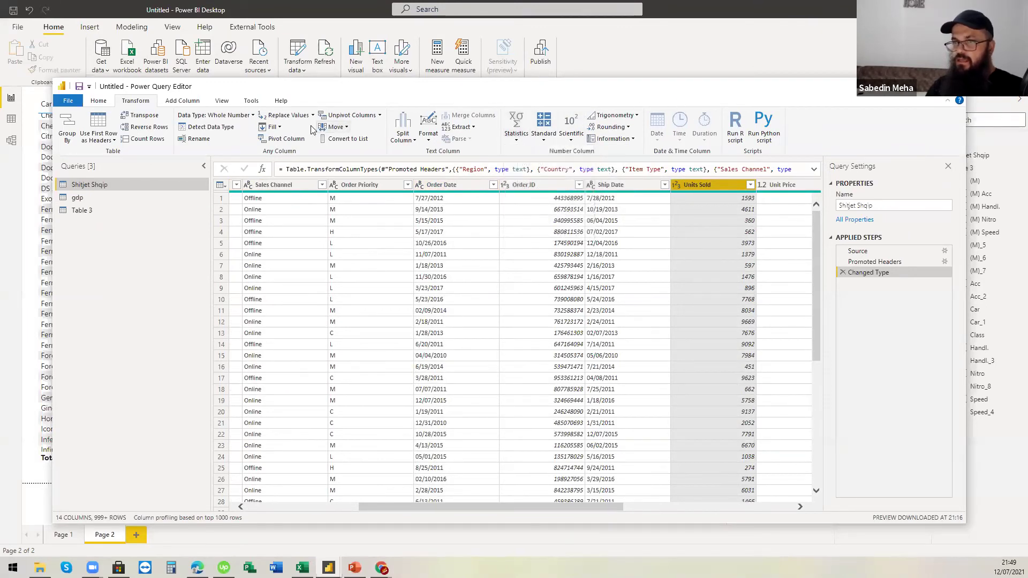
pyautogui.click(182, 101)
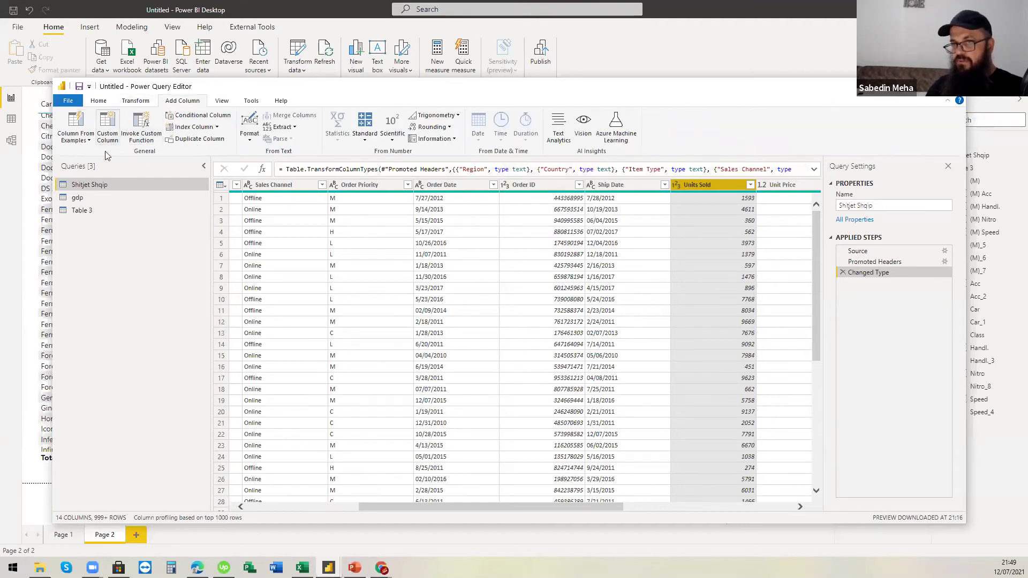
pyautogui.click(218, 101)
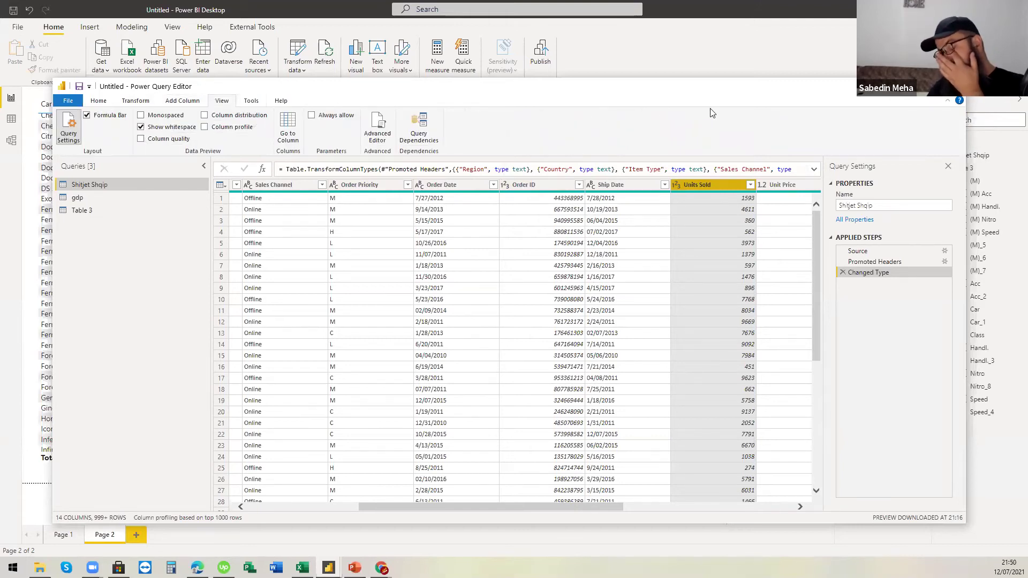
pyautogui.moveTo(695, 95); pyautogui.dragTo(617, 106)
pyautogui.click(853, 96)
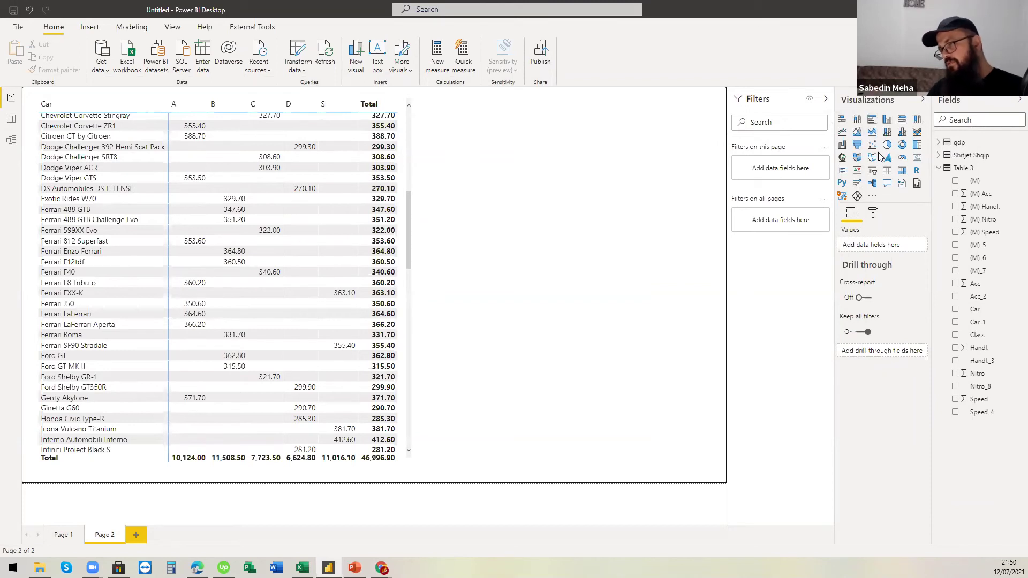
# Browse the custom visuals offered in the AppSource gallery and close it without adding any
pyautogui.click(872, 197)
pyautogui.click(904, 201)
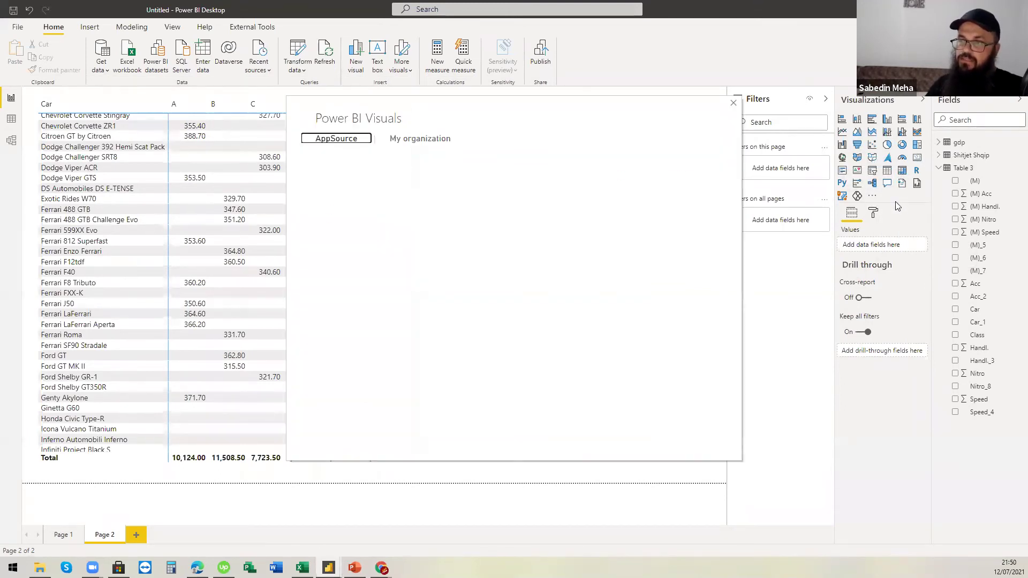
pyautogui.click(350, 178)
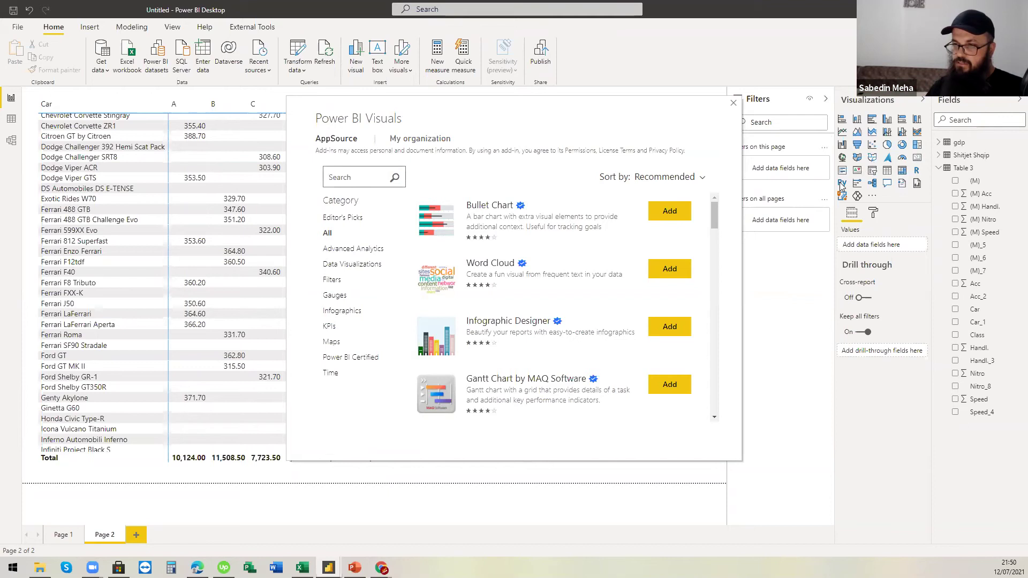
pyautogui.scroll(-10, 566, 341)
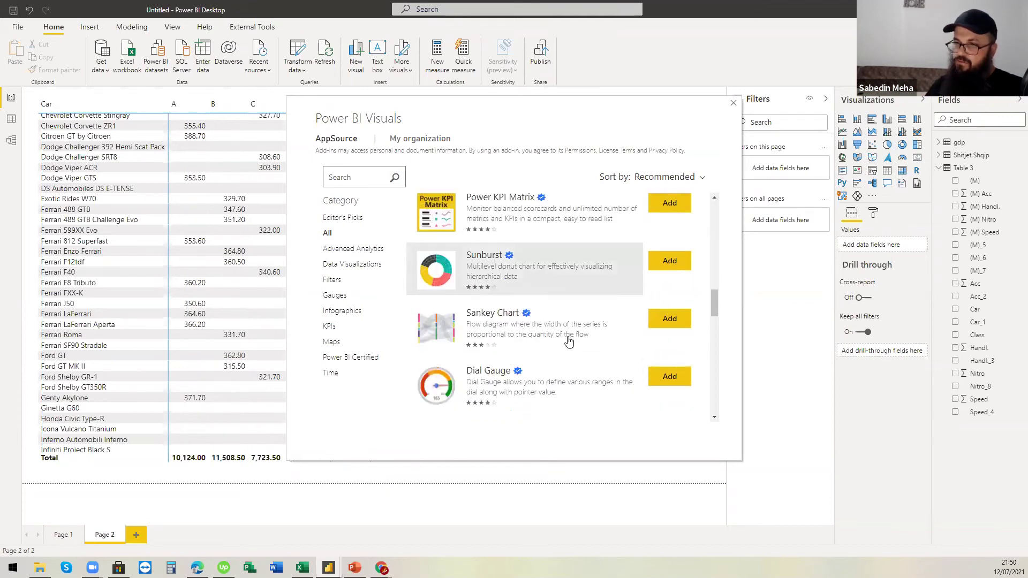
pyautogui.scroll(-15, 566, 341)
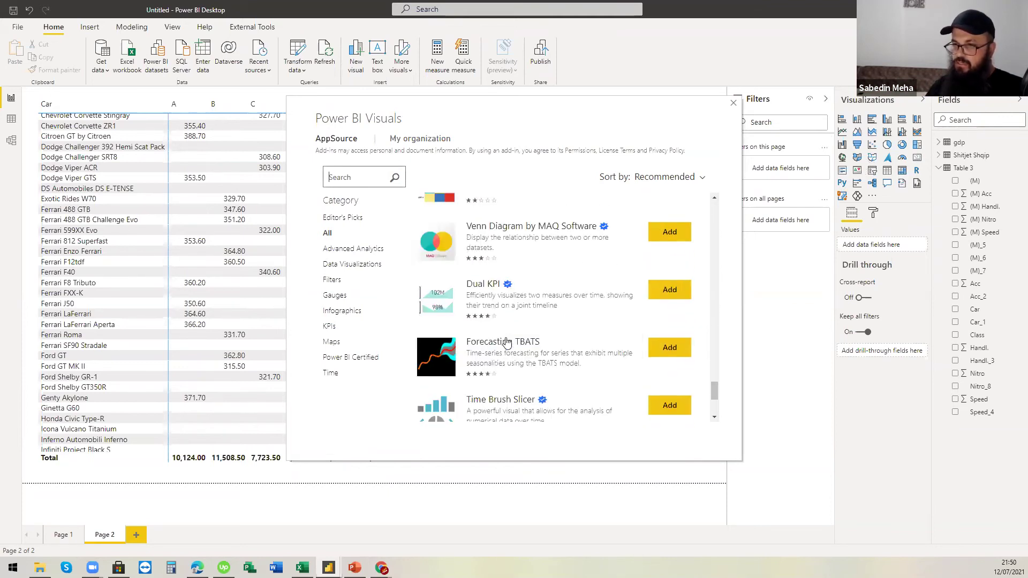
pyautogui.scroll(-12, 507, 341)
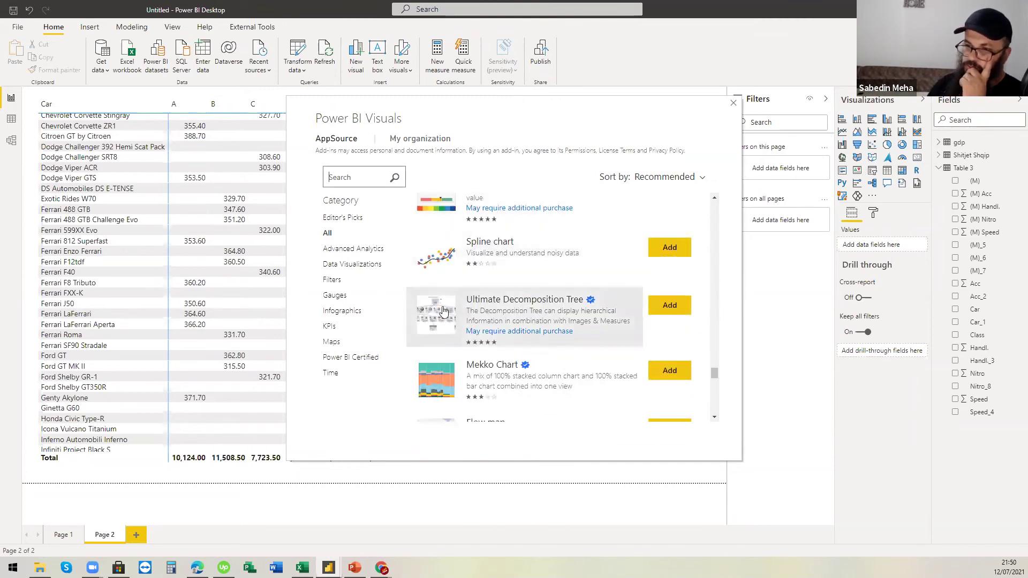
pyautogui.scroll(-5, 440, 318)
pyautogui.scroll(-10, 440, 318)
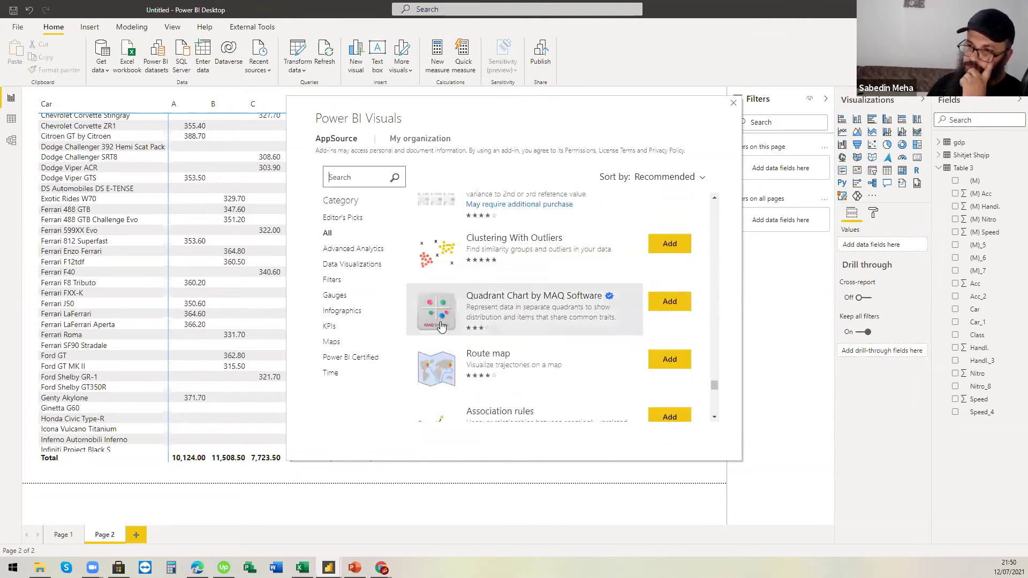
pyautogui.click(734, 104)
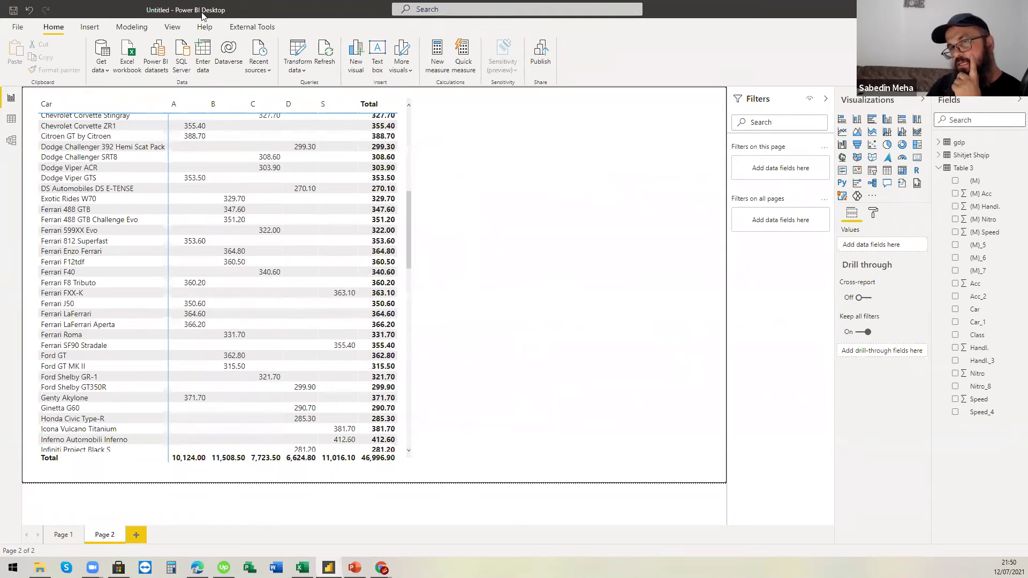
# Open the data model diagram and rearrange the cards, with gdp between Shitjet Shqip and a lowered Table 3
pyautogui.click(11, 139)
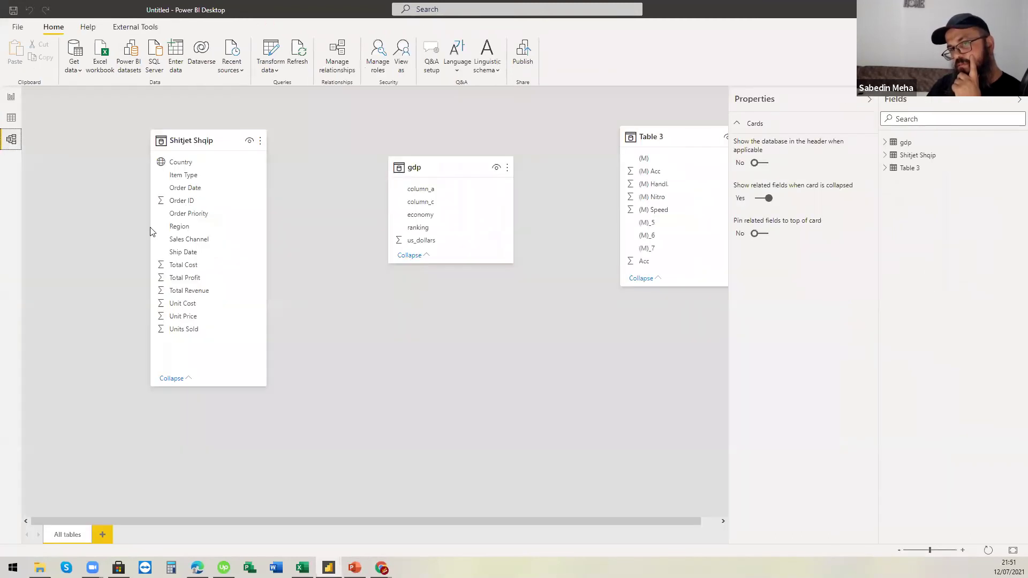
pyautogui.moveTo(413, 167); pyautogui.dragTo(333, 164)
pyautogui.moveTo(645, 141); pyautogui.dragTo(519, 218)
pyautogui.moveTo(351, 163); pyautogui.dragTo(344, 138)
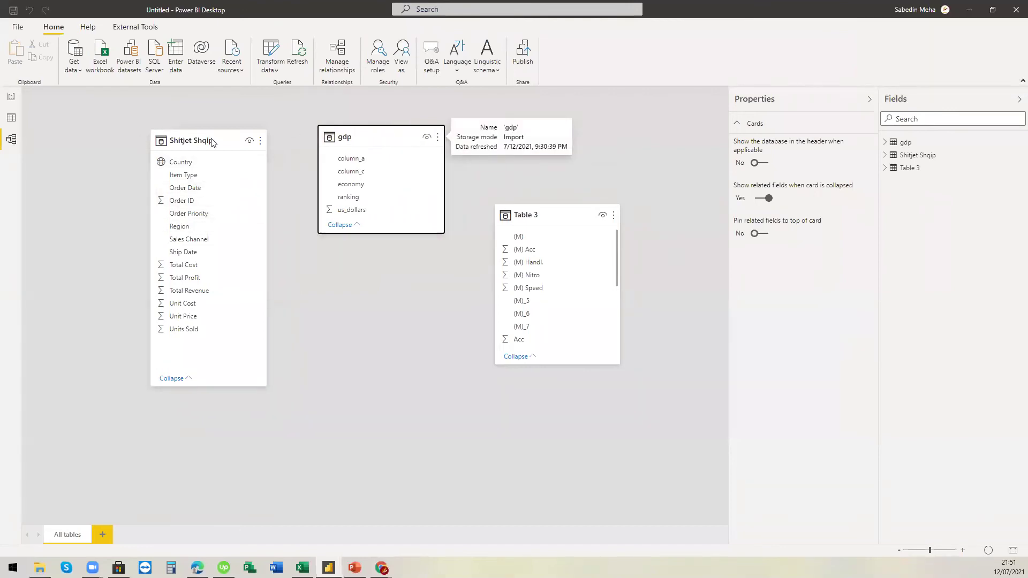
pyautogui.moveTo(212, 142); pyautogui.dragTo(202, 167)
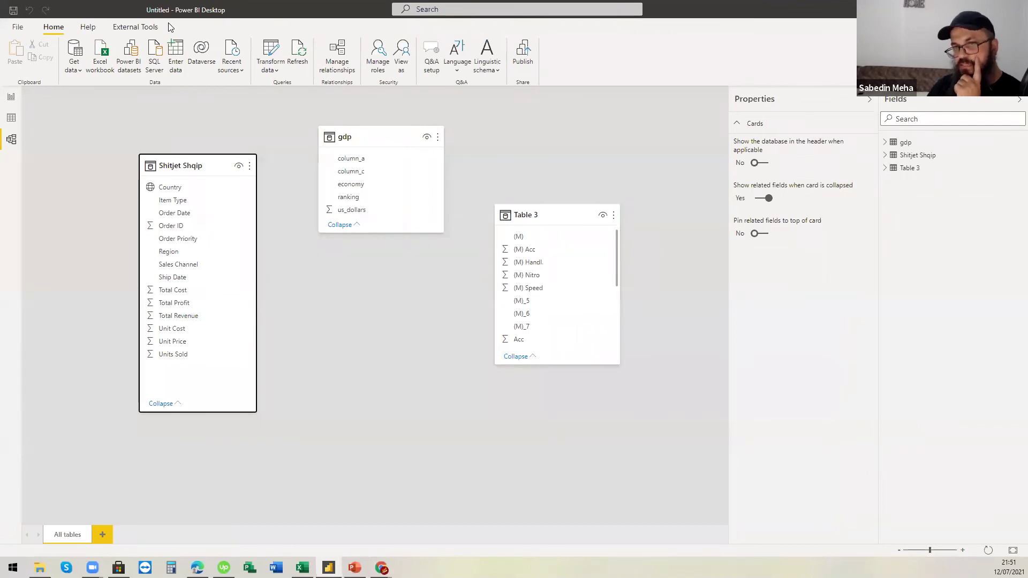
pyautogui.click(536, 121)
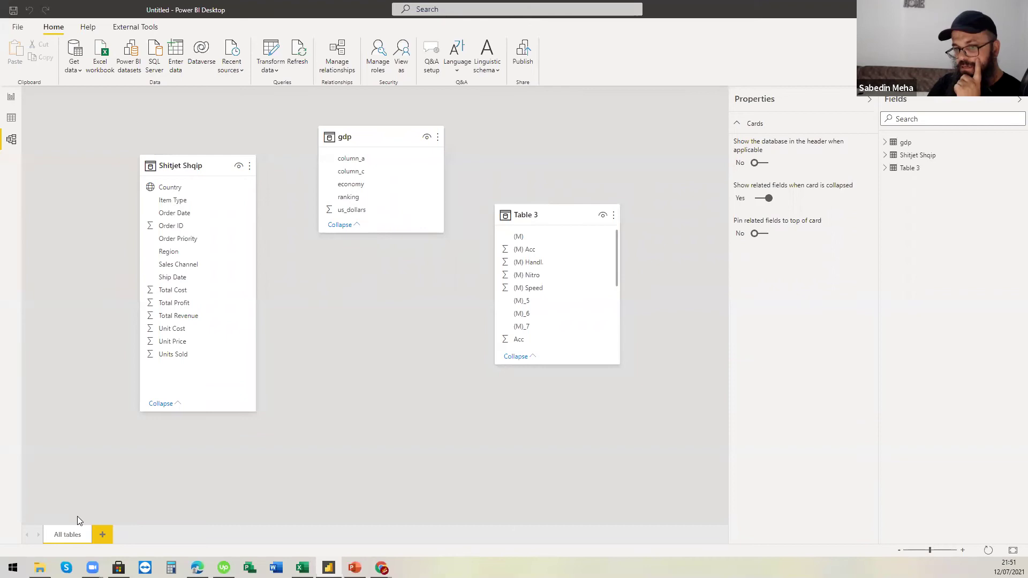
# Return to the report page and switch to the PowerPoint course slide on the components of Power BI
pyautogui.click(11, 97)
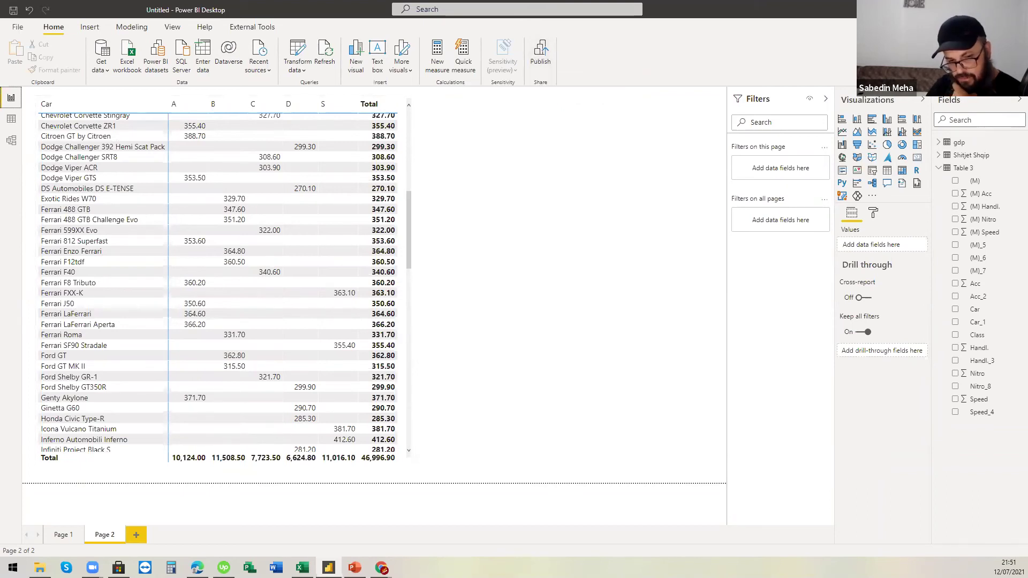
pyautogui.hotkey('alt', 'Tab')
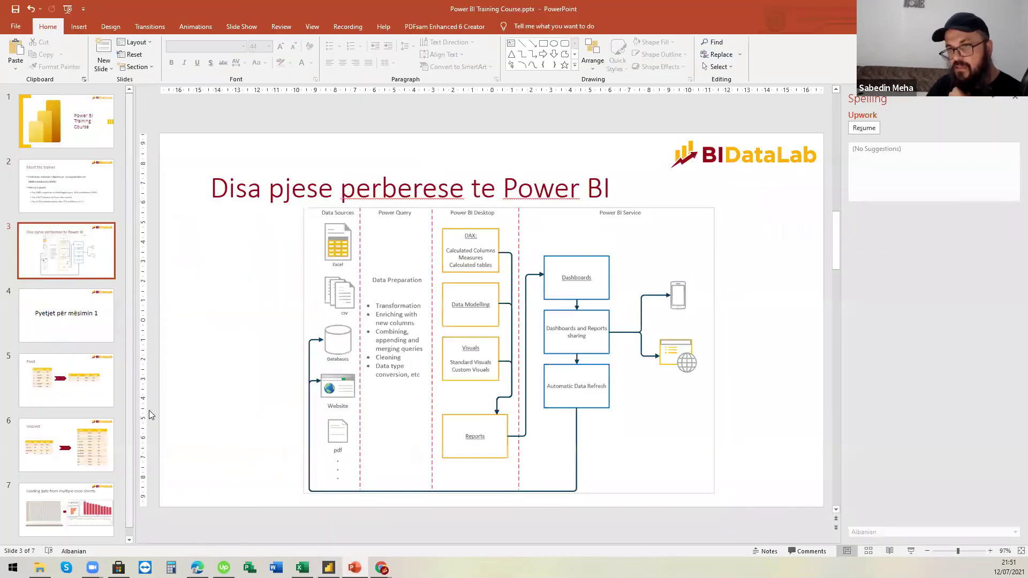
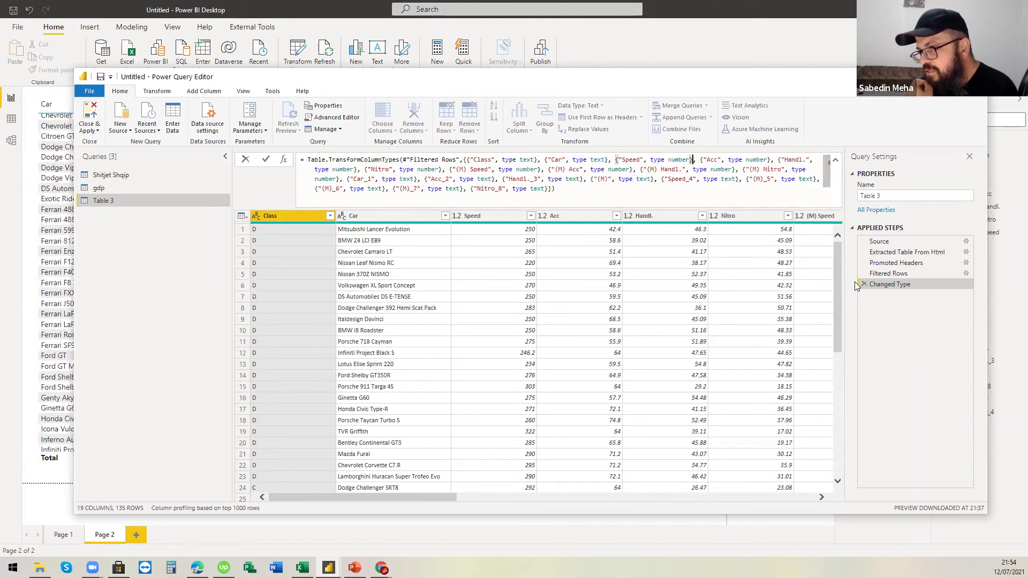
# Delete Table 3's Changed Type step, detect the data types of all its columns again and close Power Query Editor
pyautogui.click(870, 289)
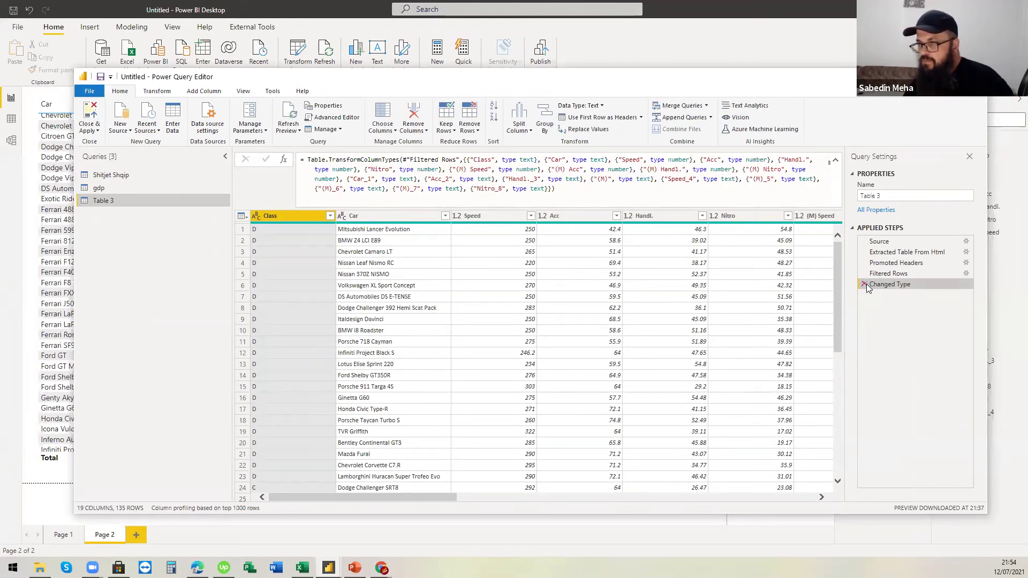
pyautogui.click(865, 284)
pyautogui.click(661, 218)
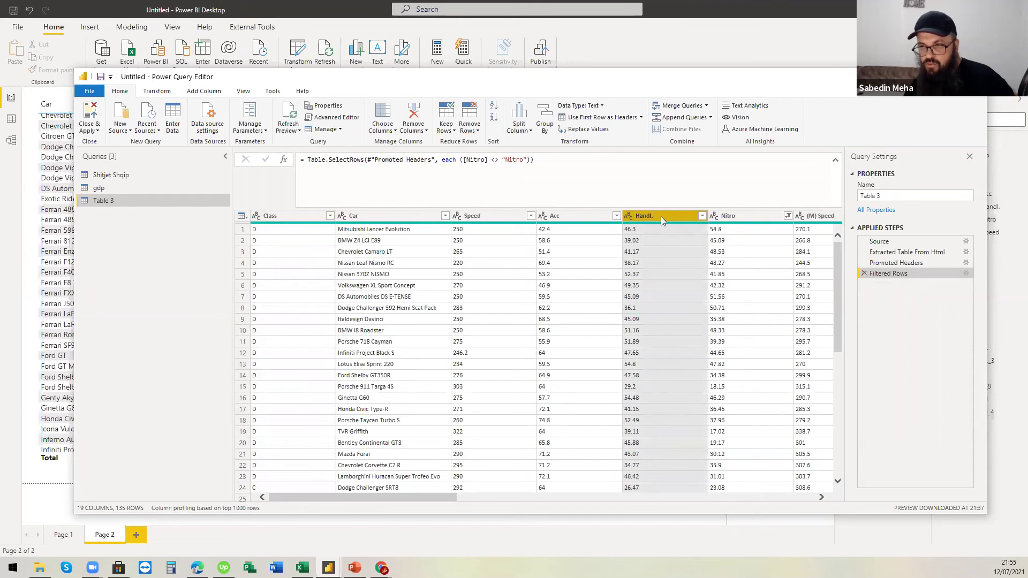
pyautogui.hotkey('ctrl', 'a')
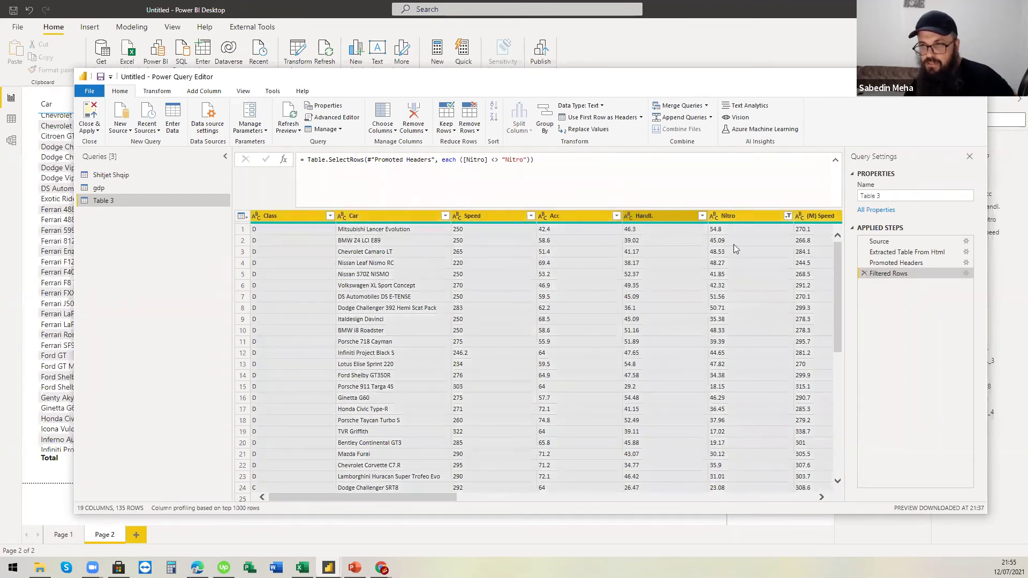
pyautogui.click(163, 92)
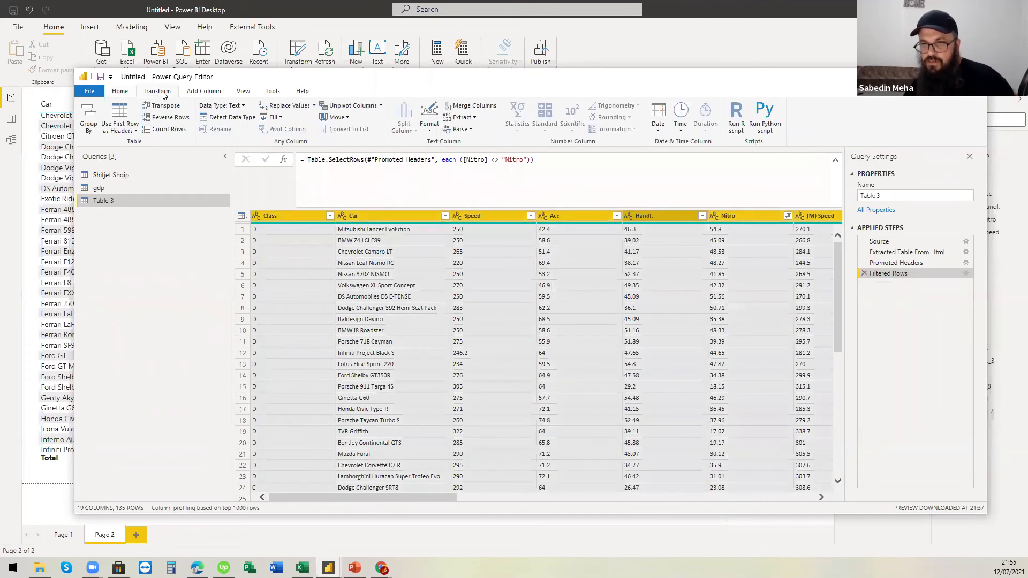
pyautogui.click(249, 119)
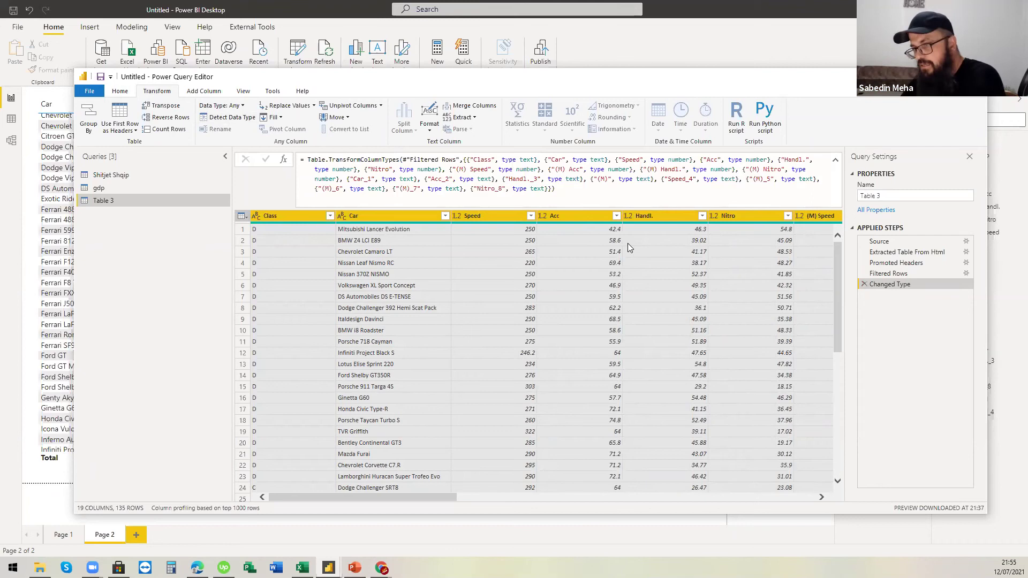
pyautogui.moveTo(855, 82); pyautogui.dragTo(778, 81)
pyautogui.click(843, 78)
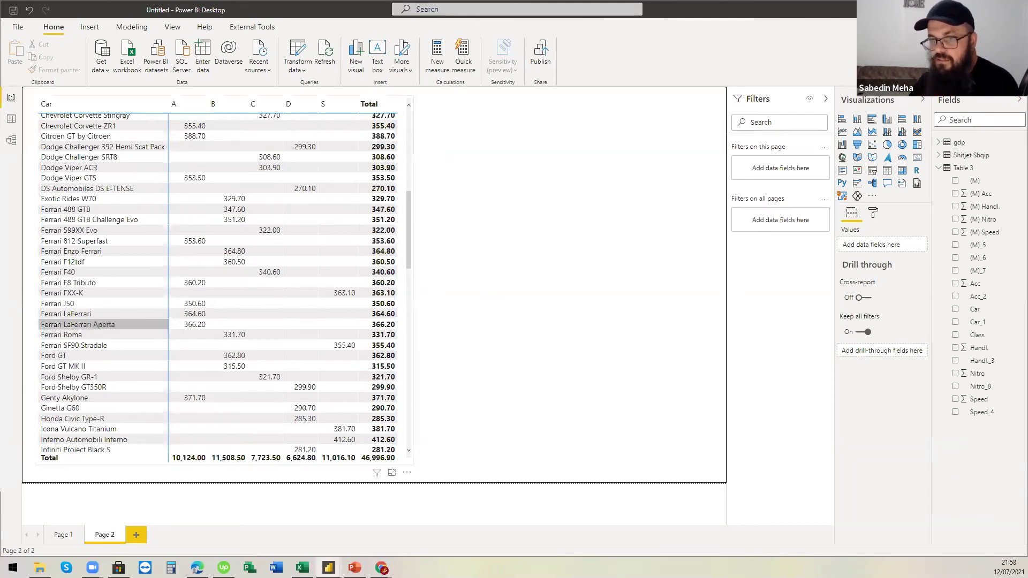
# Check both report pages, start publishing from Page 1 and save the report as Fajlli1 in the Korrik 2021 folder
pyautogui.click(63, 536)
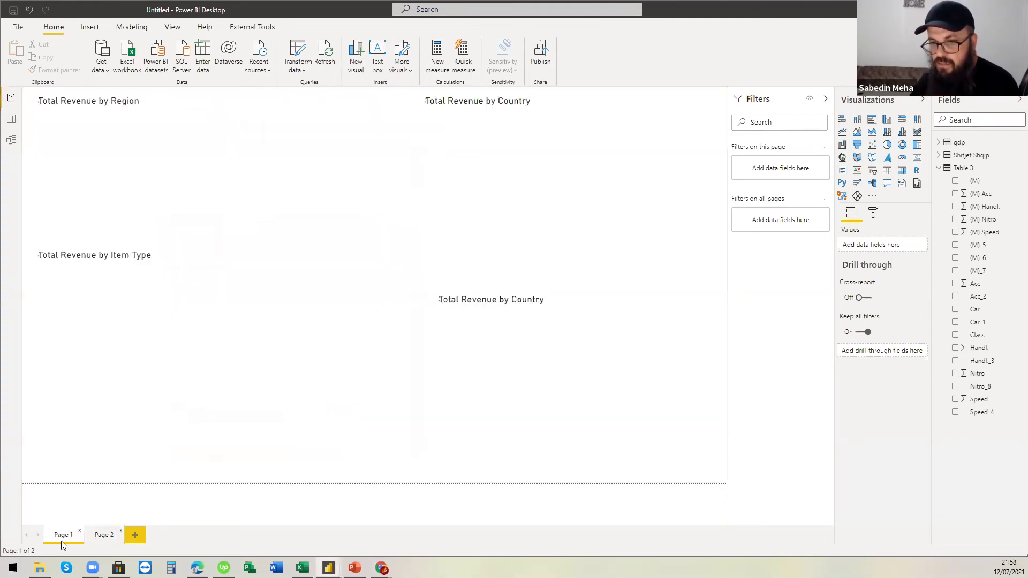
pyautogui.click(104, 535)
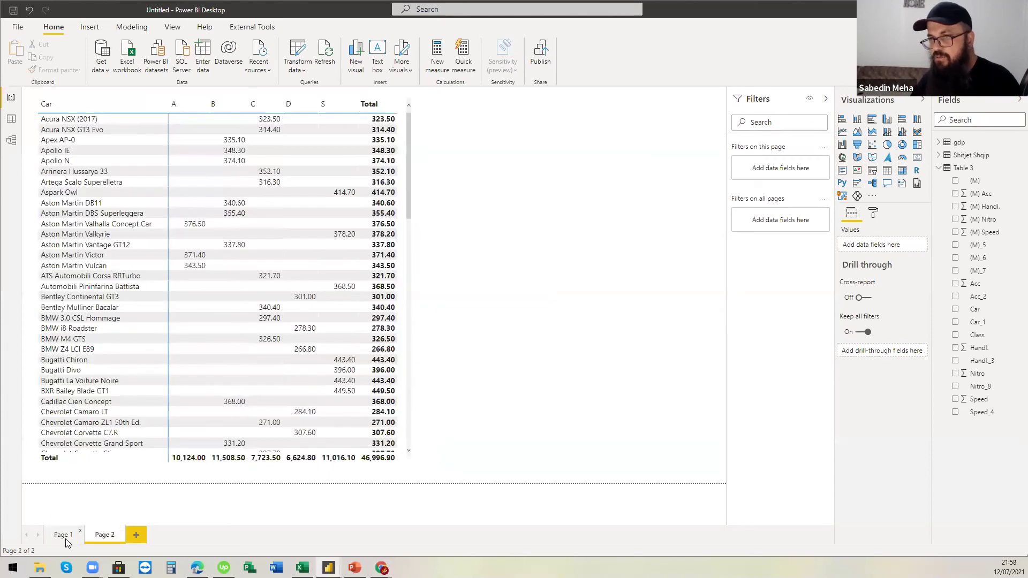
pyautogui.click(65, 536)
pyautogui.hotkey('alt', 'F4')
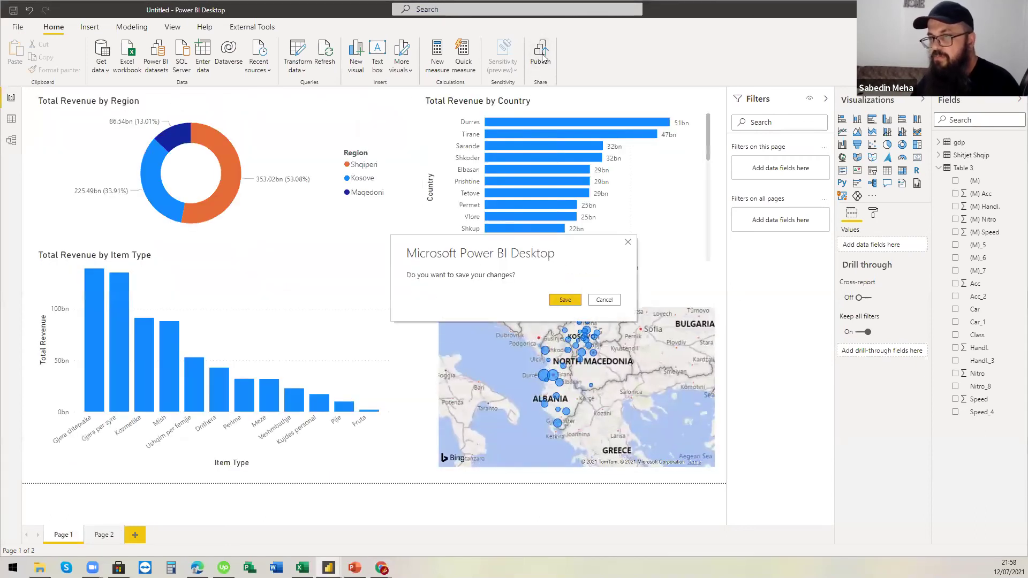
pyautogui.click(563, 300)
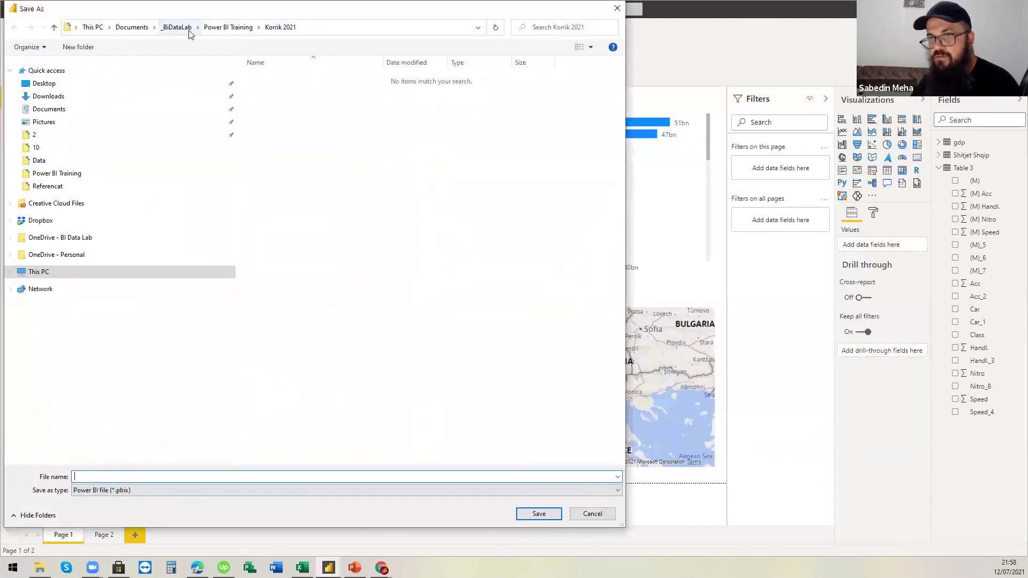
pyautogui.write('Fajlli1')
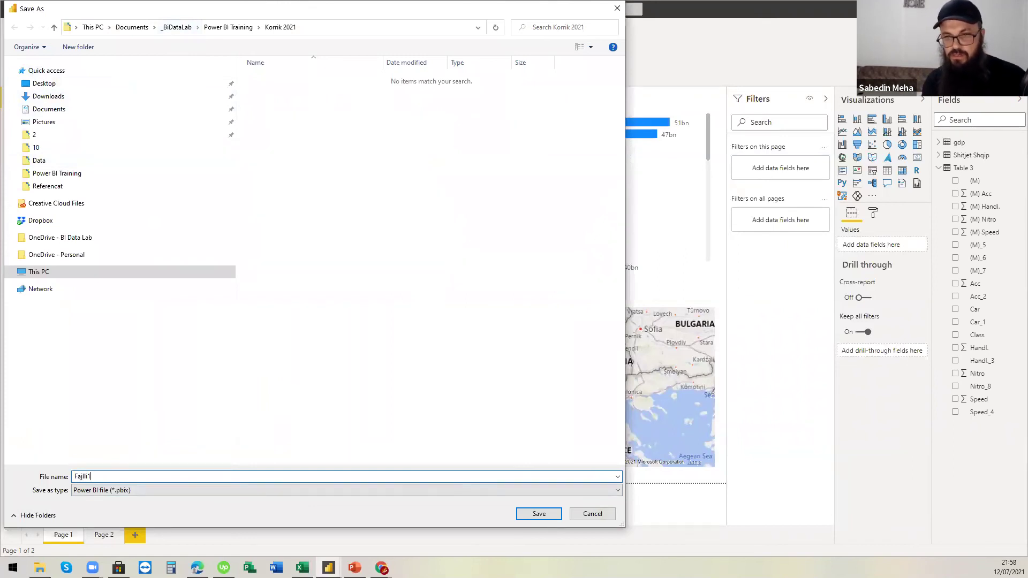
pyautogui.press('Return')
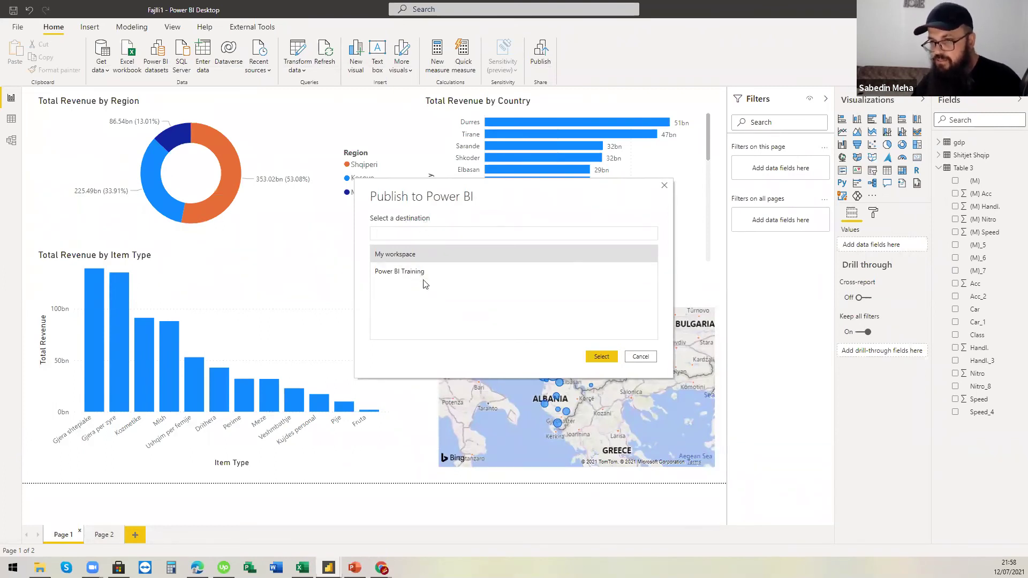
# Publish the report to the Power BI Training workspace and open the published version in the Power BI service
pyautogui.click(389, 273)
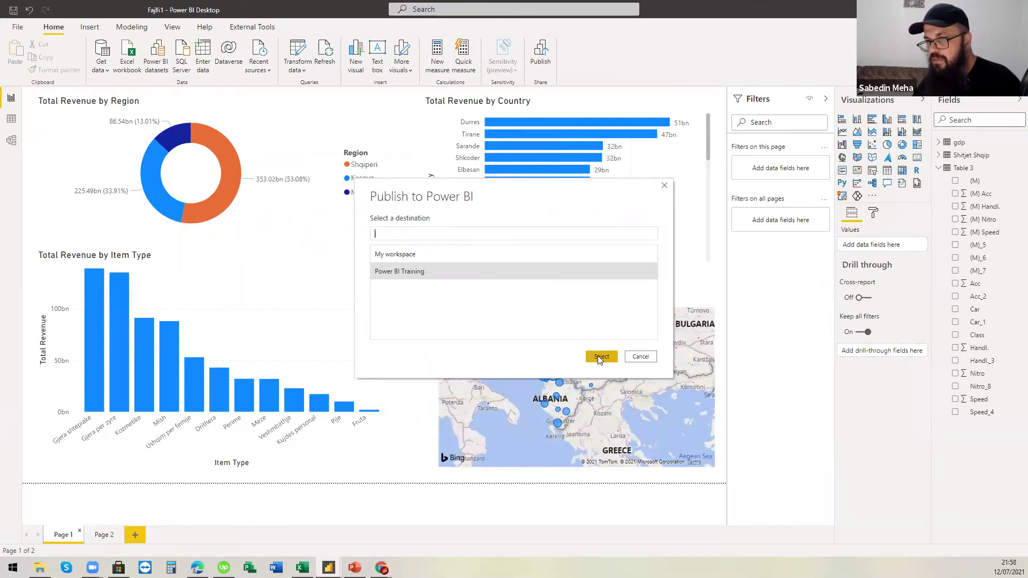
pyautogui.click(600, 357)
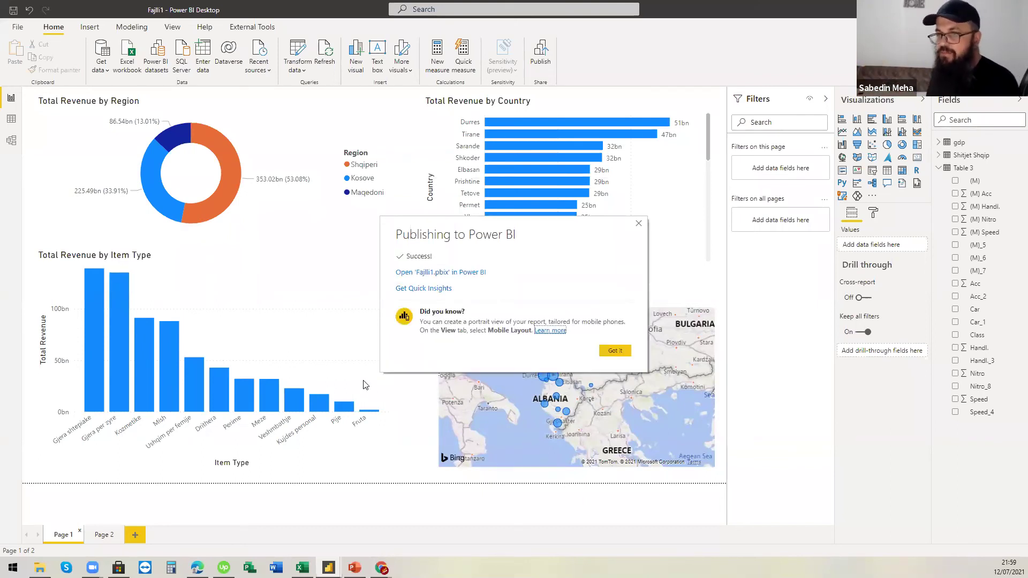
pyautogui.click(435, 273)
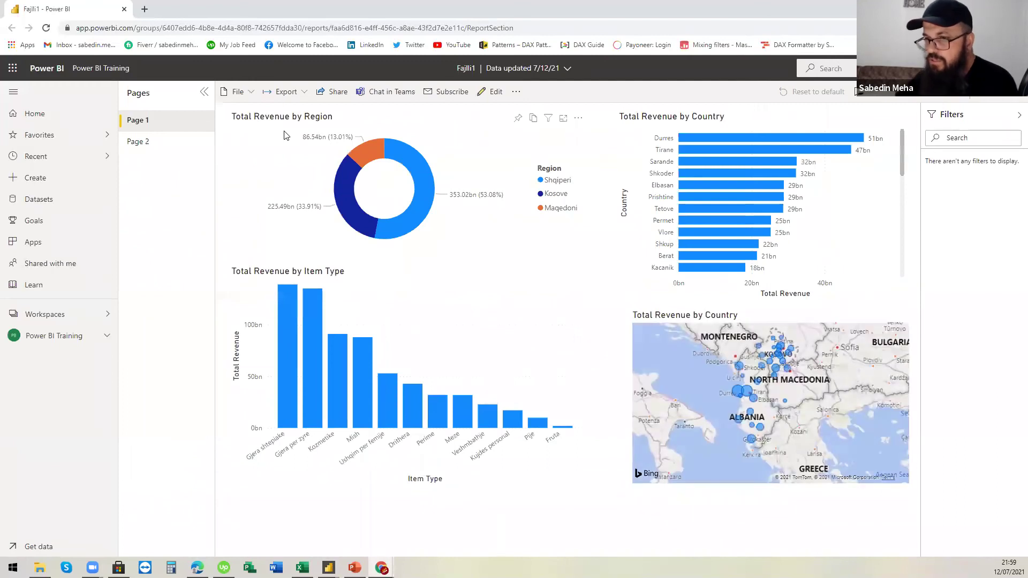
# Look over Page 2 and Page 1 of the published report and check the signed-in account's licence type
pyautogui.click(145, 143)
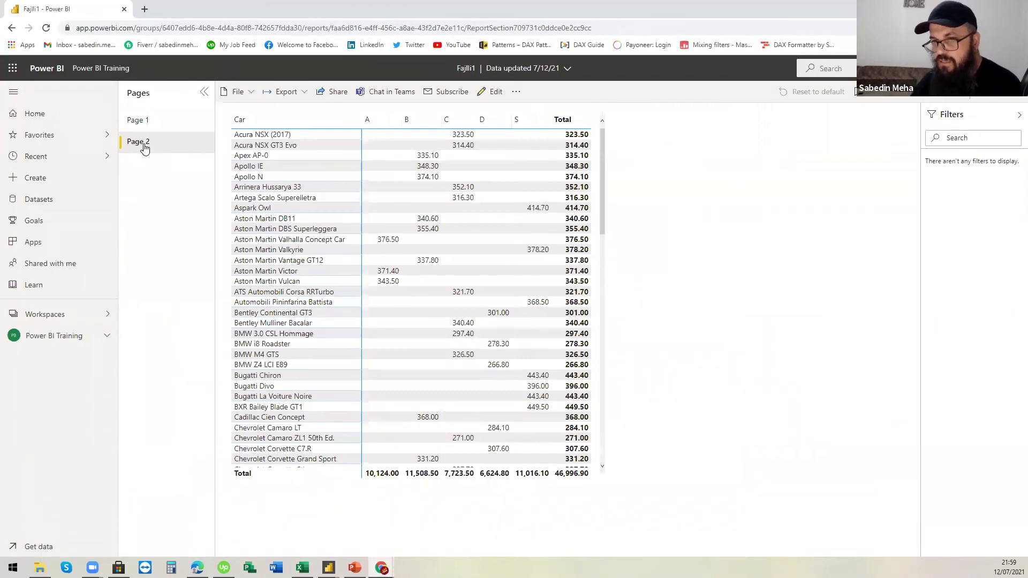
pyautogui.click(146, 122)
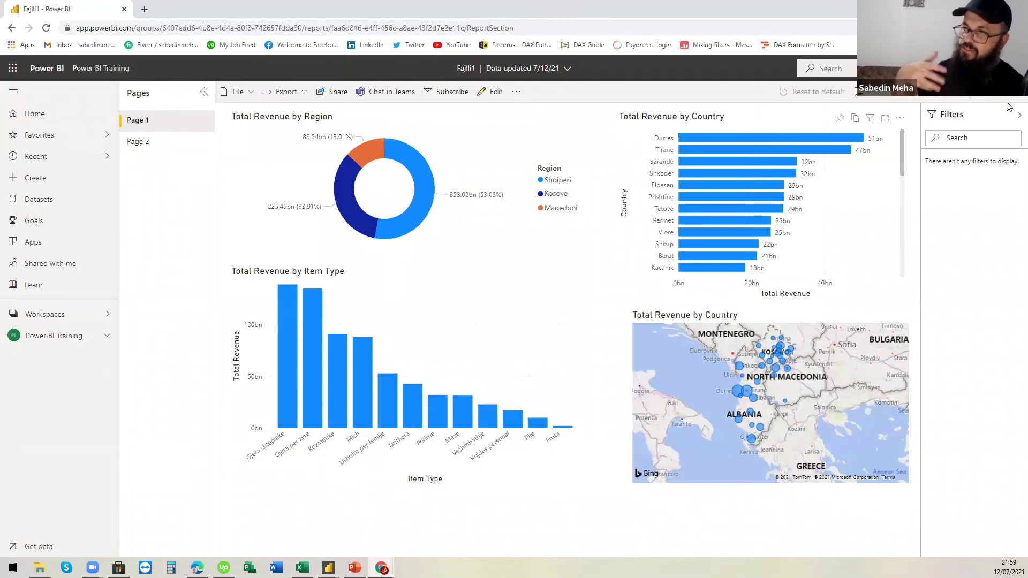
pyautogui.click(1013, 68)
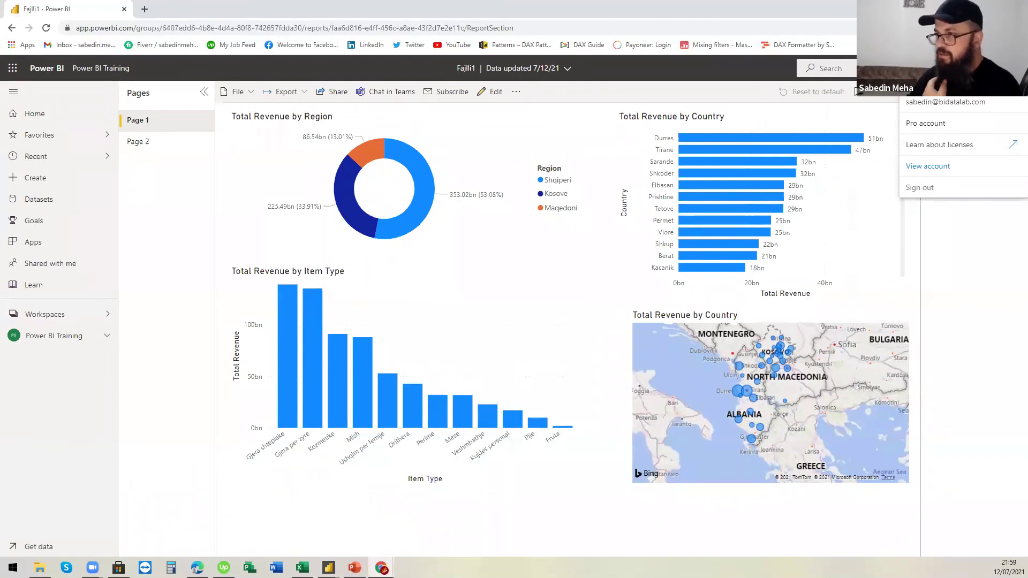
pyautogui.press('Escape')
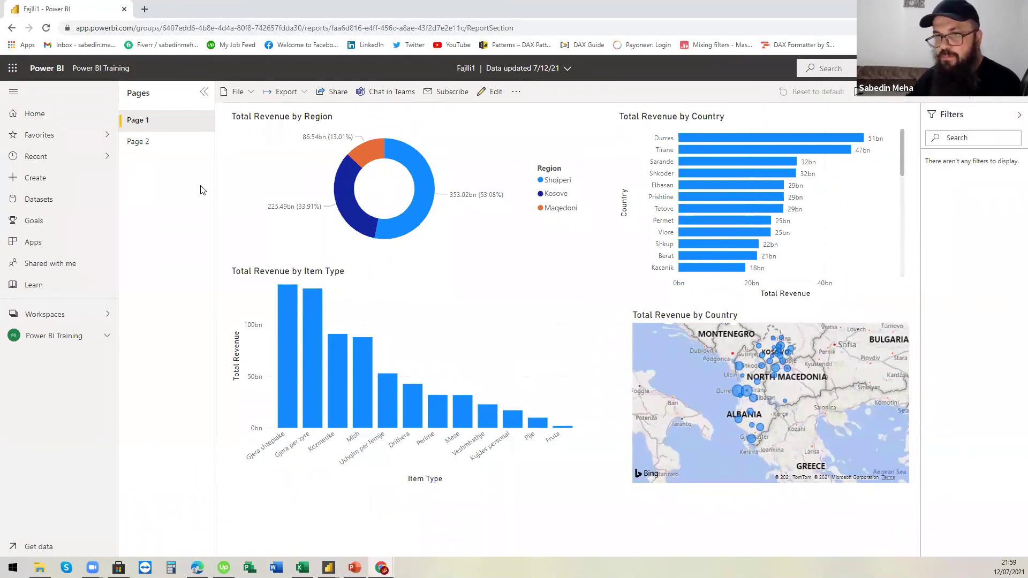
# Create a public embed code for the Fajlli1 report with Publish to web and publish it
pyautogui.click(300, 95)
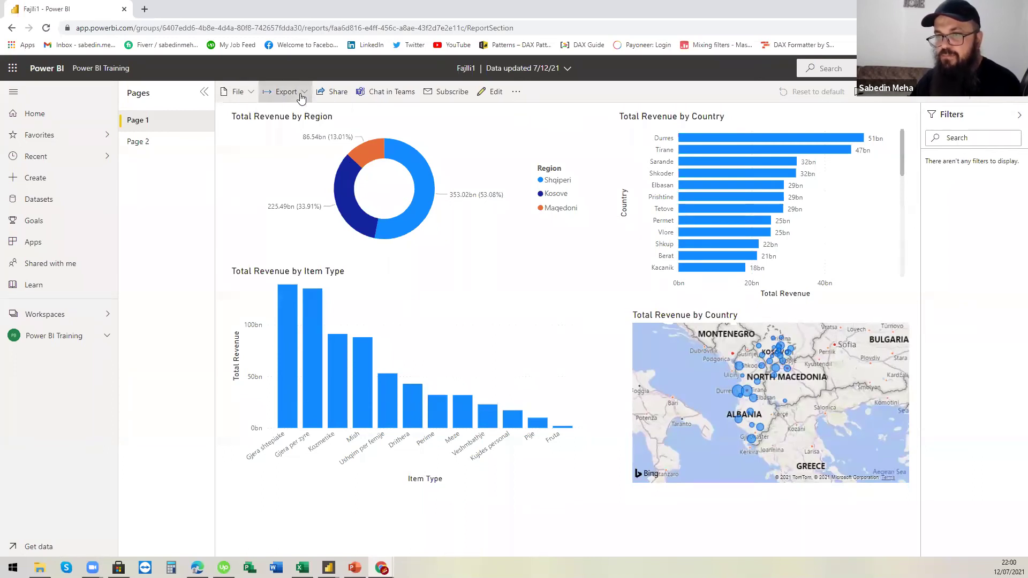
pyautogui.click(250, 96)
pyautogui.click(250, 95)
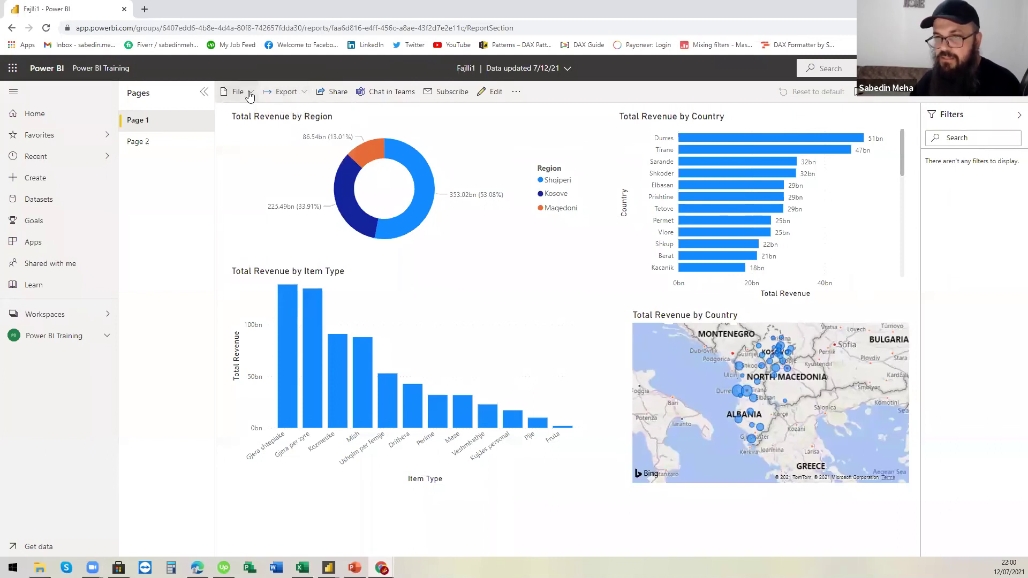
pyautogui.moveTo(267, 175)
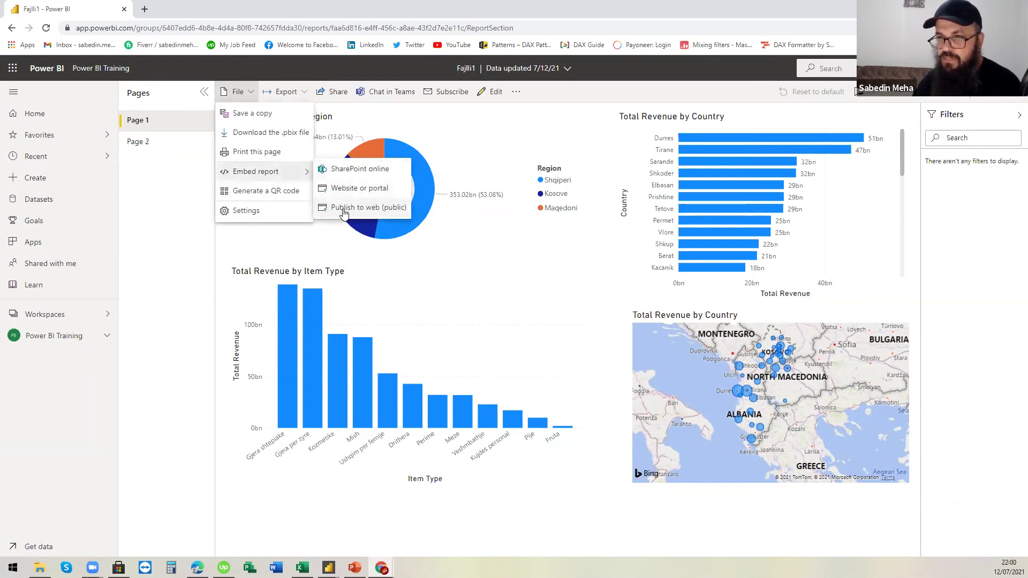
pyautogui.click(344, 211)
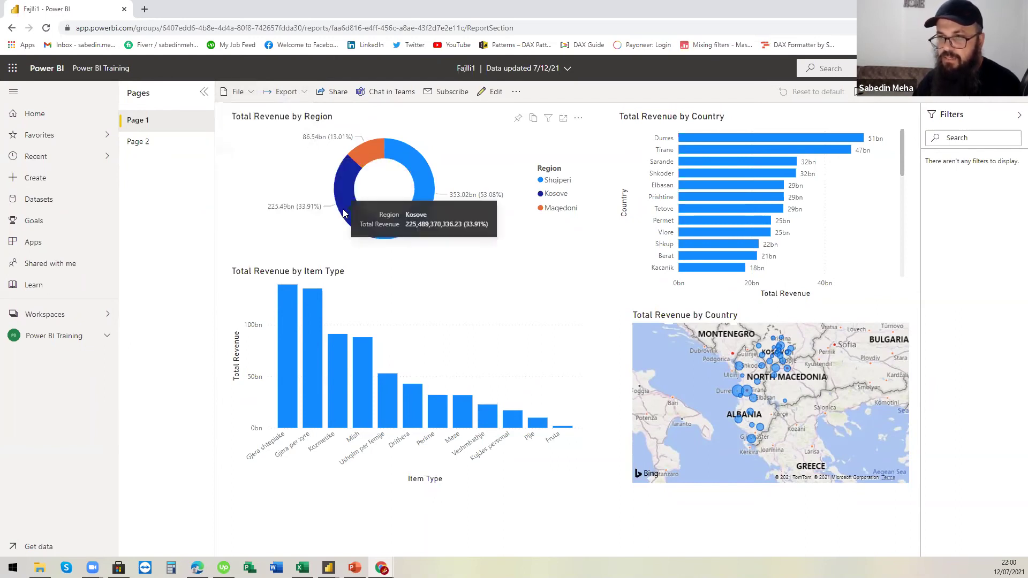
pyautogui.click(563, 385)
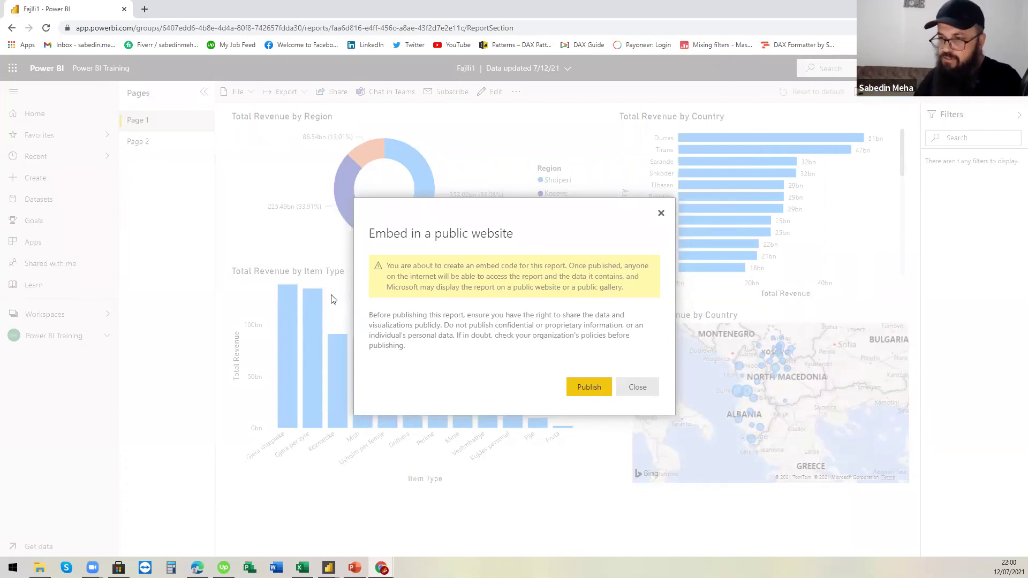
pyautogui.click(579, 391)
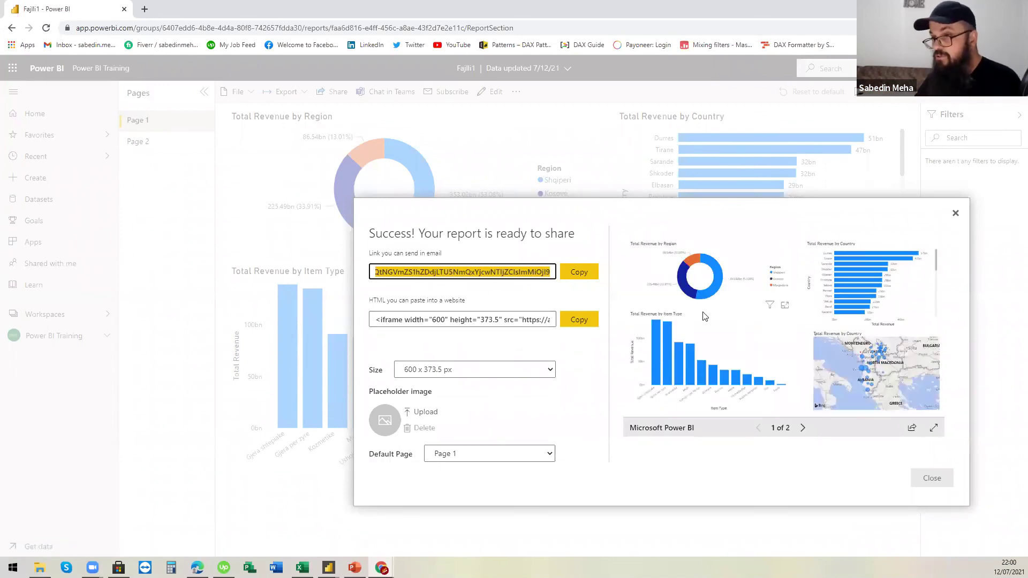
# Copy the report's public link for e-mail and switch to the BIDataLab Facebook post about the Power BI training
pyautogui.click(589, 277)
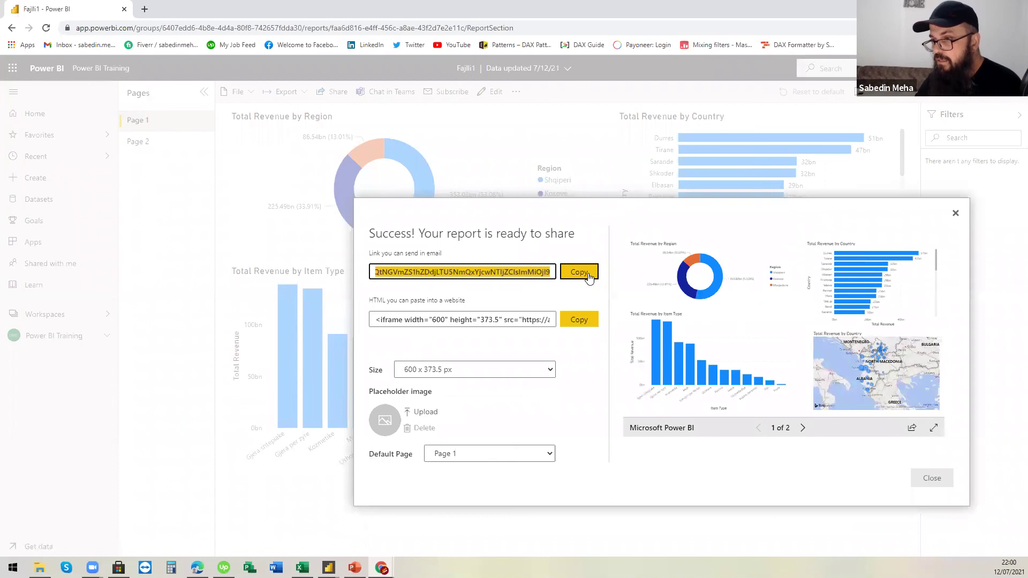
pyautogui.click(589, 274)
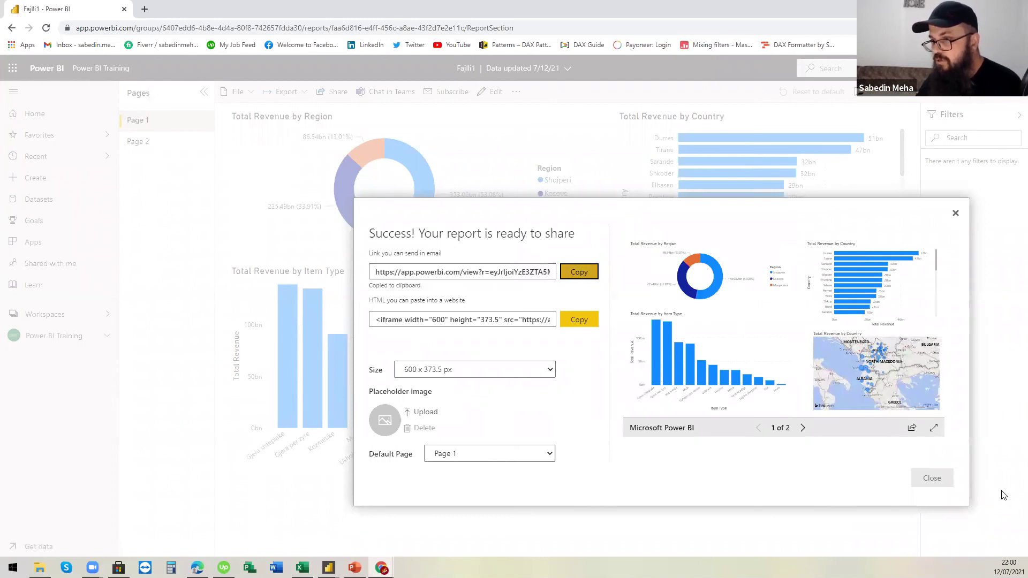
pyautogui.click(938, 478)
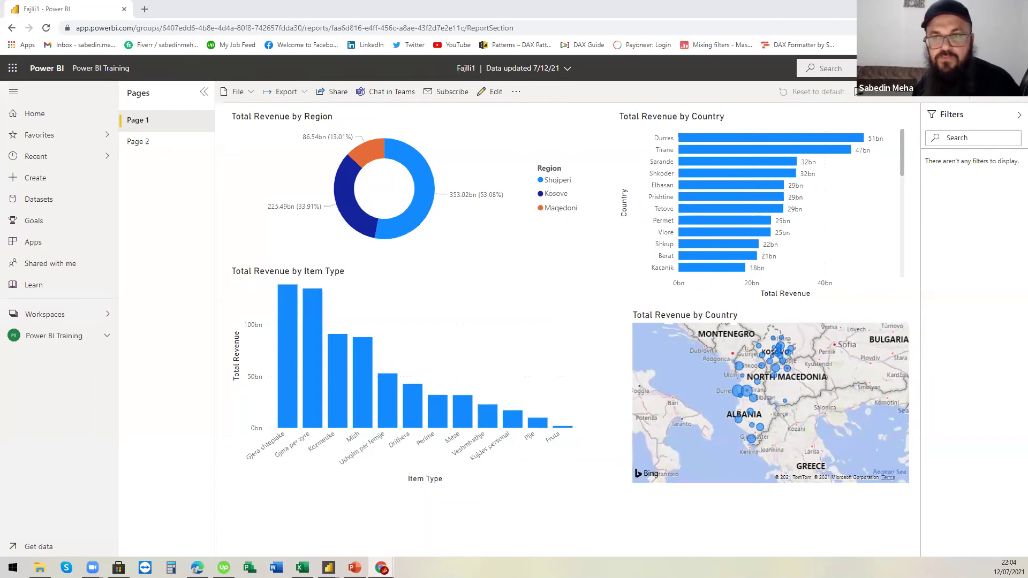
pyautogui.hotkey('alt', 'Tab')
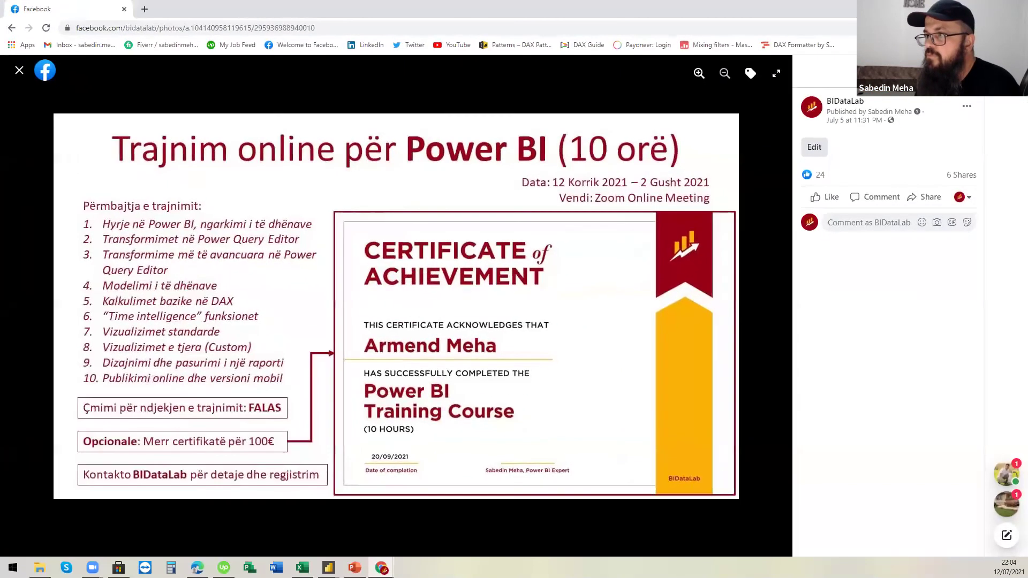